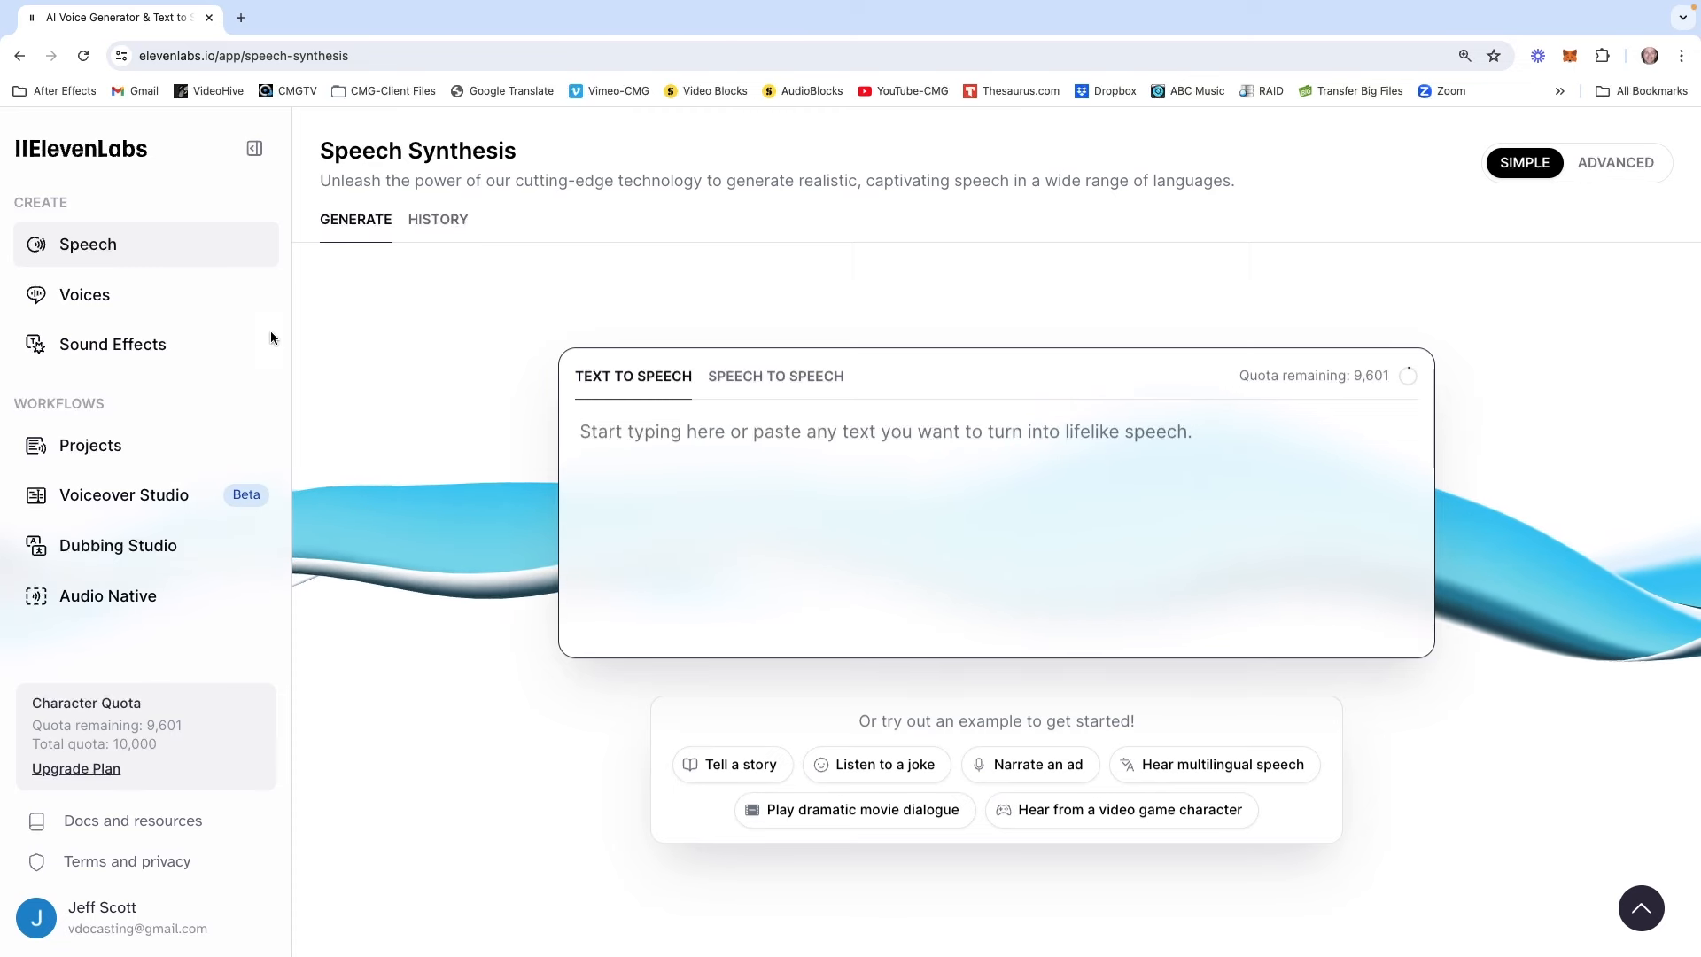
- Search the voice library for "valley" and add the voice "Natasha - Valley girl" to VoiceLab
{"action": "left_click", "coordinate": [81, 302]}
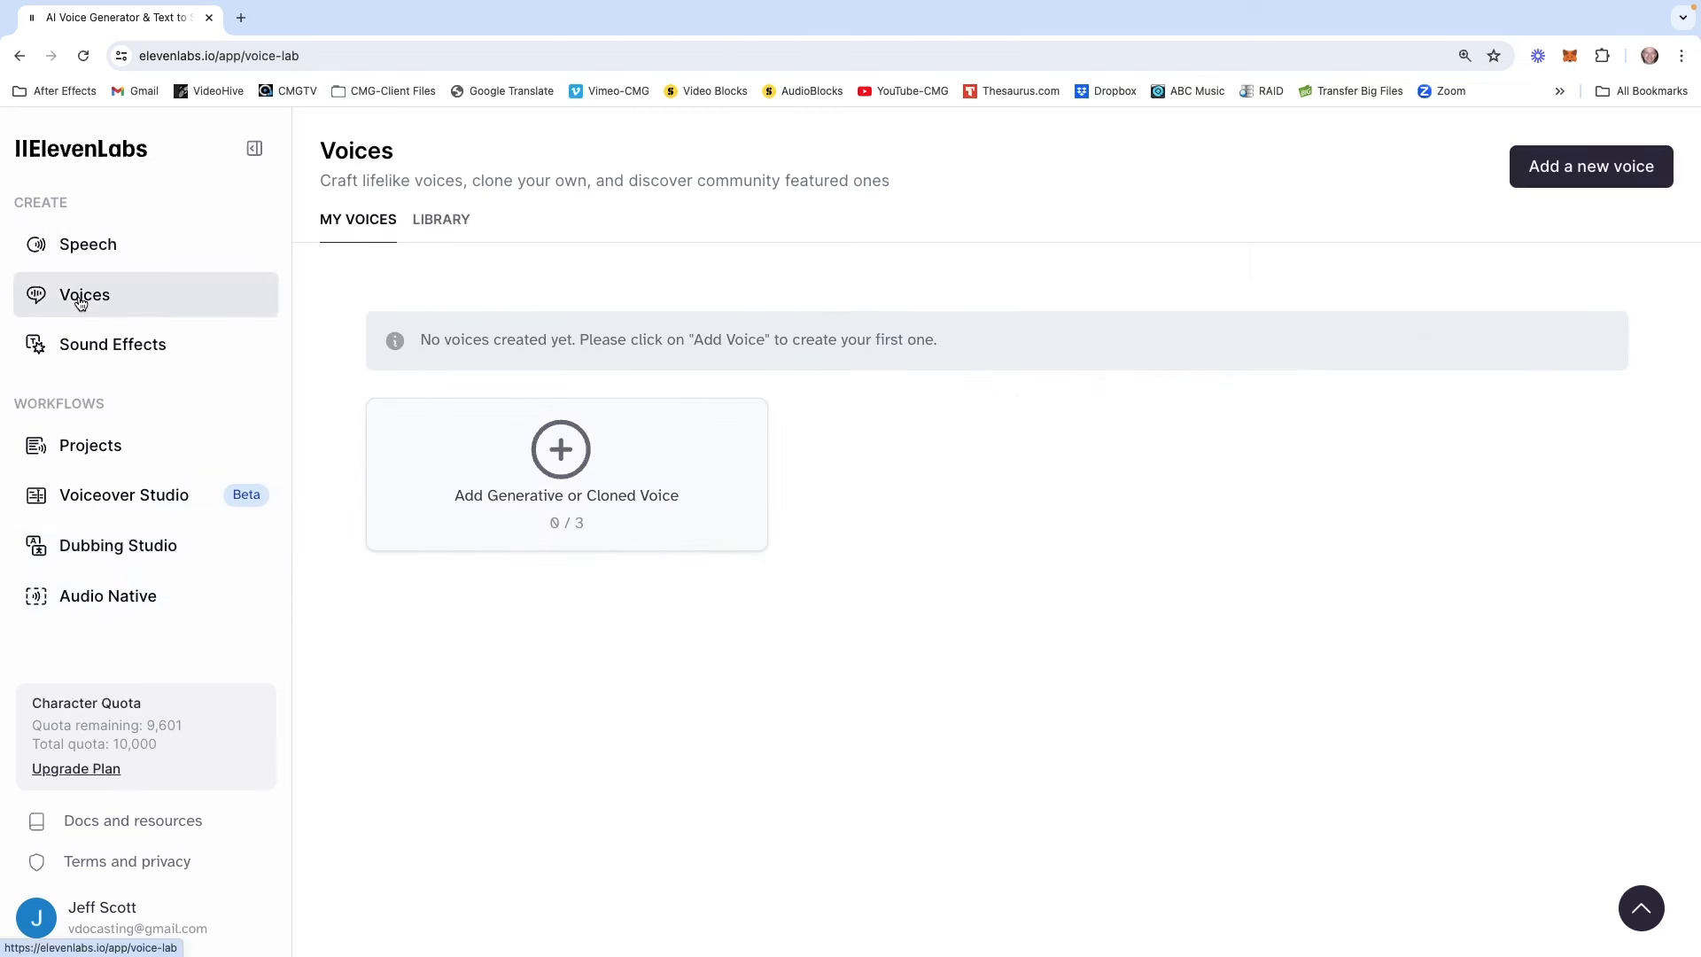
{"action": "left_click", "coordinate": [436, 223]}
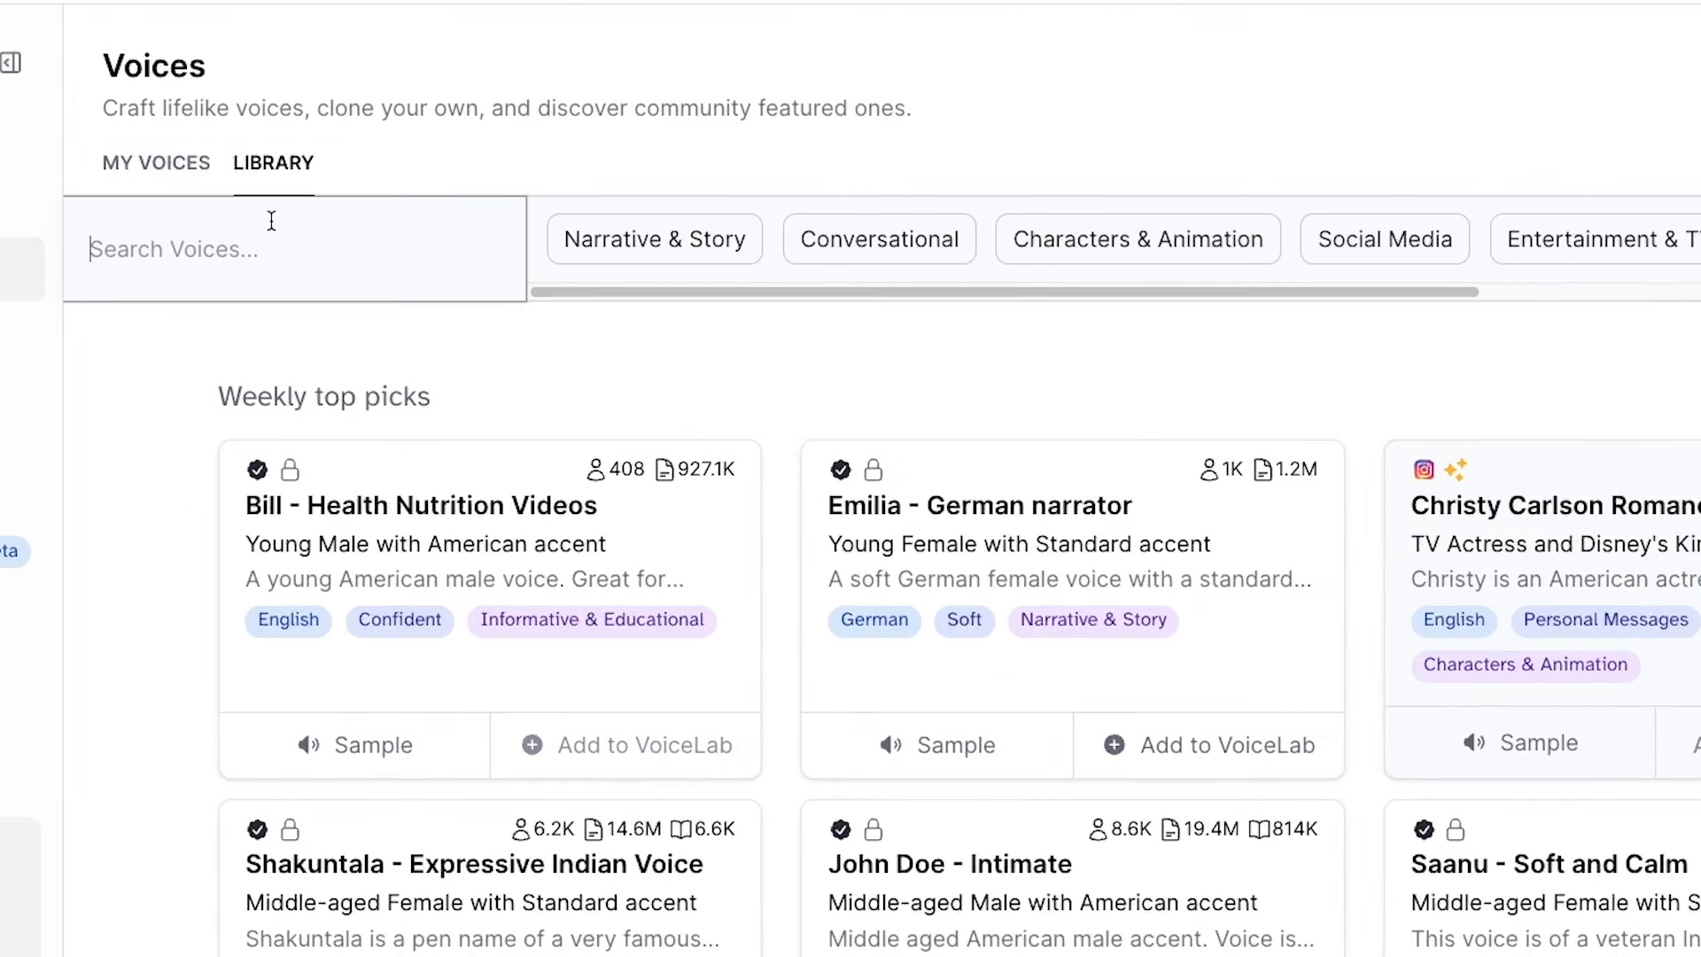
{"action": "type", "text": "valley"}
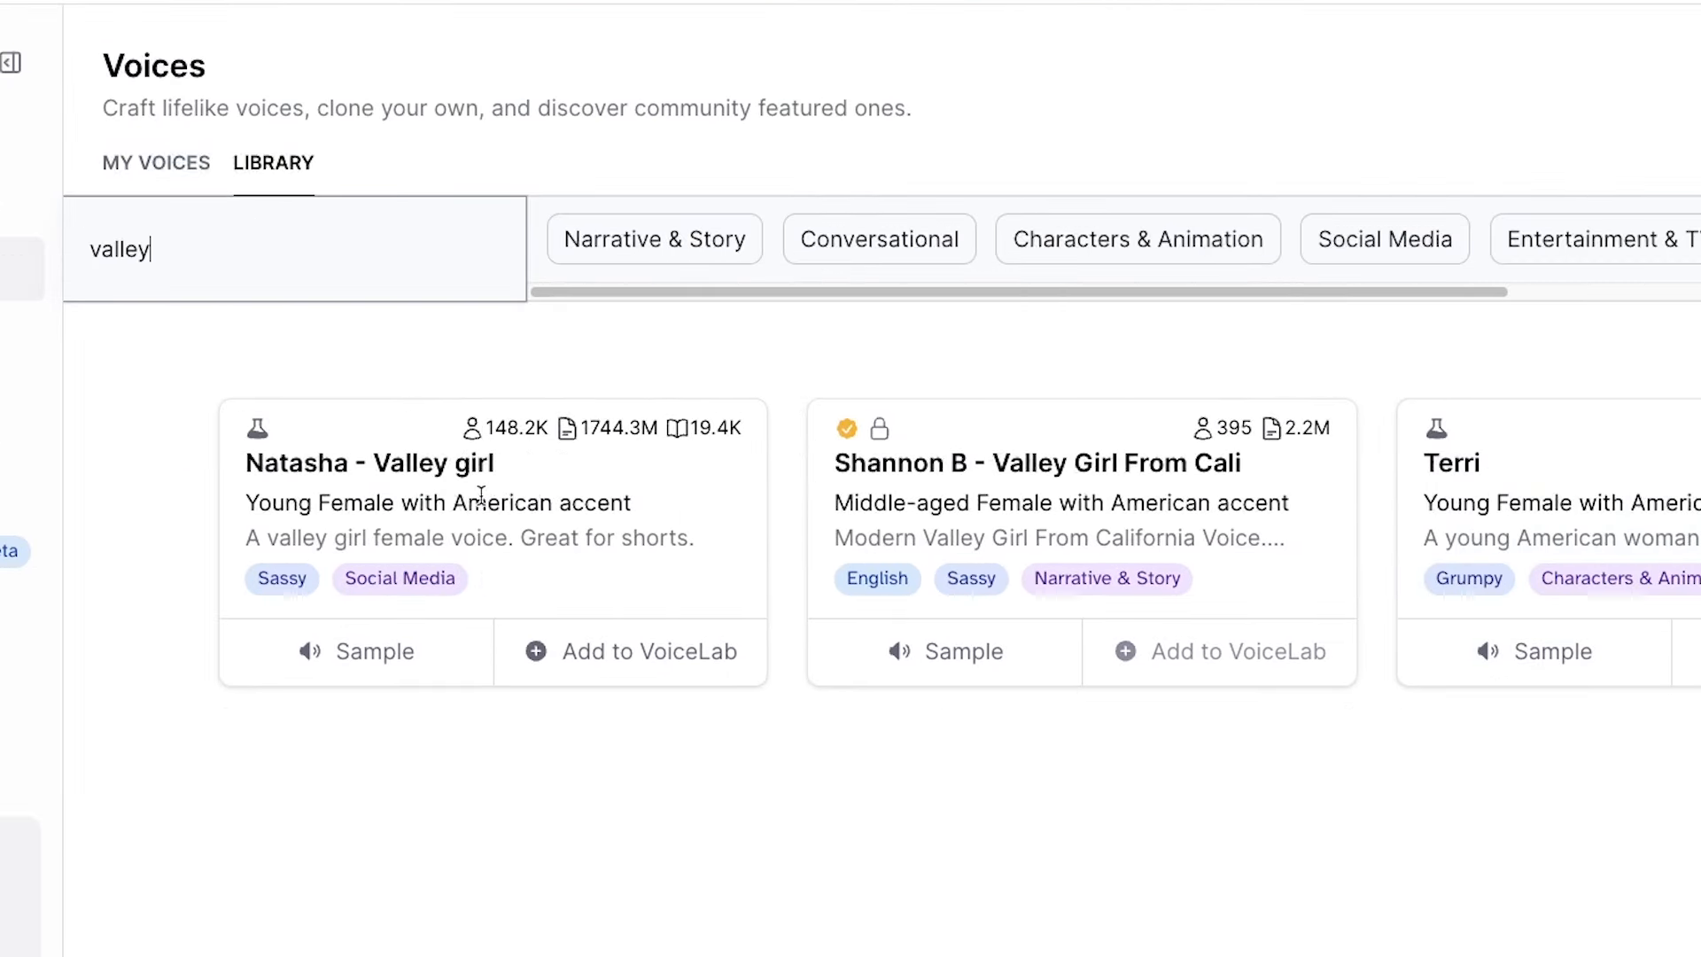
{"action": "left_click_drag", "start_coordinate": [247, 466], "coordinate": [368, 676]}
{"action": "left_click", "coordinate": [636, 679]}
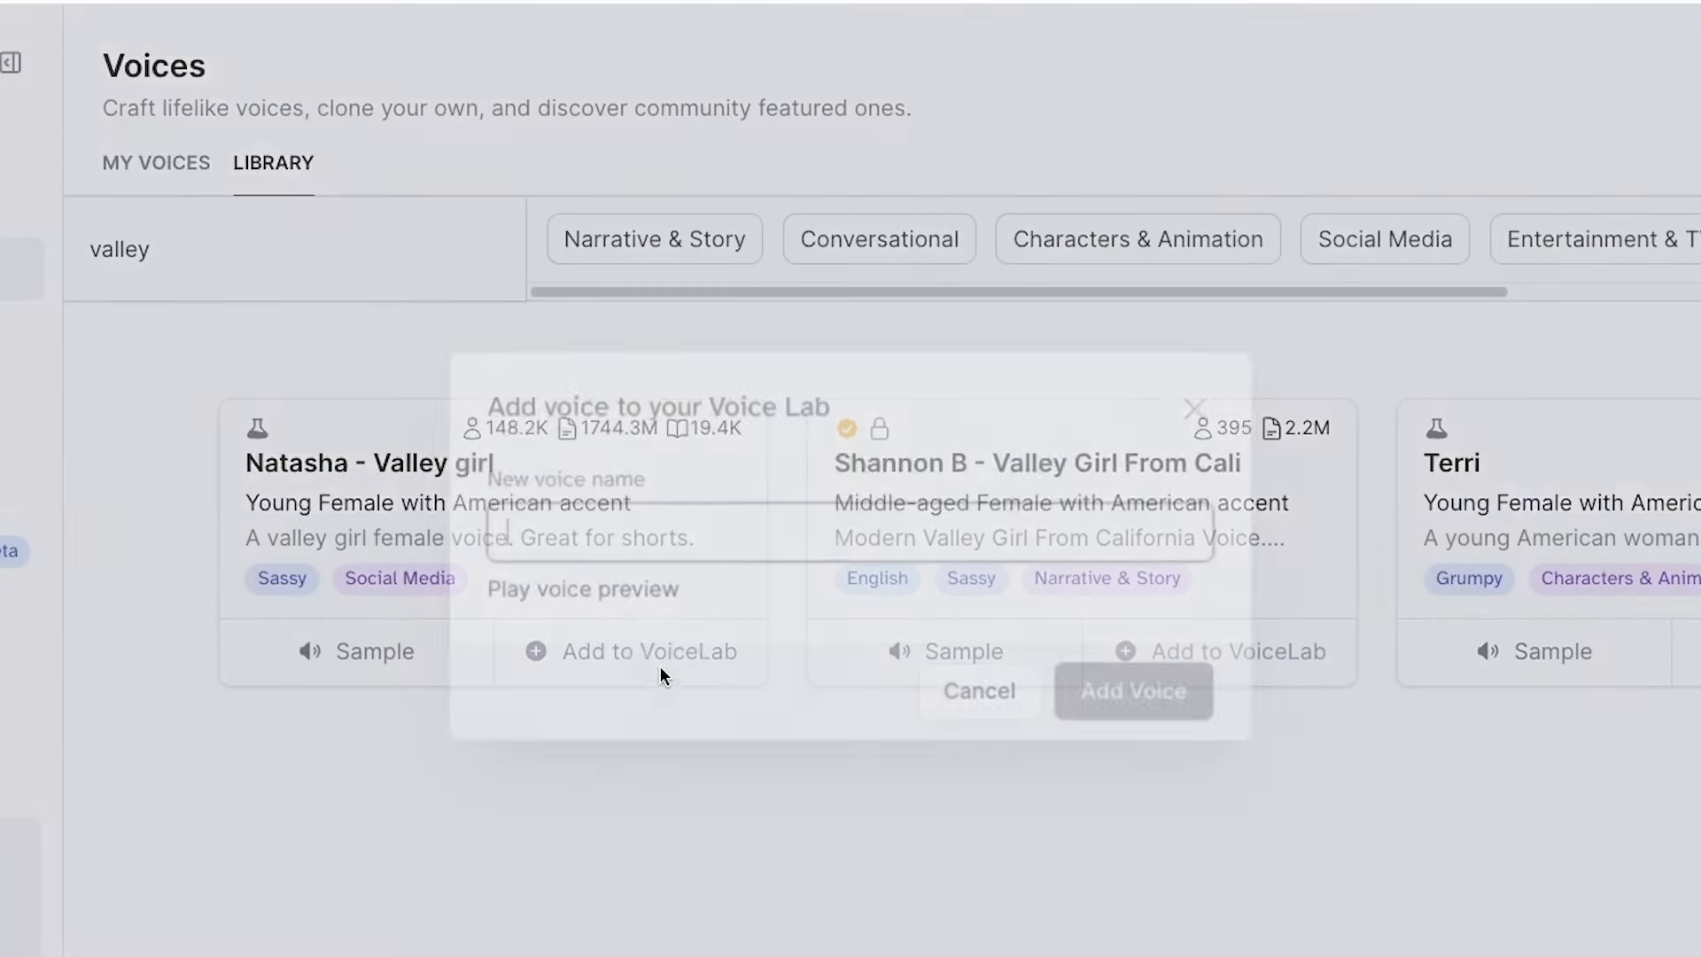
{"action": "left_click", "coordinate": [1095, 706]}
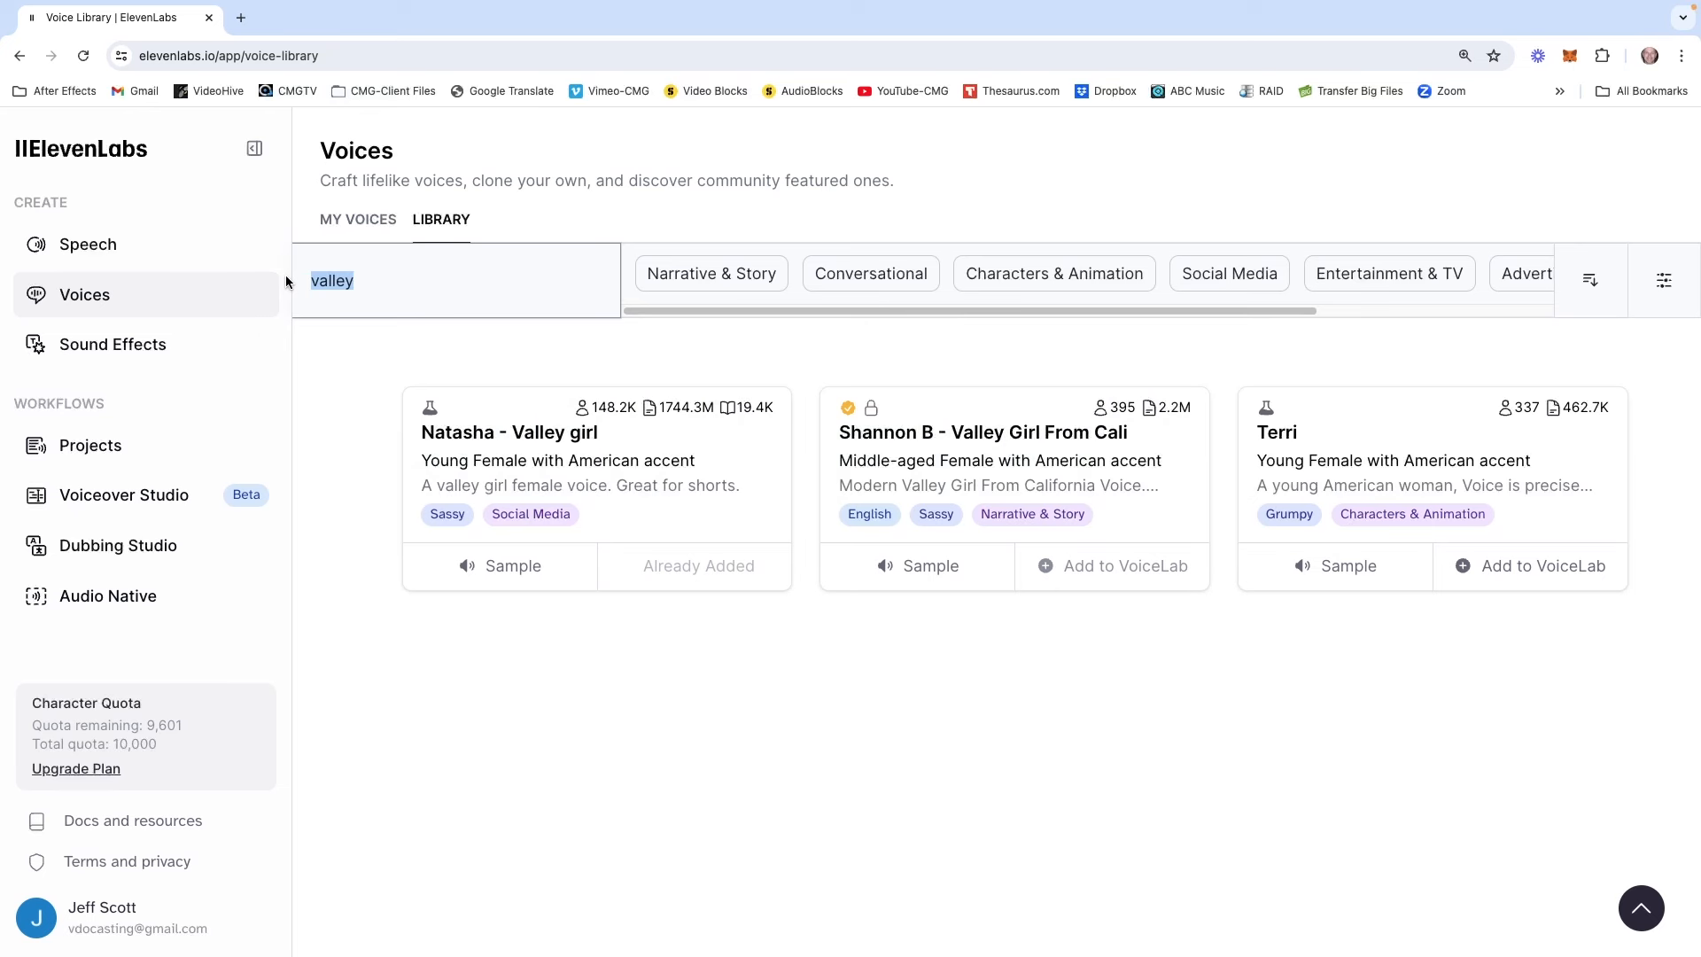
- Search the voice library for "deep" and browse the matching voices
{"action": "key", "text": "BackSpace"}
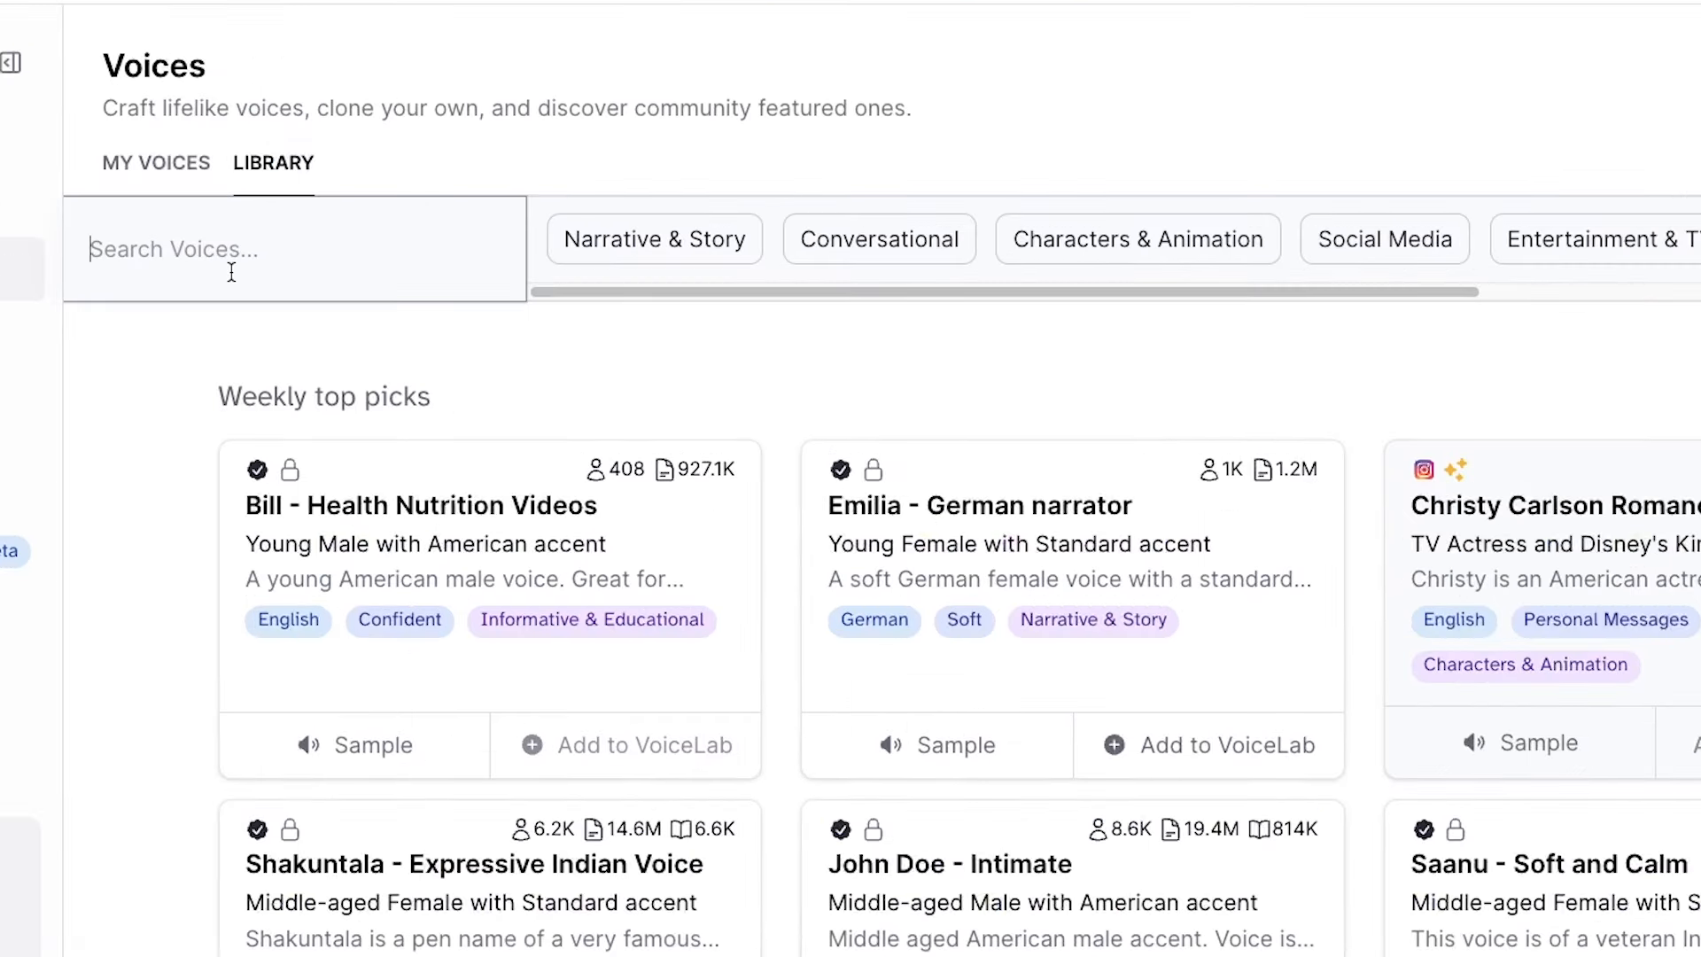
{"action": "type", "text": "deep"}
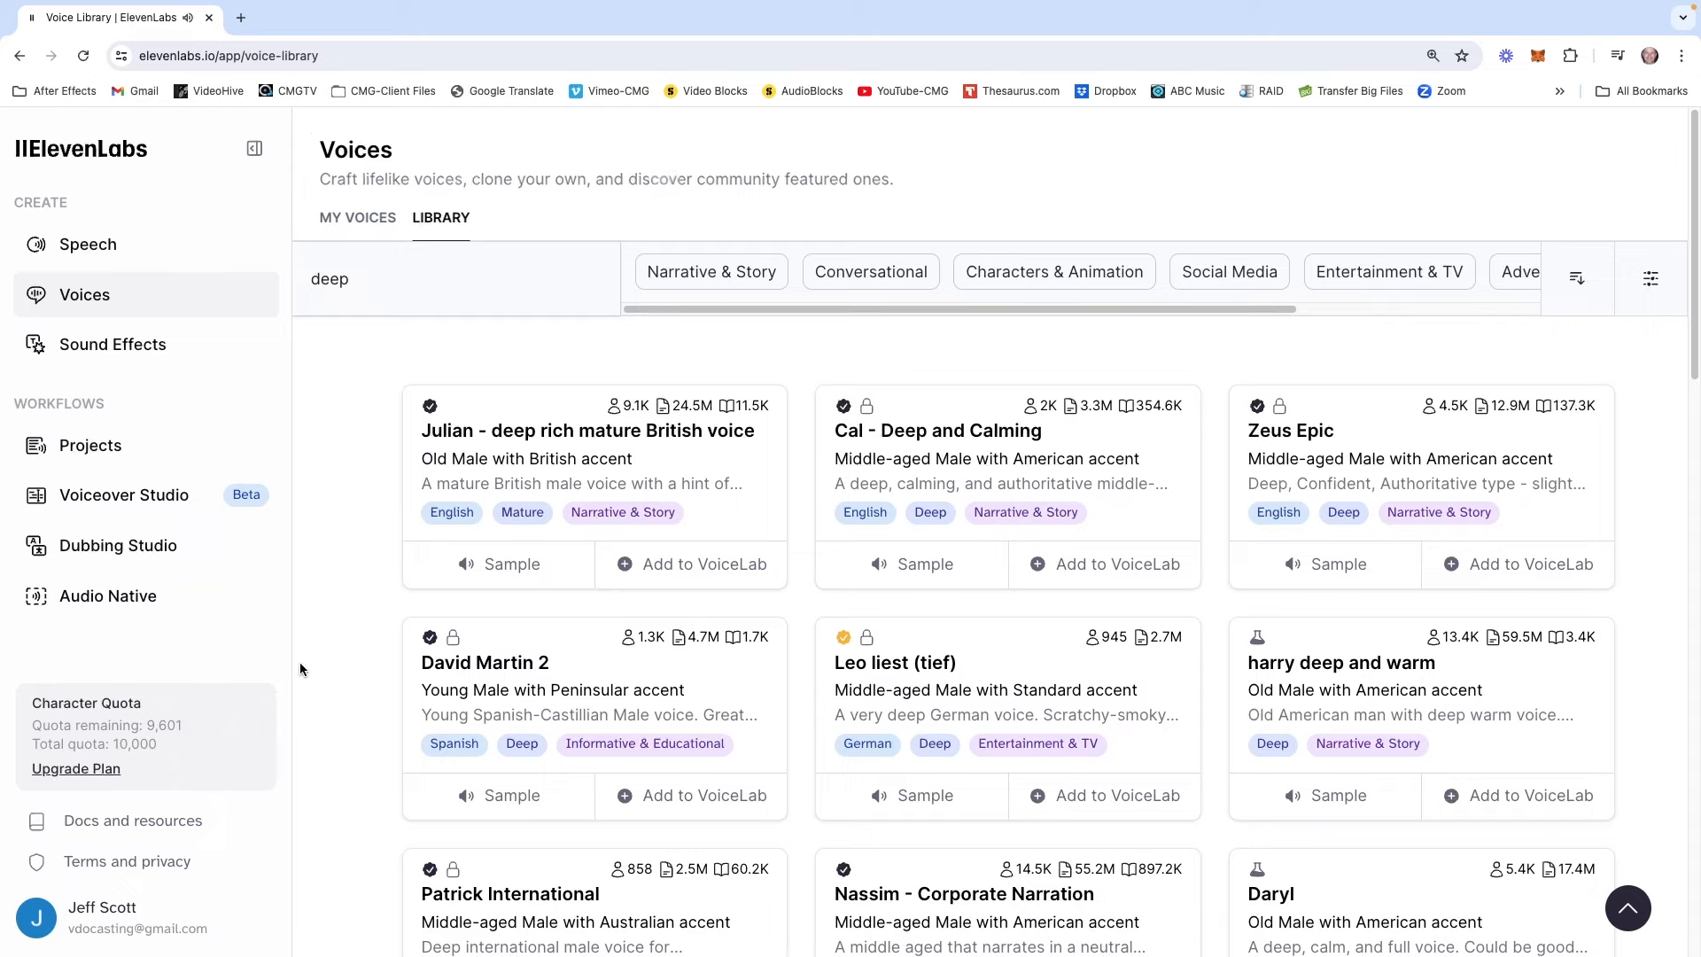
{"action": "scroll", "coordinate": [340, 710], "scroll_direction": "down", "scroll_amount": 5}
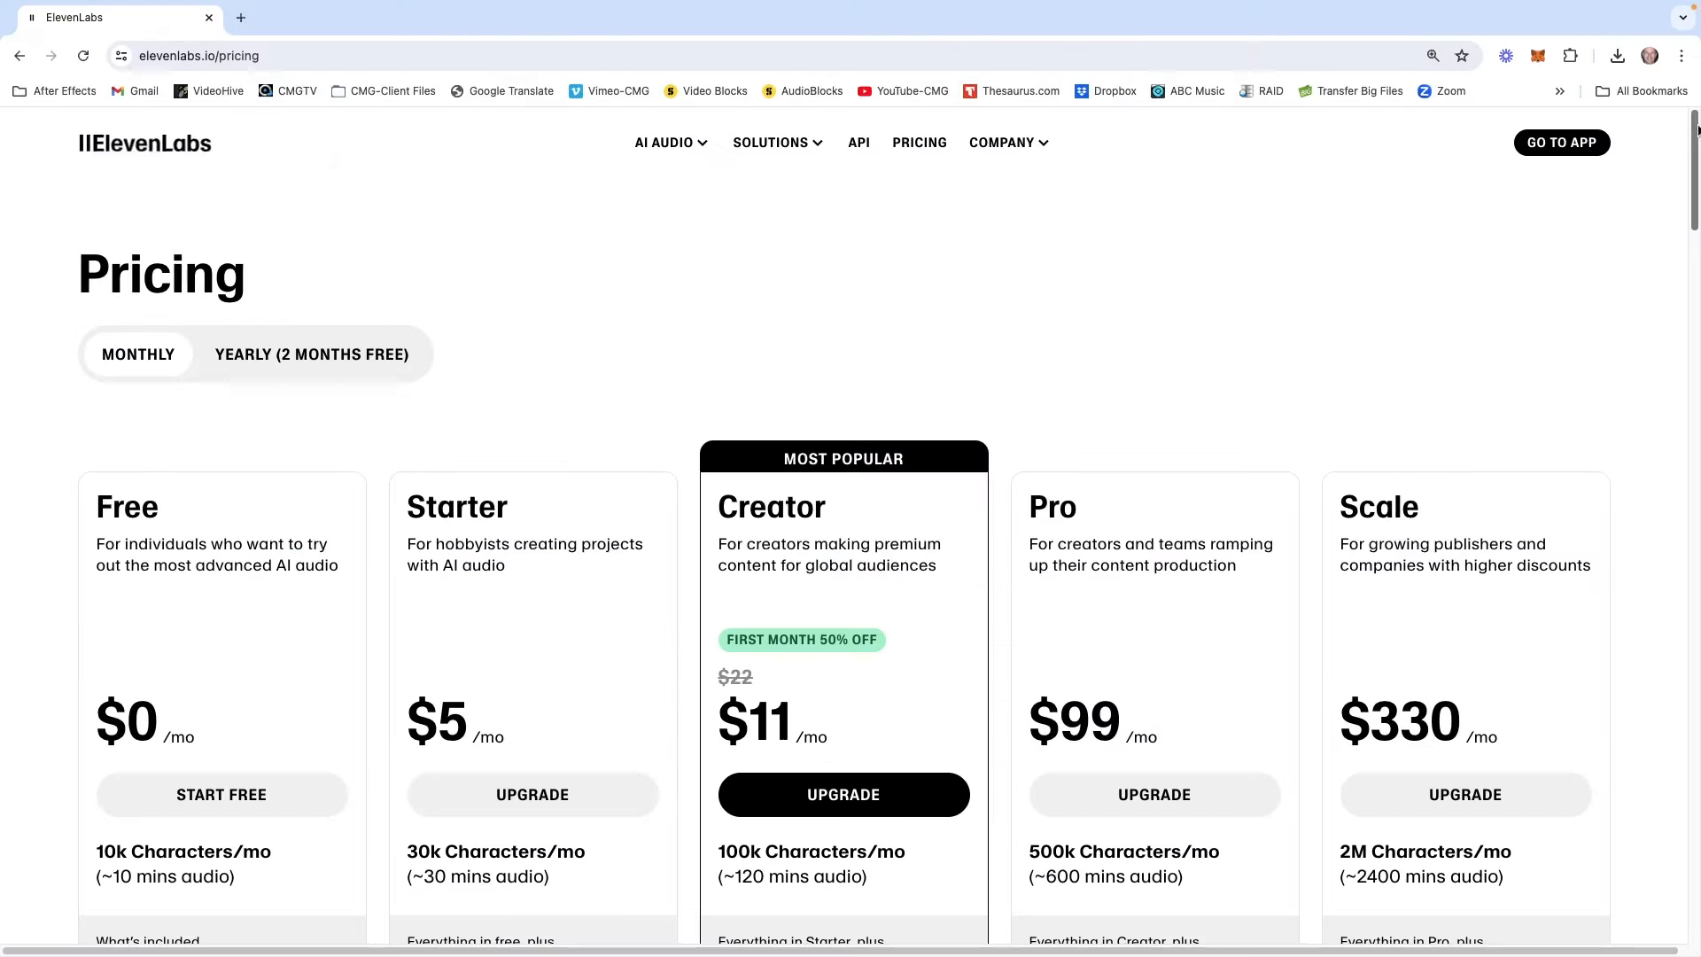
- Examine the price and included features of the Starter plan on the pricing page
{"action": "left_click_drag", "start_coordinate": [1694, 130], "coordinate": [1675, 173]}
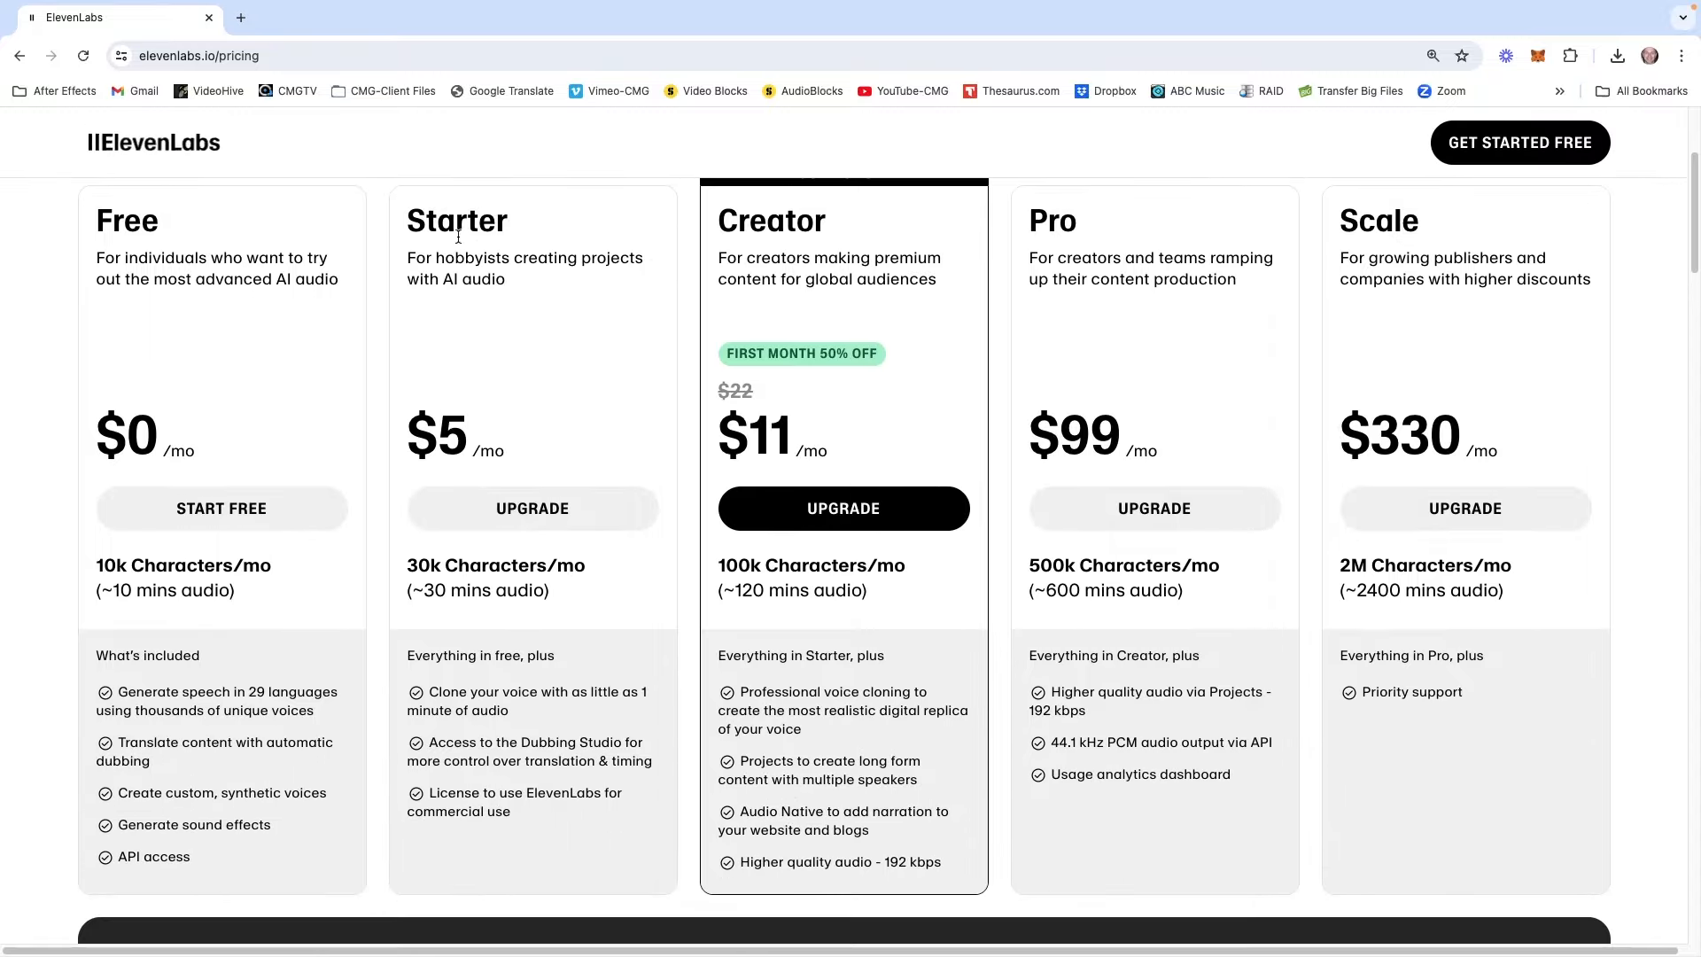
{"action": "left_click_drag", "start_coordinate": [406, 225], "coordinate": [521, 431]}
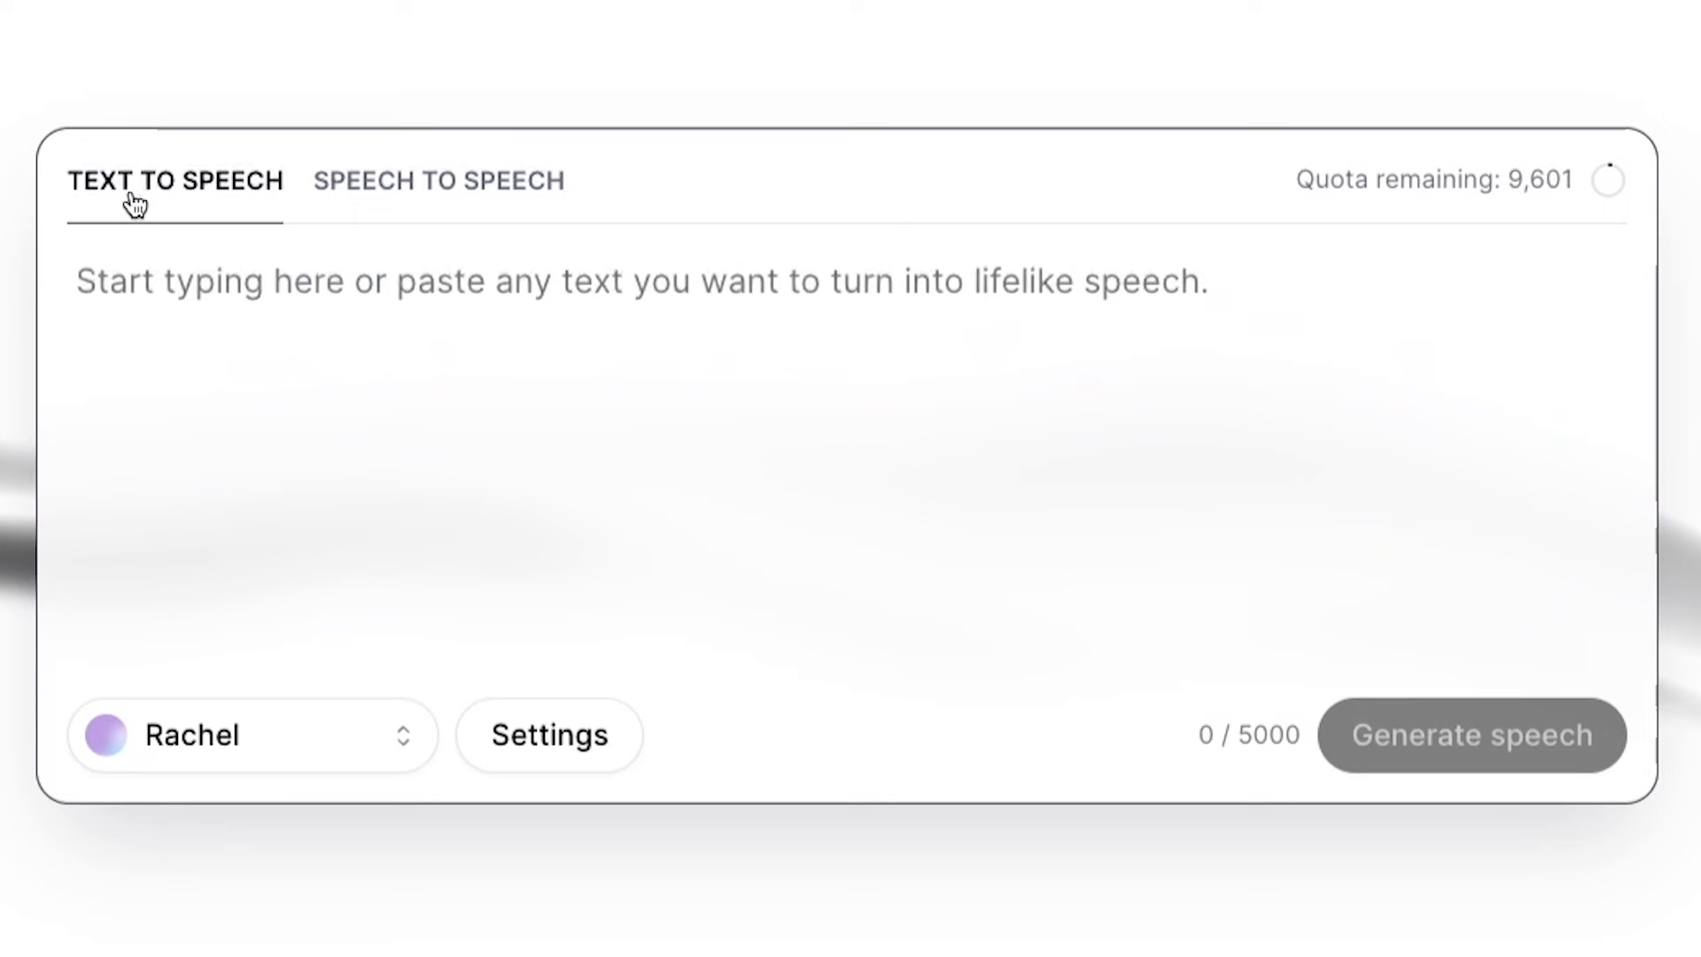
- Use Speech to Speech mode to record a voice clip of about 3 seconds
{"action": "left_click", "coordinate": [741, 381]}
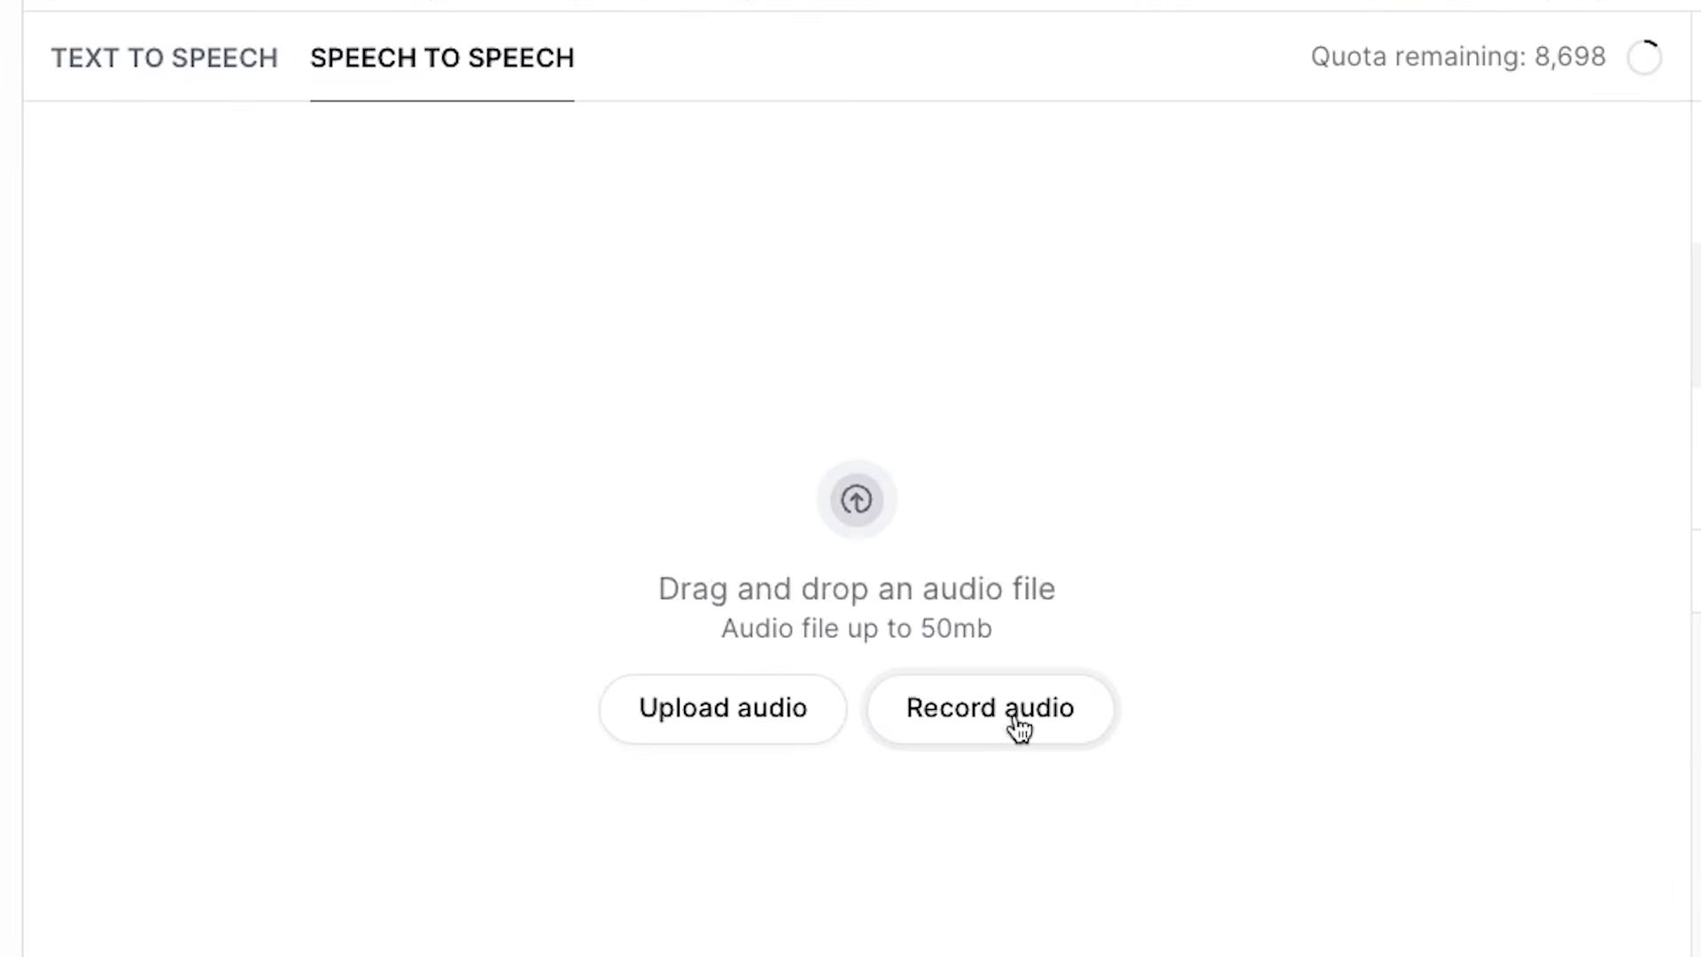
{"action": "left_click", "coordinate": [1016, 725]}
{"action": "left_click", "coordinate": [866, 527]}
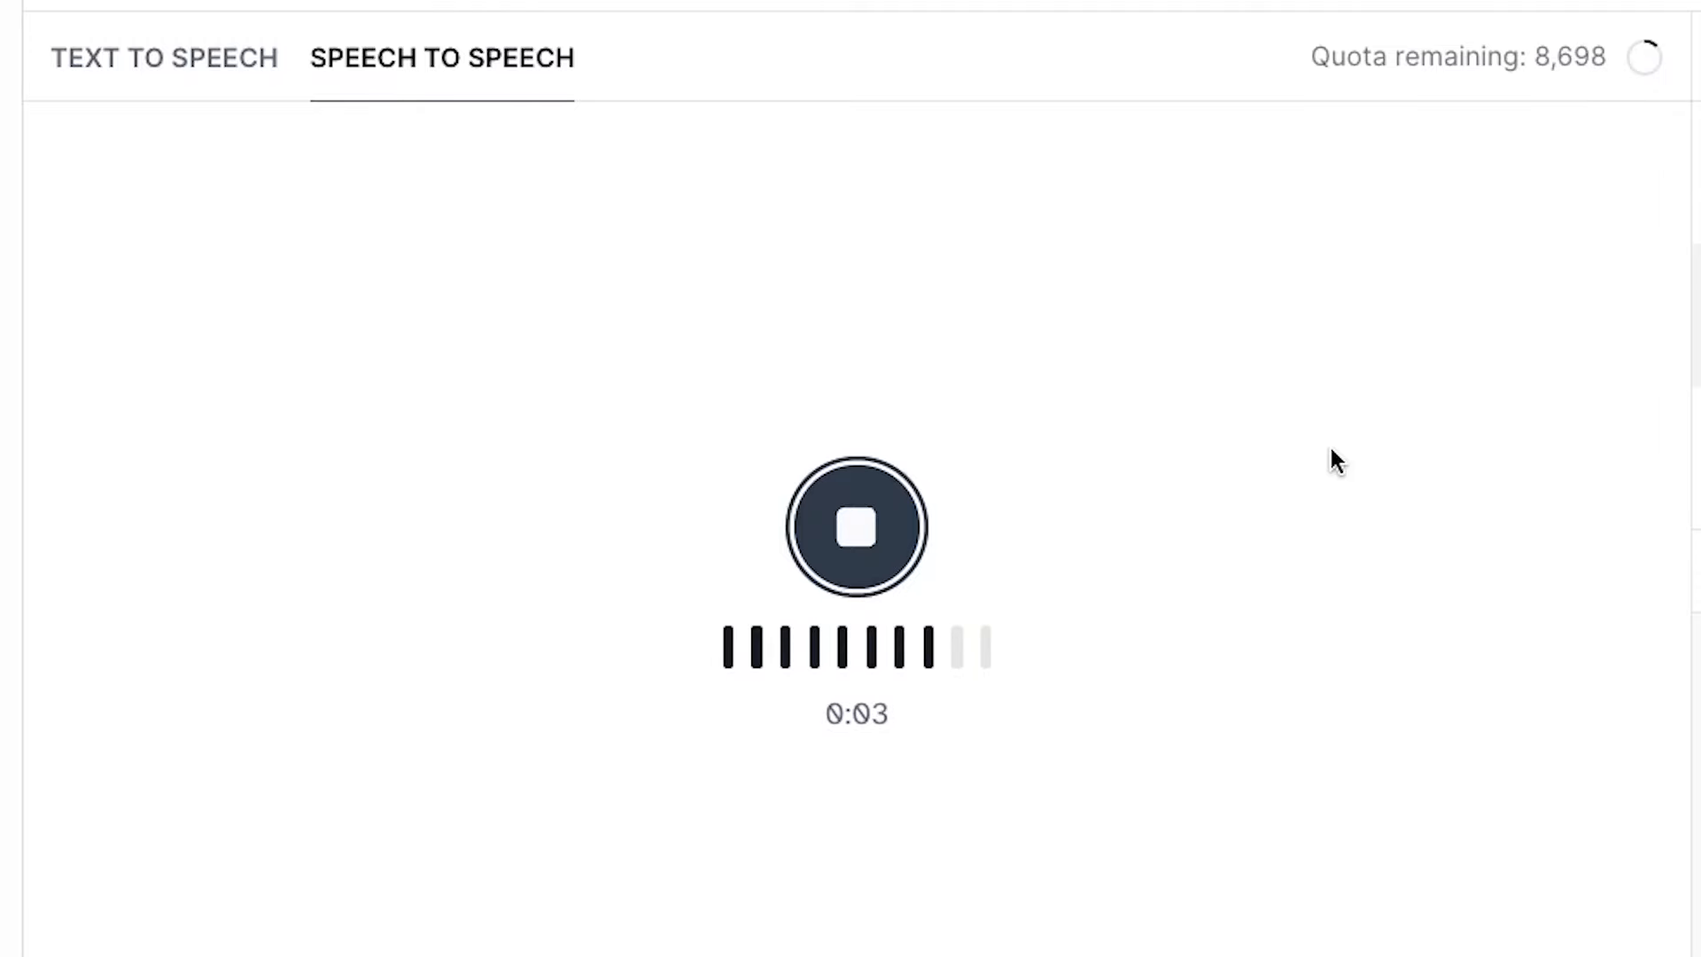
{"action": "left_click", "coordinate": [839, 507]}
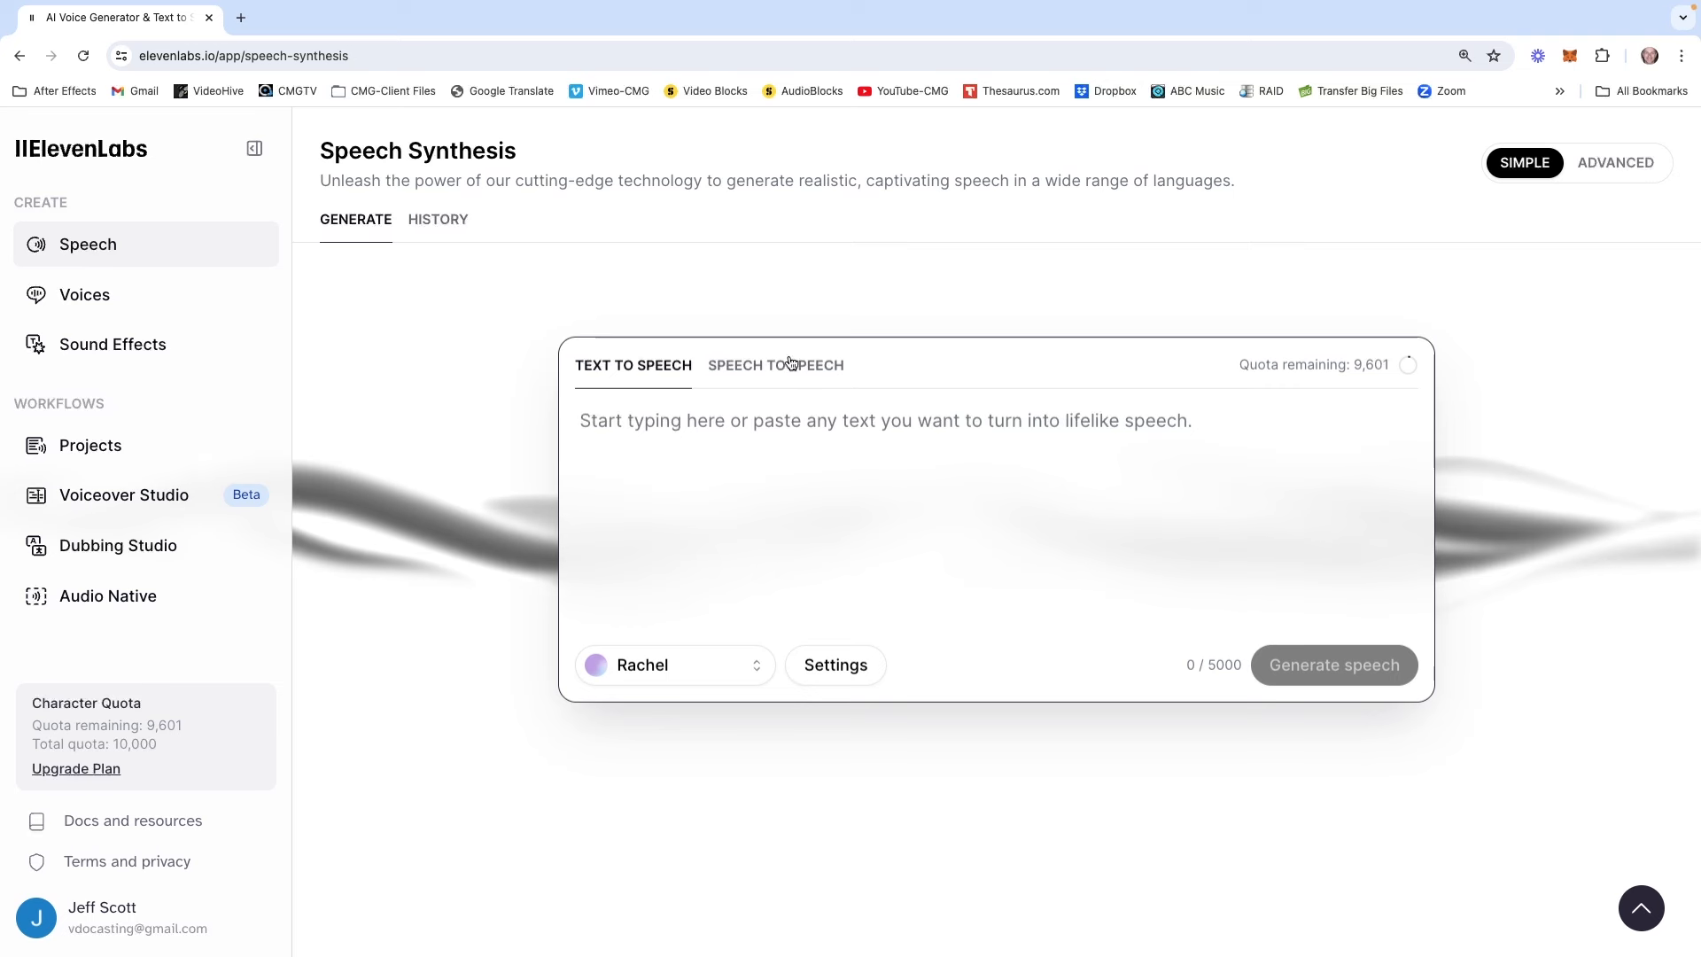
- Generate text-to-speech audio of "rocking your mullet with totally awesome 80s" with the Natasha - Valley girl voice
{"action": "left_click", "coordinate": [791, 362]}
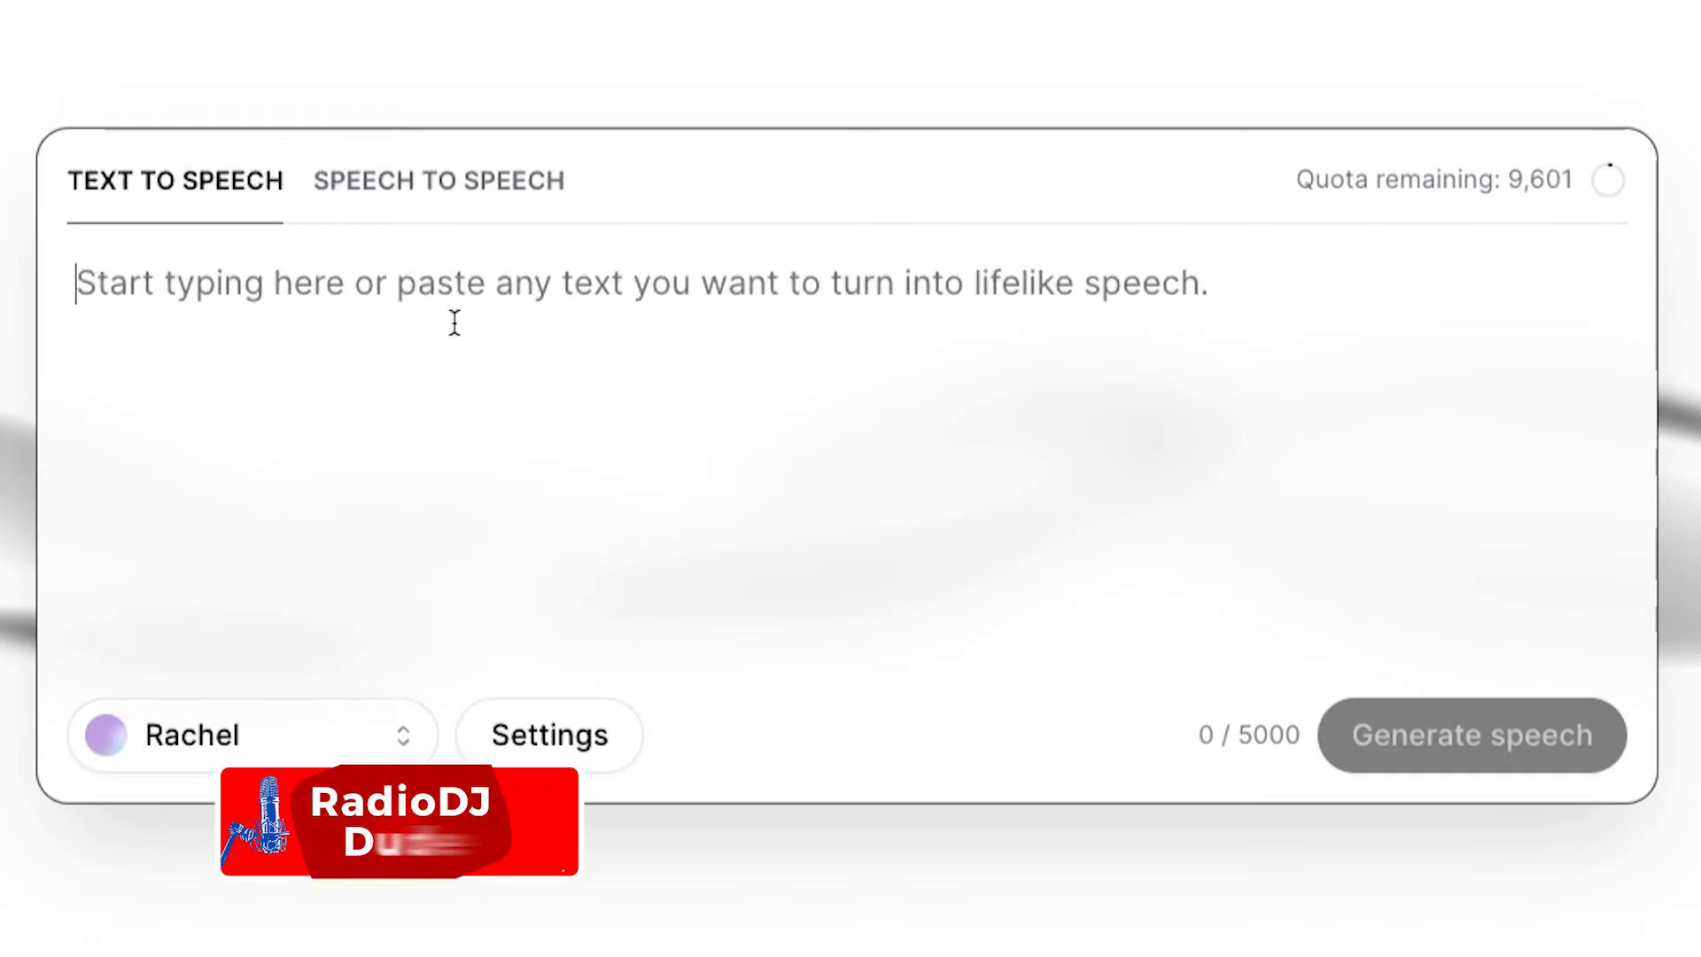
{"action": "type", "text": "rocking your mullet with totally awesome 80s"}
{"action": "left_click", "coordinate": [1487, 751]}
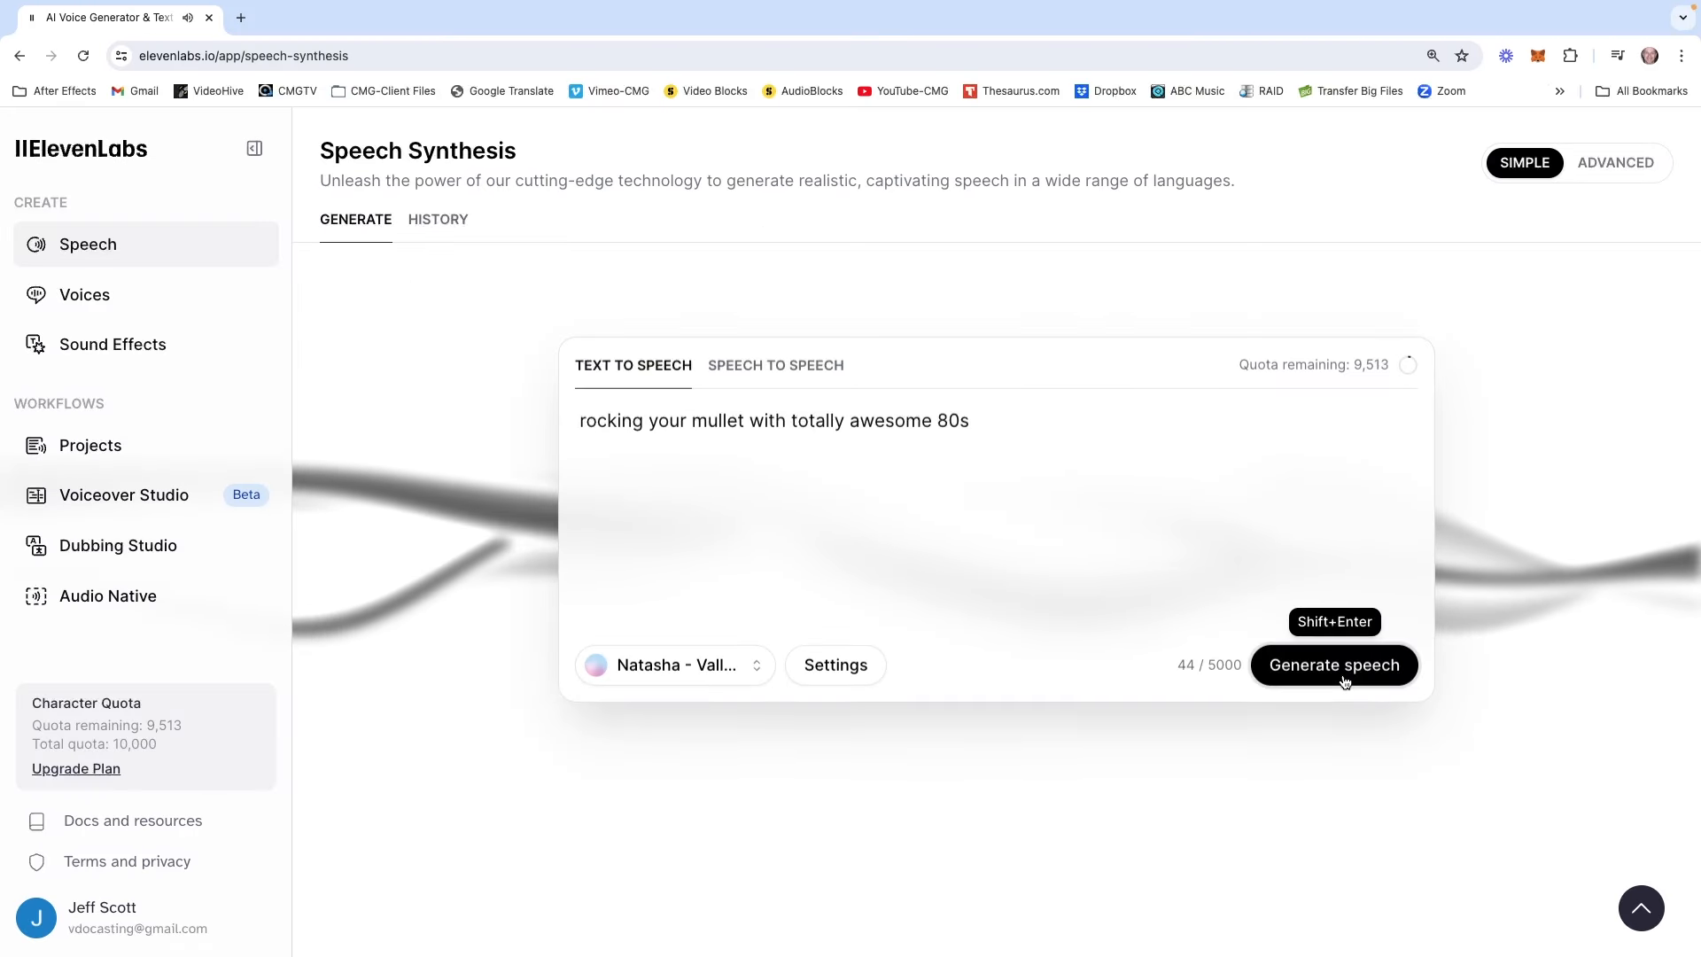
- Raise the Stability, Similarity and Style Exaggeration voice settings, regenerate the speech, and increase Style Exaggeration further
{"action": "left_click", "coordinate": [812, 679]}
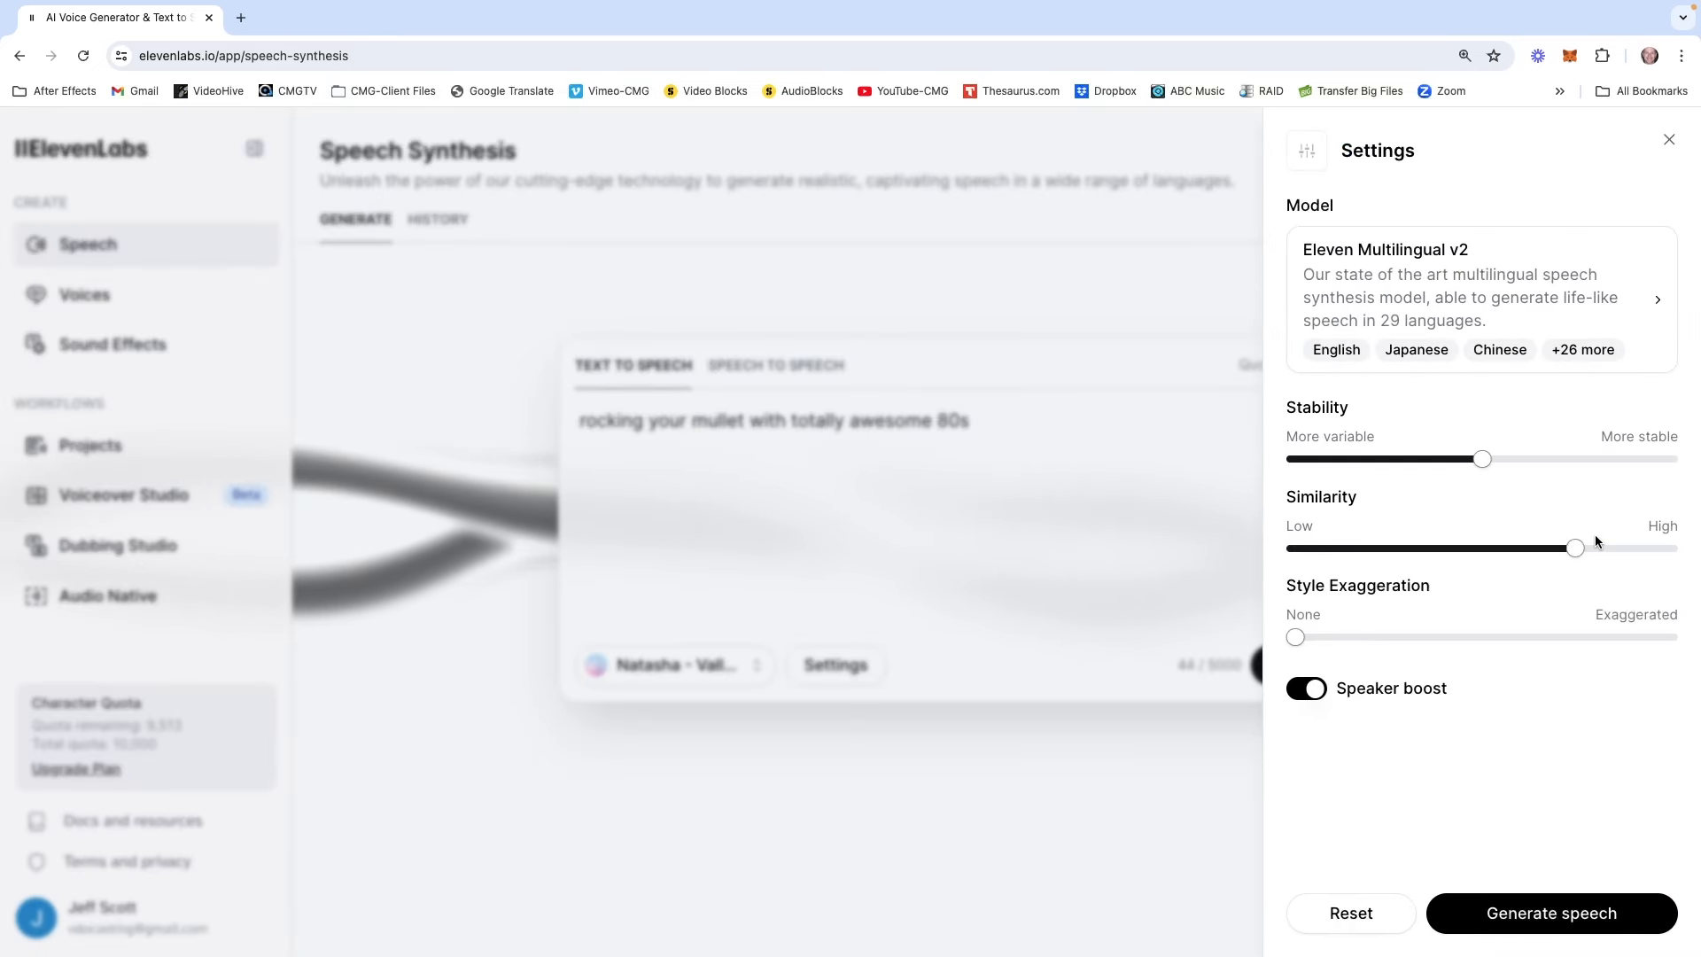
{"action": "left_click_drag", "start_coordinate": [1482, 459], "coordinate": [1557, 459]}
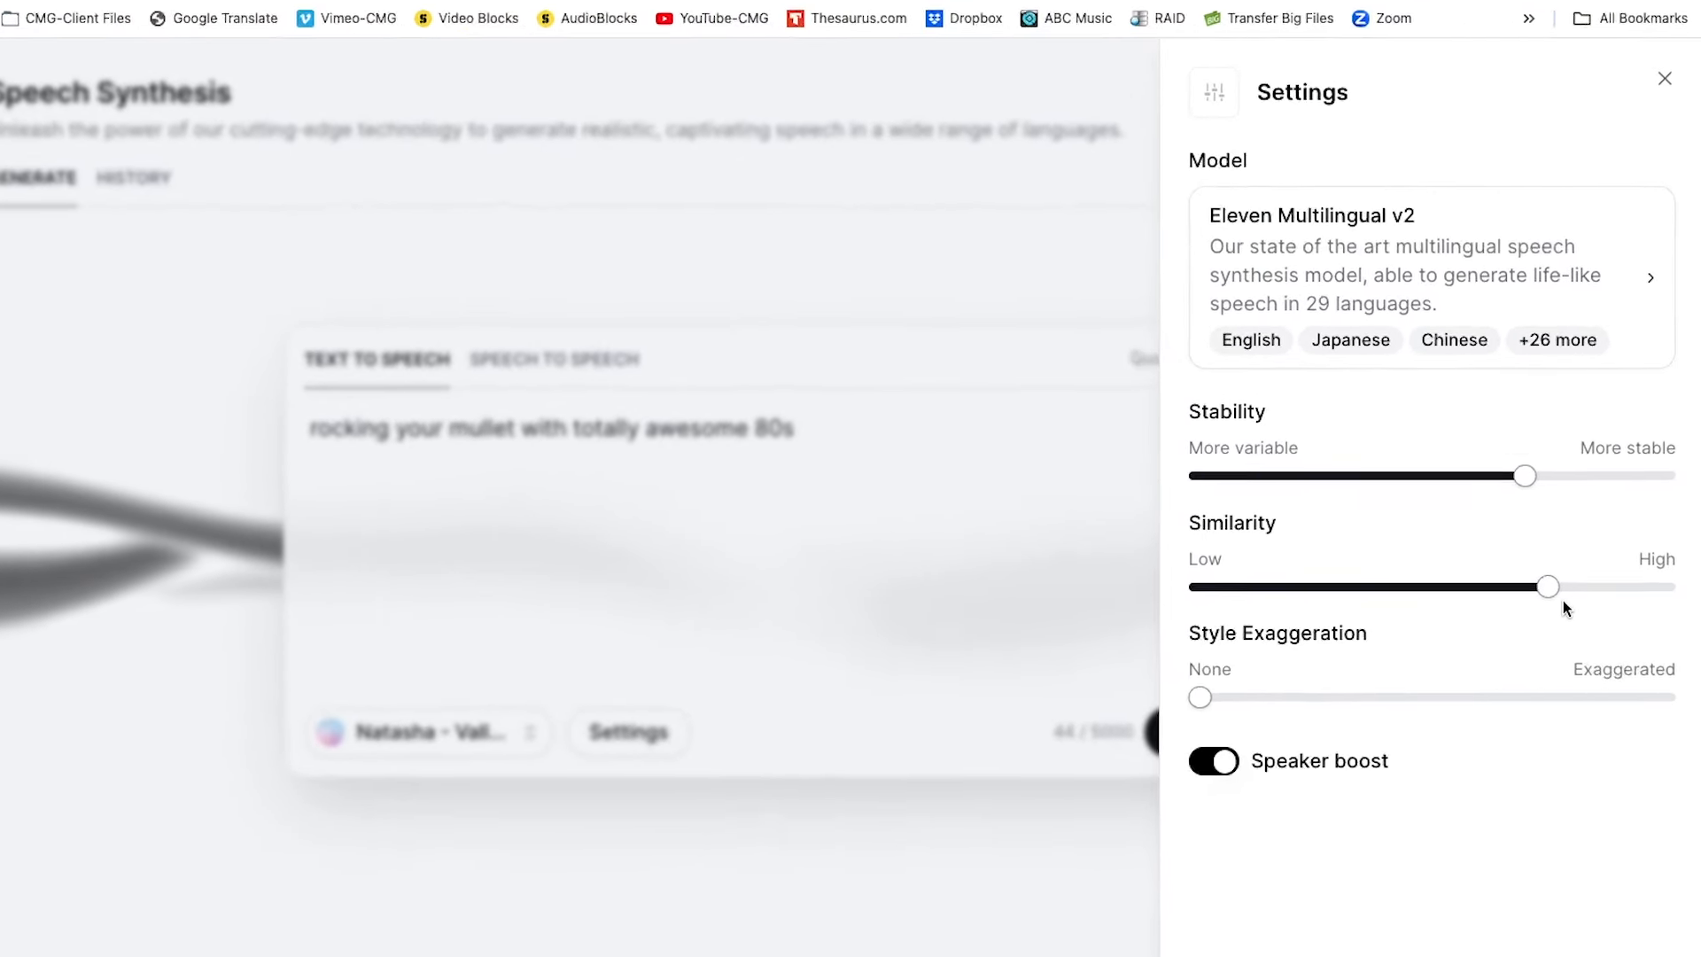
{"action": "left_click_drag", "start_coordinate": [1552, 588], "coordinate": [1561, 630]}
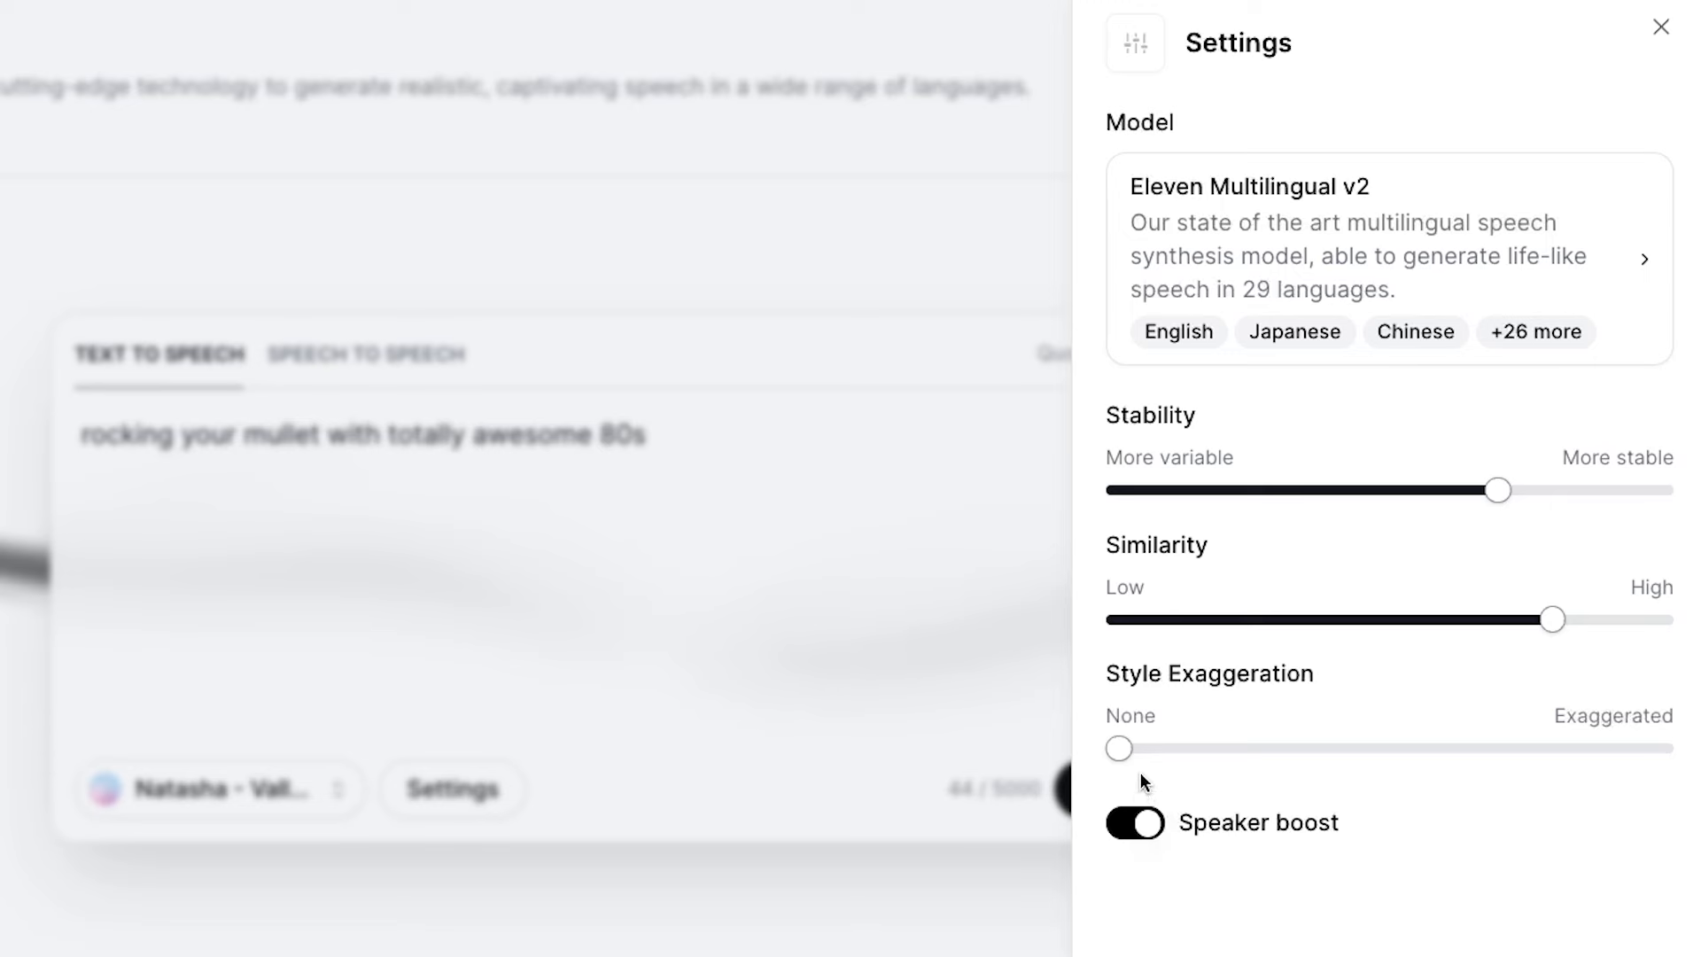
{"action": "left_click_drag", "start_coordinate": [1119, 749], "coordinate": [1219, 748]}
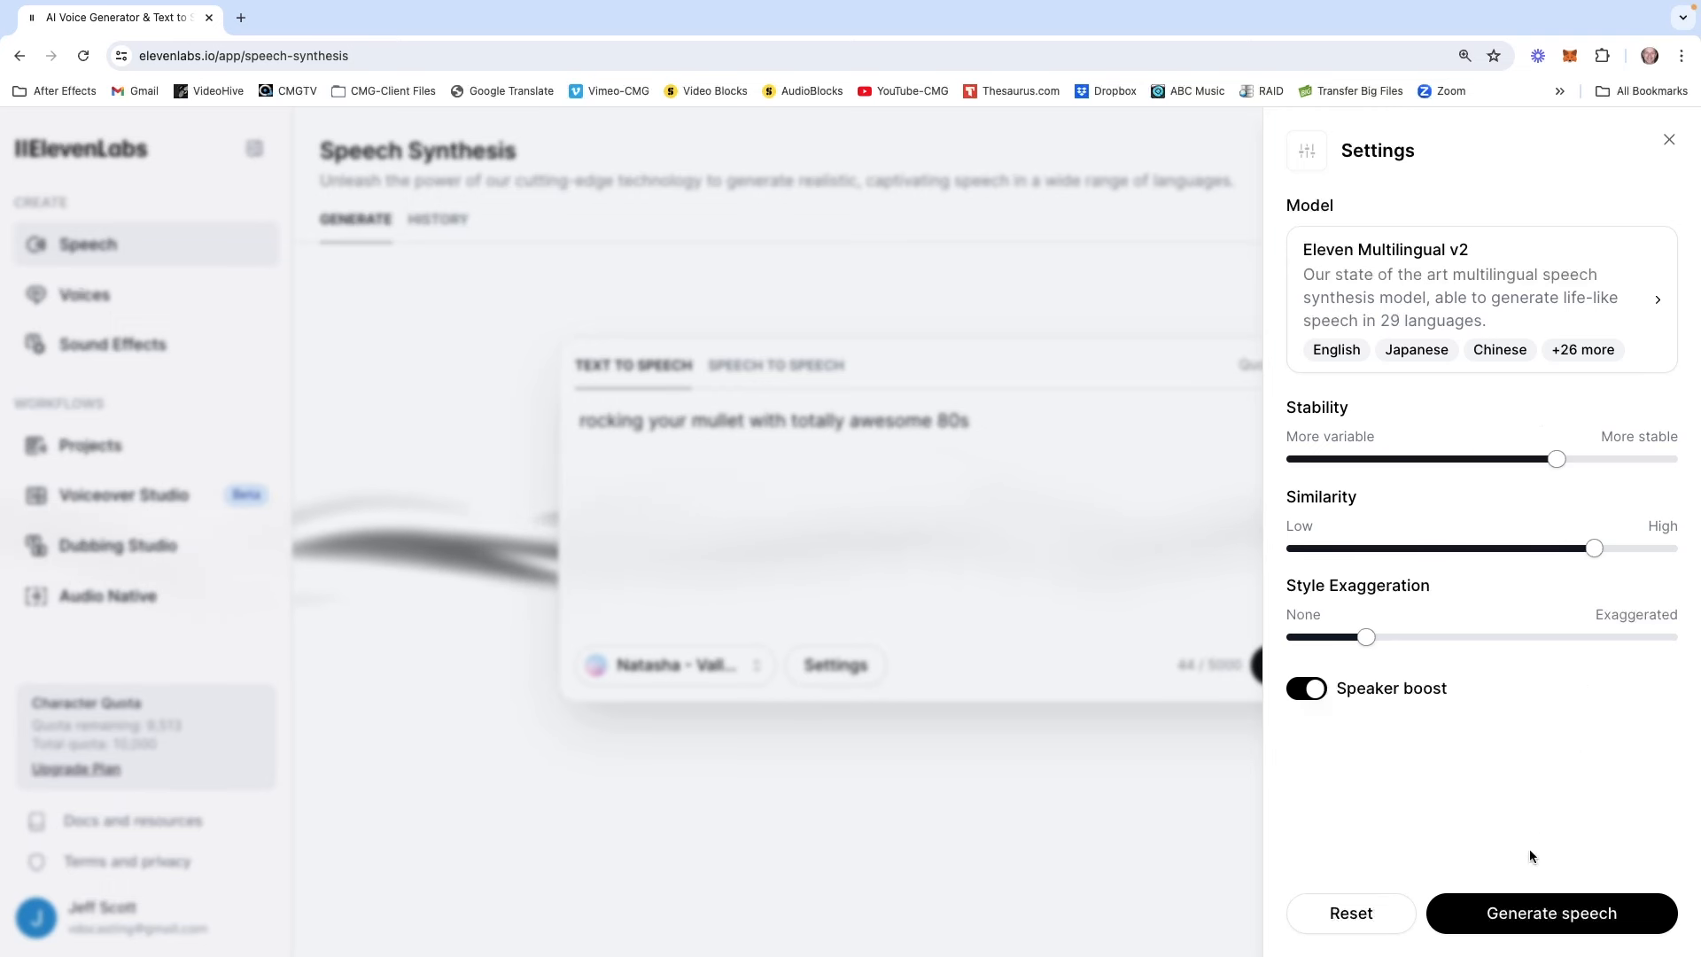
{"action": "left_click", "coordinate": [1520, 921]}
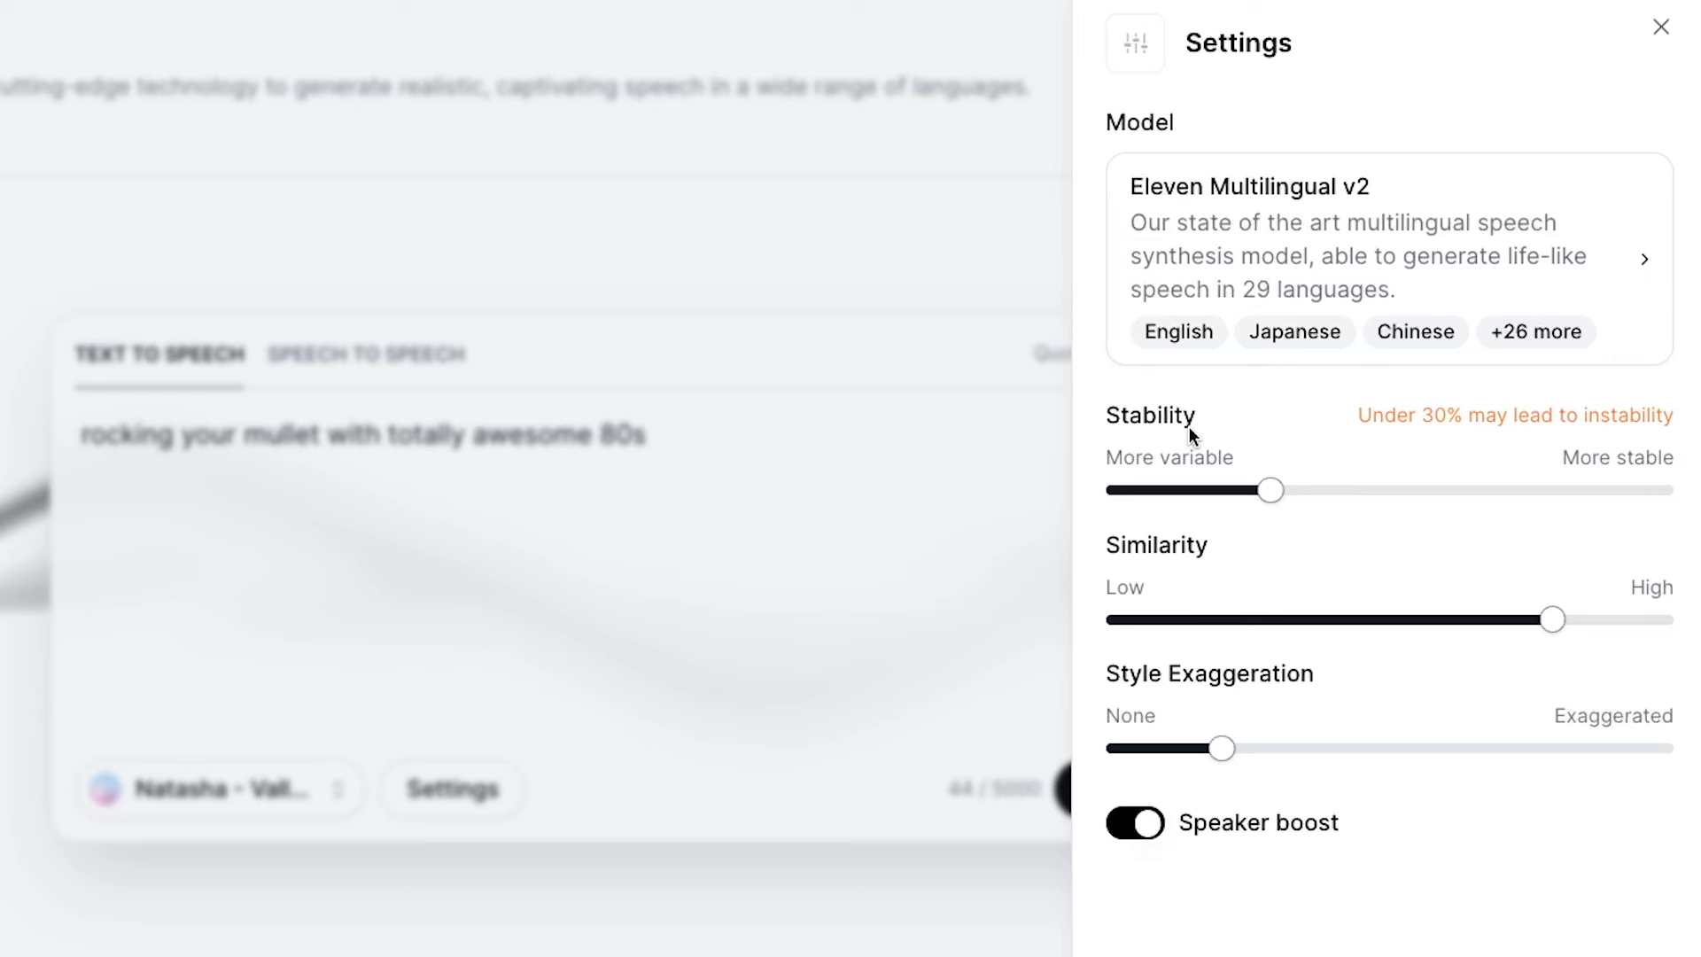
{"action": "left_click_drag", "start_coordinate": [1223, 754], "coordinate": [1332, 756]}
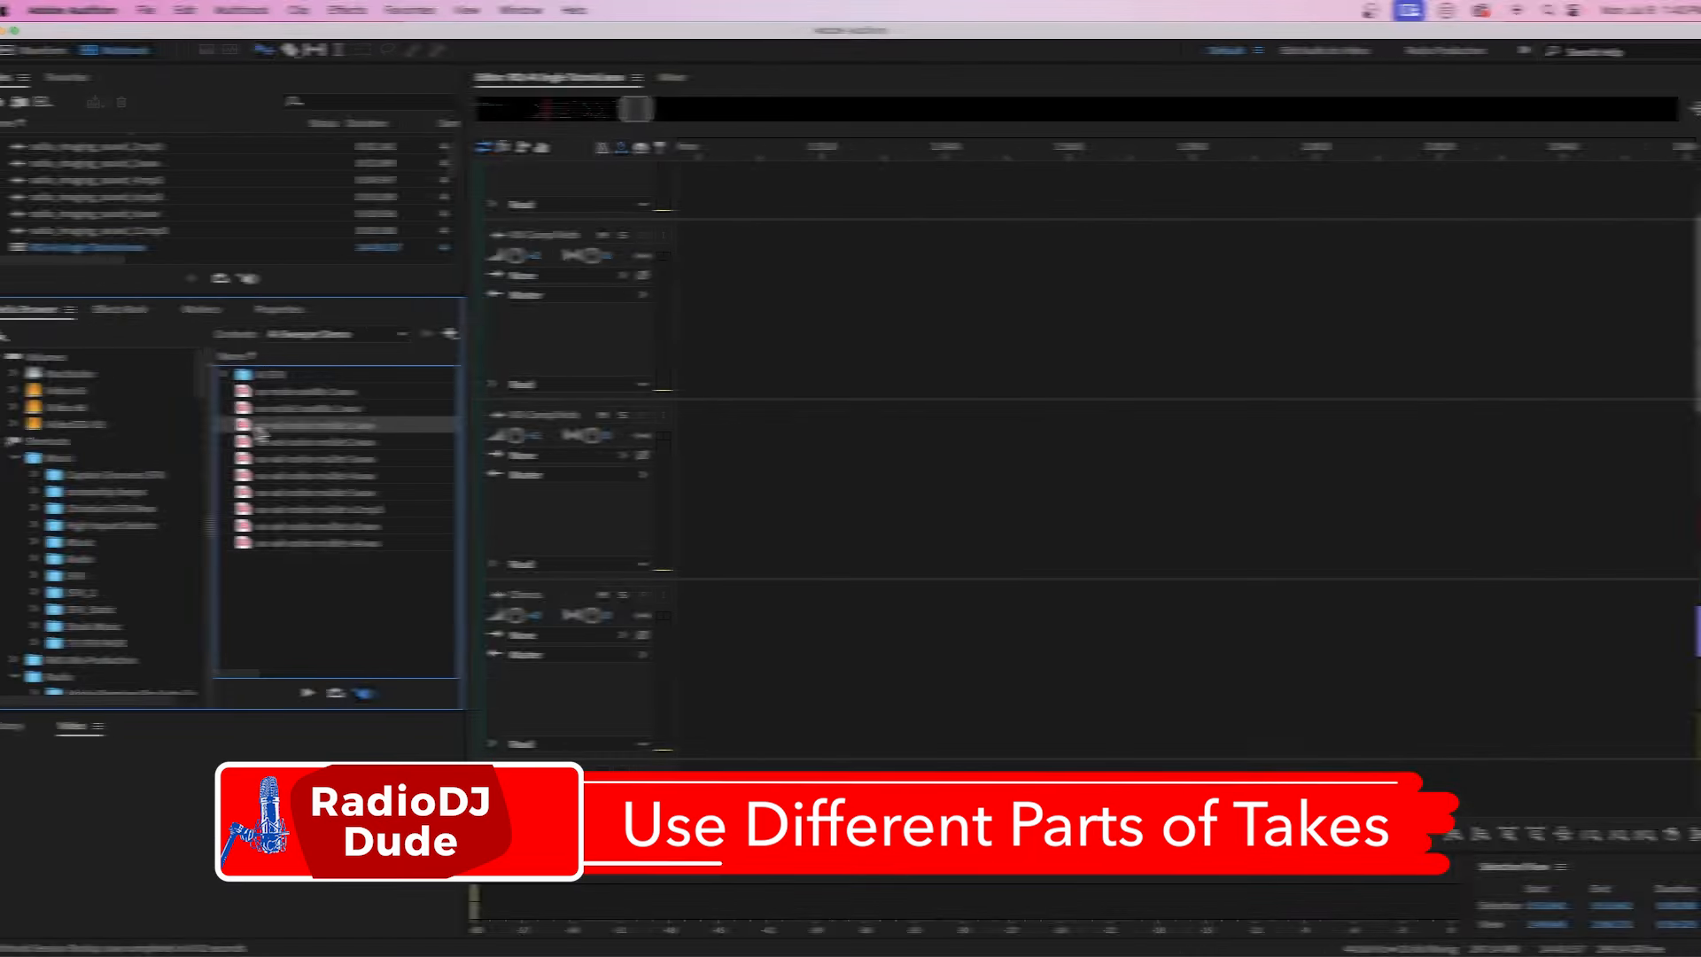
- Switch to Adobe Audition and place the takes "vo-val-rockin mullet-1" and "vo-val-rockin mullet-4" one after the other on the same track
{"action": "left_click_drag", "start_coordinate": [261, 429], "coordinate": [814, 340]}
{"action": "left_click_drag", "start_coordinate": [259, 476], "coordinate": [970, 297]}
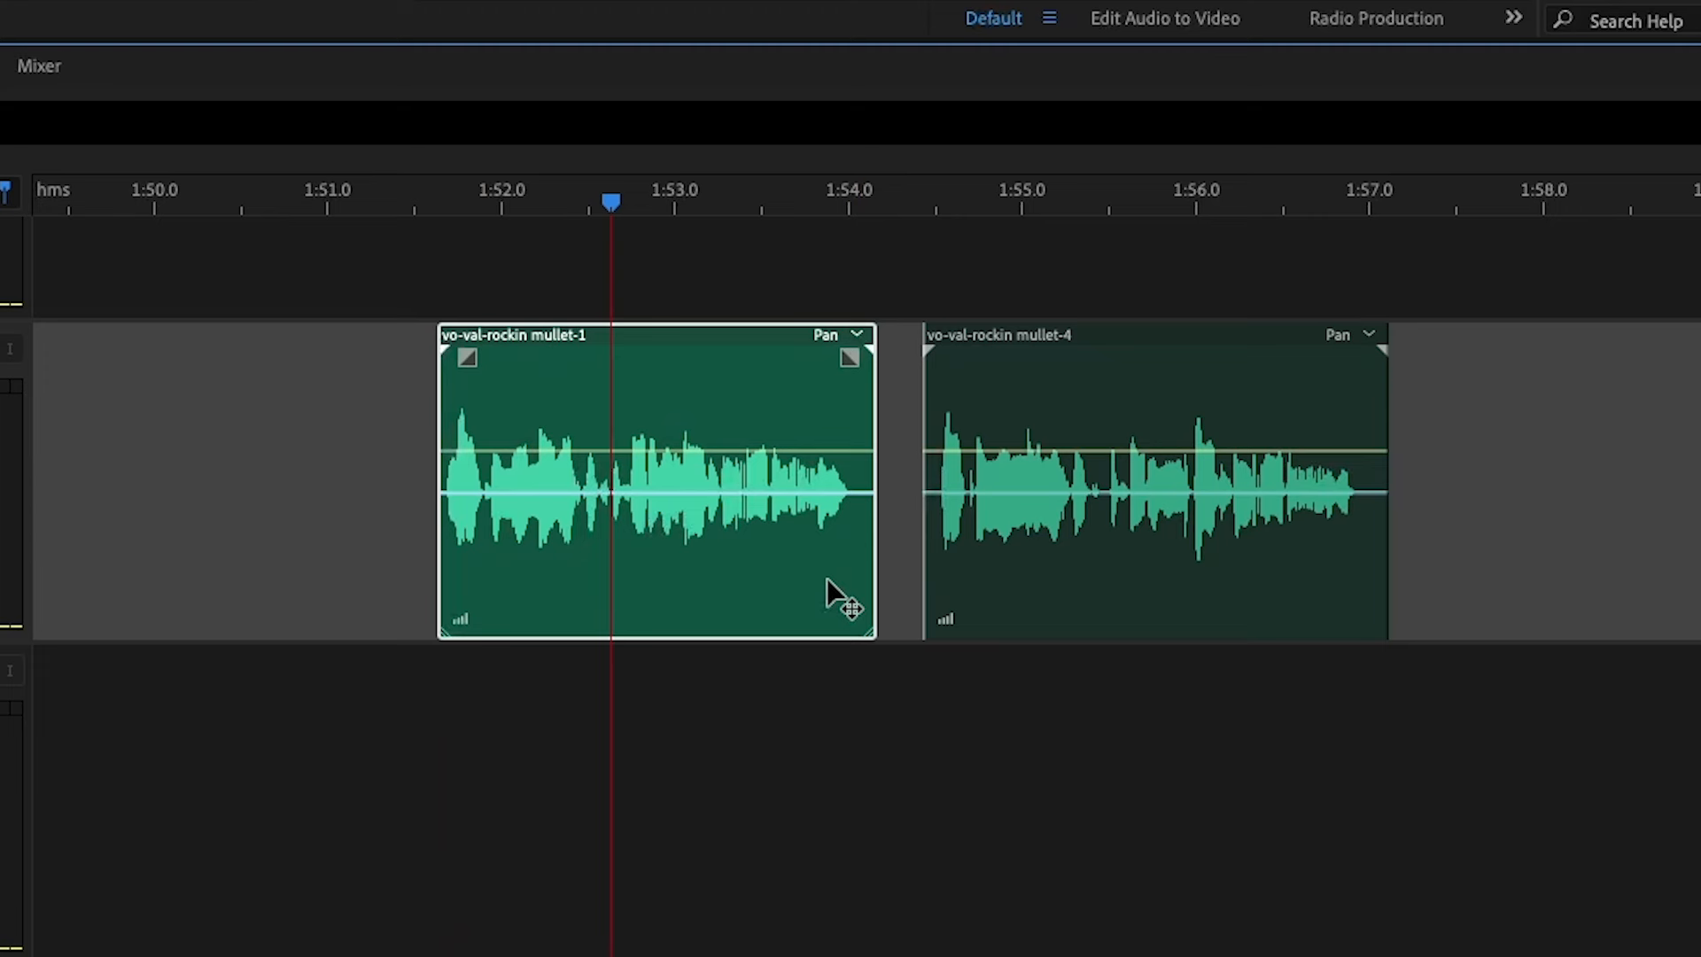
- Cut the second part off "vo-val-rockin mullet-1" at the playhead and join the front-trimmed "vo-val-rockin mullet-4" clip to it
{"action": "key", "text": "ctrl+k"}
{"action": "key", "text": "Delete"}
{"action": "left_click_drag", "start_coordinate": [928, 570], "coordinate": [1108, 567]}
{"action": "left_click_drag", "start_coordinate": [1172, 330], "coordinate": [693, 365]}
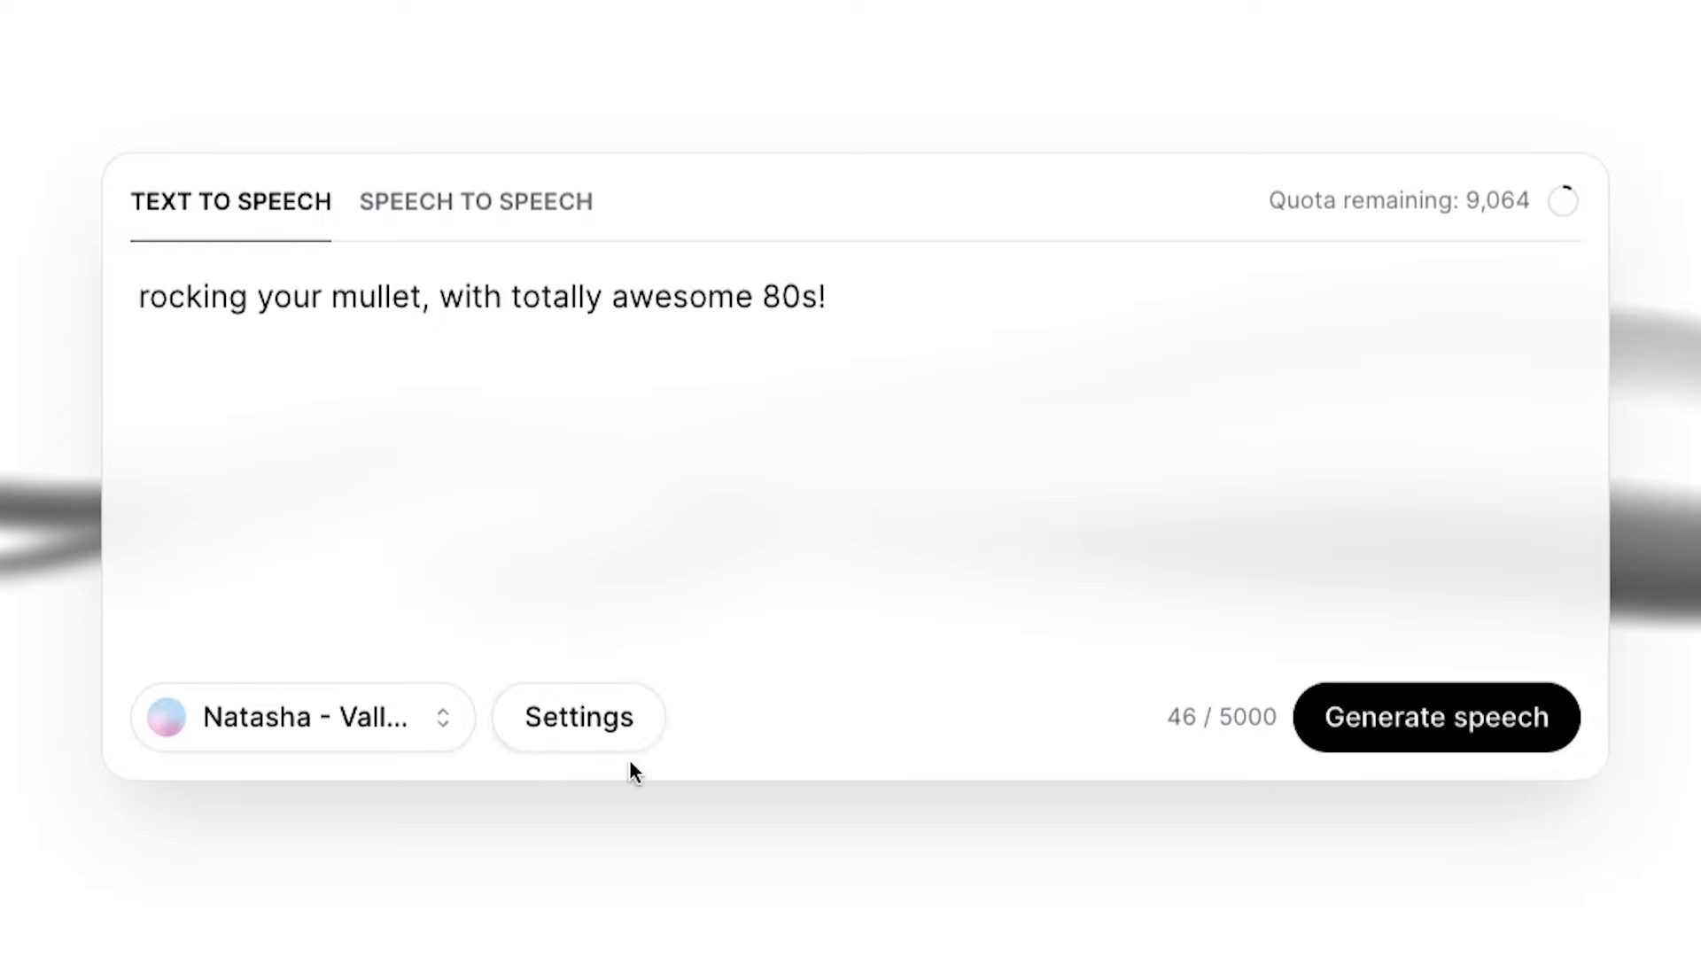
- Switch back to ElevenLabs, generate speech for "rocking your mullet, with totally awesome 80s!", and open the generated audio's download dialog, then dismiss it
{"action": "key", "text": "shift+Return"}
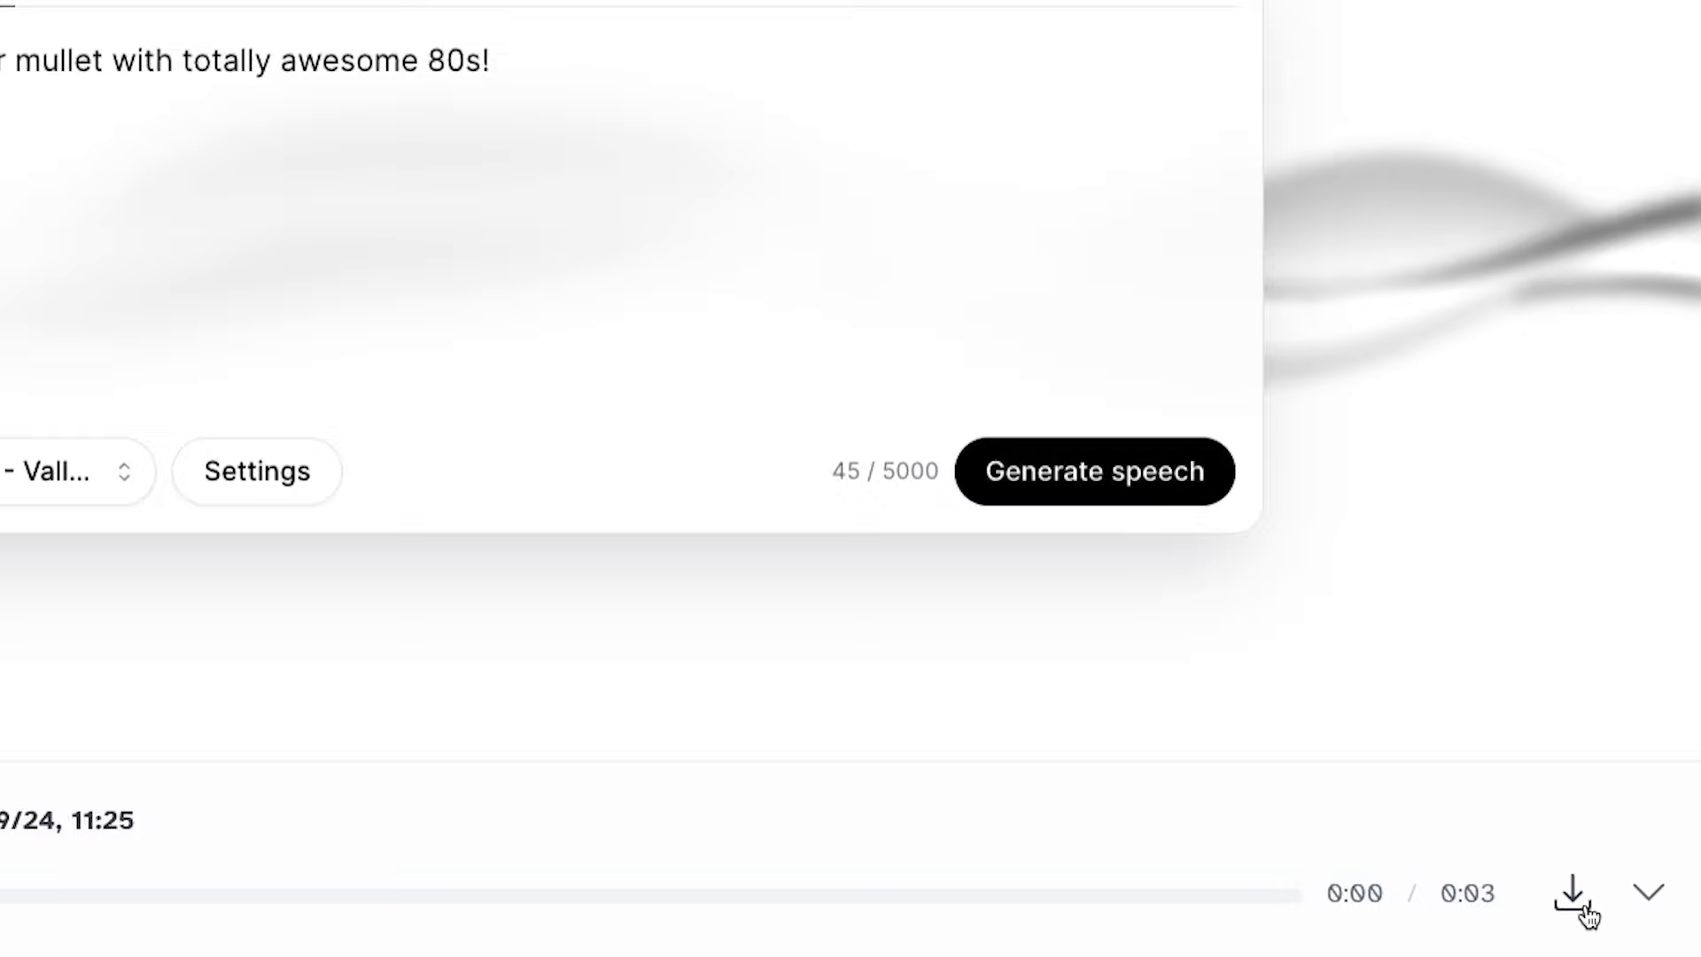
{"action": "left_click", "coordinate": [1585, 906]}
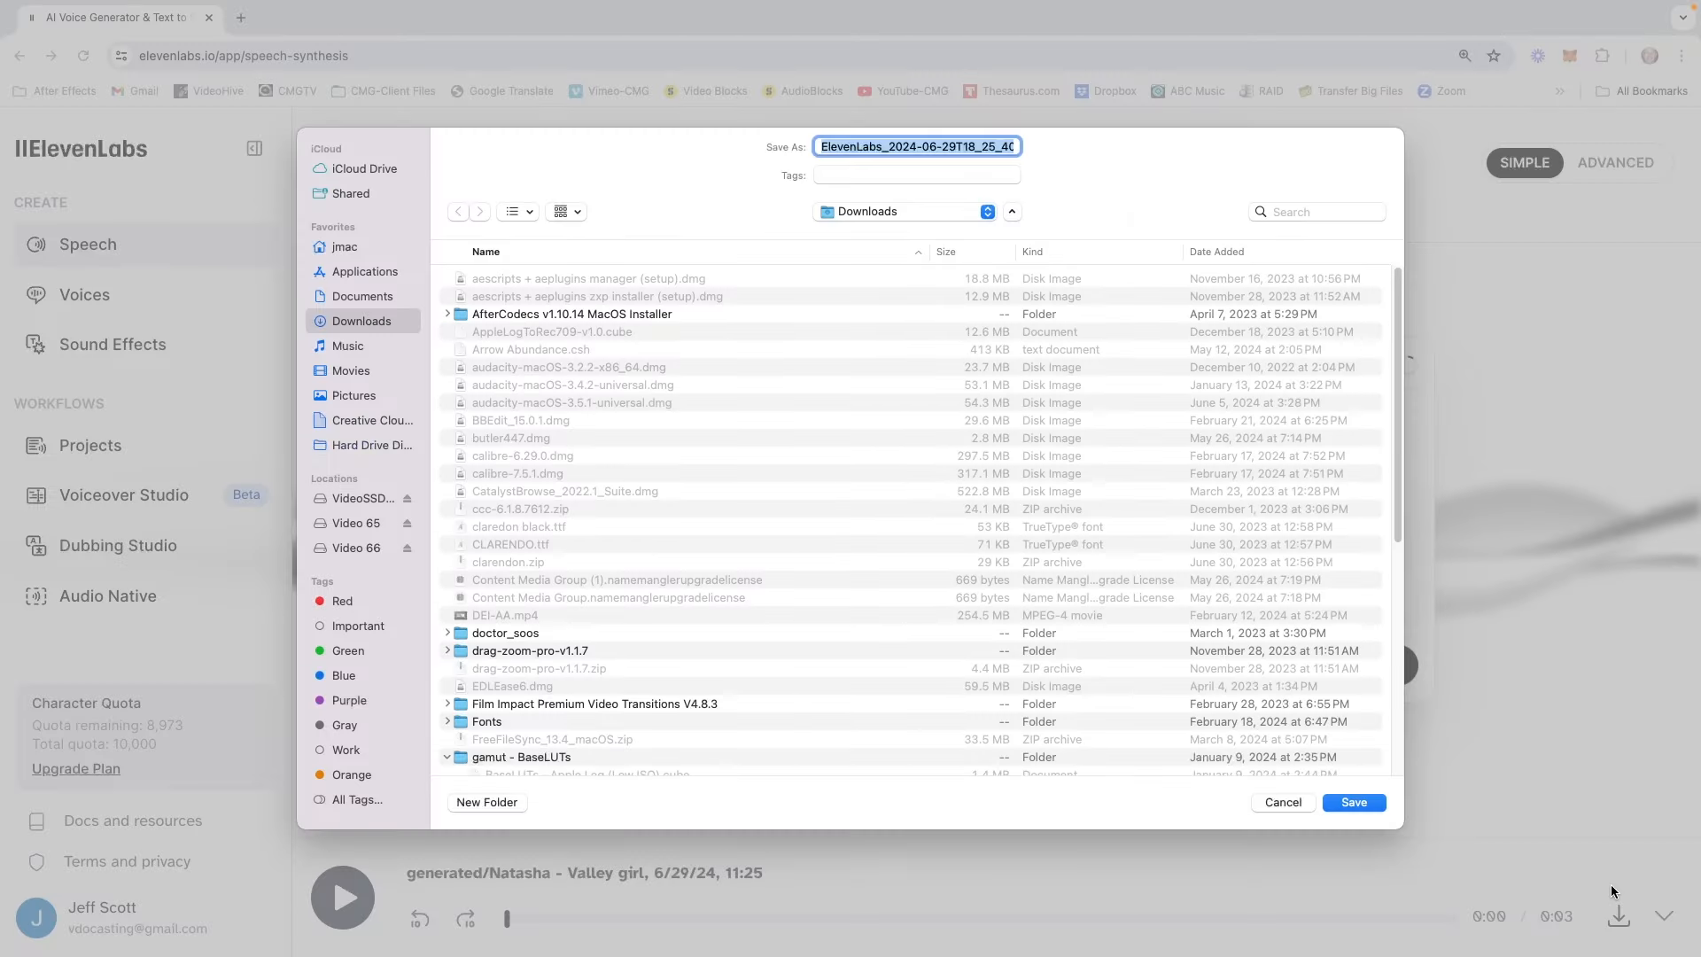
{"action": "left_click", "coordinate": [1281, 802]}
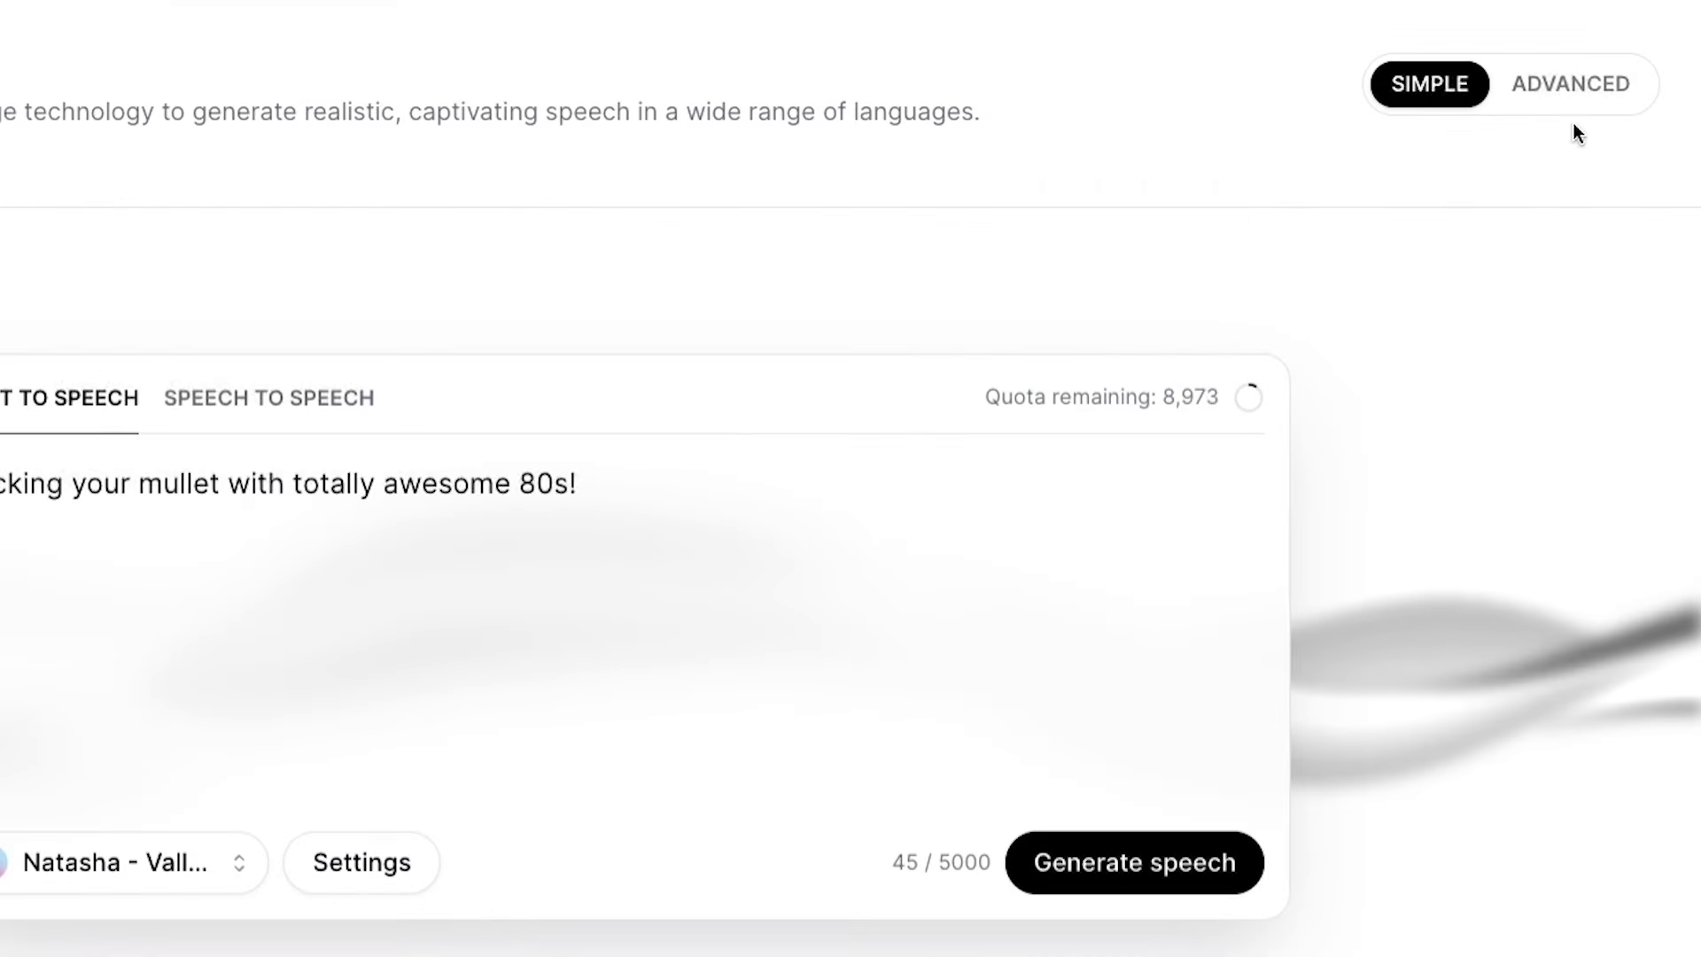
- Switch to the advanced view, download the newest take from the history as a WAV file, and choose where to save it
{"action": "left_click", "coordinate": [1615, 162]}
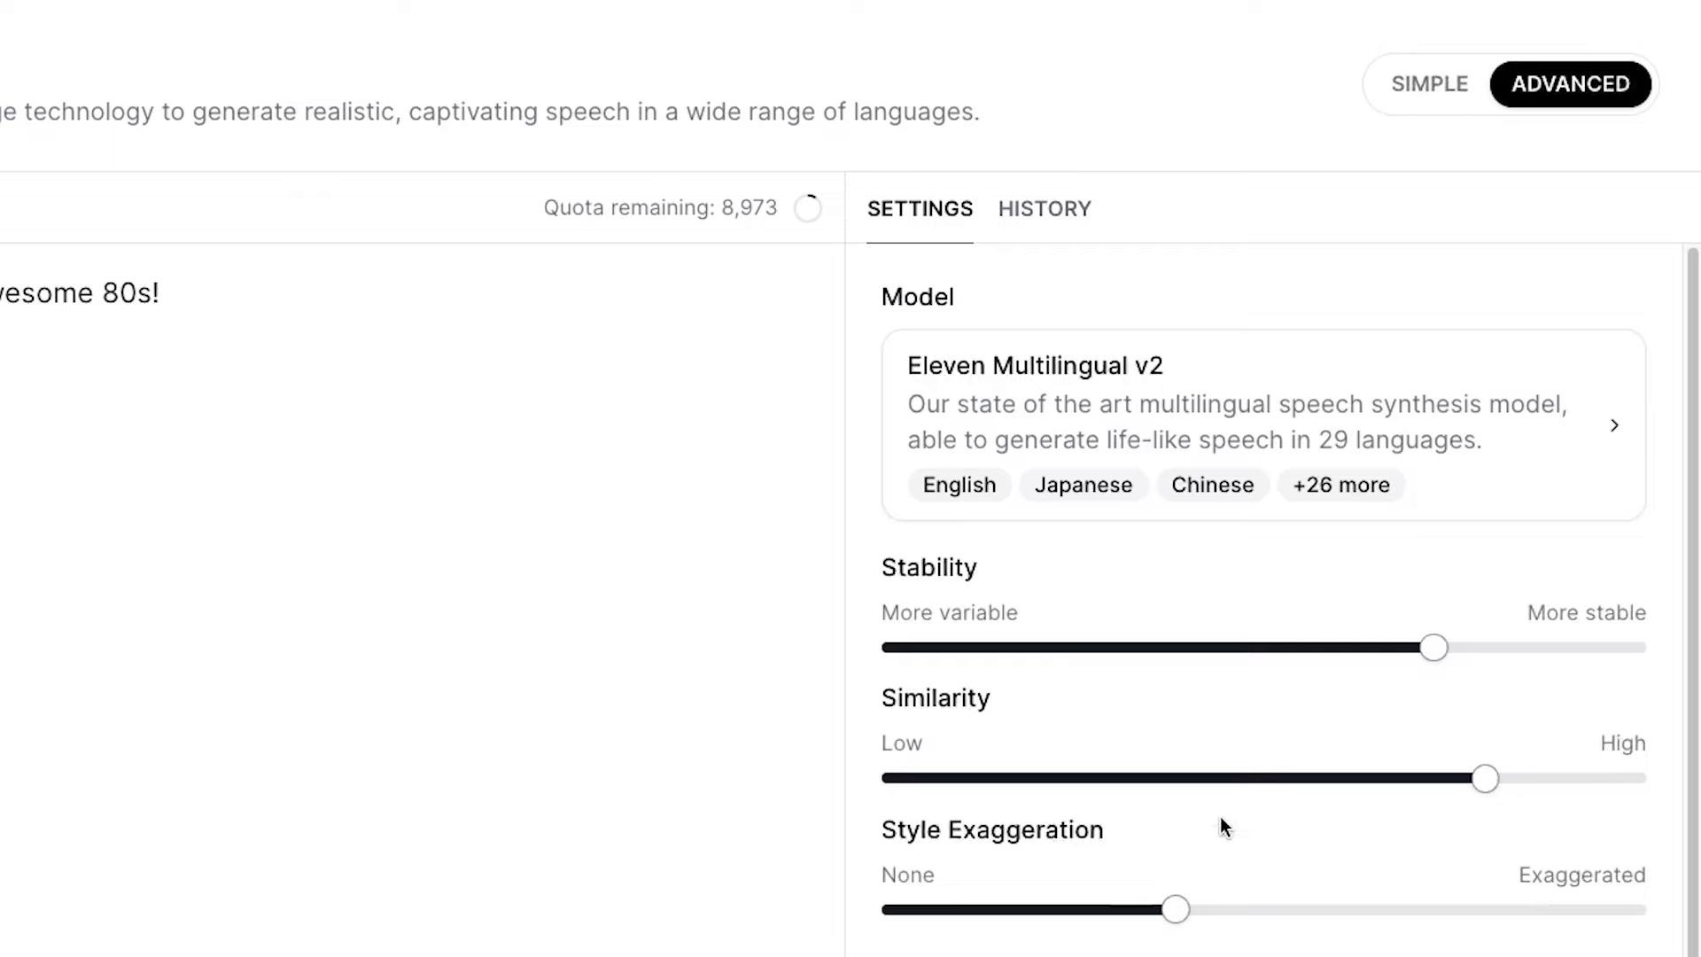
{"action": "left_click", "coordinate": [1068, 217]}
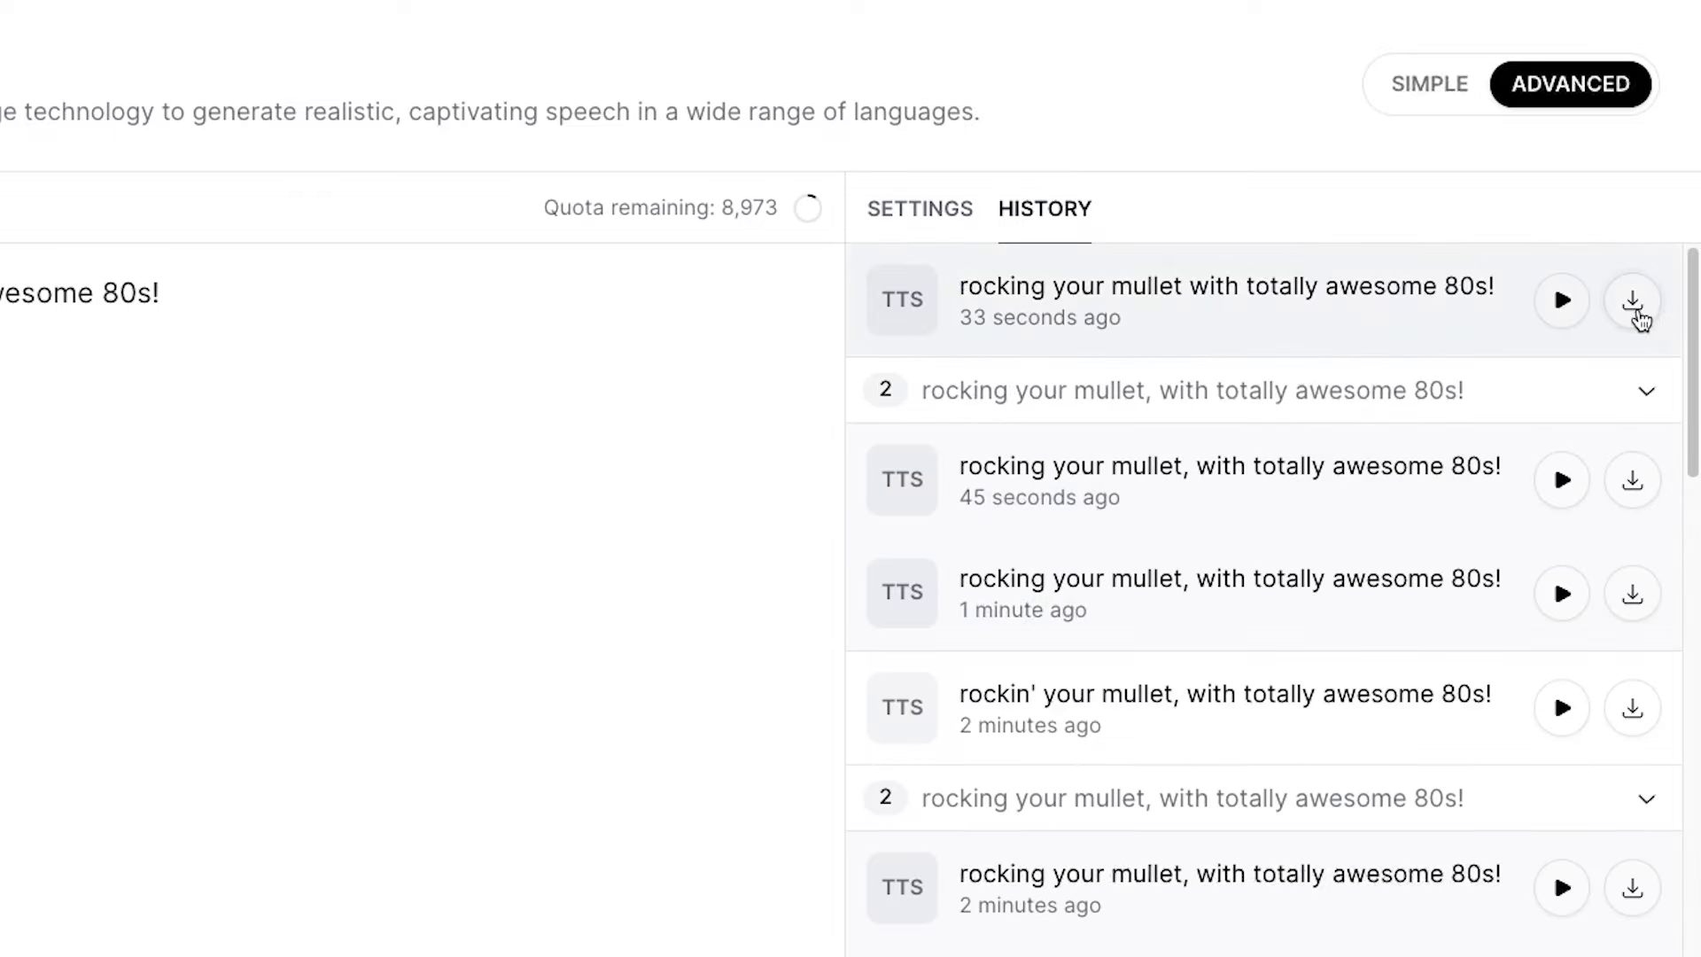
{"action": "left_click", "coordinate": [1635, 306]}
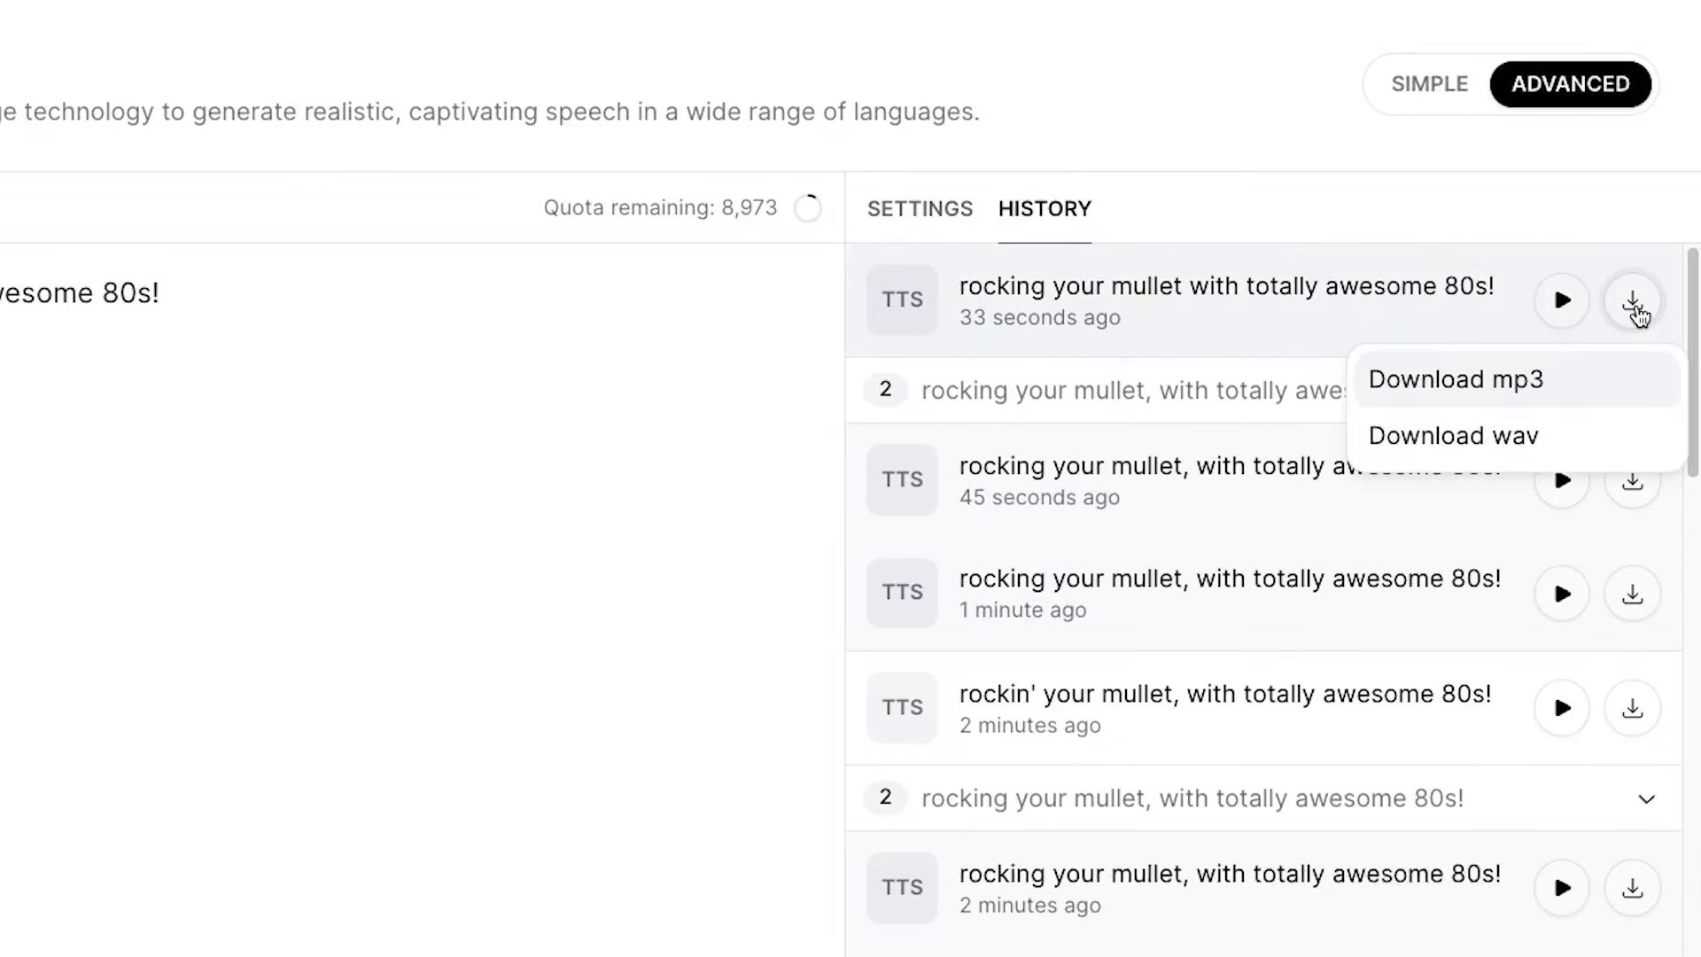
{"action": "left_click", "coordinate": [1534, 455]}
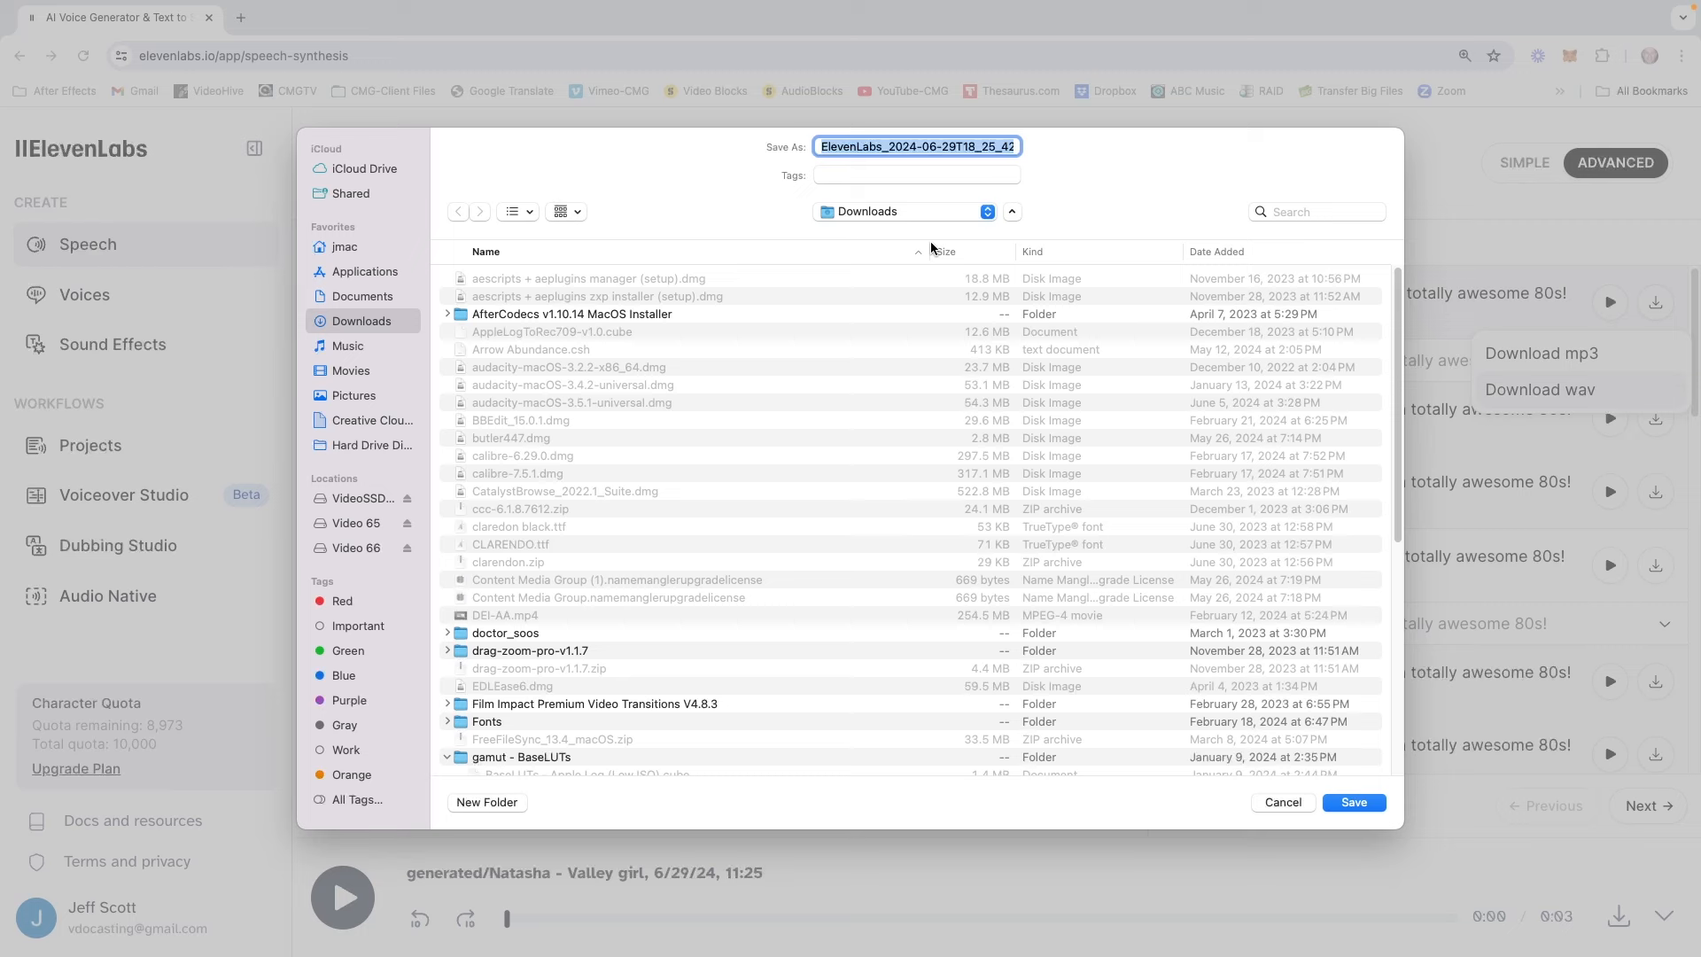
{"action": "left_click", "coordinate": [924, 215]}
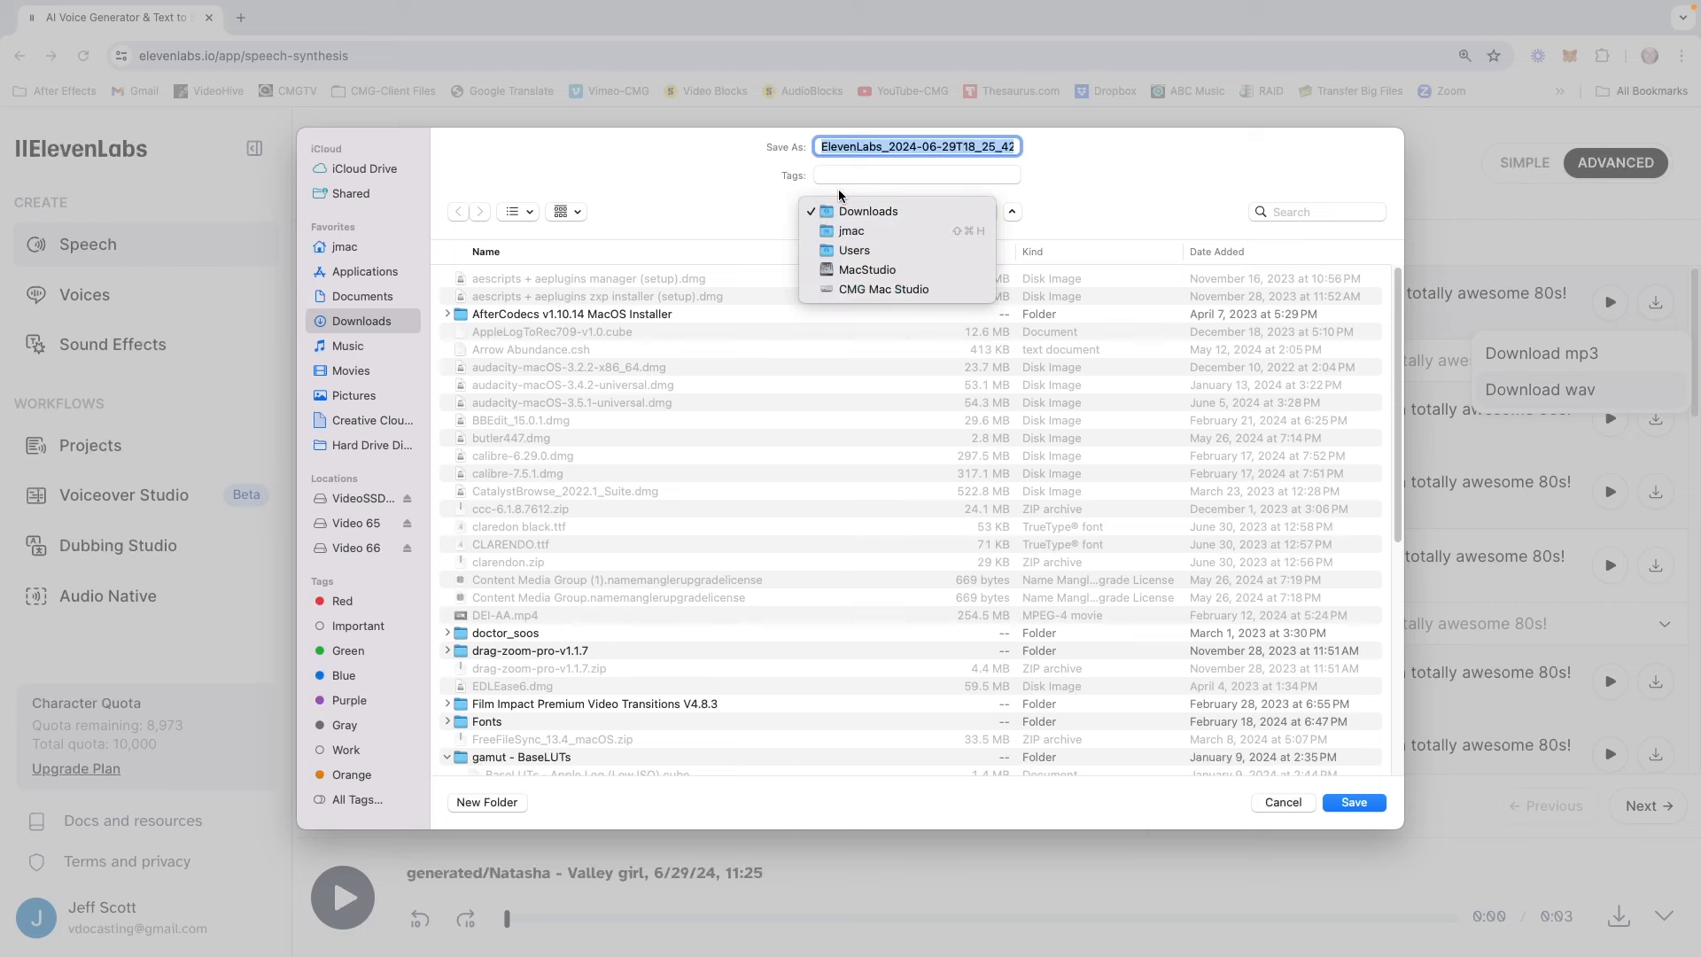
{"action": "left_click", "coordinate": [675, 190]}
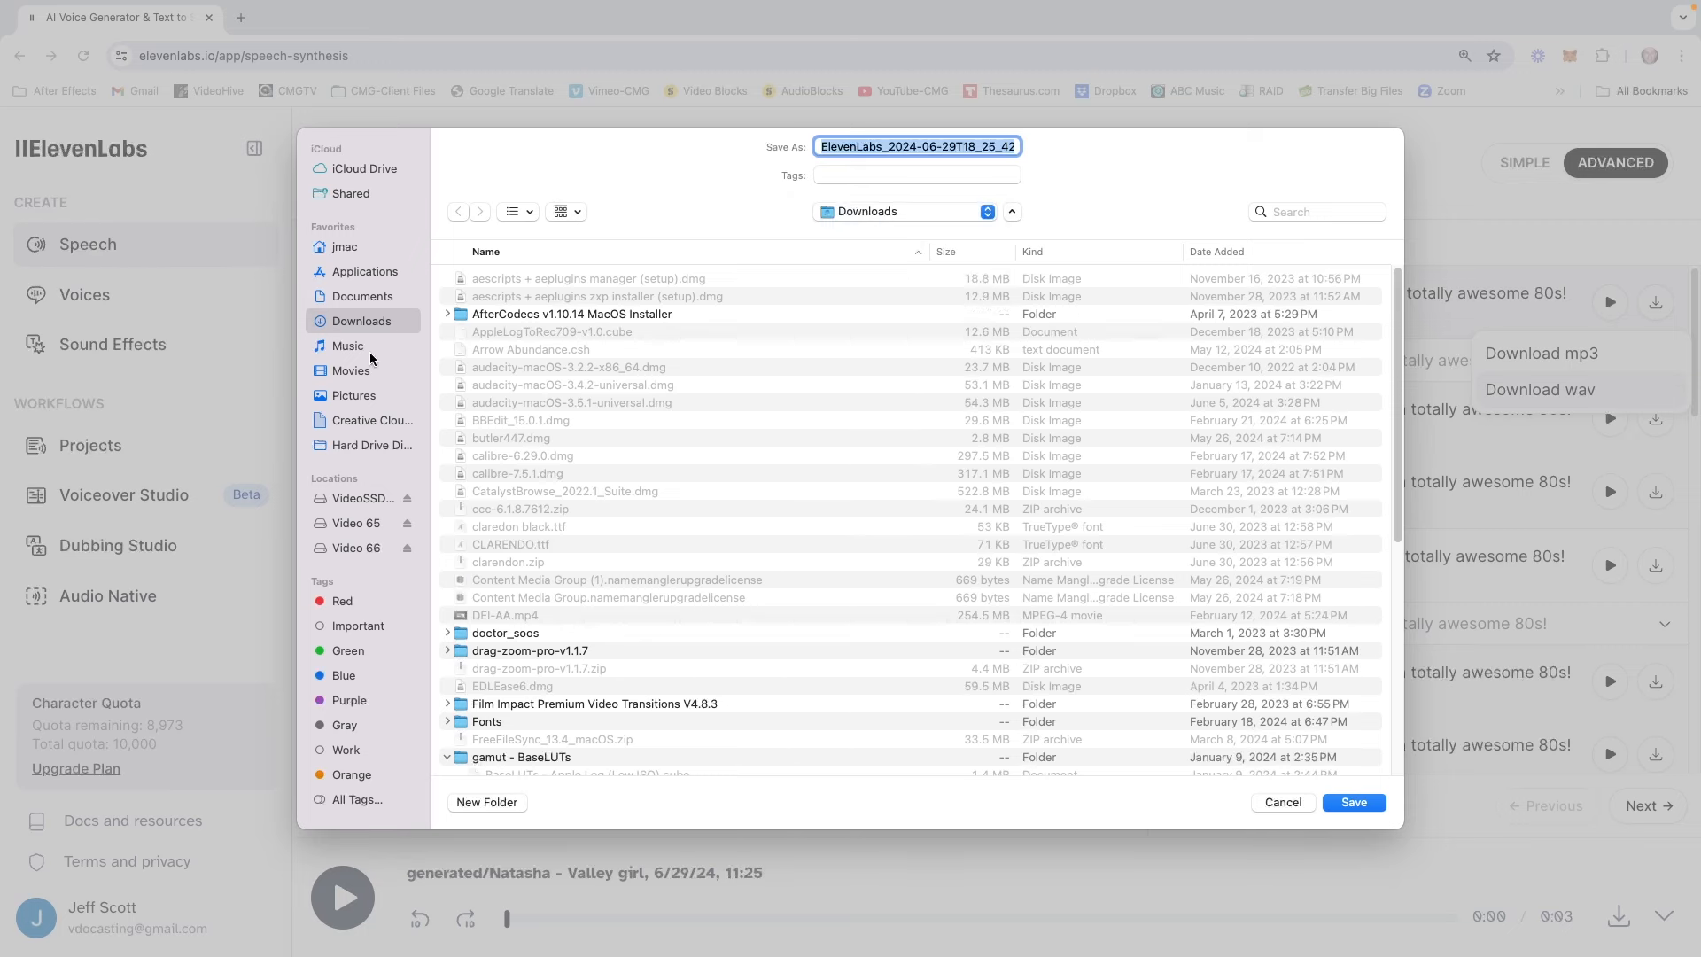
{"action": "left_click", "coordinate": [374, 354]}
{"action": "key", "text": "Return"}
- Generate the take "rocking YOUR mullet! with totally awesome 80s!" and record a voice clip of about 4 seconds for Speech to Speech
{"action": "left_click", "coordinate": [1028, 797]}
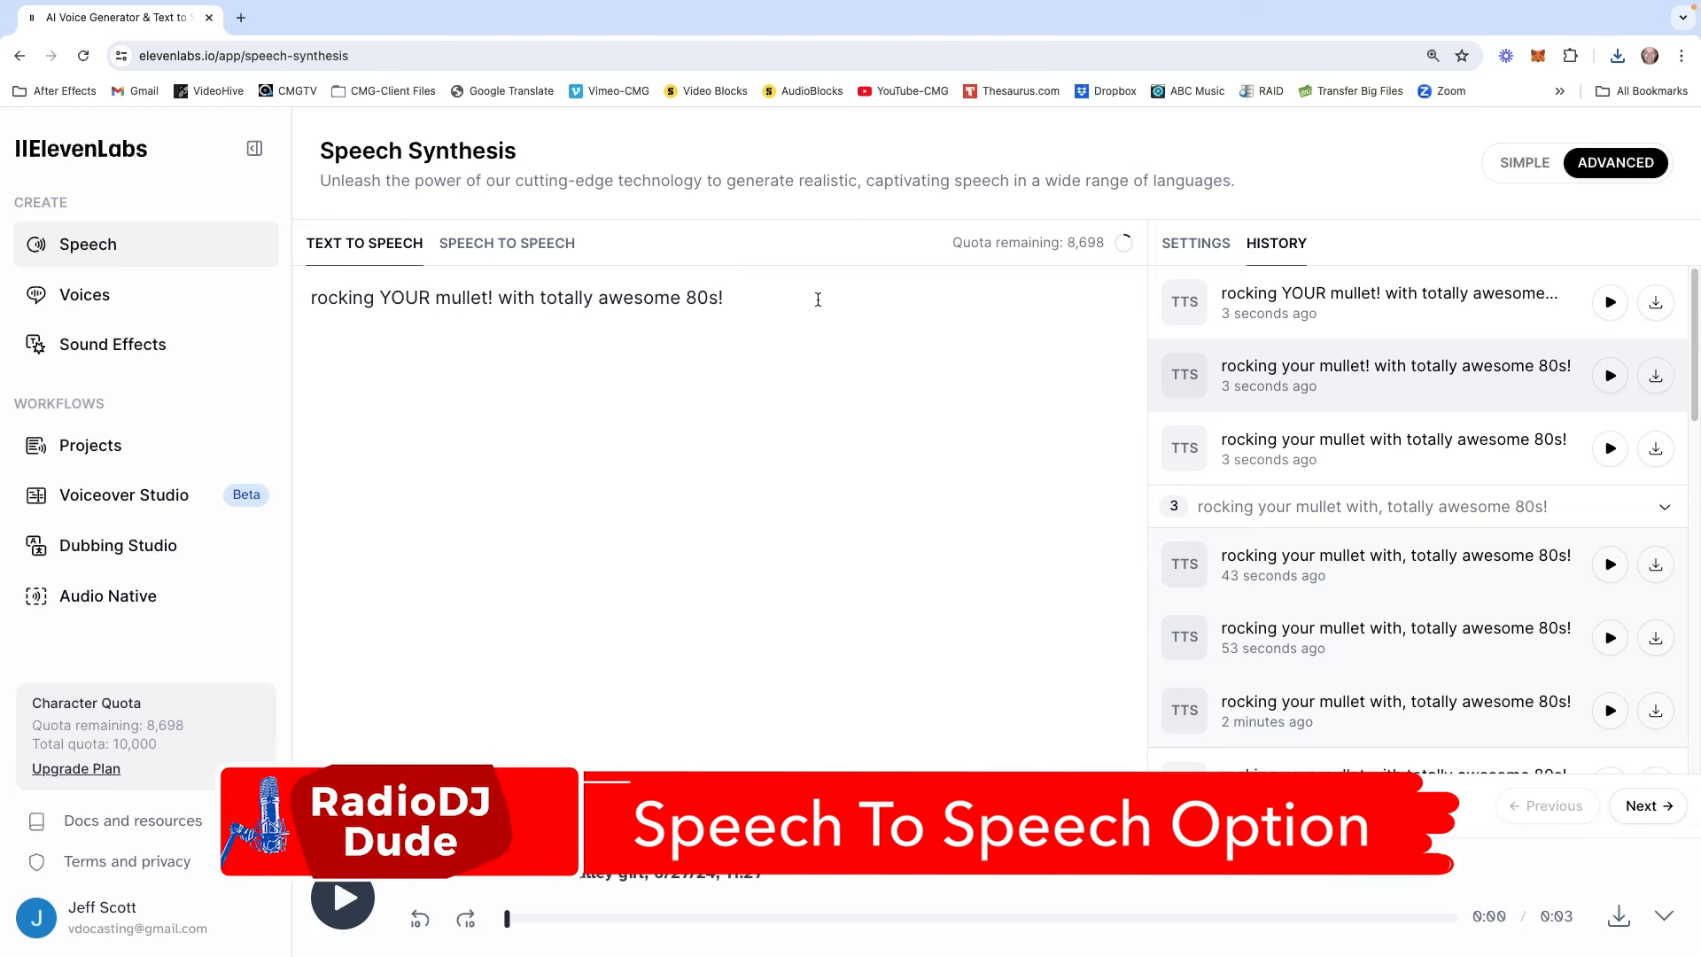
{"action": "left_click", "coordinate": [501, 254]}
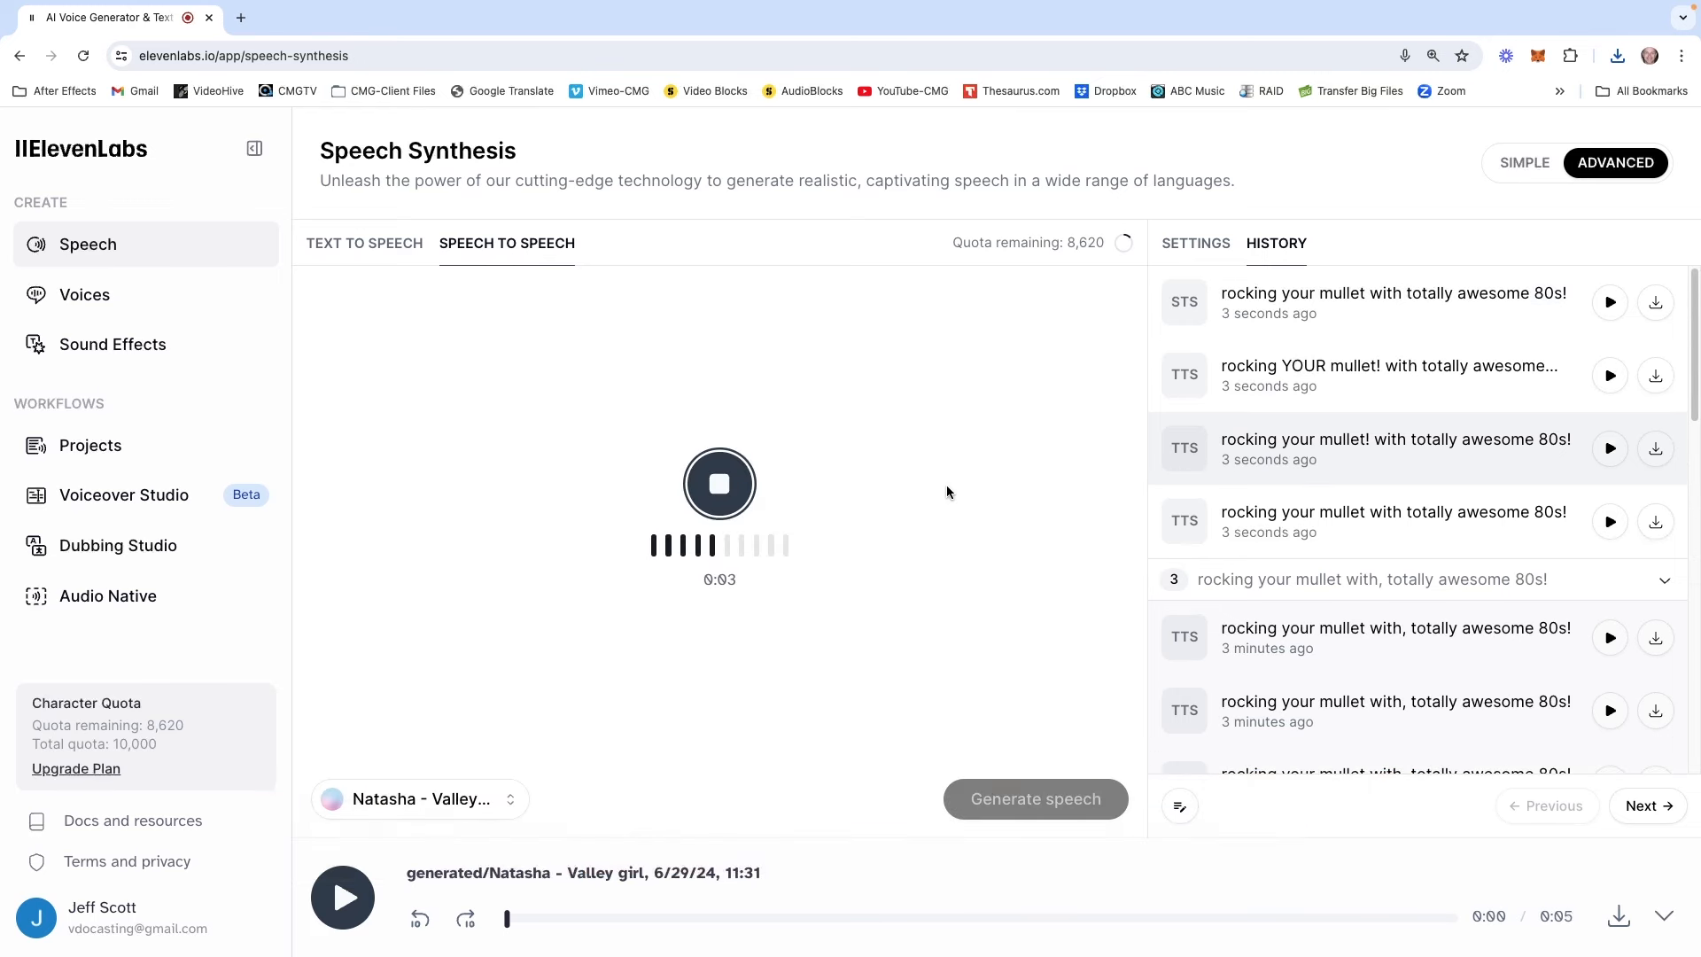
{"action": "left_click", "coordinate": [740, 488]}
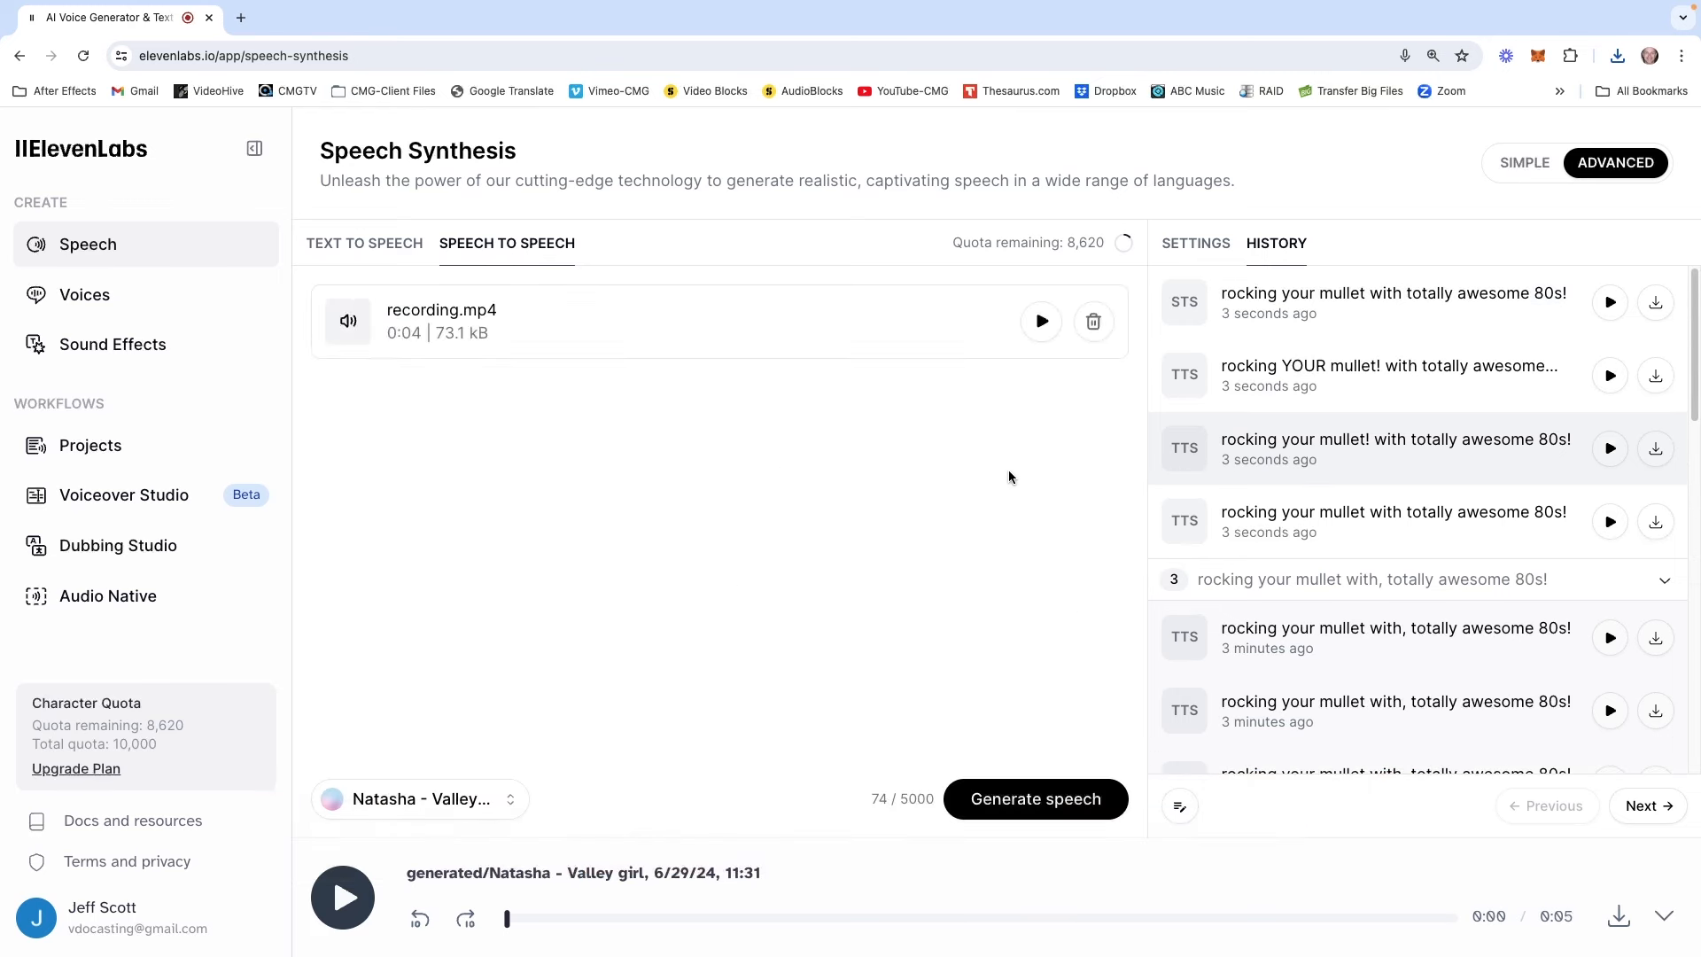
- Generate speech from the 4-second recording with the Natasha - Valley girl voice and save the newest take as WAV in AI-Sweeper Demo
{"action": "left_click", "coordinate": [1046, 789]}
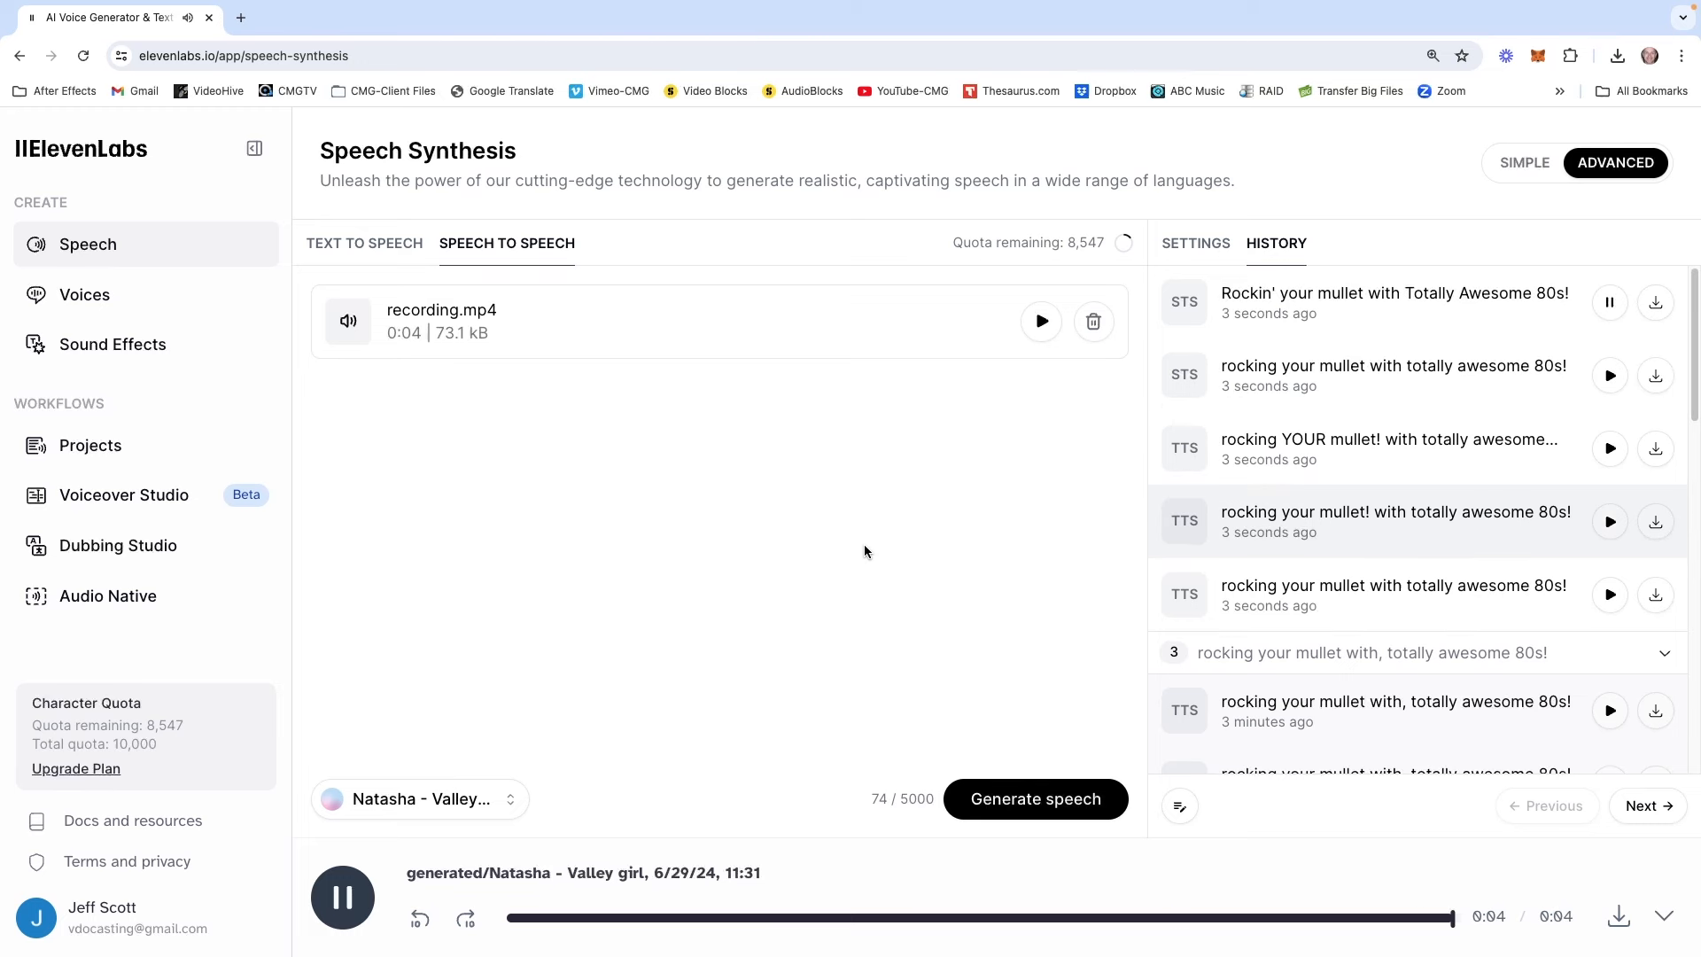
{"action": "scroll", "coordinate": [1568, 488], "scroll_direction": "down", "scroll_amount": 4}
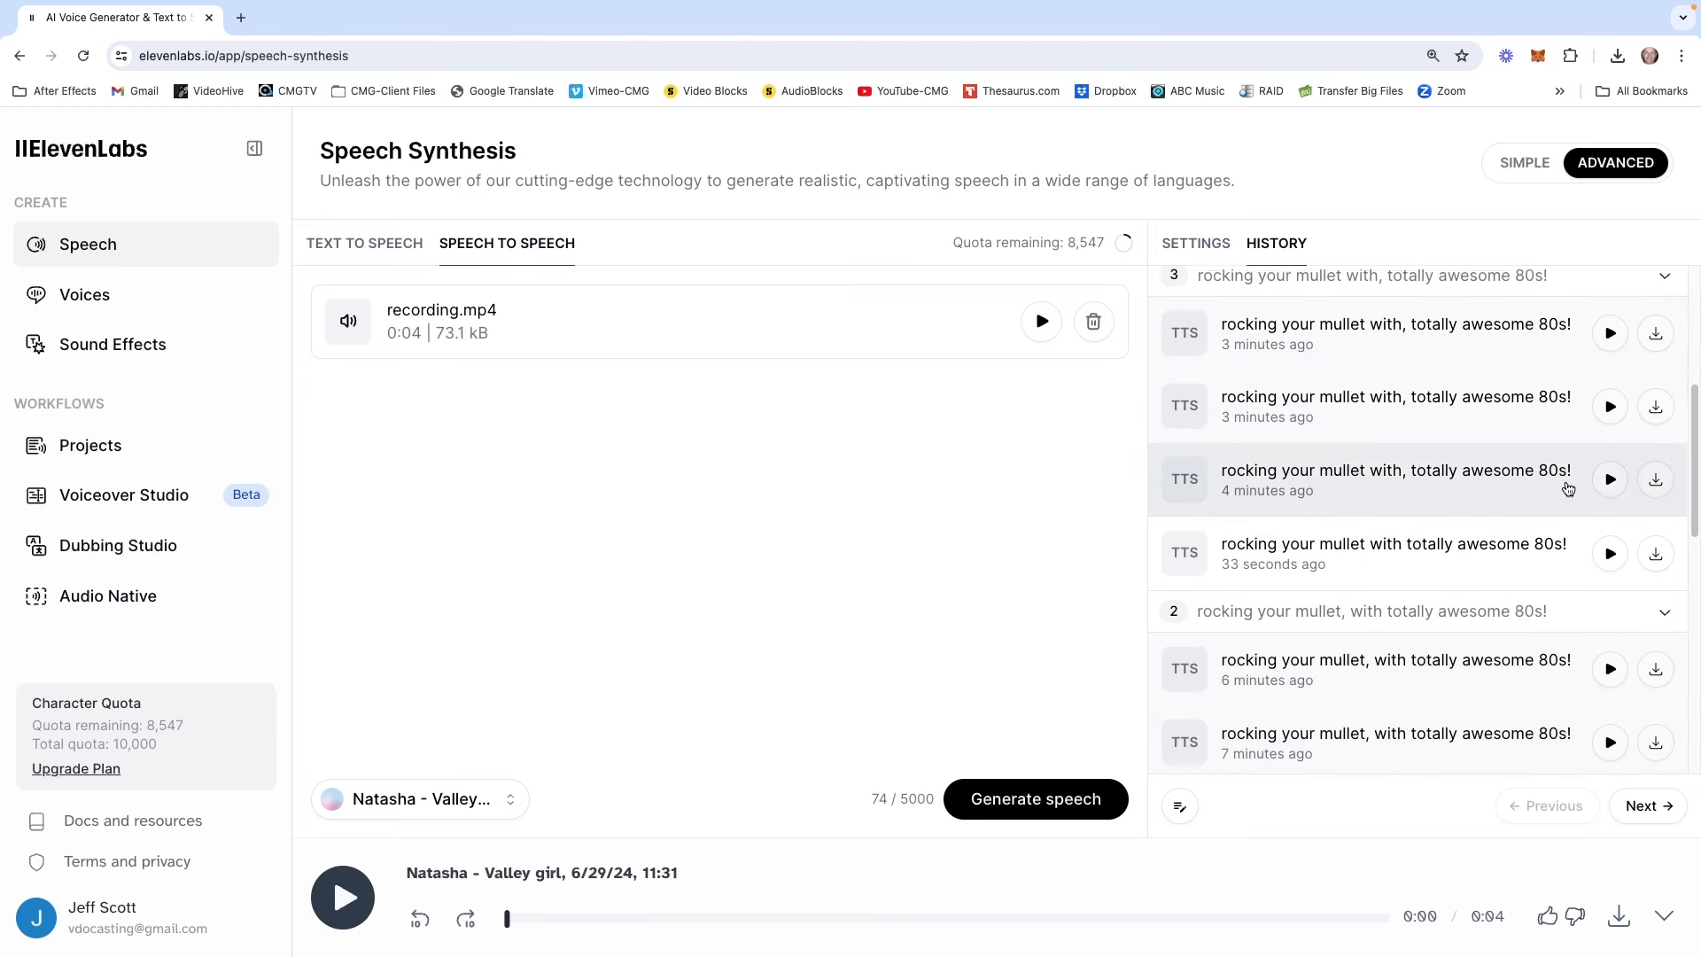
{"action": "scroll", "coordinate": [1568, 489], "scroll_direction": "up", "scroll_amount": 4}
{"action": "left_click", "coordinate": [1656, 302]}
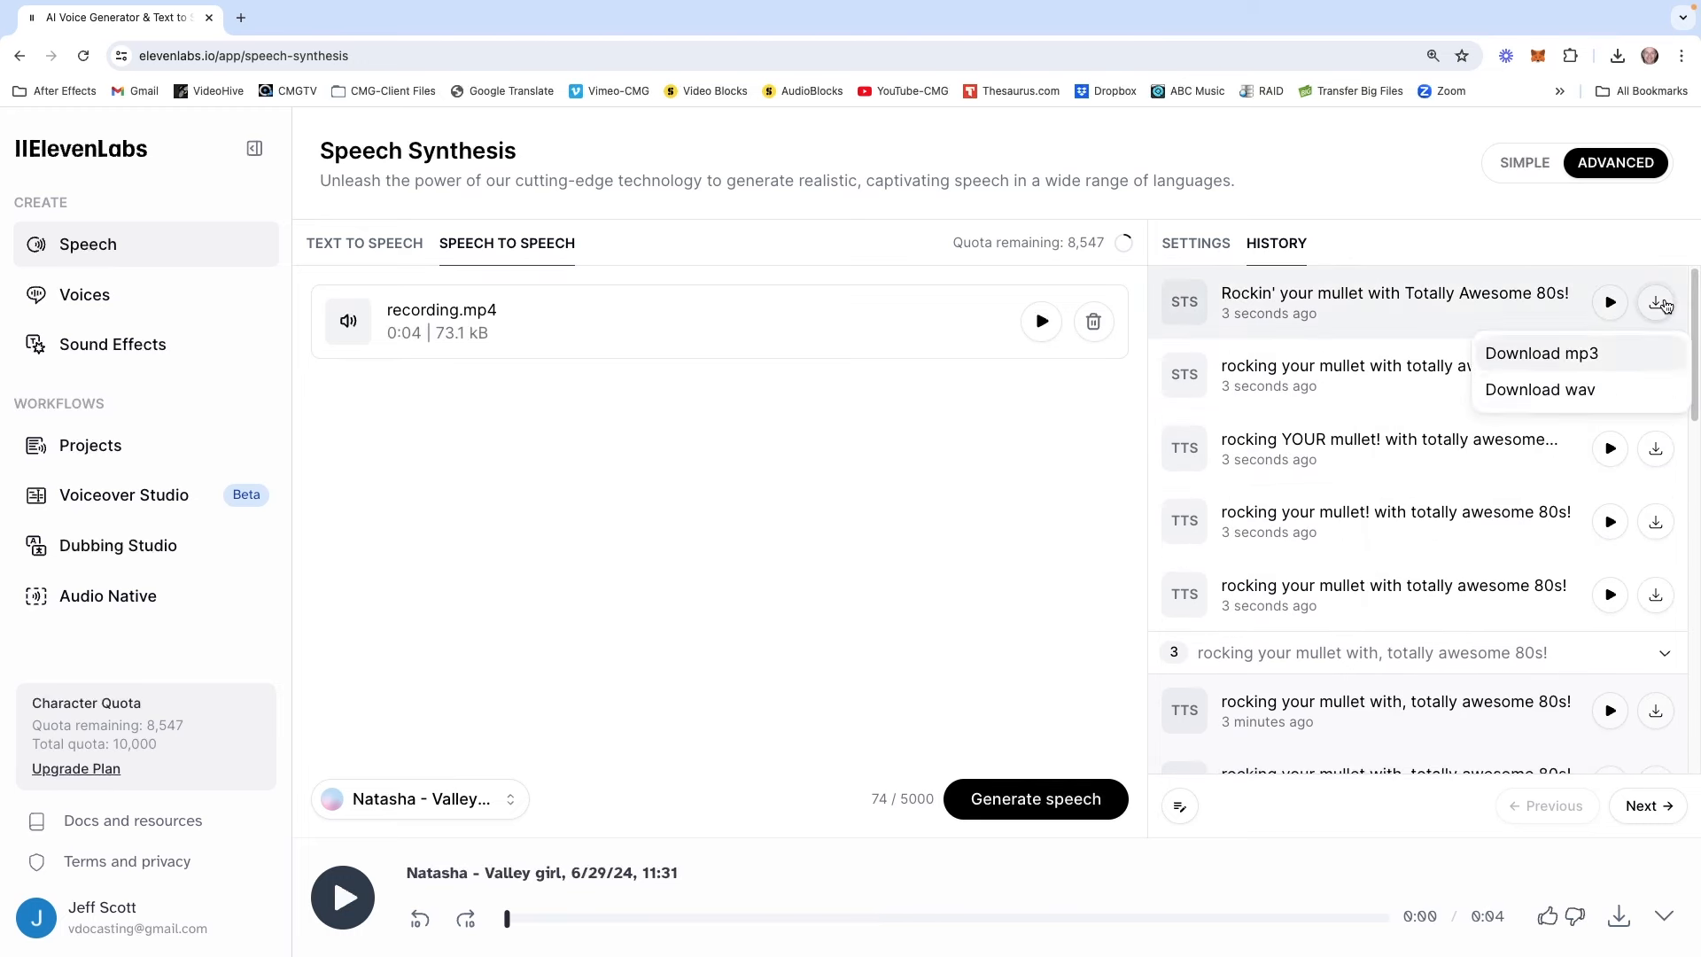
{"action": "left_click", "coordinate": [1559, 391]}
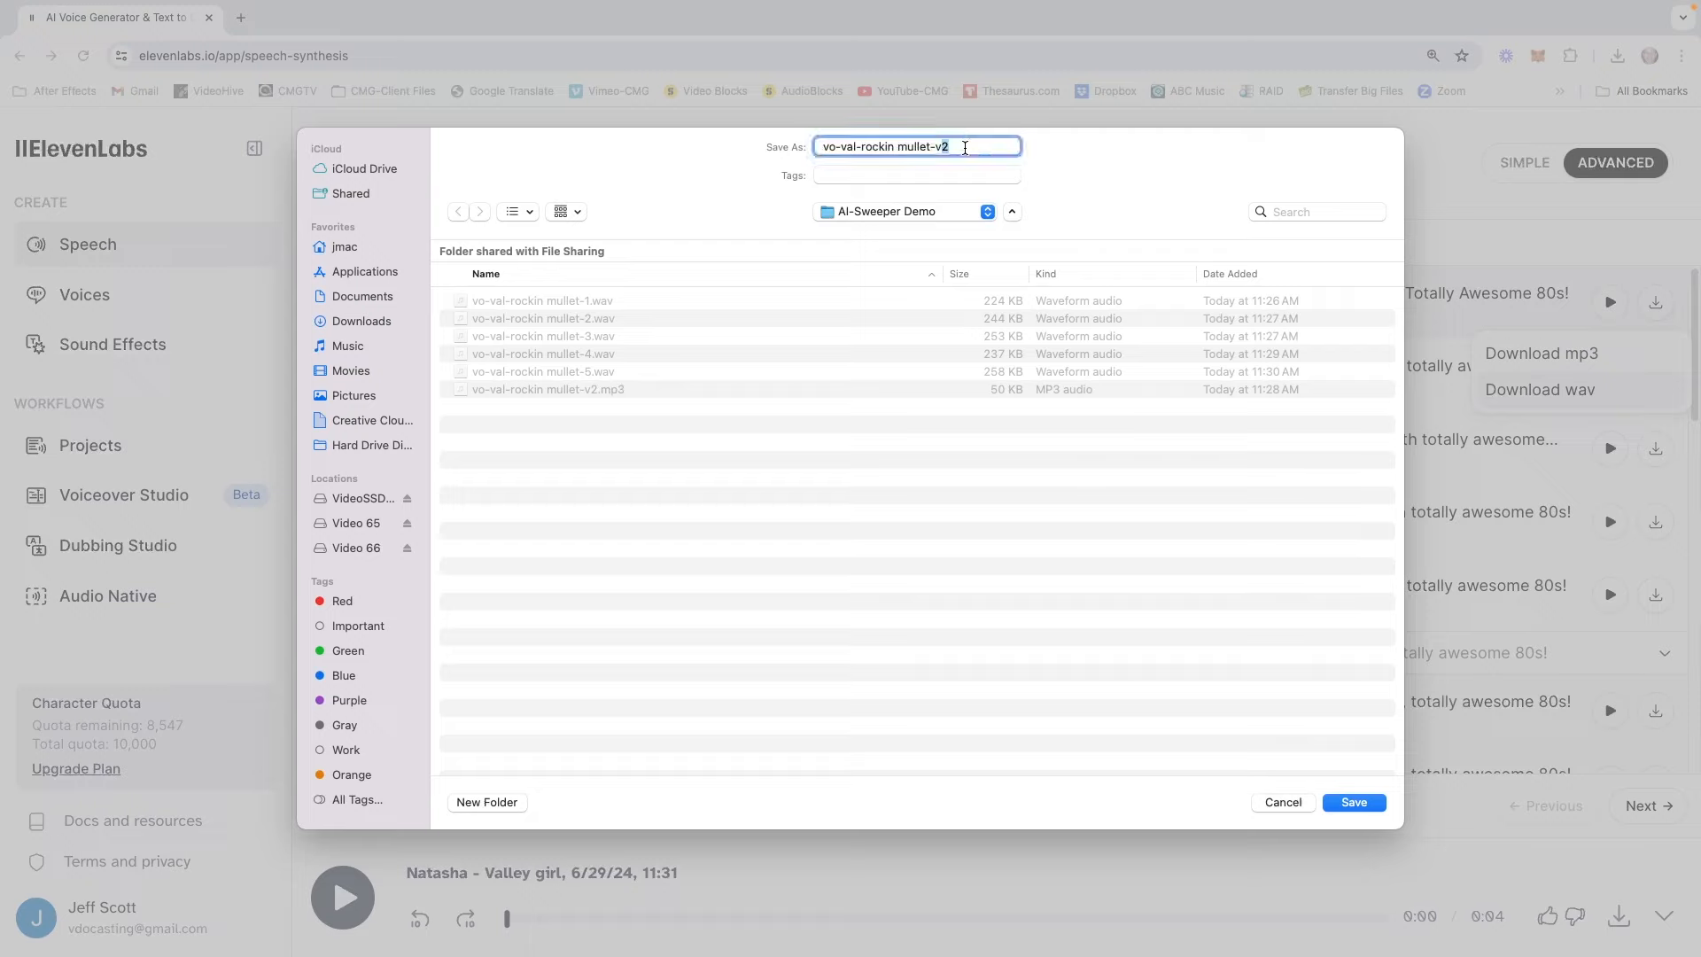
{"action": "key", "text": "Return"}
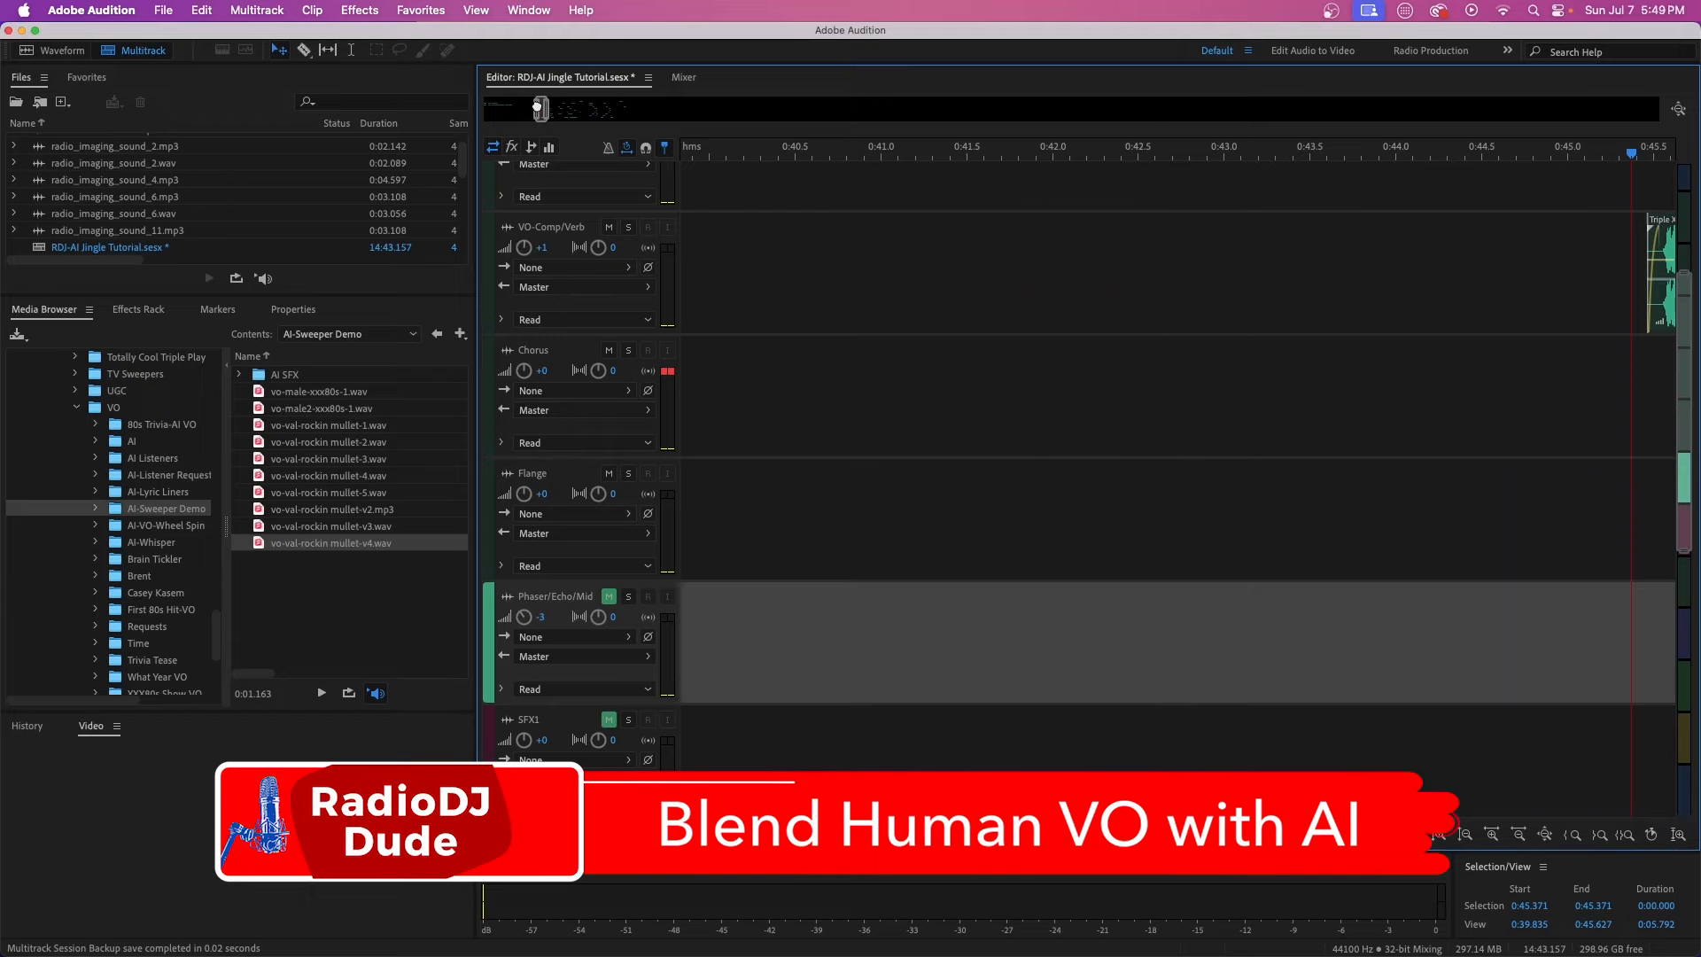
- Switch to Adobe Audition and play the sweeper mix from the Triple X clip through the vo-val-rockin mullet clips
{"action": "left_click_drag", "start_coordinate": [536, 106], "coordinate": [544, 107]}
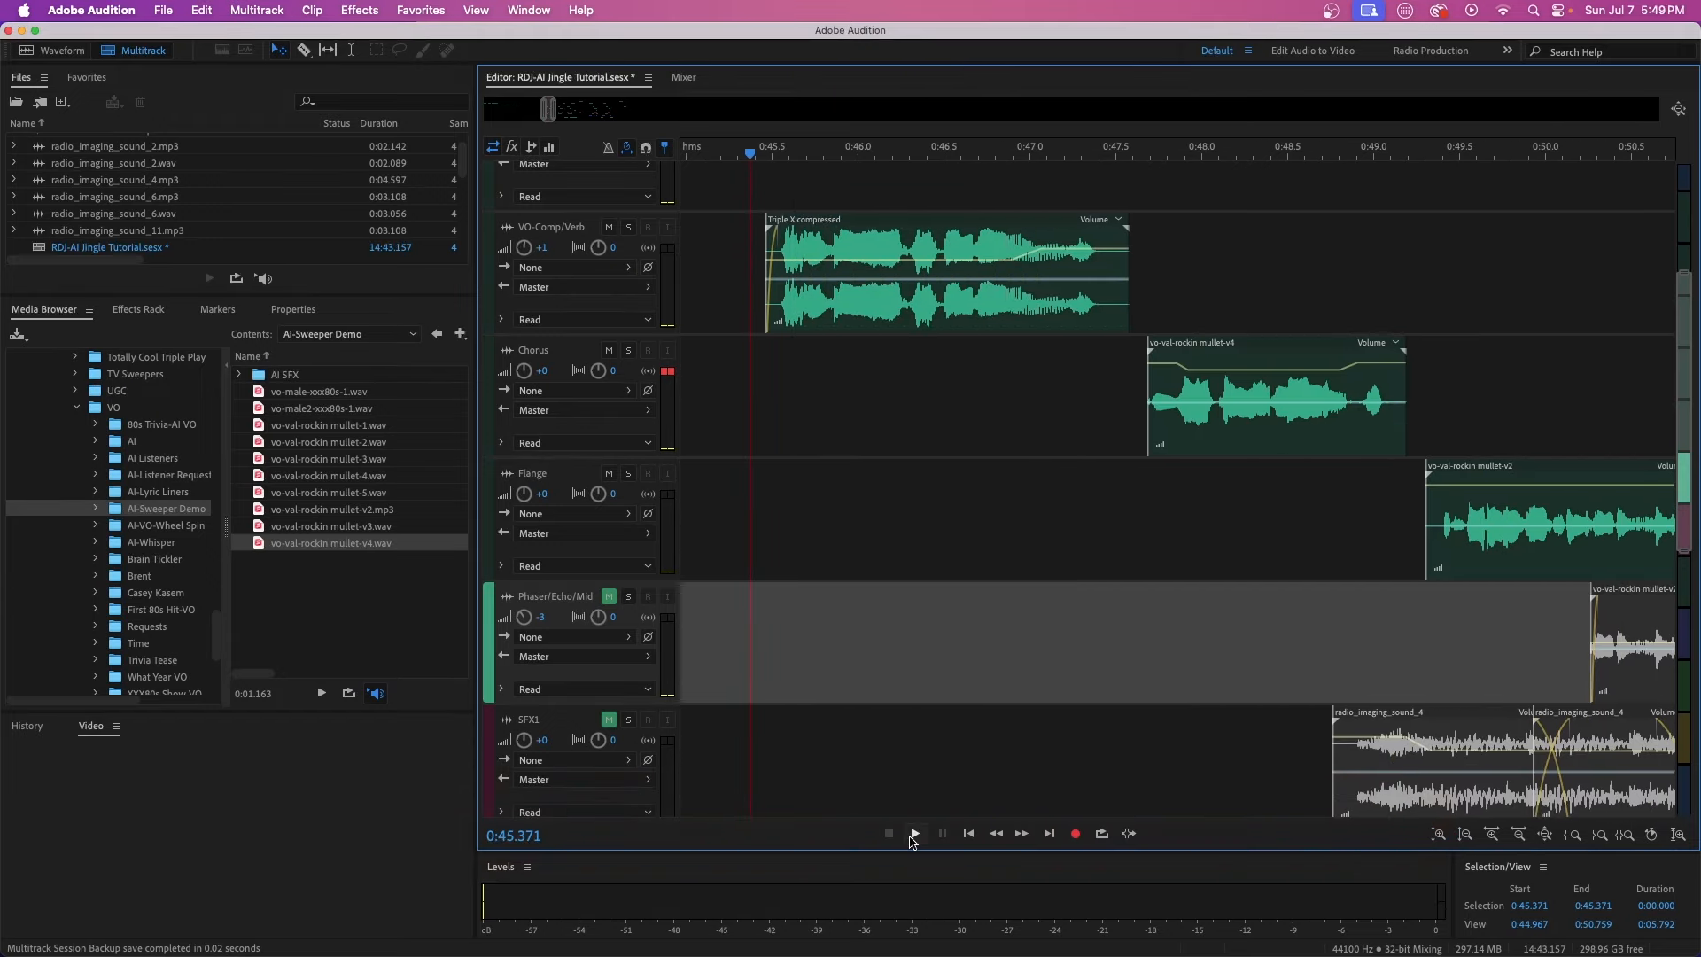
{"action": "left_click", "coordinate": [913, 835]}
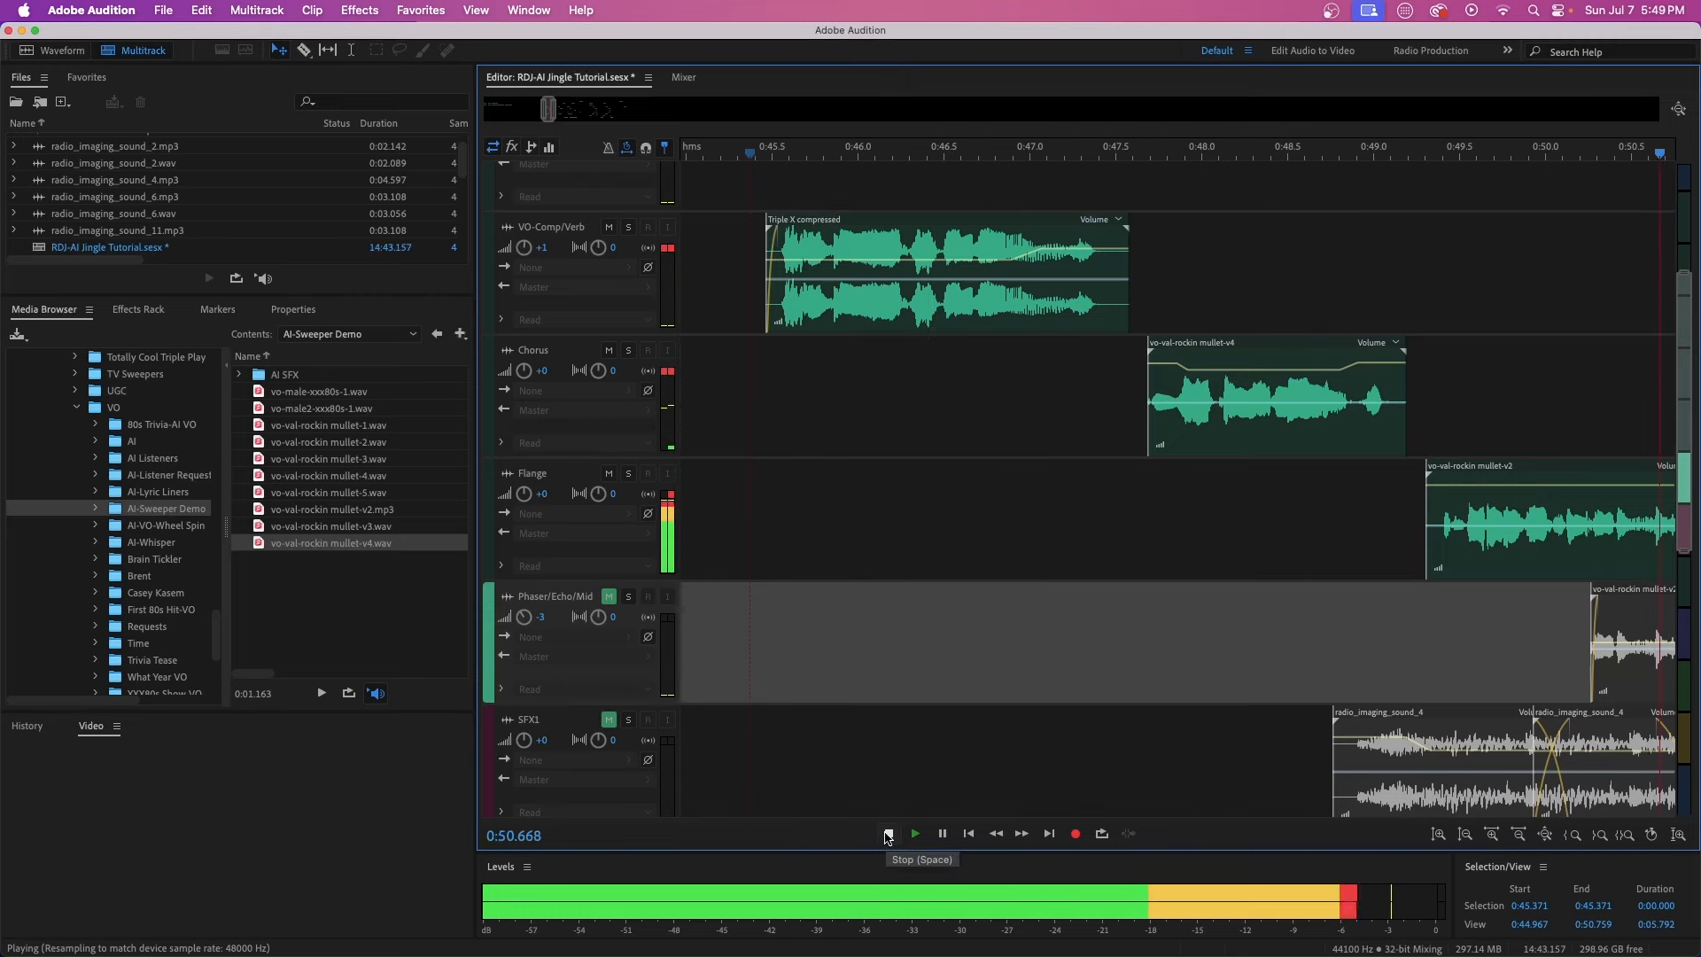
{"action": "left_click", "coordinate": [888, 834]}
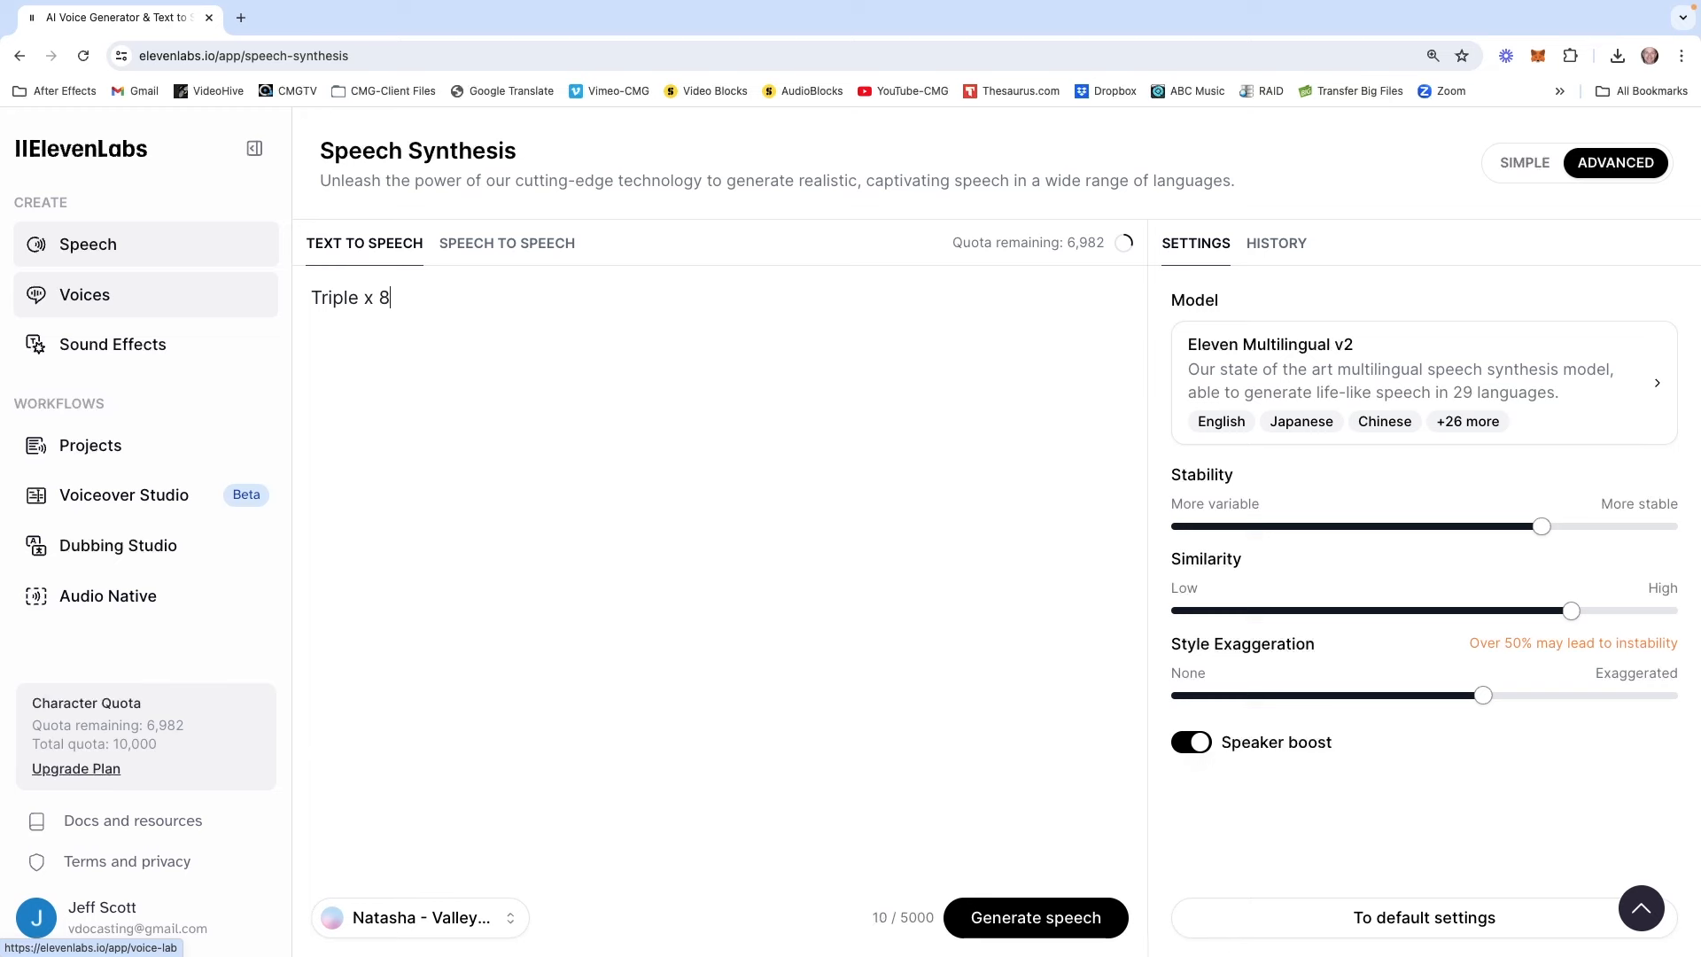
- Switch back to ElevenLabs, enter "Triple x 80s" for Text to Speech, and choose the "Marcus - authoritative and deep" voice
{"action": "left_click", "coordinate": [447, 921]}
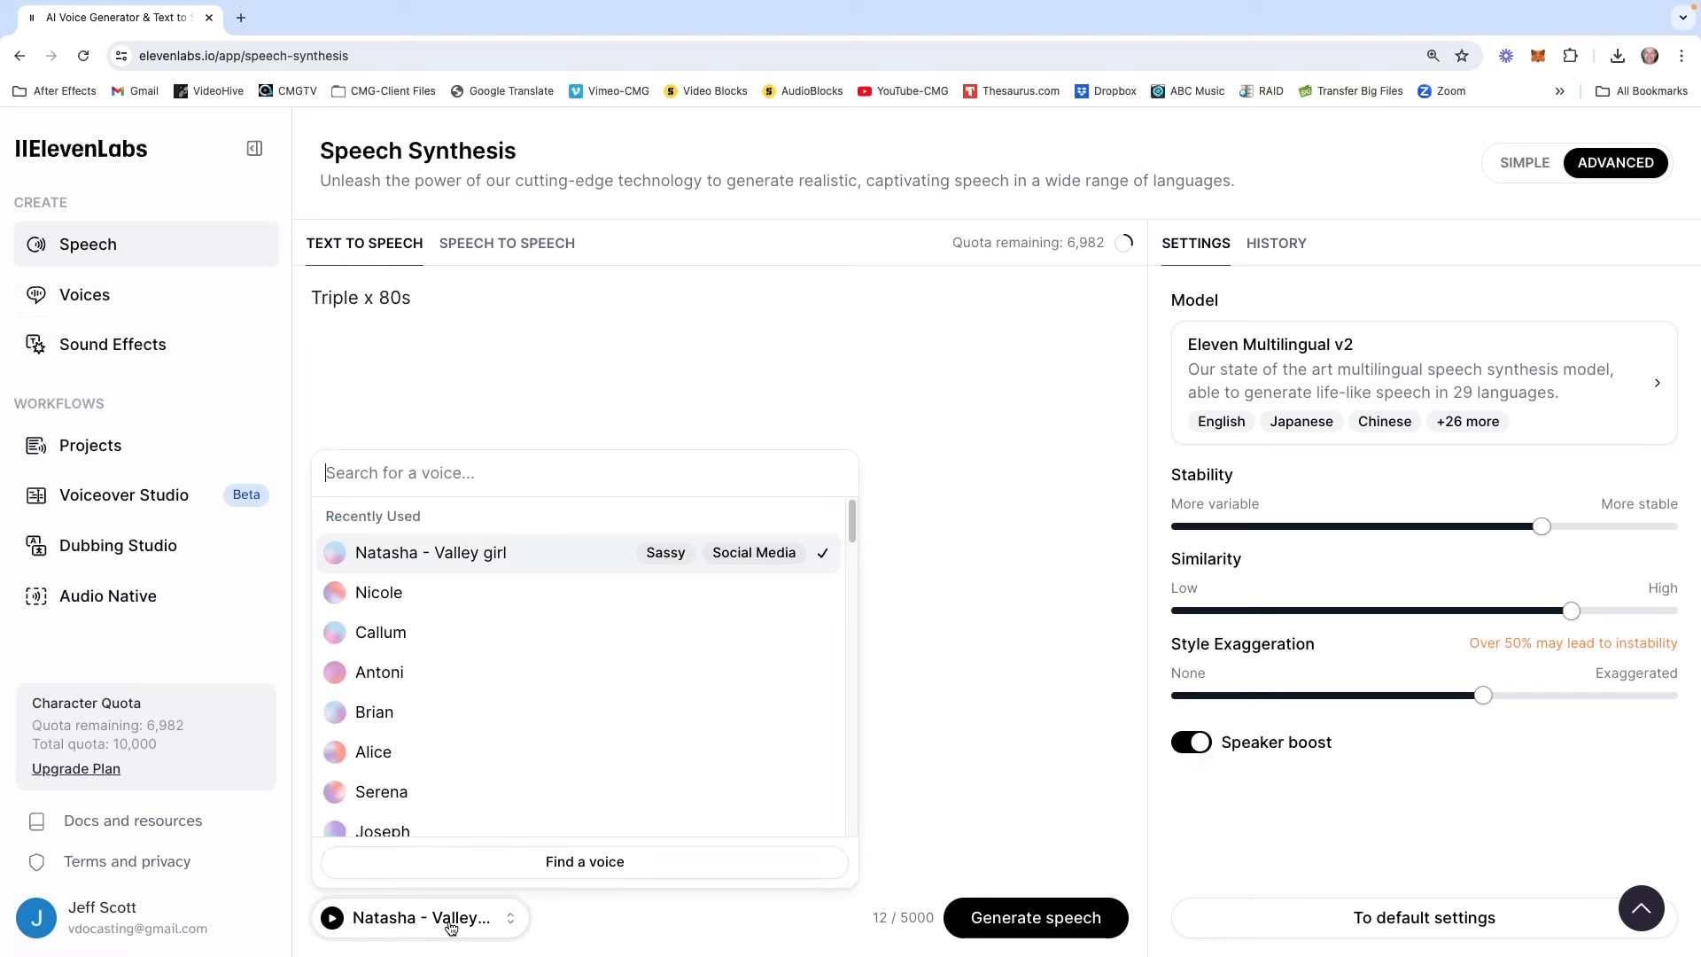
{"action": "scroll", "coordinate": [590, 718], "scroll_direction": "down", "scroll_amount": 9}
{"action": "scroll", "coordinate": [590, 722], "scroll_direction": "up", "scroll_amount": 4}
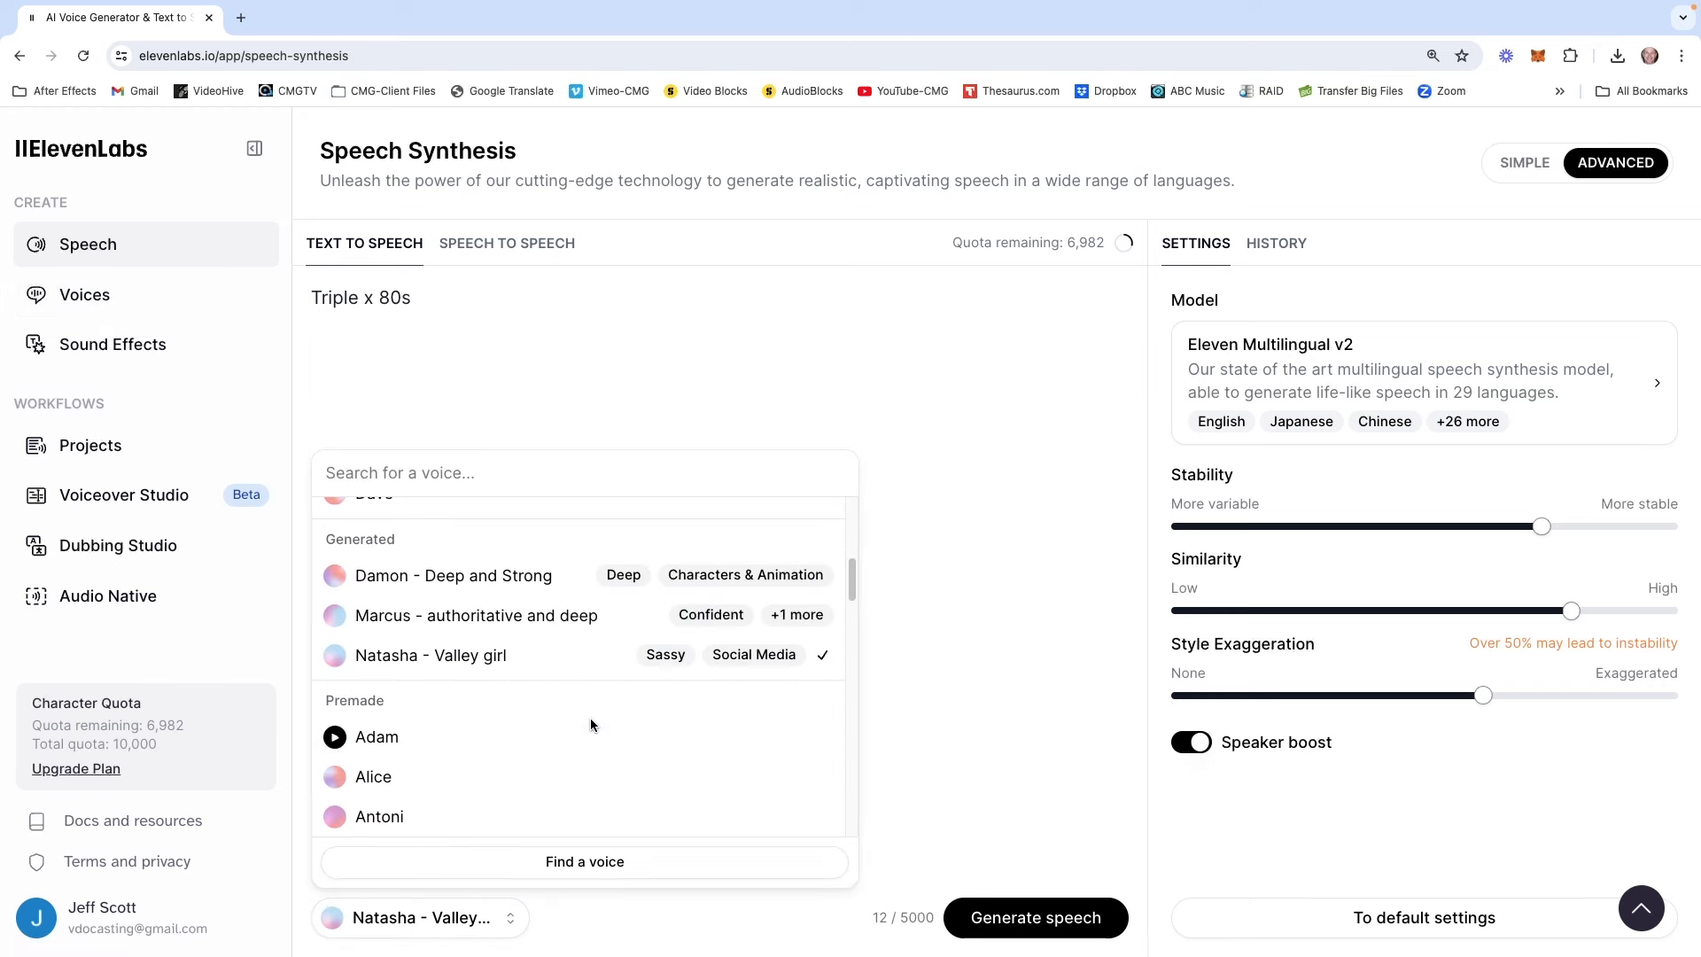
{"action": "left_click", "coordinate": [541, 614]}
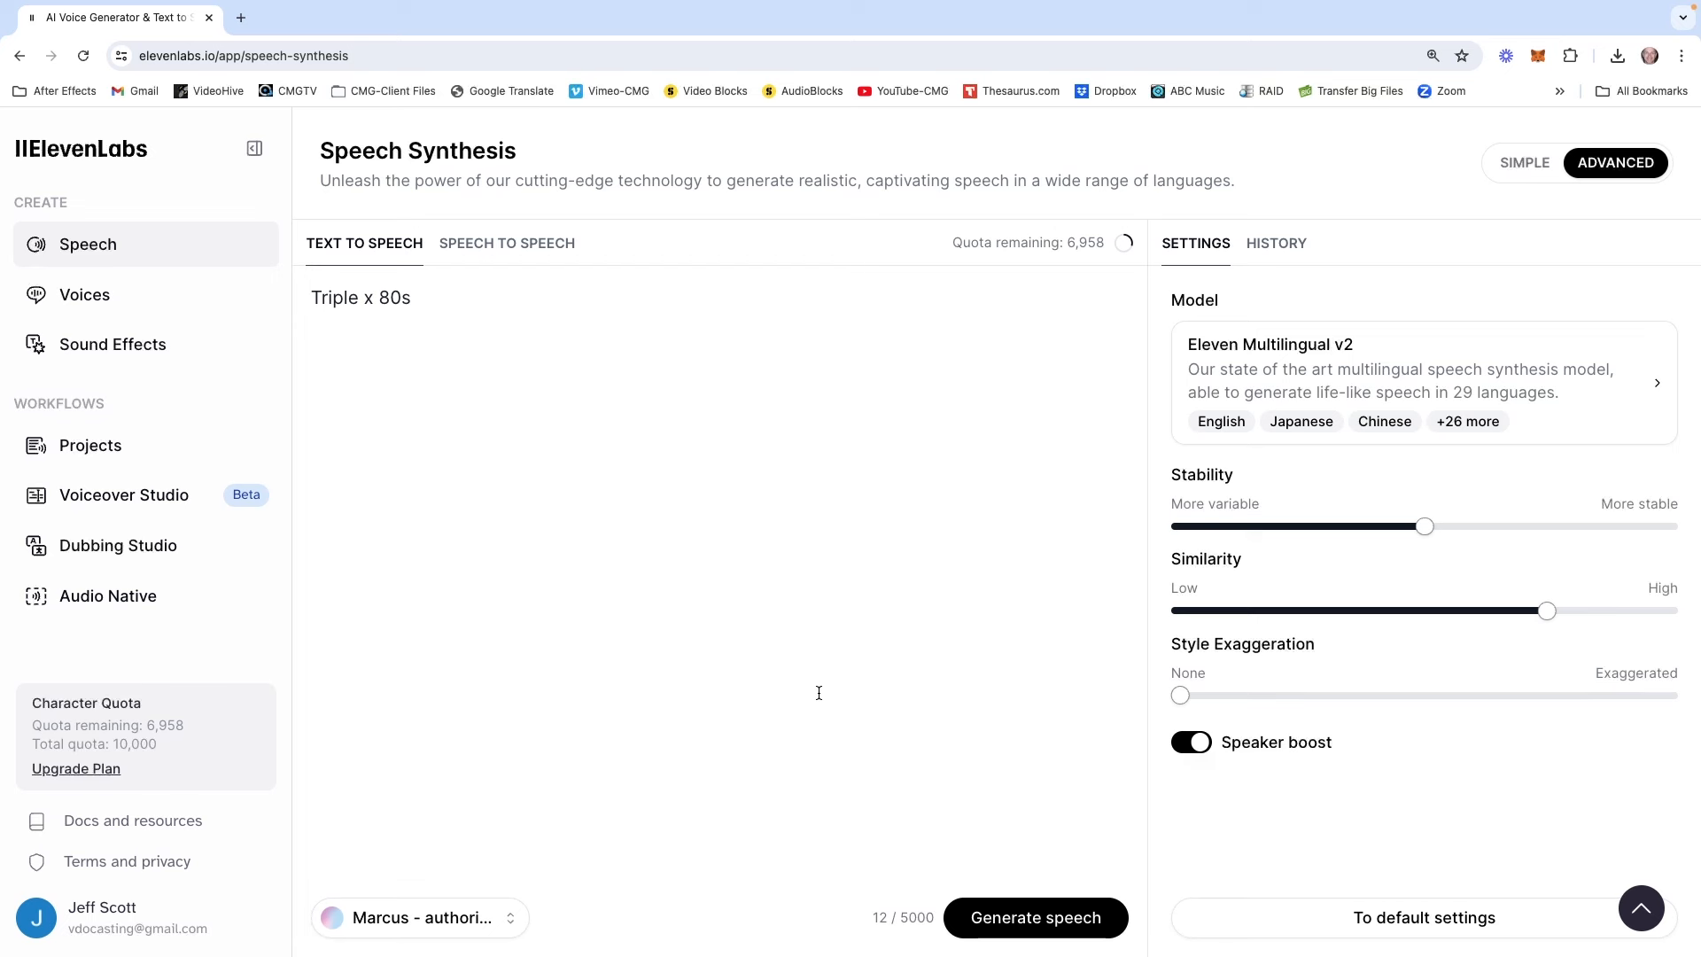
- Record a short voice clip for Speech to Speech, generate it with the Marcus voice, and start another recording
{"action": "left_click", "coordinate": [537, 256]}
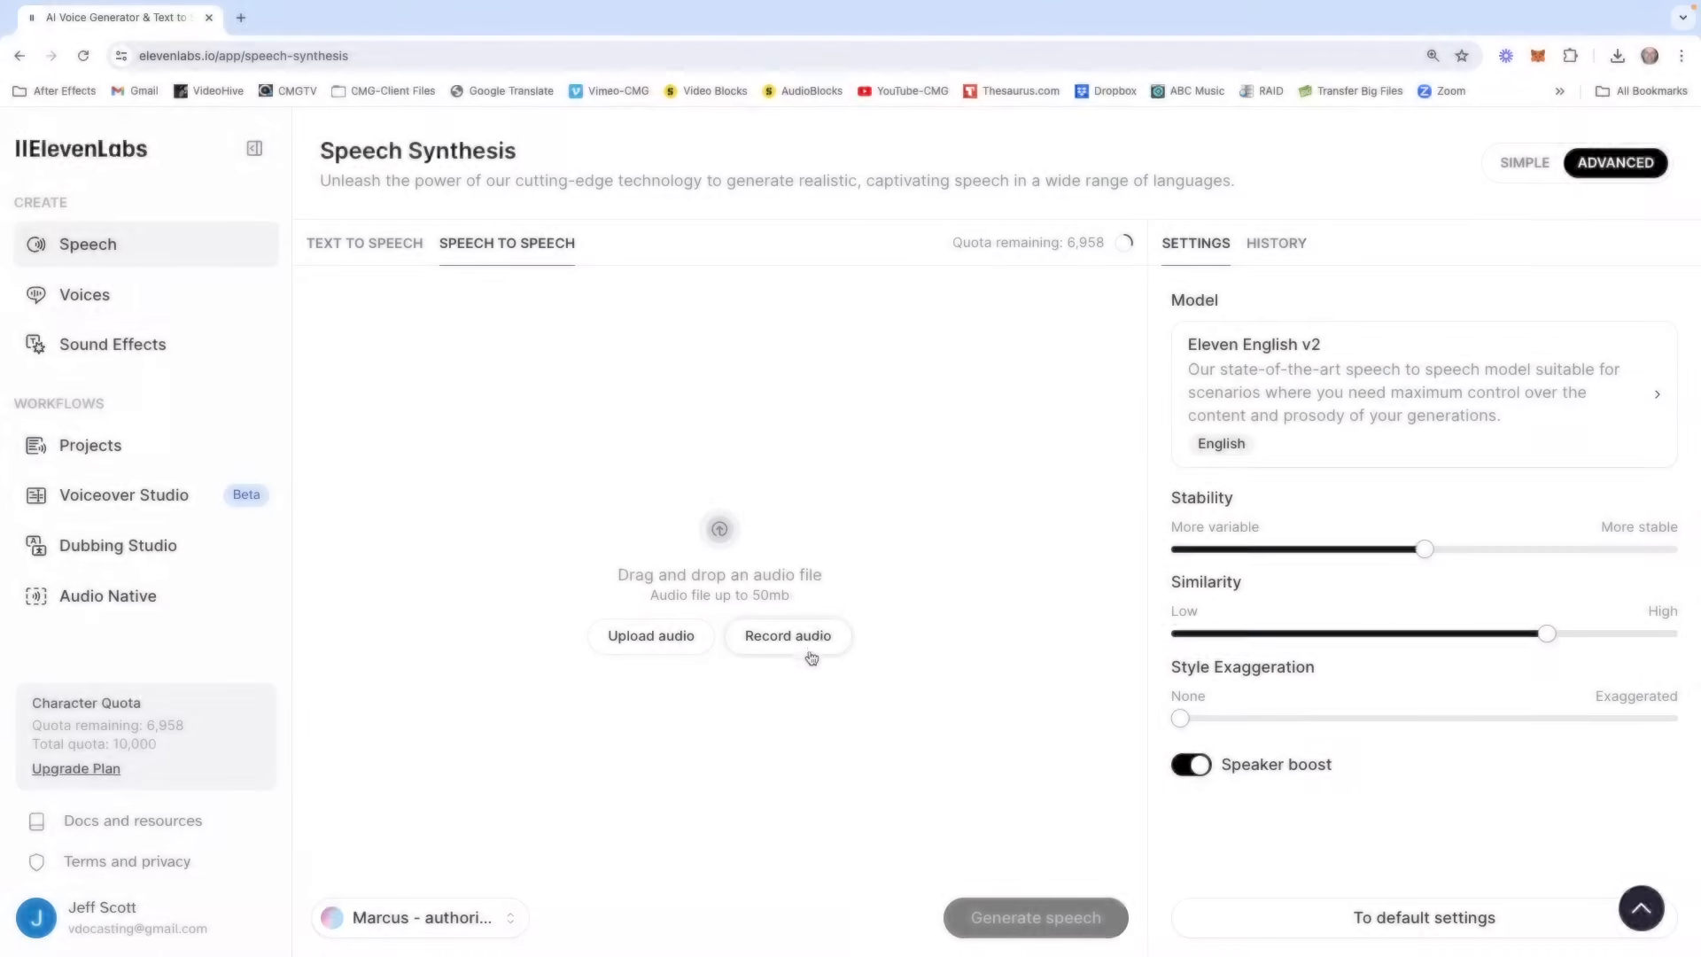
{"action": "left_click", "coordinate": [808, 653]}
{"action": "left_click", "coordinate": [872, 478]}
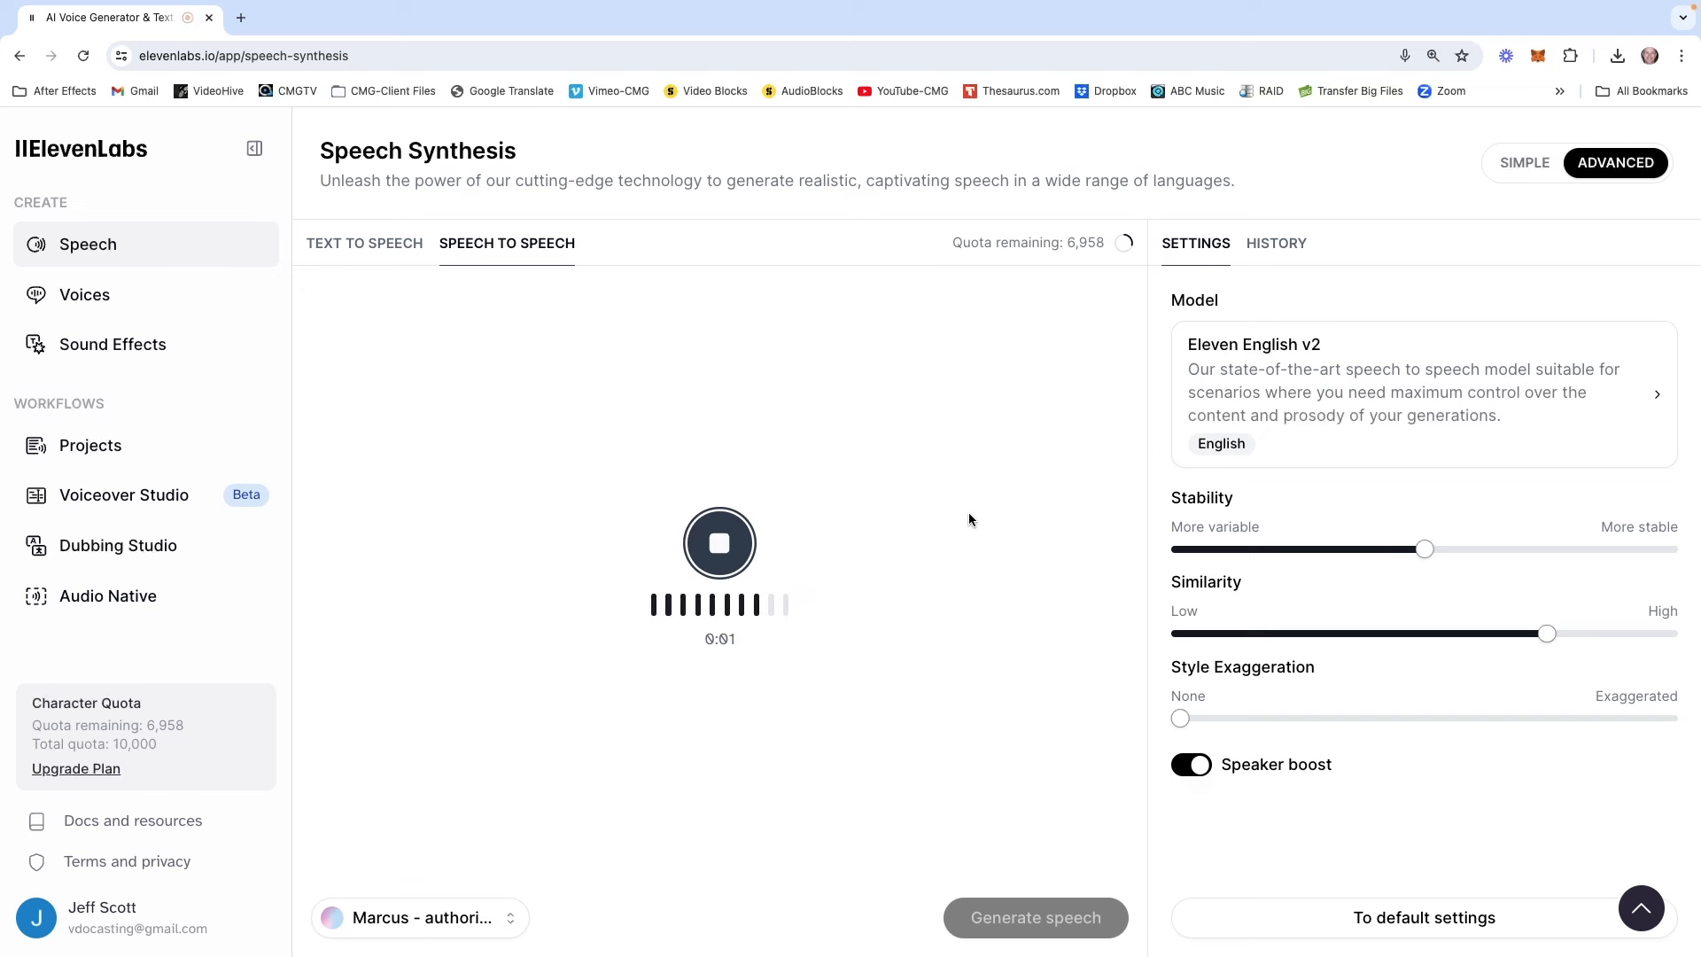
{"action": "left_click", "coordinate": [719, 542]}
{"action": "left_click", "coordinate": [1039, 920]}
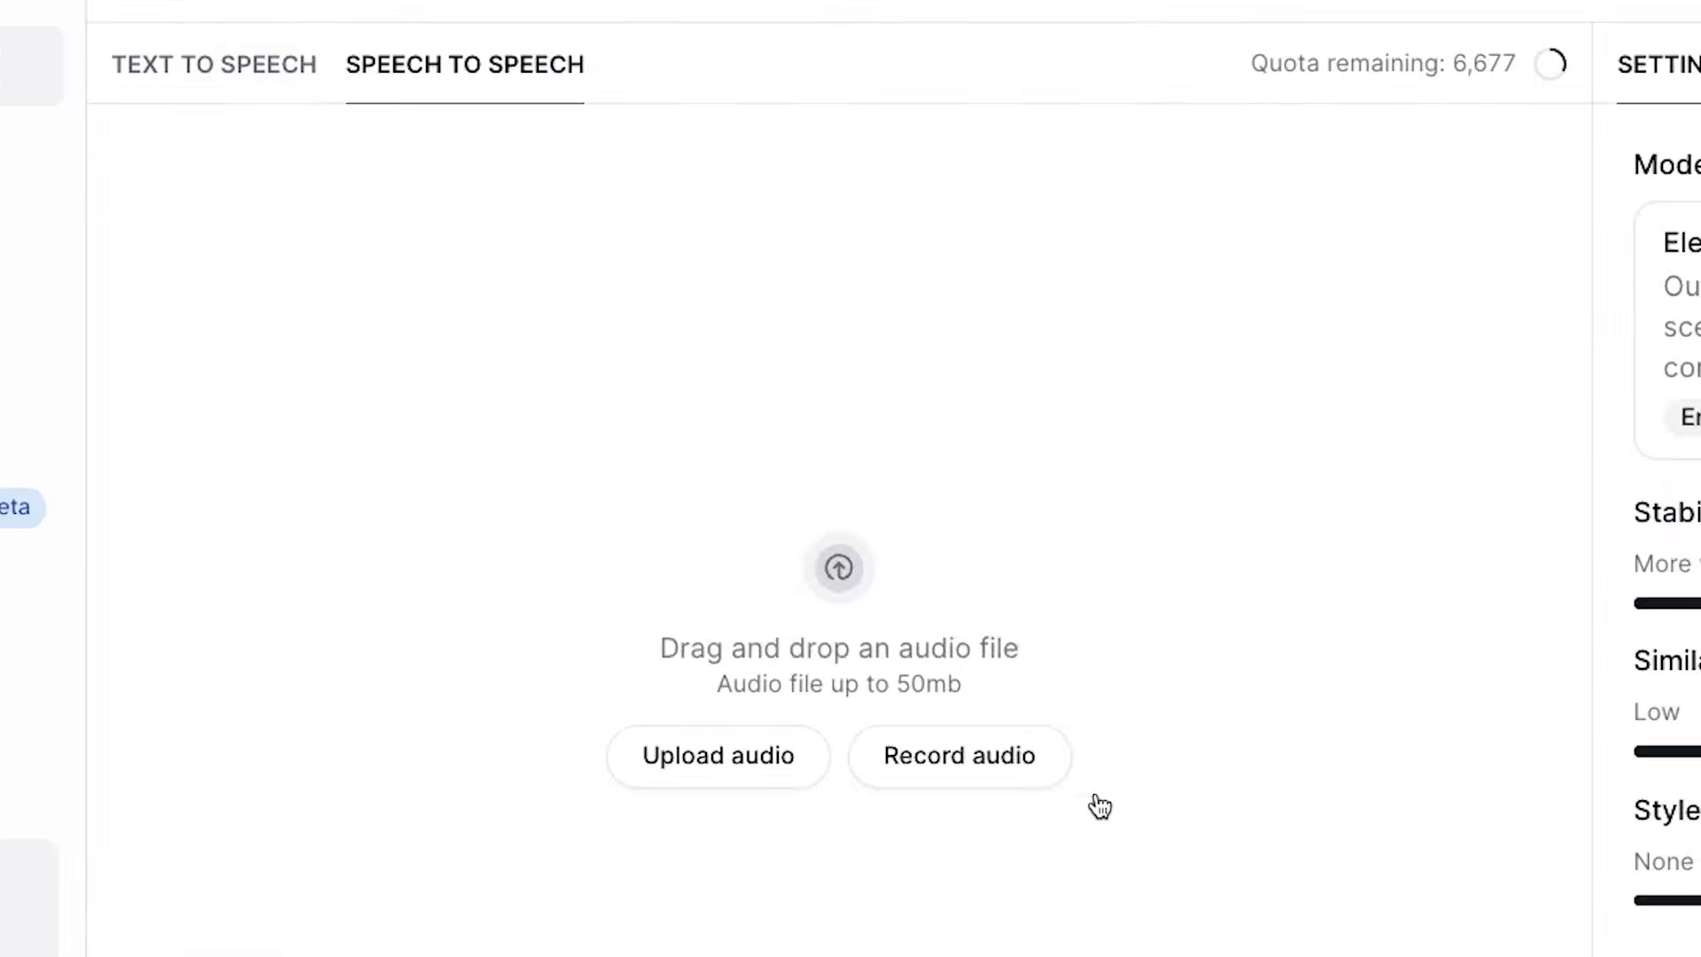
{"action": "left_click", "coordinate": [813, 641]}
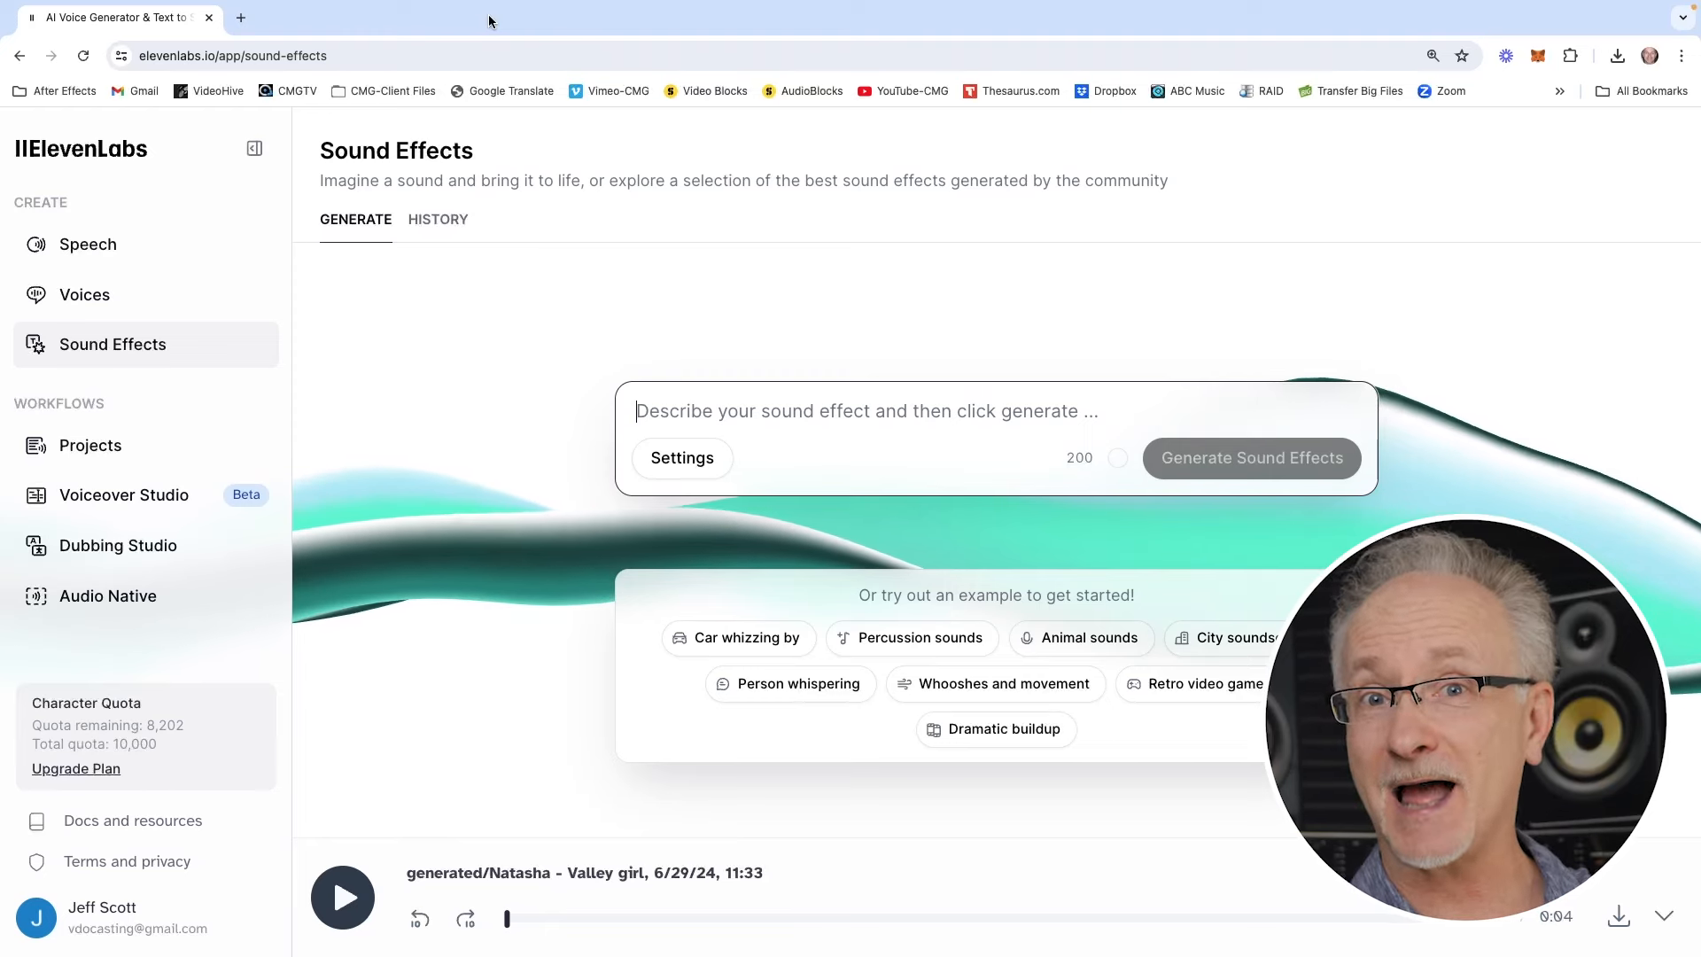
- Generate sound effects from the prompt "radio imaging sound effects" and listen to all four generations
{"action": "type", "text": "radio imaging sound effects"}
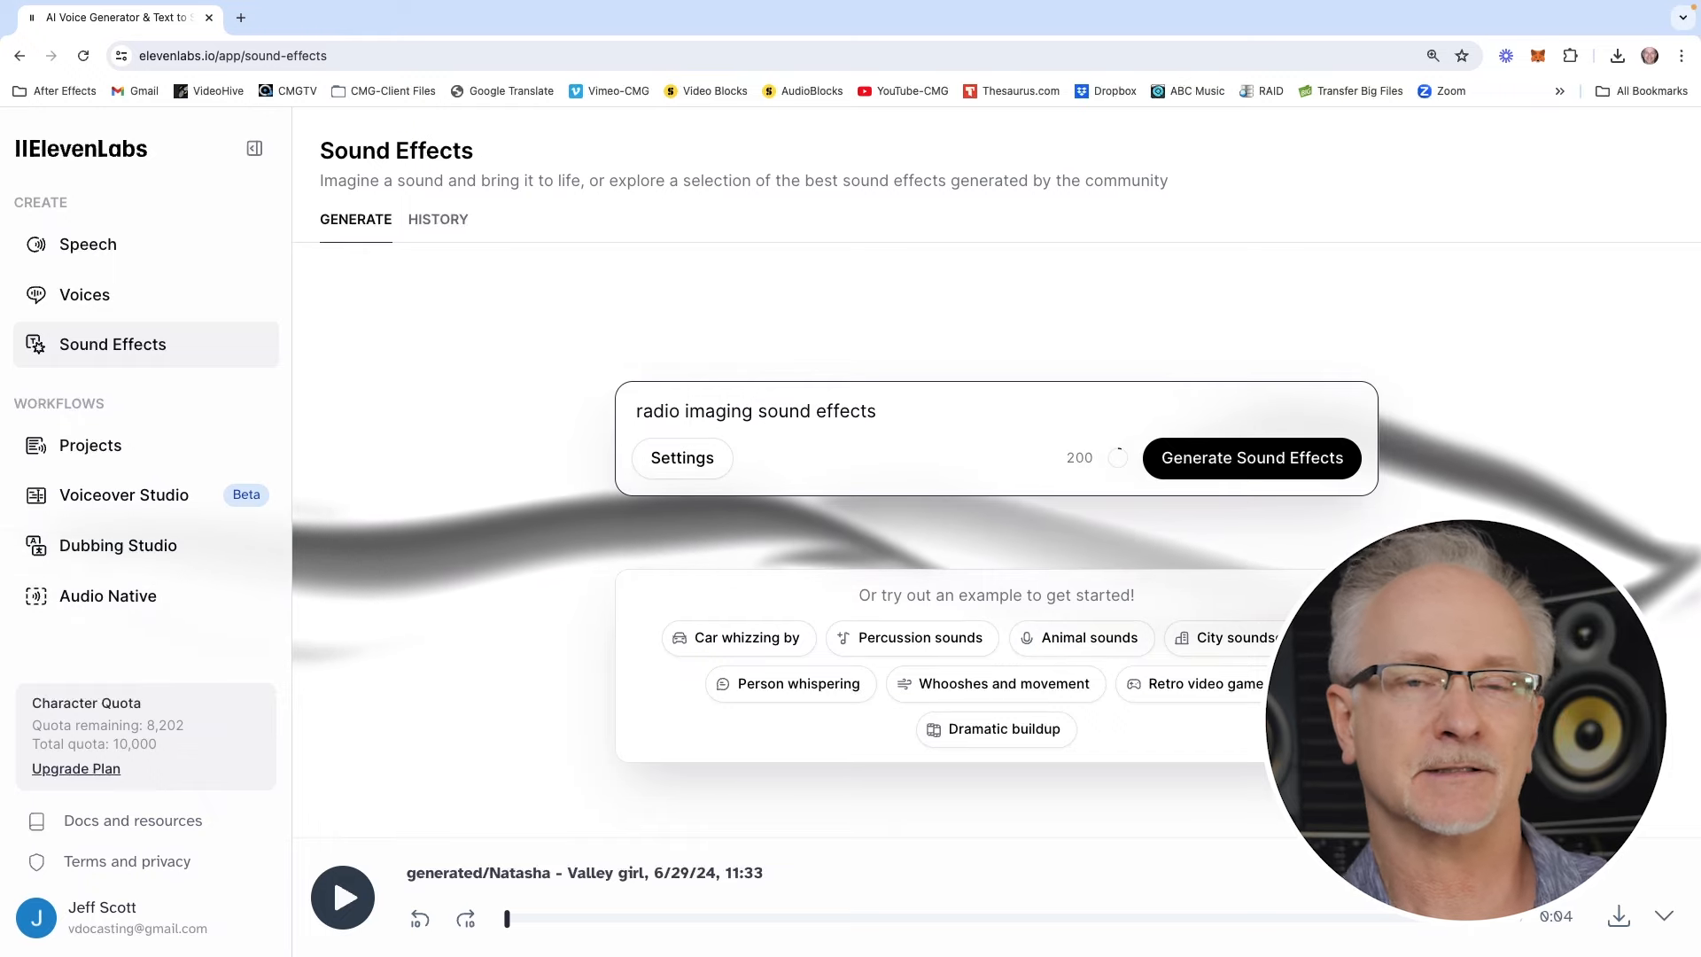
{"action": "left_click", "coordinate": [1247, 493]}
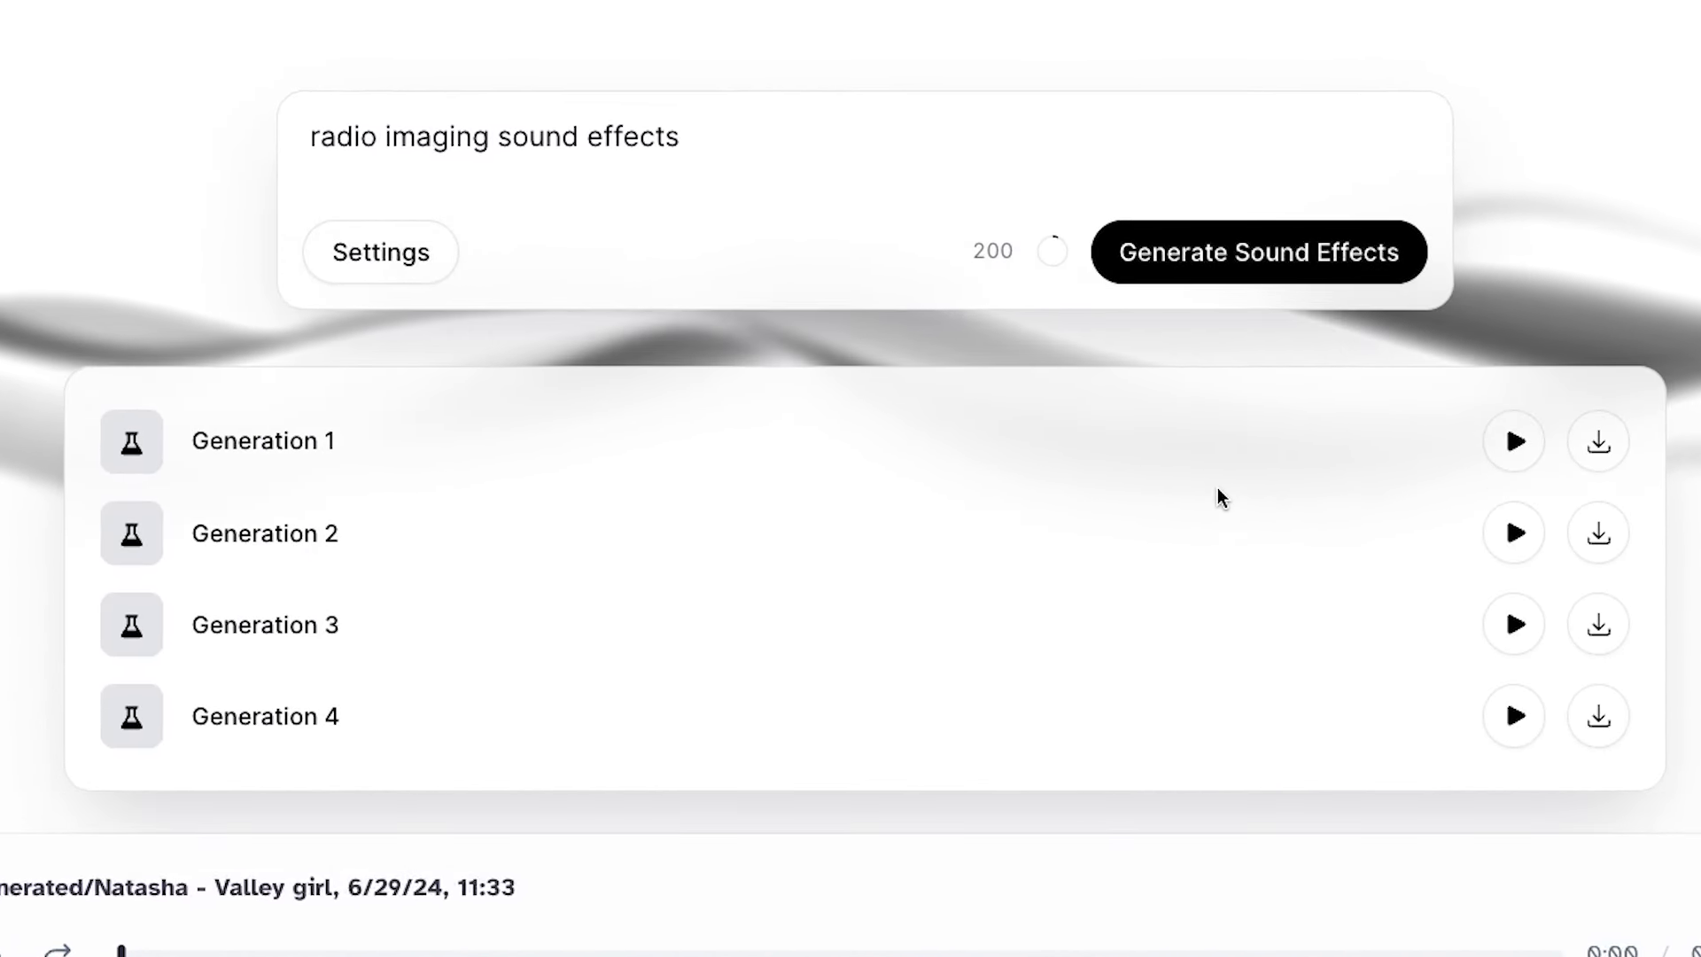
{"action": "left_click", "coordinate": [1516, 442]}
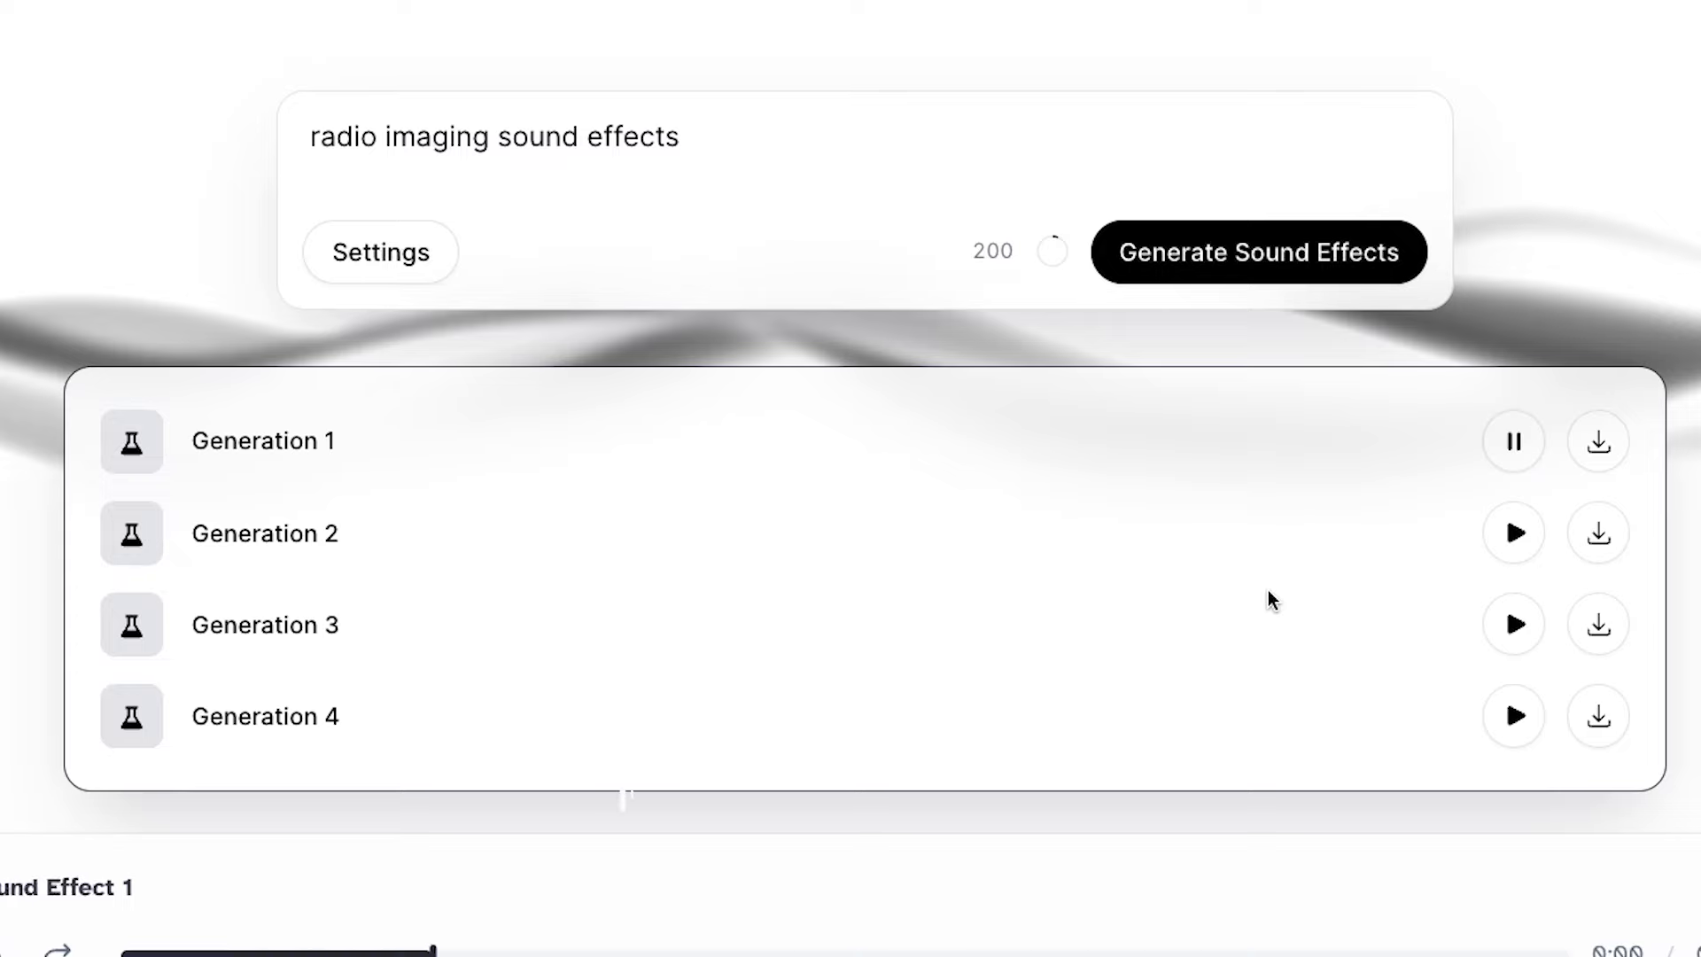
{"action": "left_click", "coordinate": [1515, 532]}
{"action": "left_click", "coordinate": [1515, 631]}
{"action": "left_click", "coordinate": [1515, 716]}
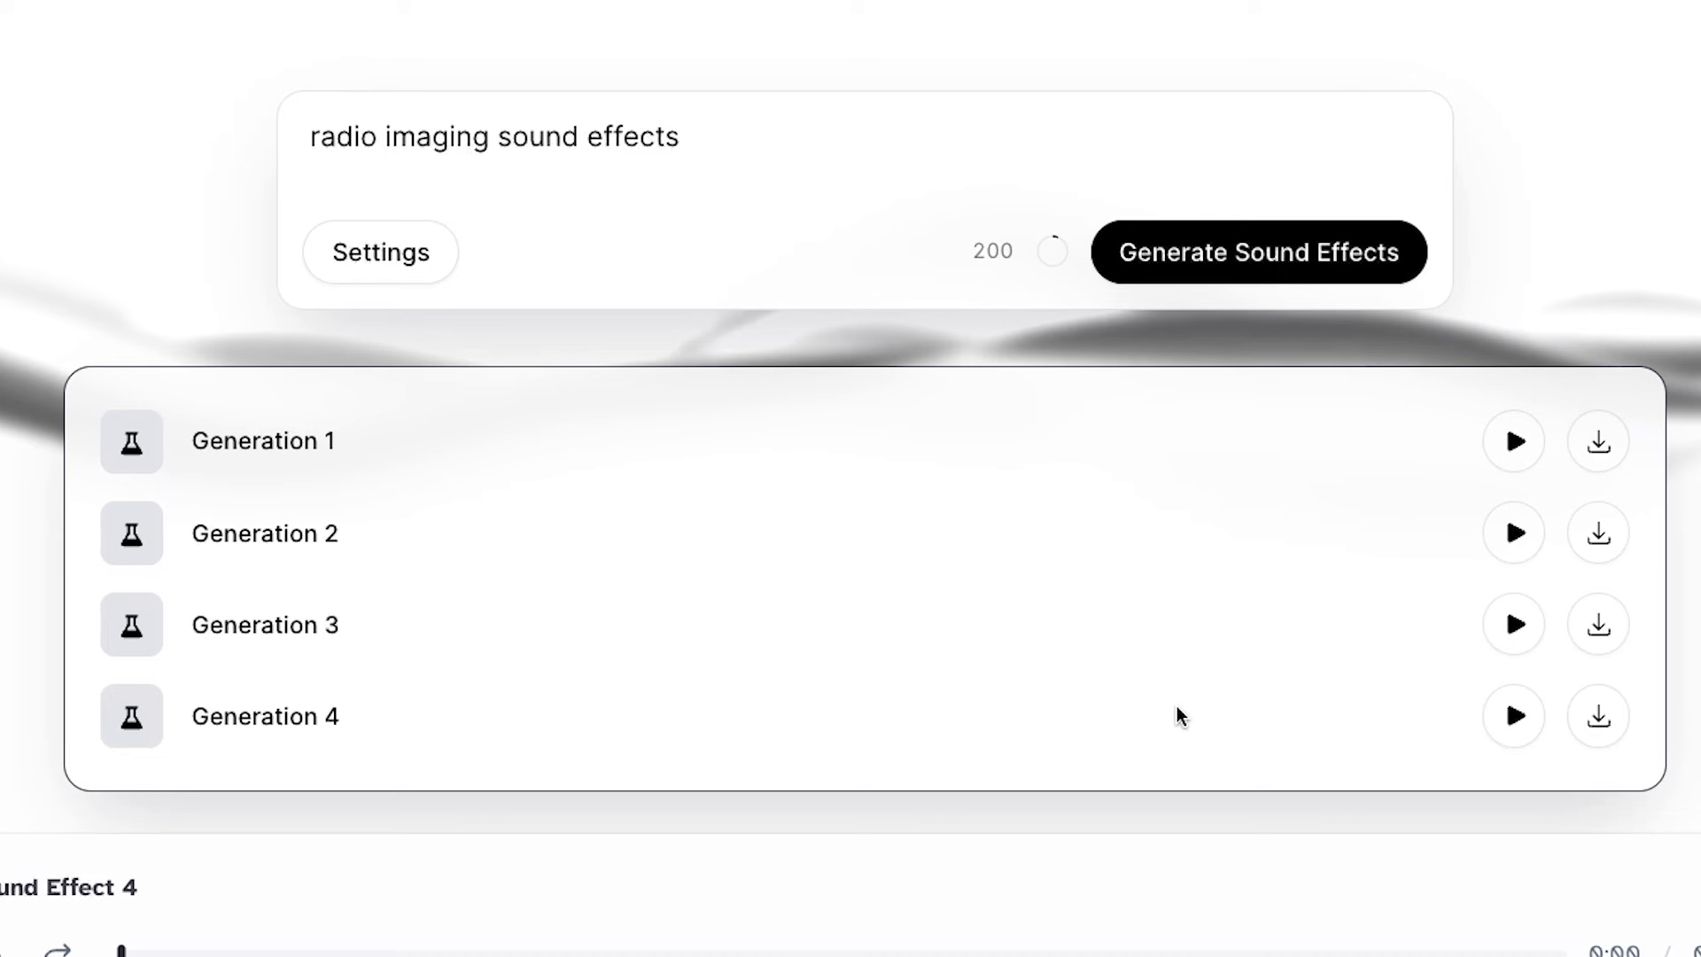
- Replay Generations 1, 2 and 4 of the sound effects and download Generation 1
{"action": "left_click", "coordinate": [1513, 445]}
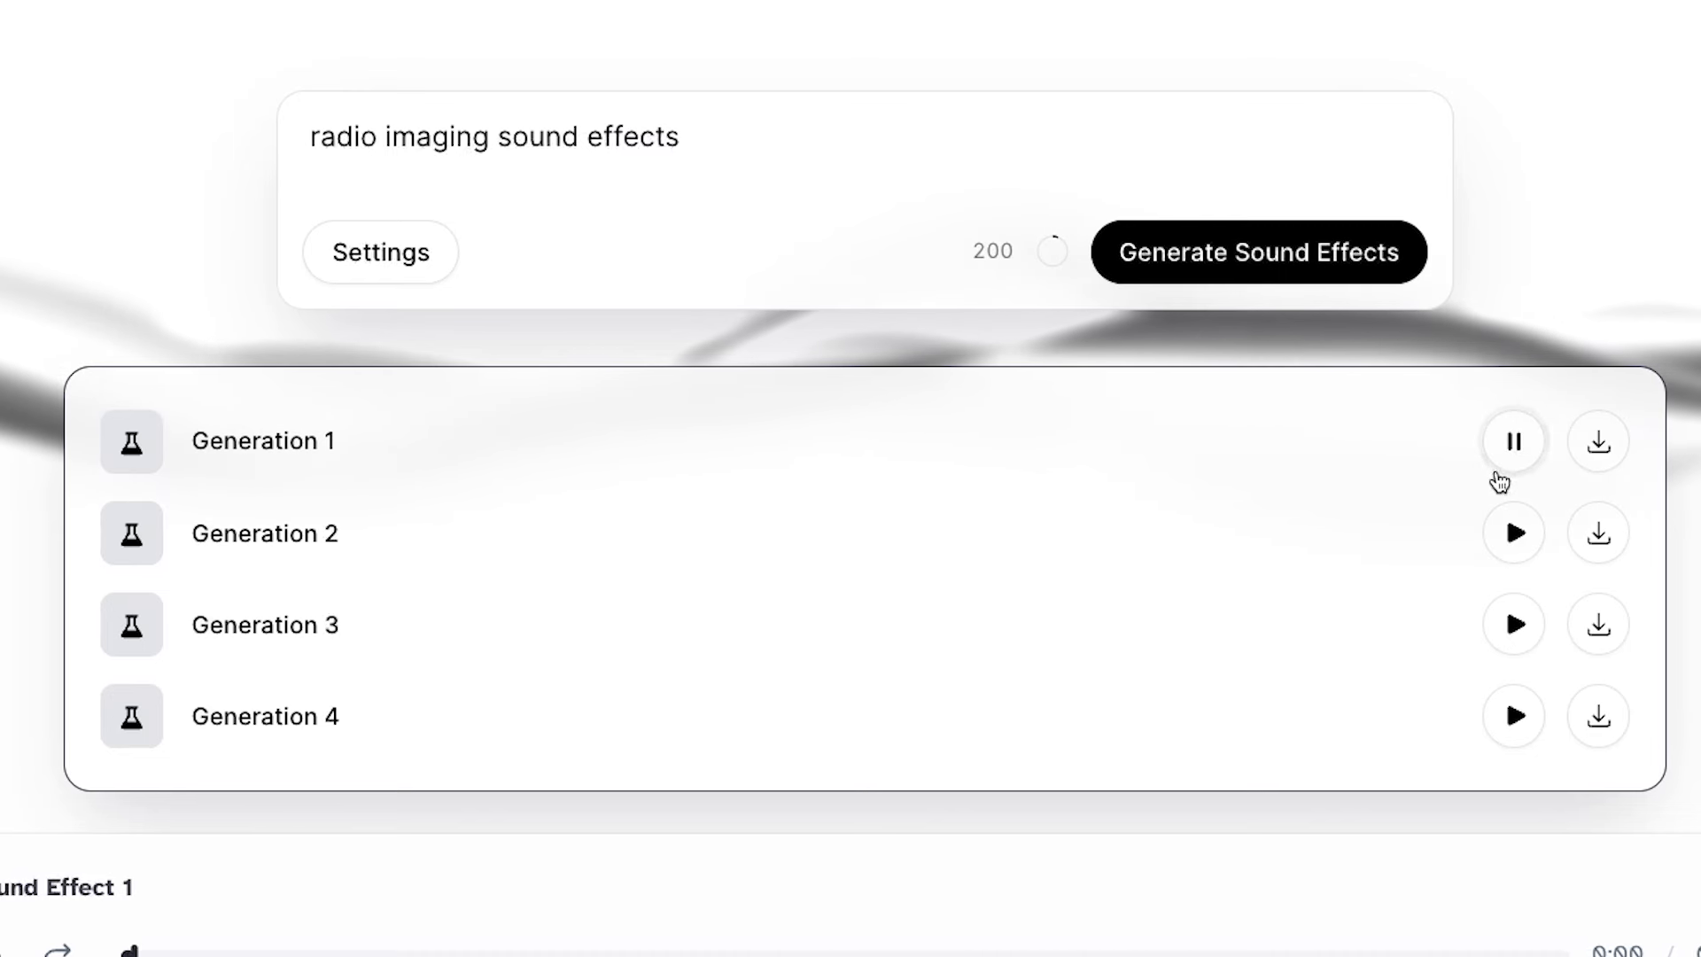
{"action": "left_click", "coordinate": [1513, 534]}
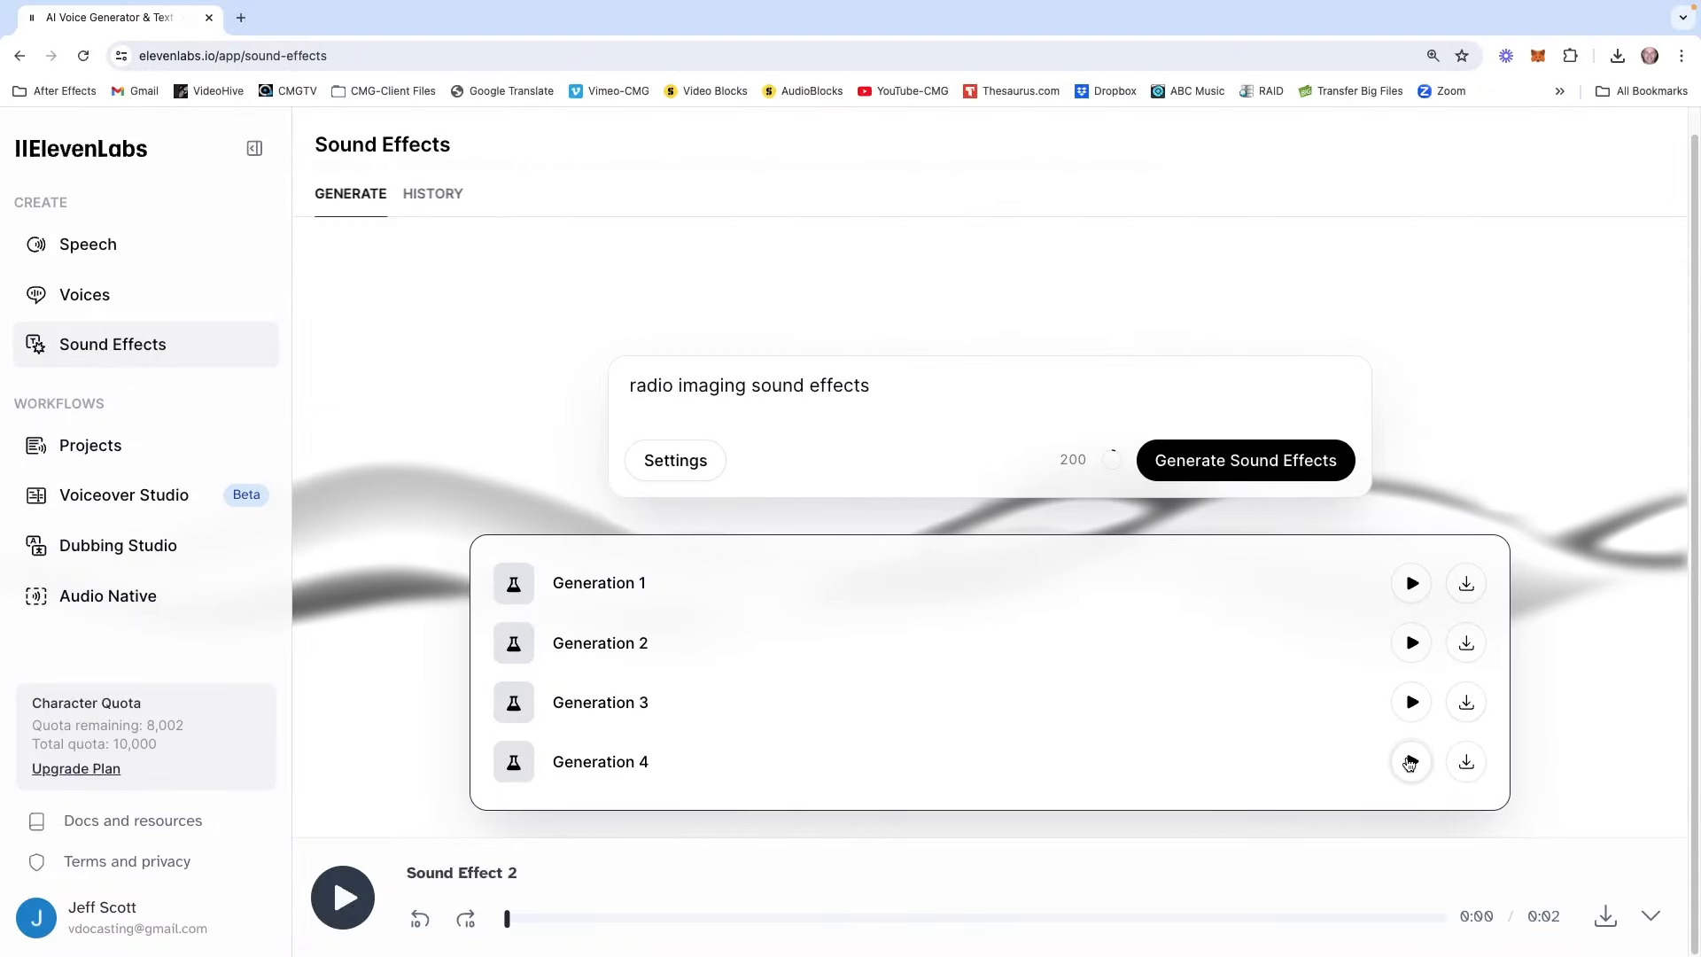
{"action": "left_click", "coordinate": [1411, 762]}
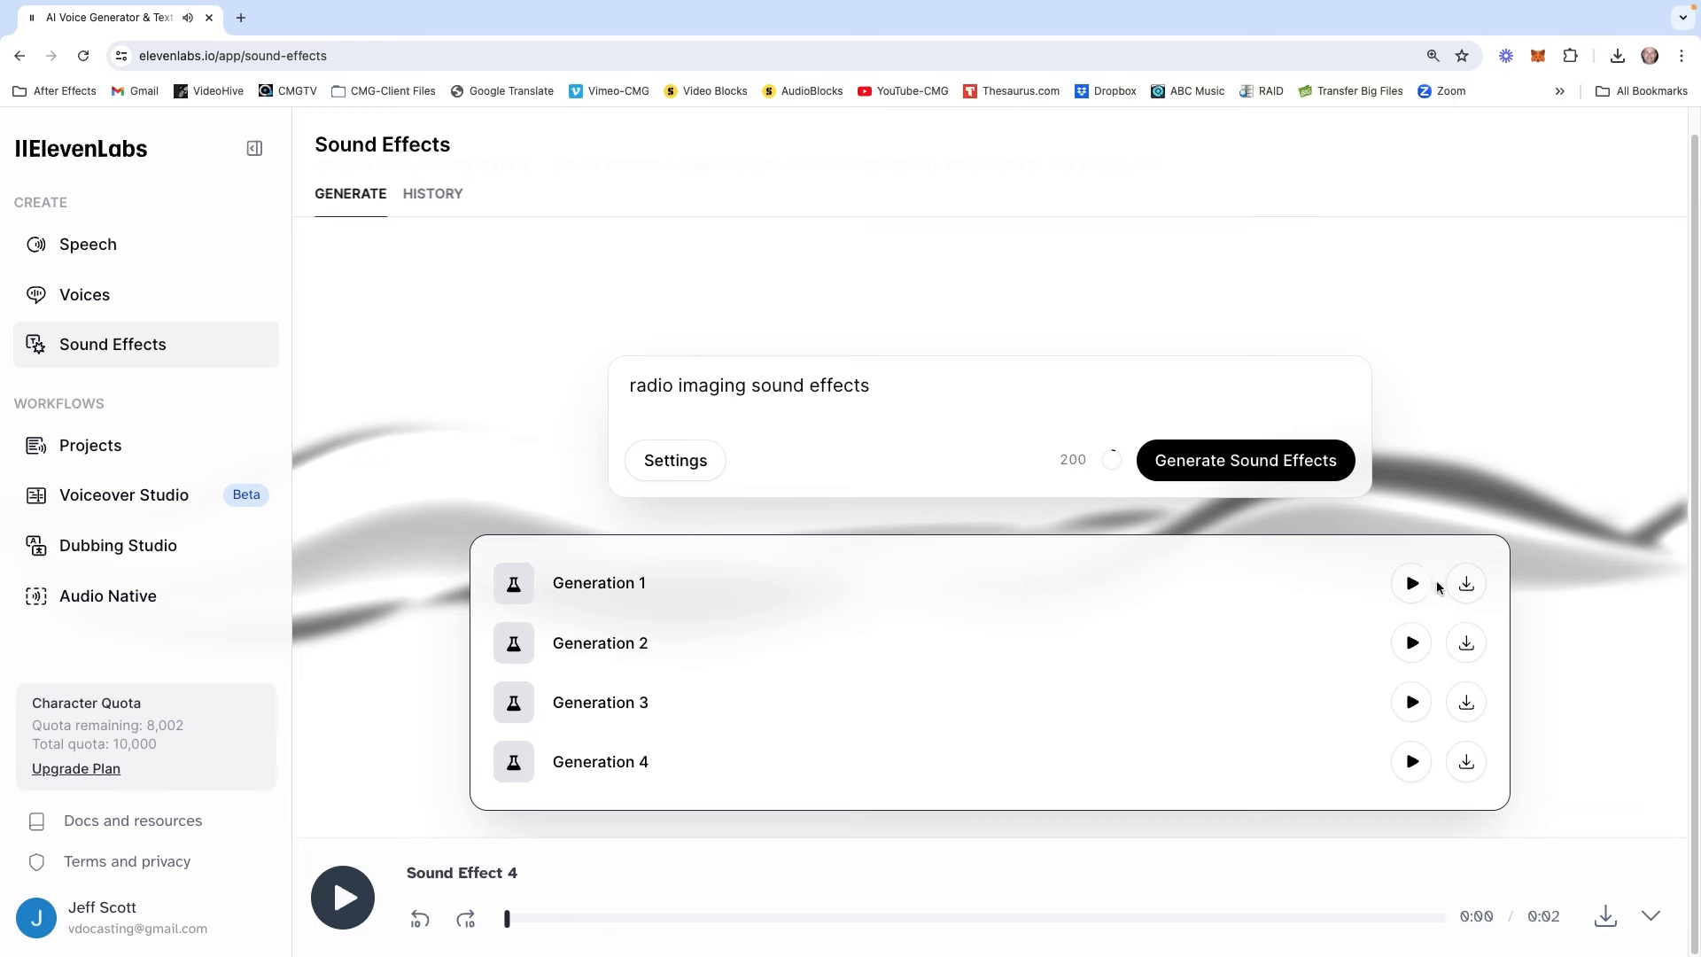
{"action": "left_click", "coordinate": [1464, 586]}
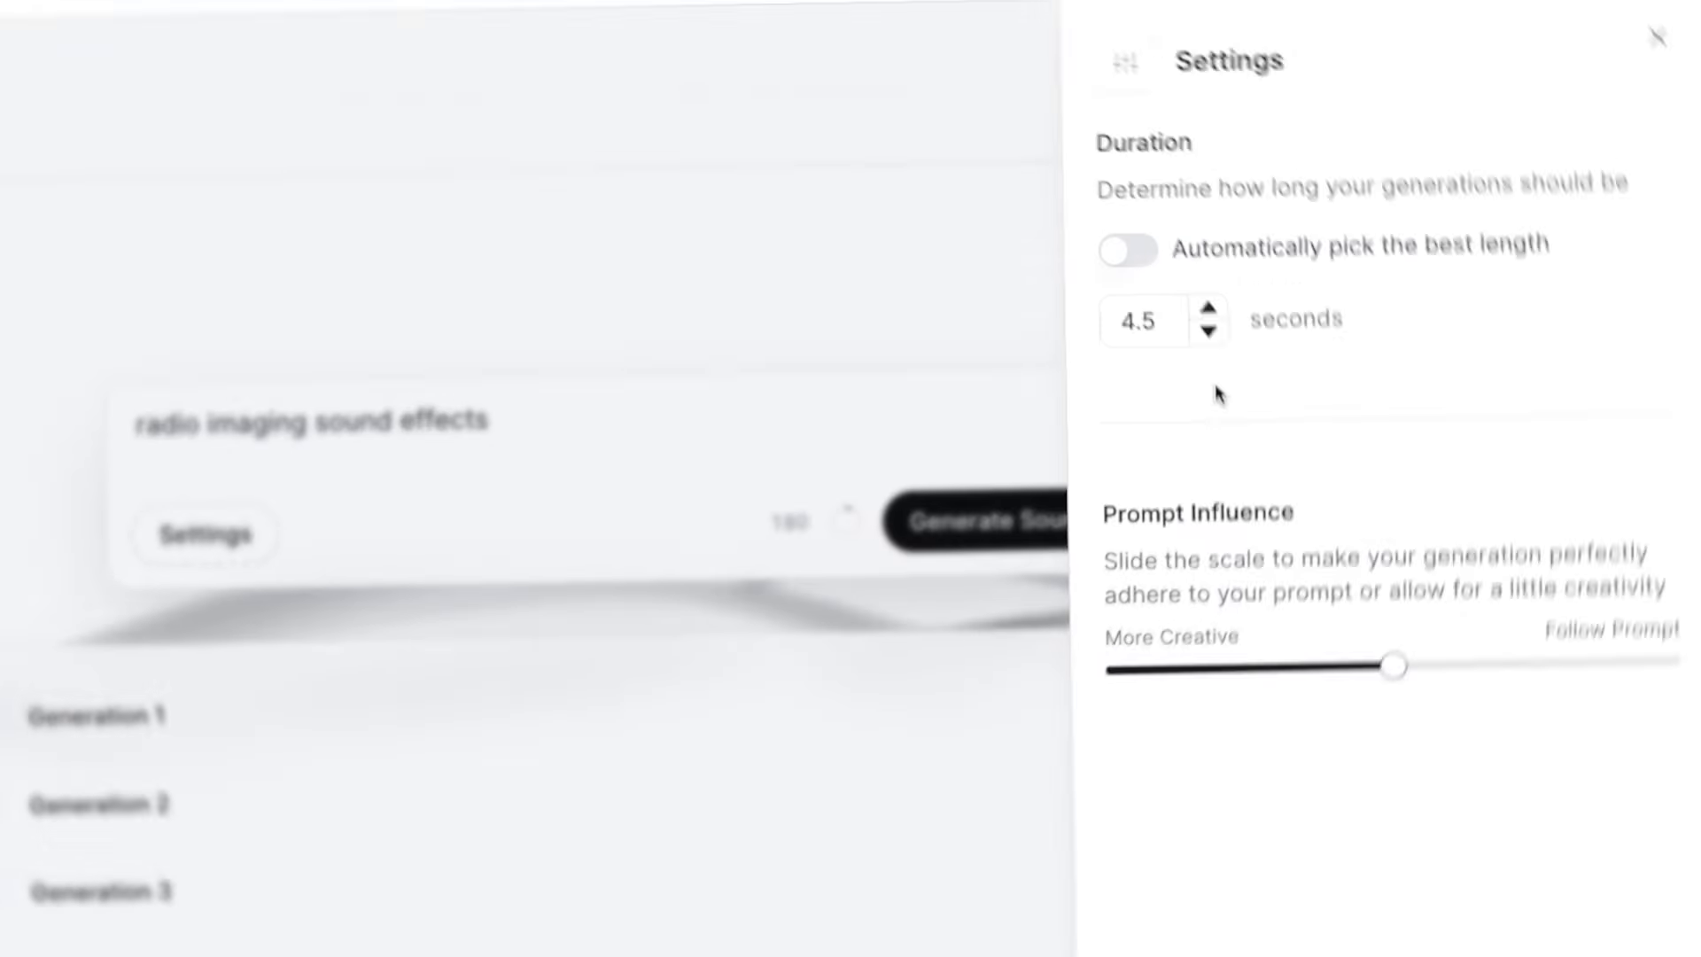
- Set the sound effect duration to 3 seconds and the prompt influence to 20%, and generate a new batch
{"action": "left_click", "coordinate": [1212, 338]}
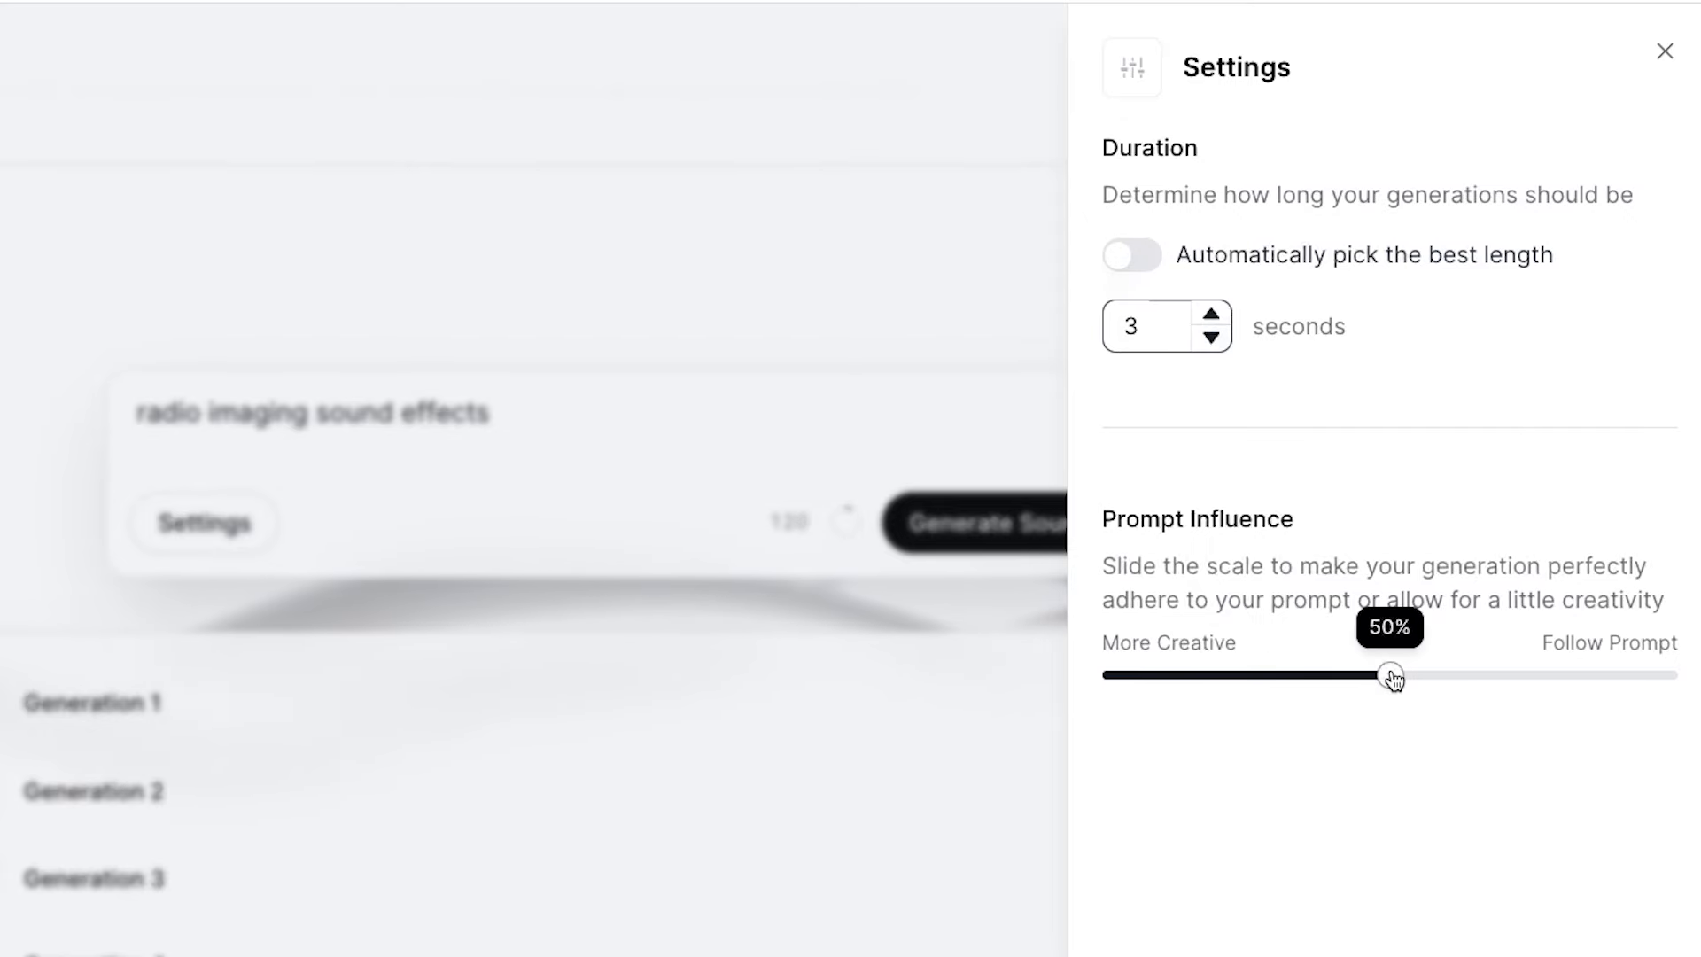
{"action": "left_click_drag", "start_coordinate": [1393, 678], "coordinate": [1236, 671]}
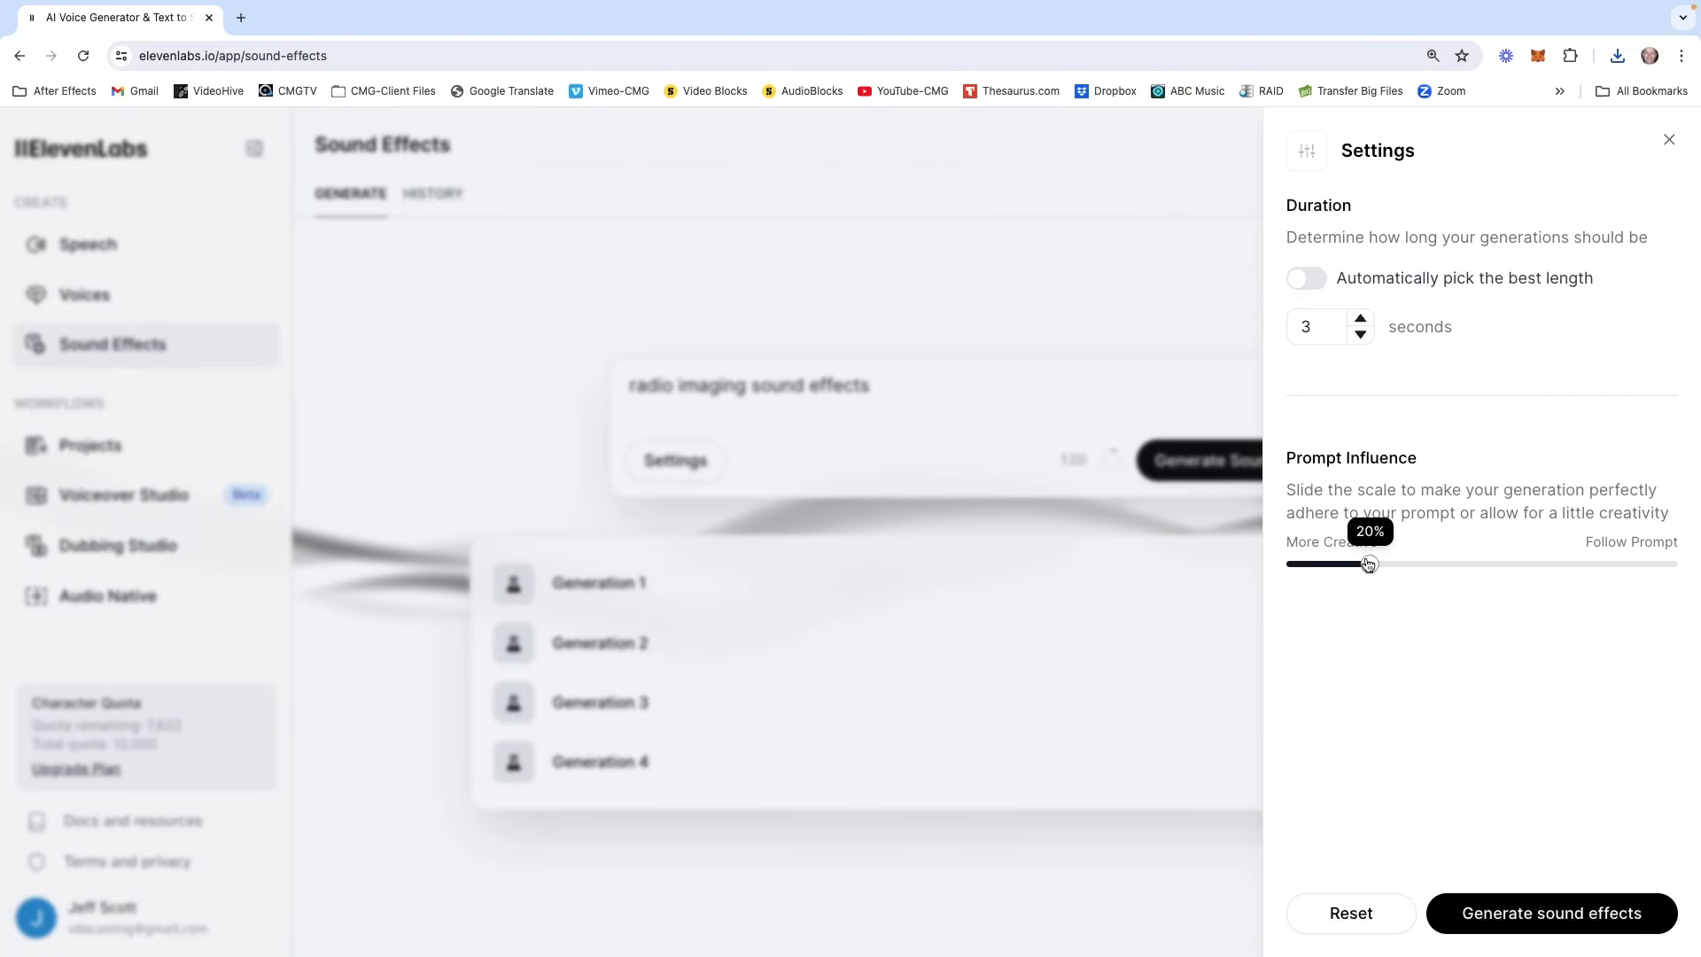
{"action": "left_click", "coordinate": [1609, 935]}
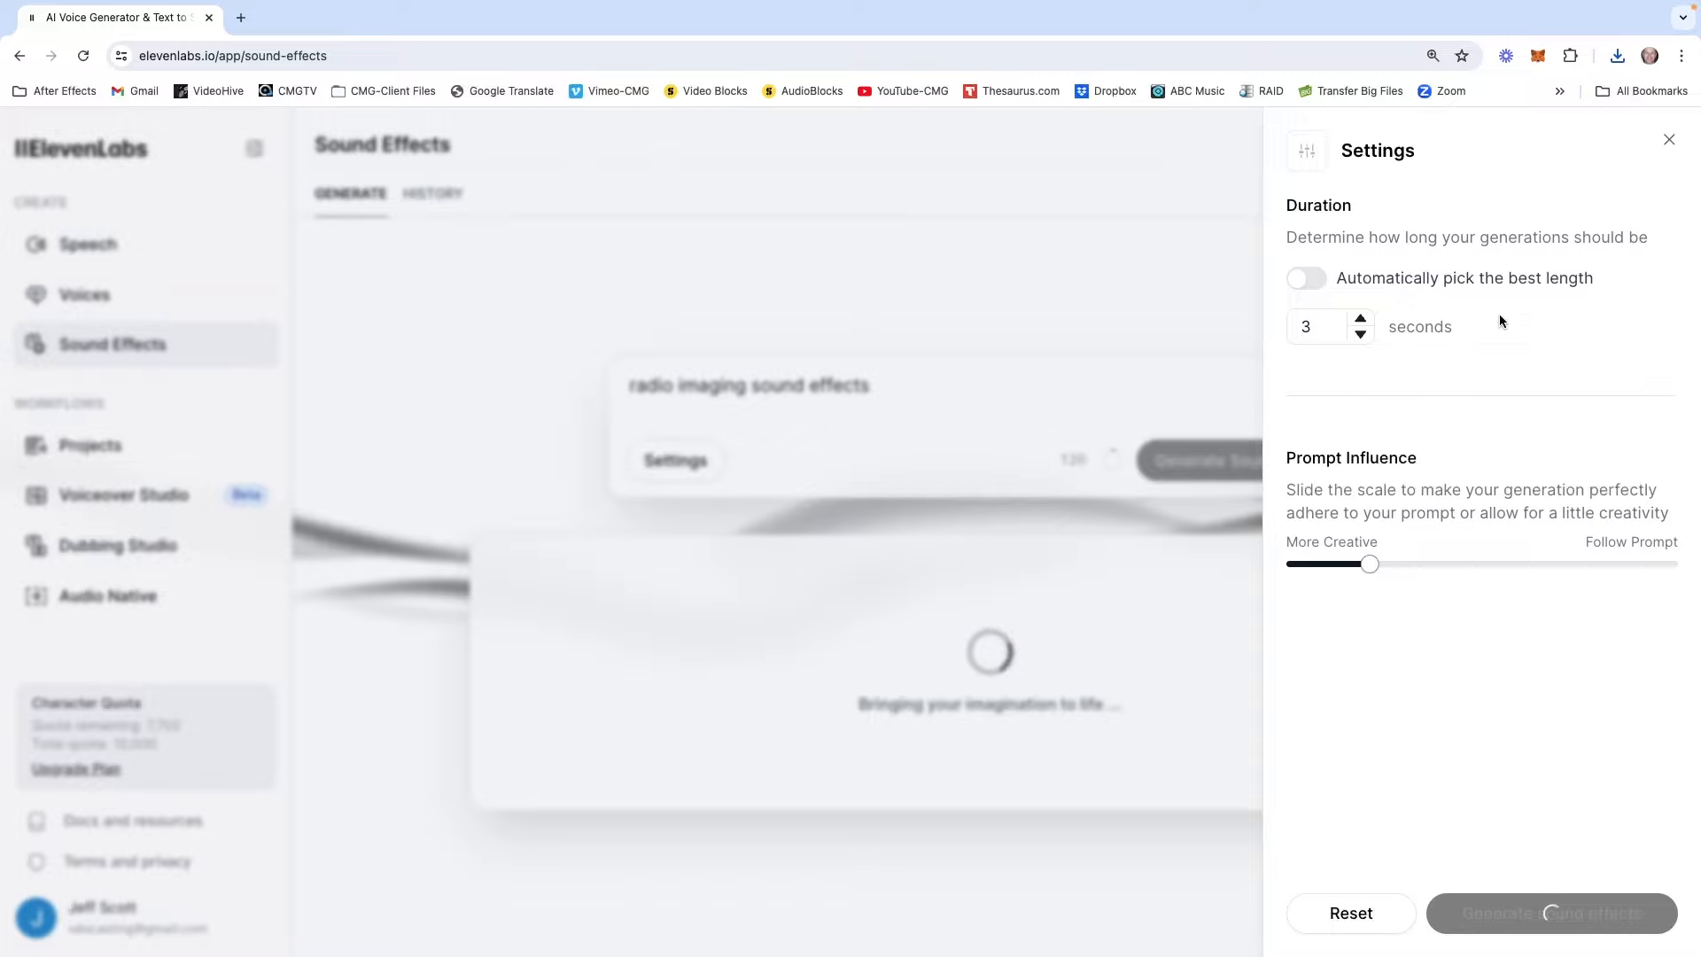
{"action": "left_click", "coordinate": [1670, 140]}
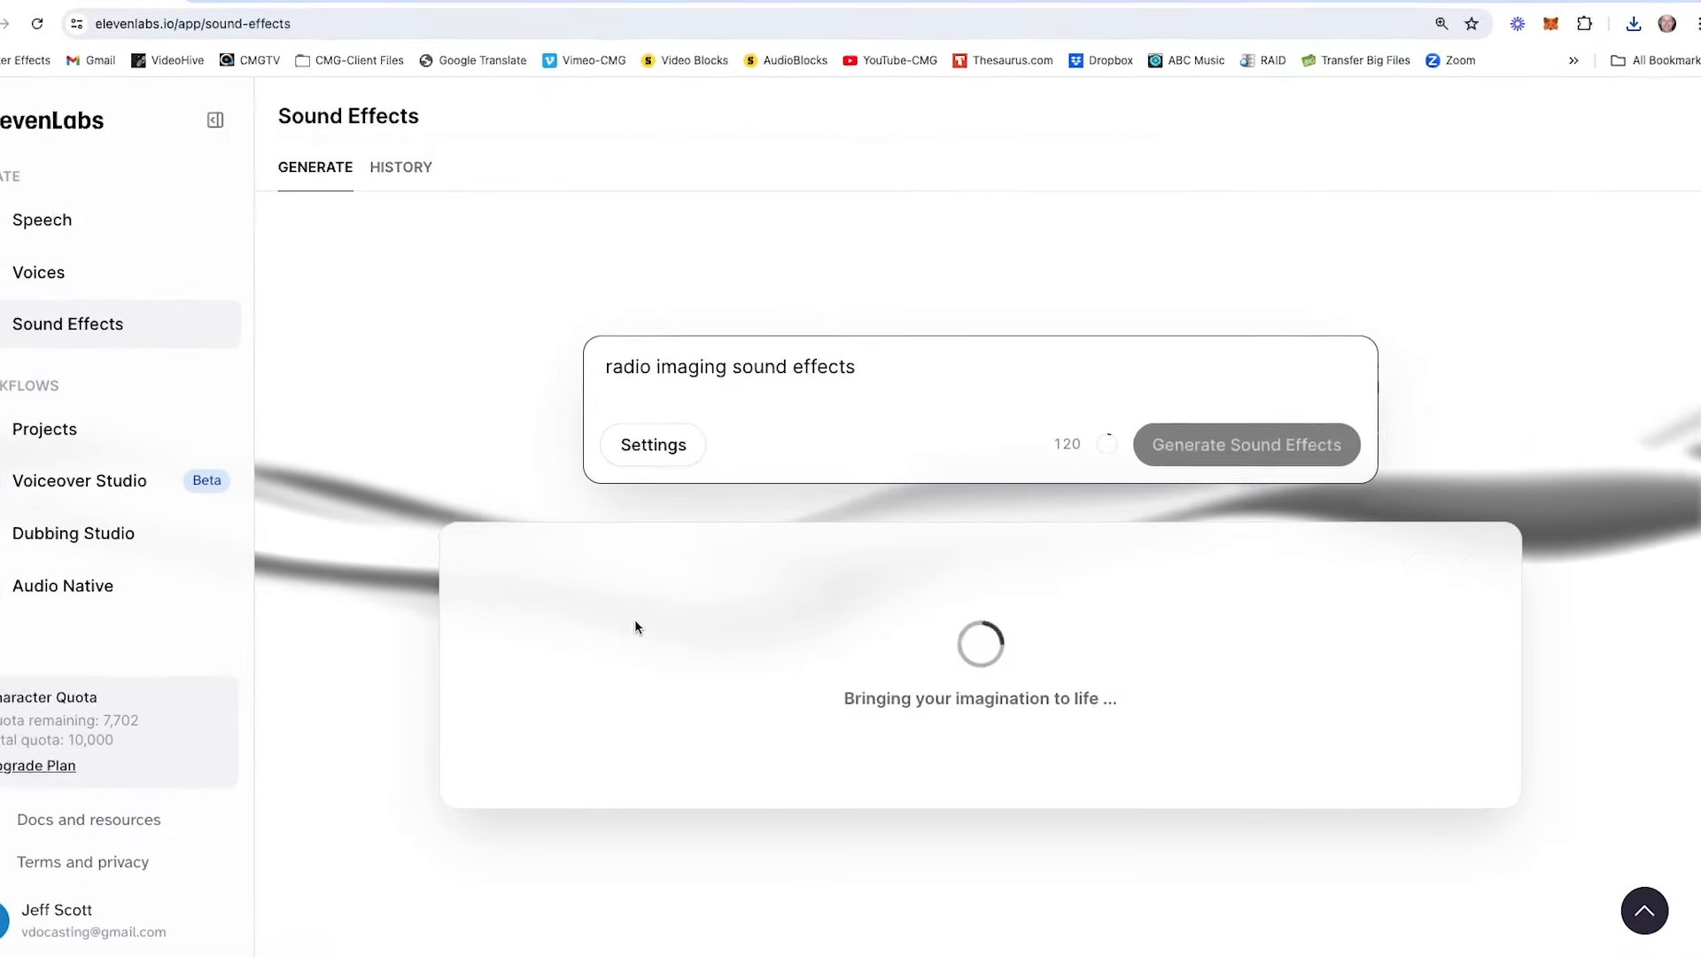
- Listen to each of the four 3-second sound effect generations
{"action": "left_click", "coordinate": [1417, 572]}
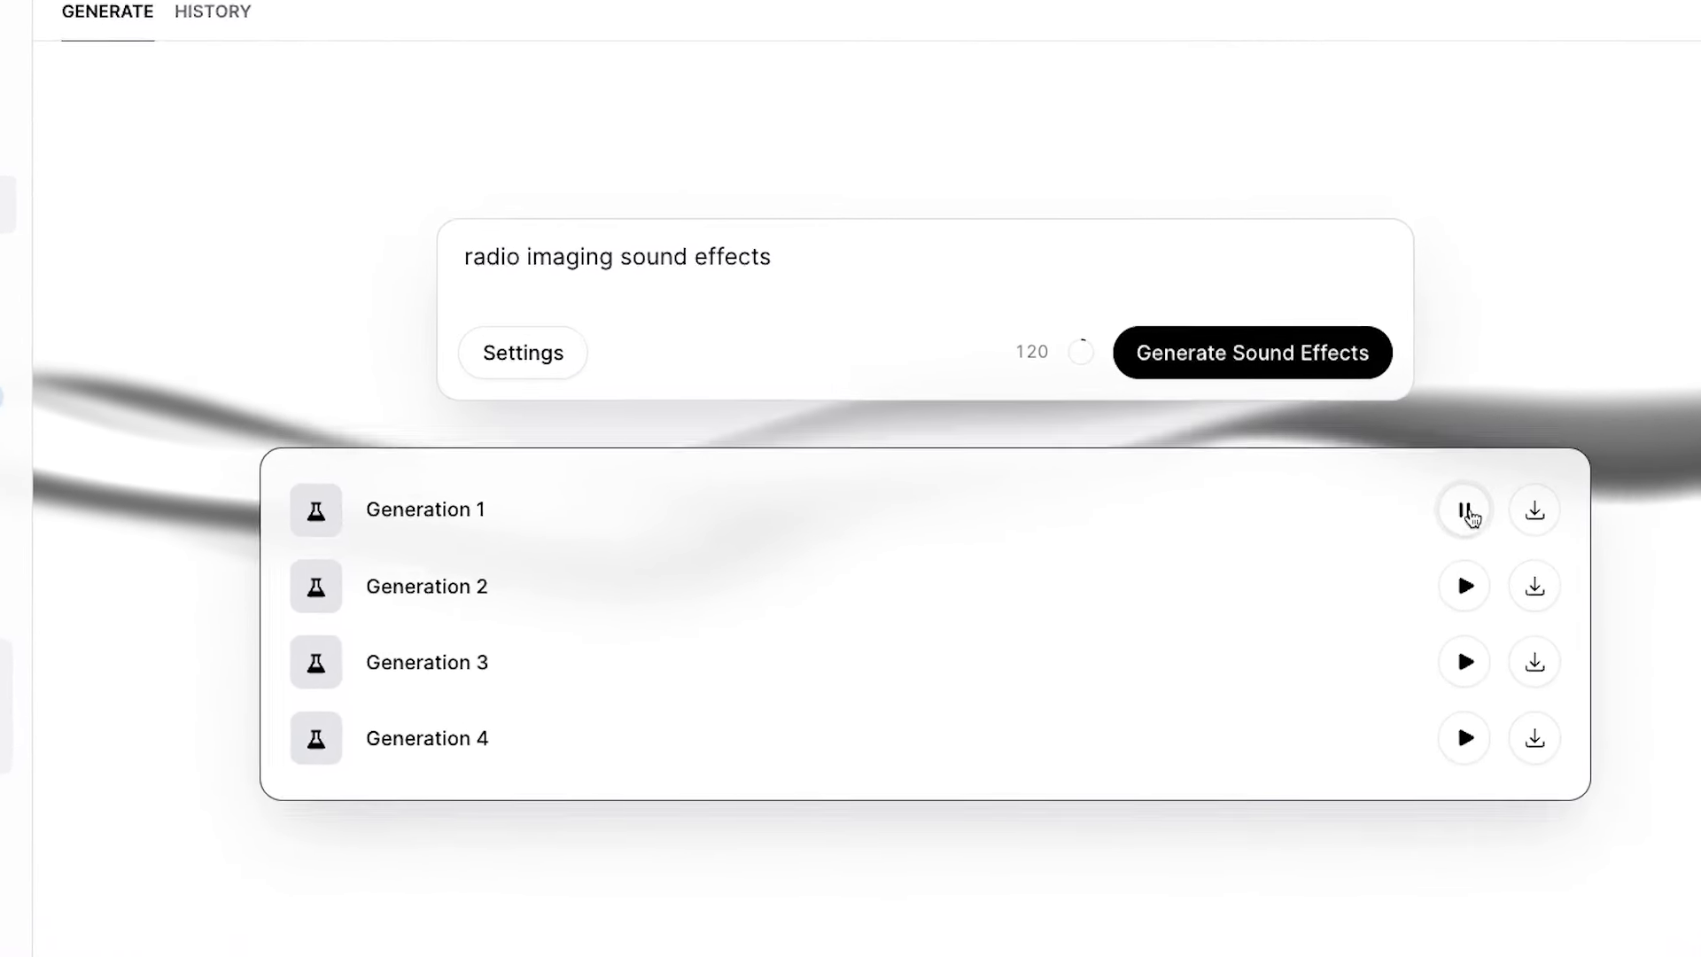
{"action": "left_click", "coordinate": [1483, 560]}
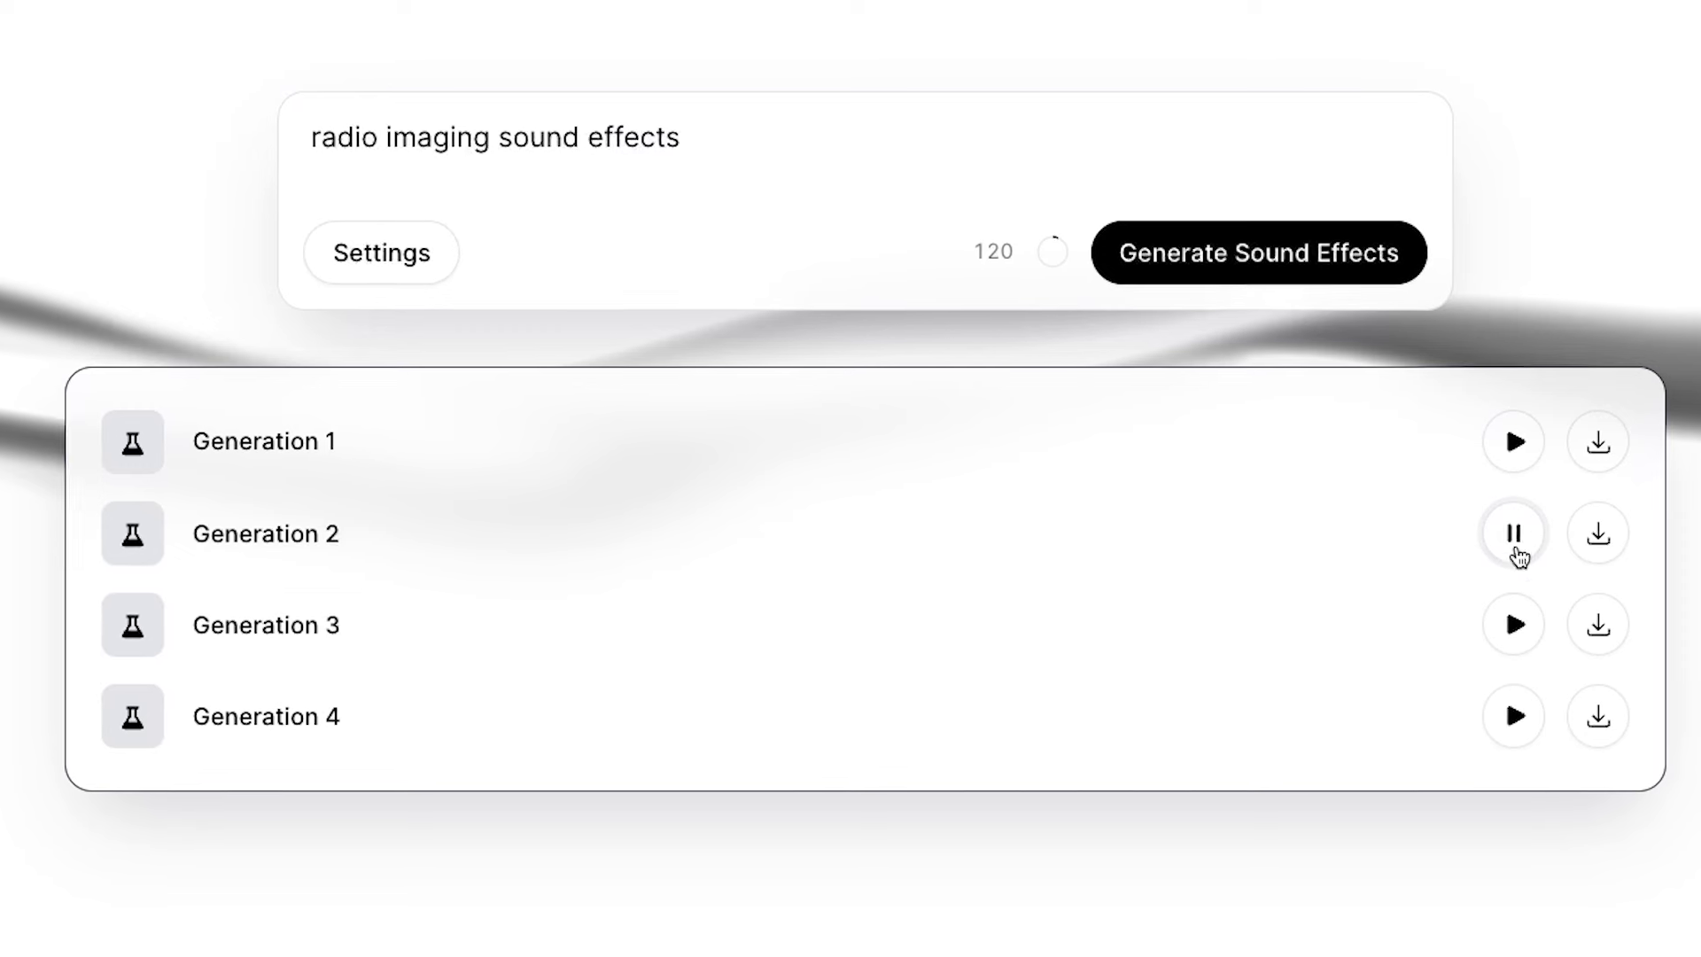
{"action": "left_click", "coordinate": [1513, 636]}
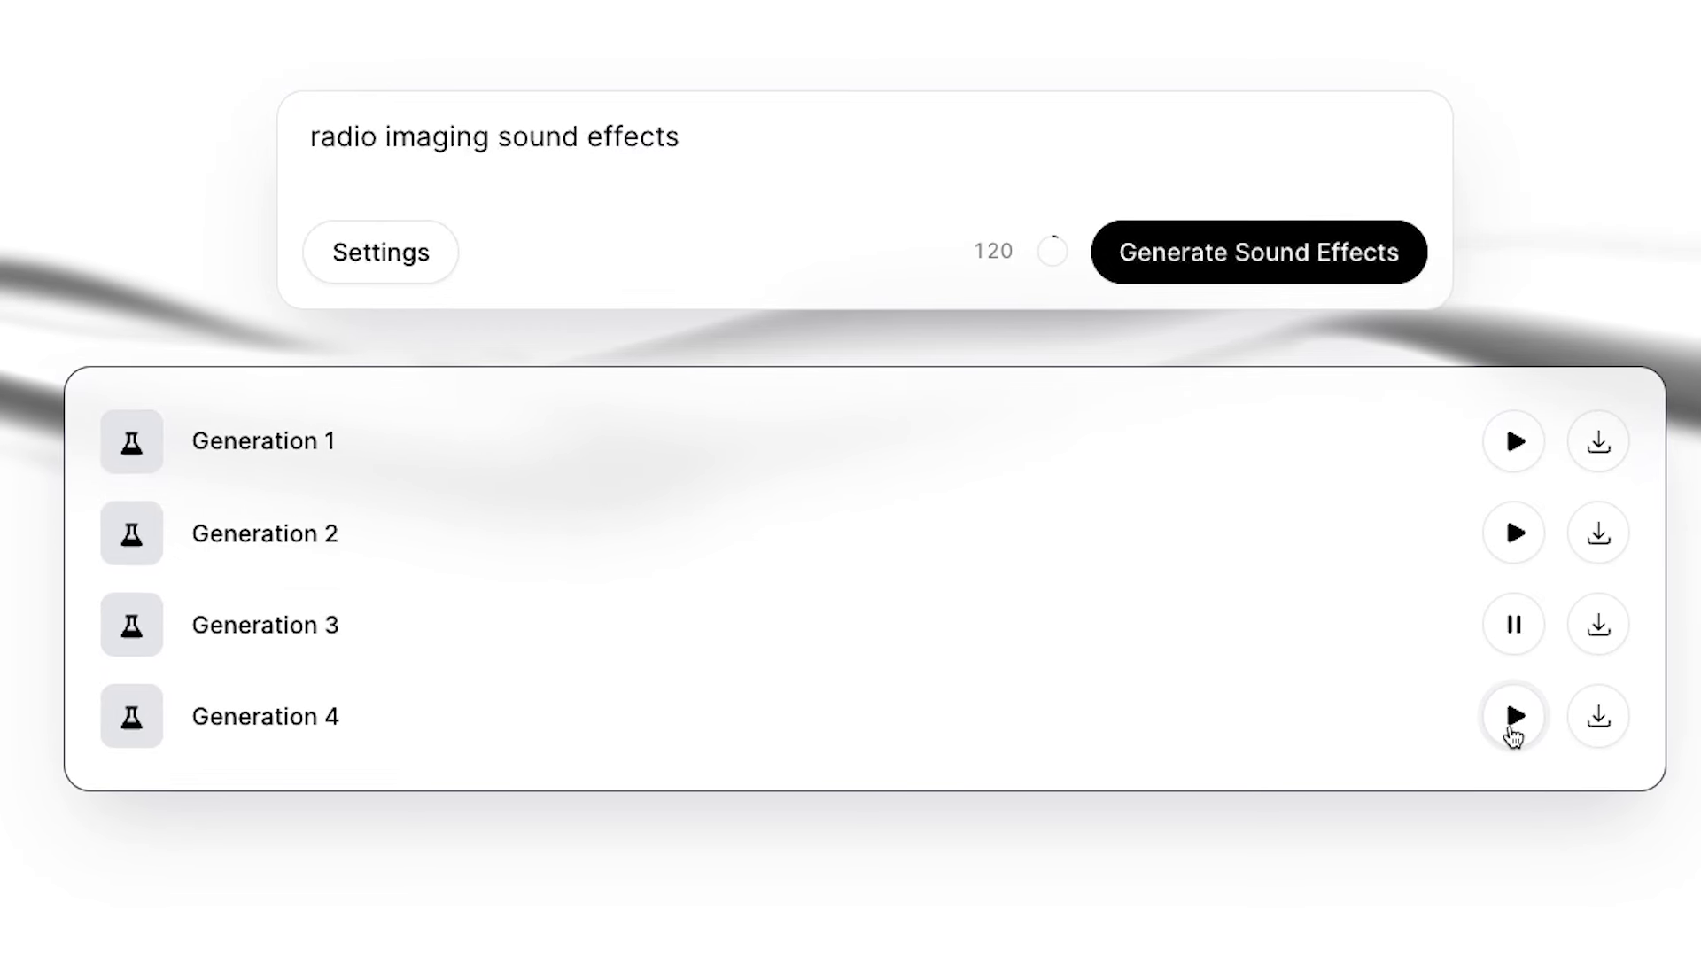
{"action": "left_click", "coordinate": [1515, 728]}
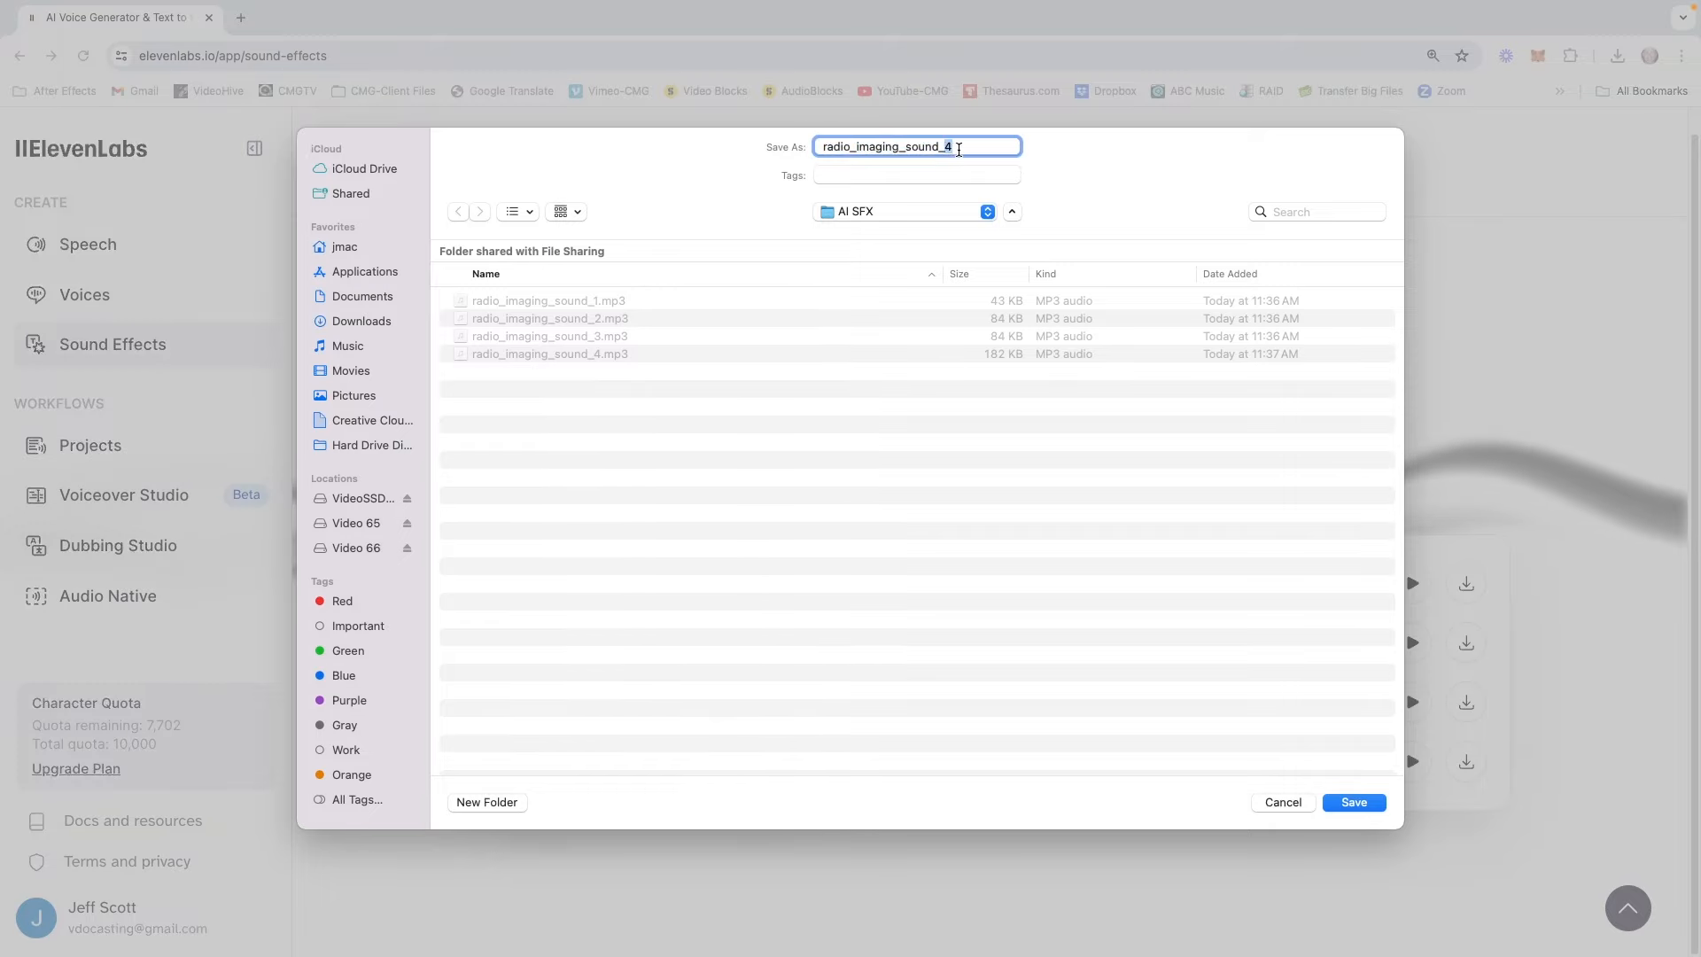
- Save a chosen effect as radio_imaging_sound_5 and Generation 2 as radio_imaging_sound_6 in the AI SFX folder
{"action": "key", "text": "Return"}
{"action": "left_click", "coordinate": [1464, 644]}
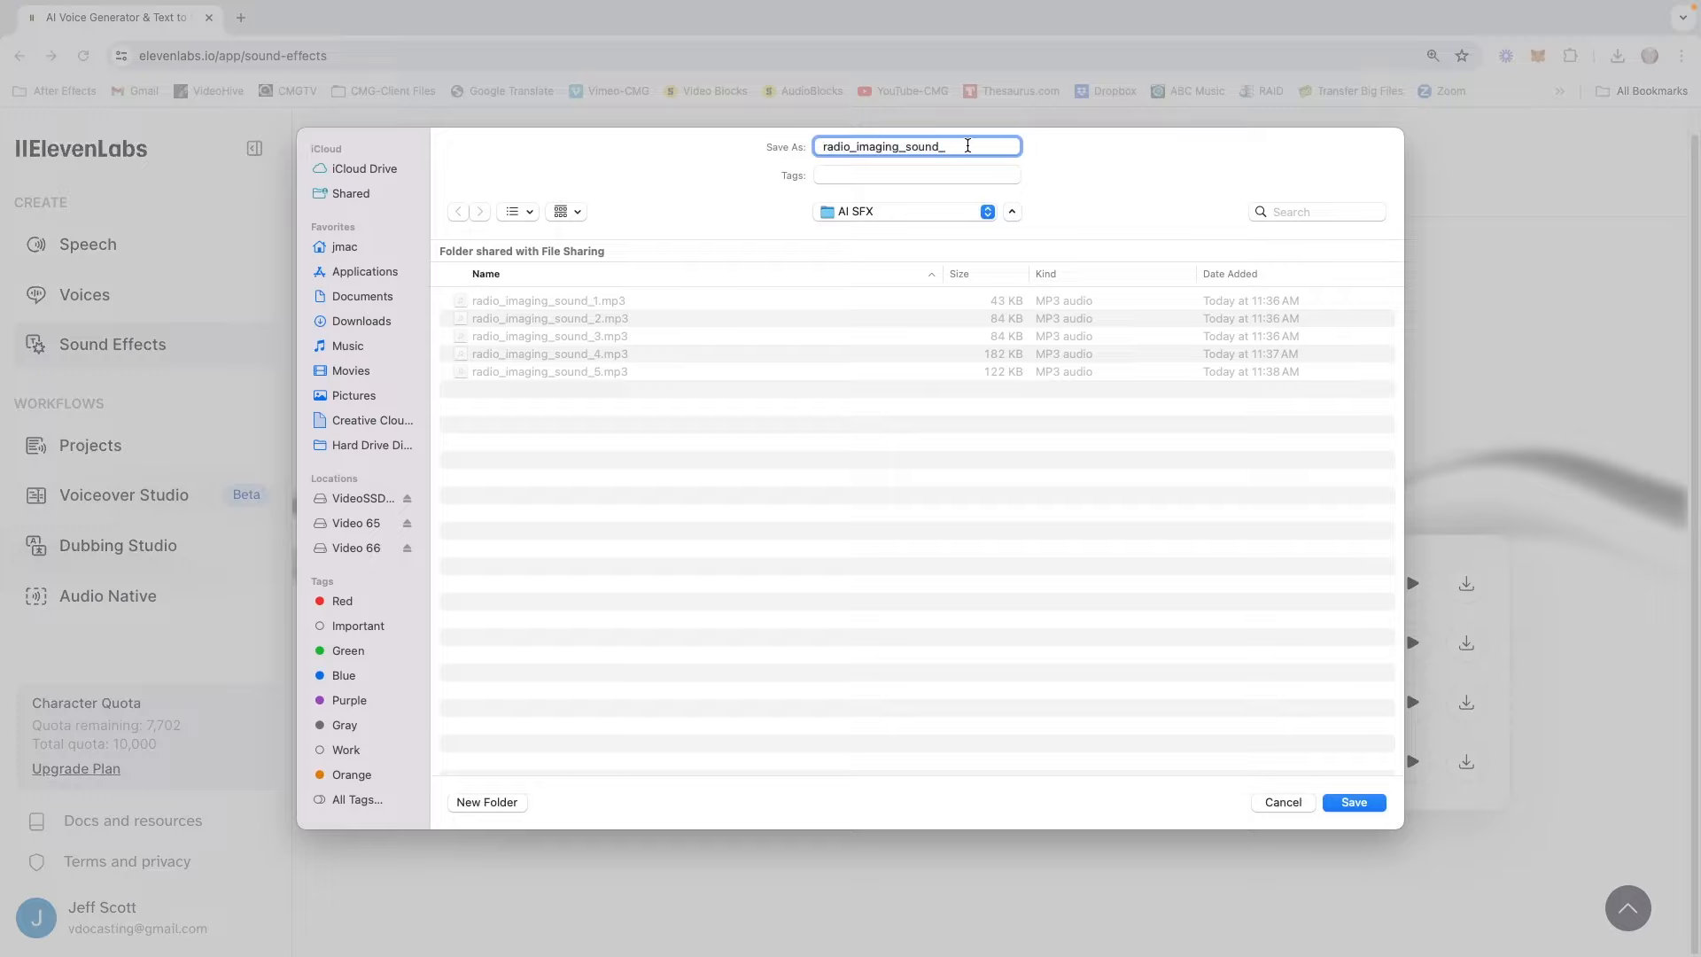
{"action": "type", "text": "6"}
{"action": "key", "text": "Return"}
- Generate another batch of radio imaging sound effects and listen to its four generations
{"action": "left_click", "coordinate": [1331, 477]}
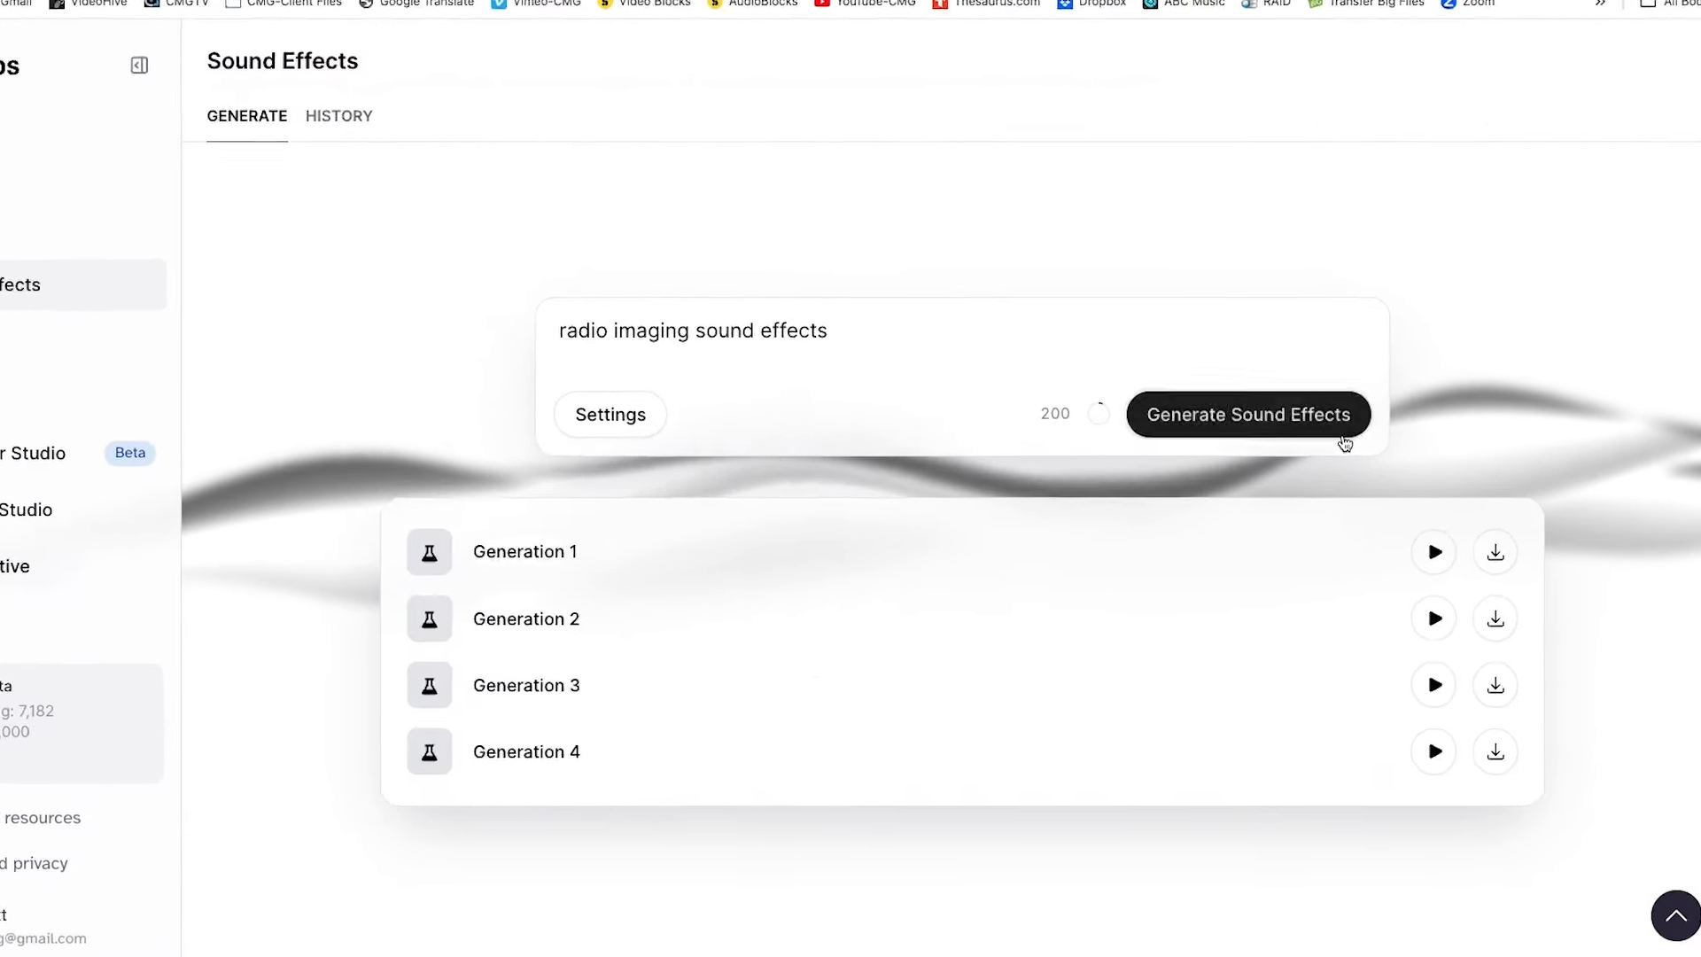
{"action": "left_click", "coordinate": [1435, 552]}
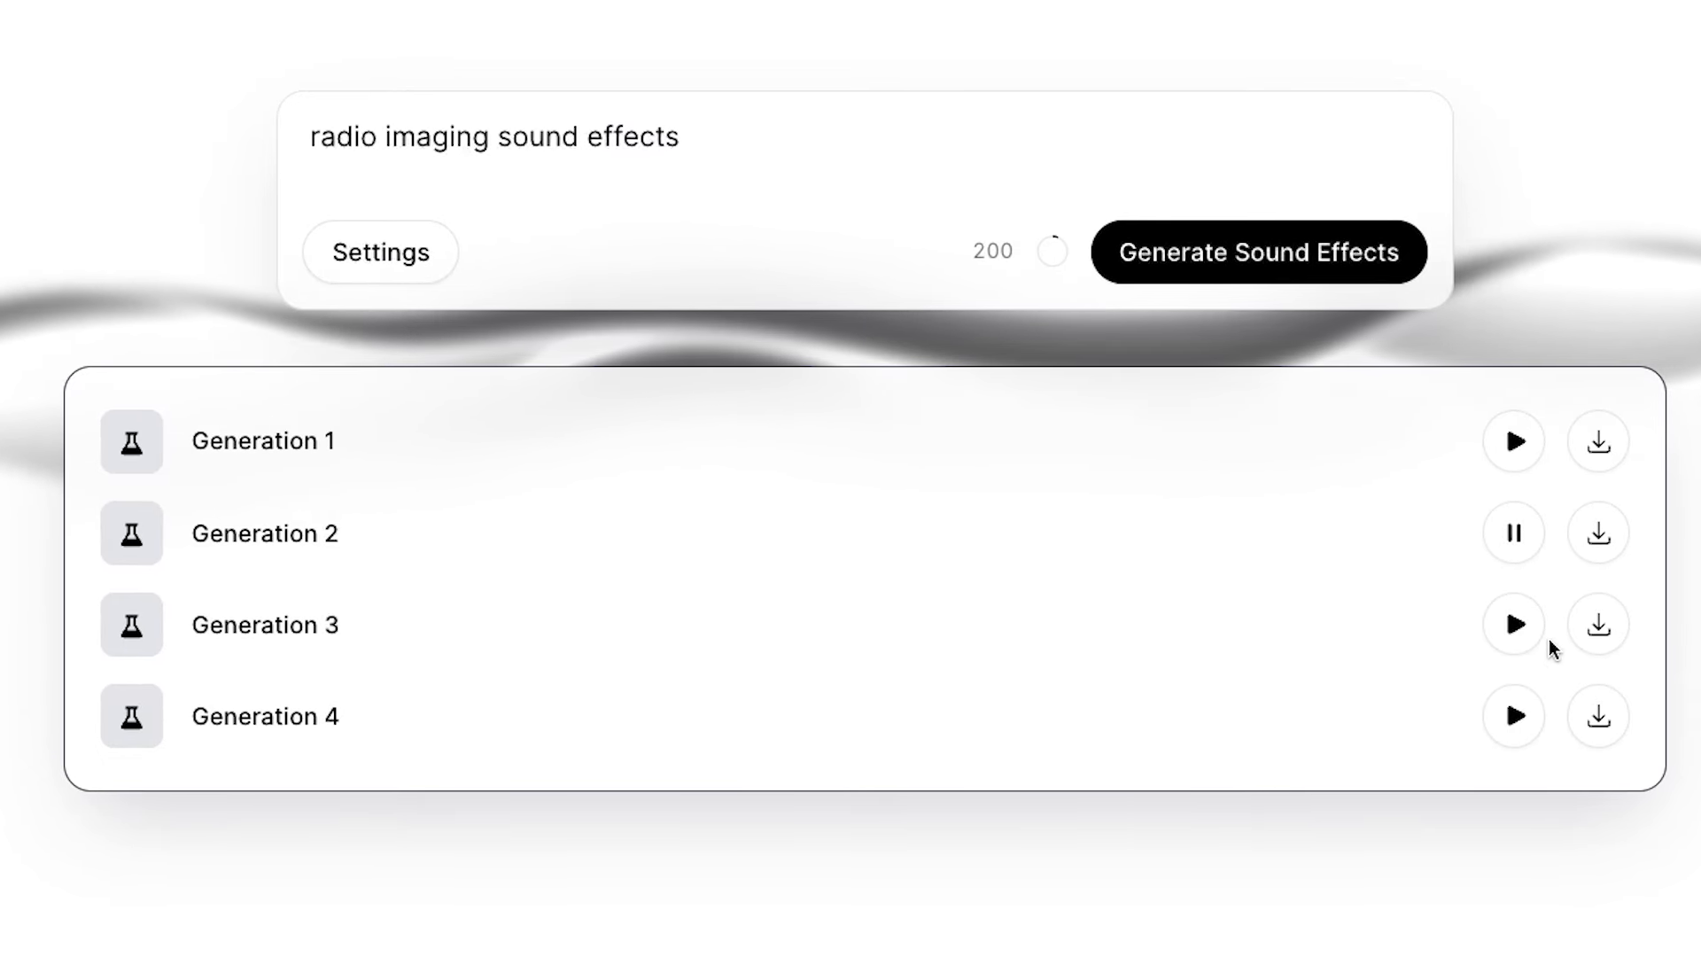
{"action": "left_click", "coordinate": [1511, 627]}
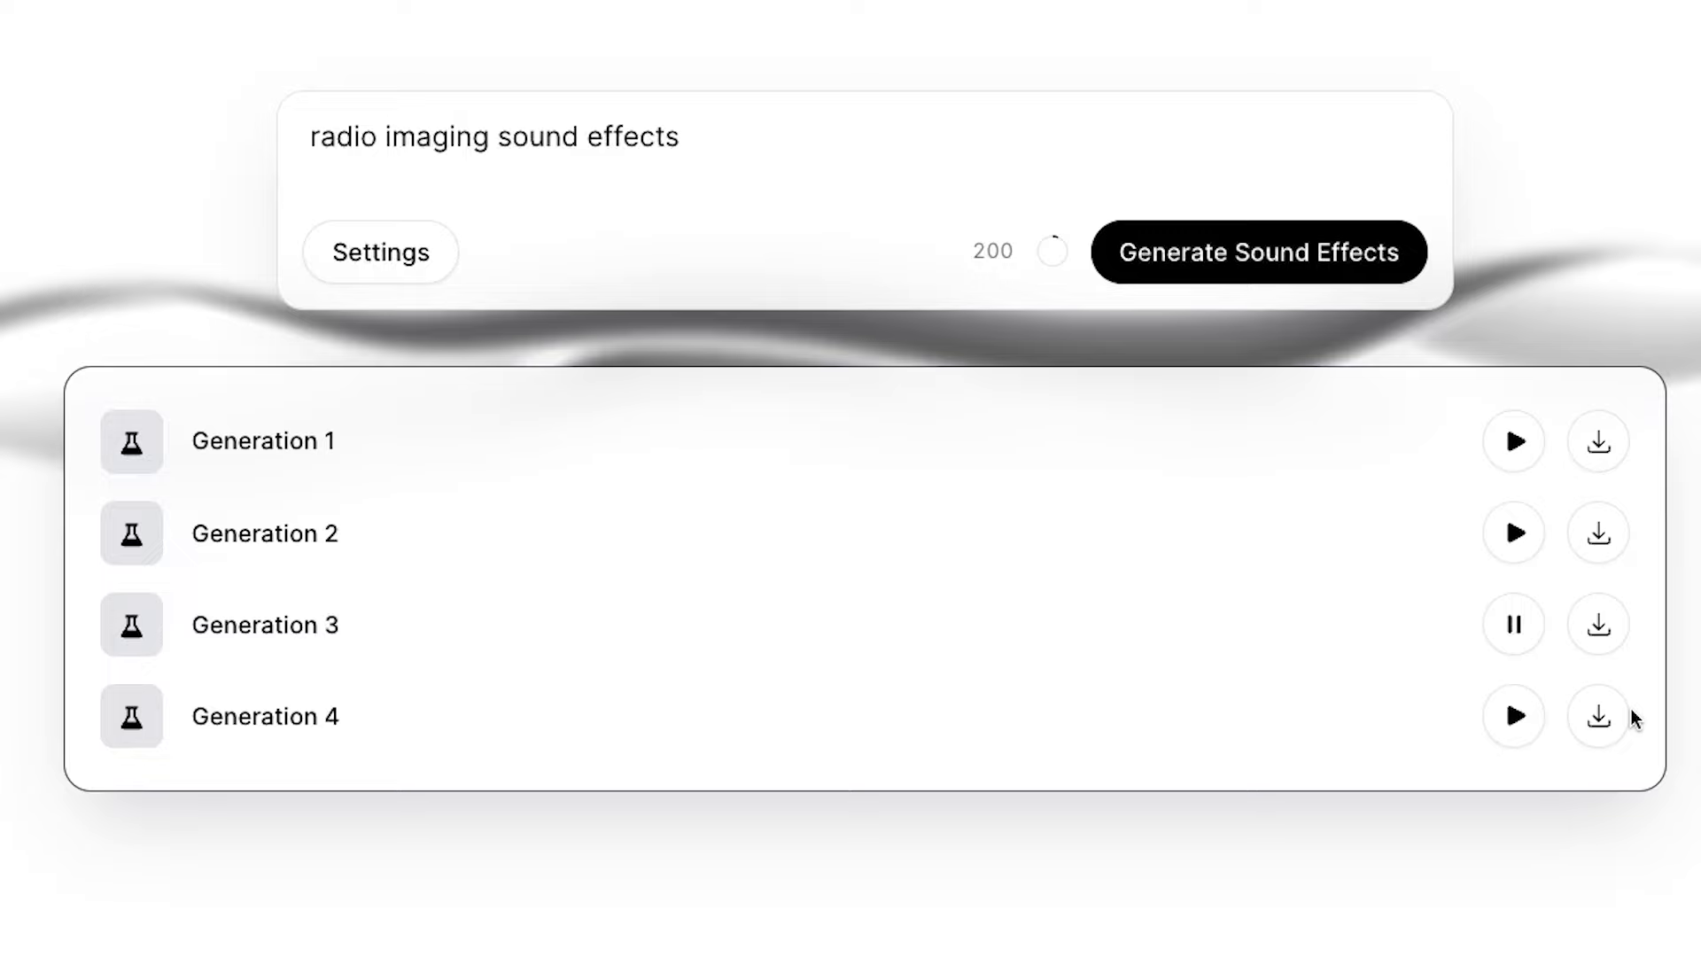
{"action": "left_click", "coordinate": [1504, 719]}
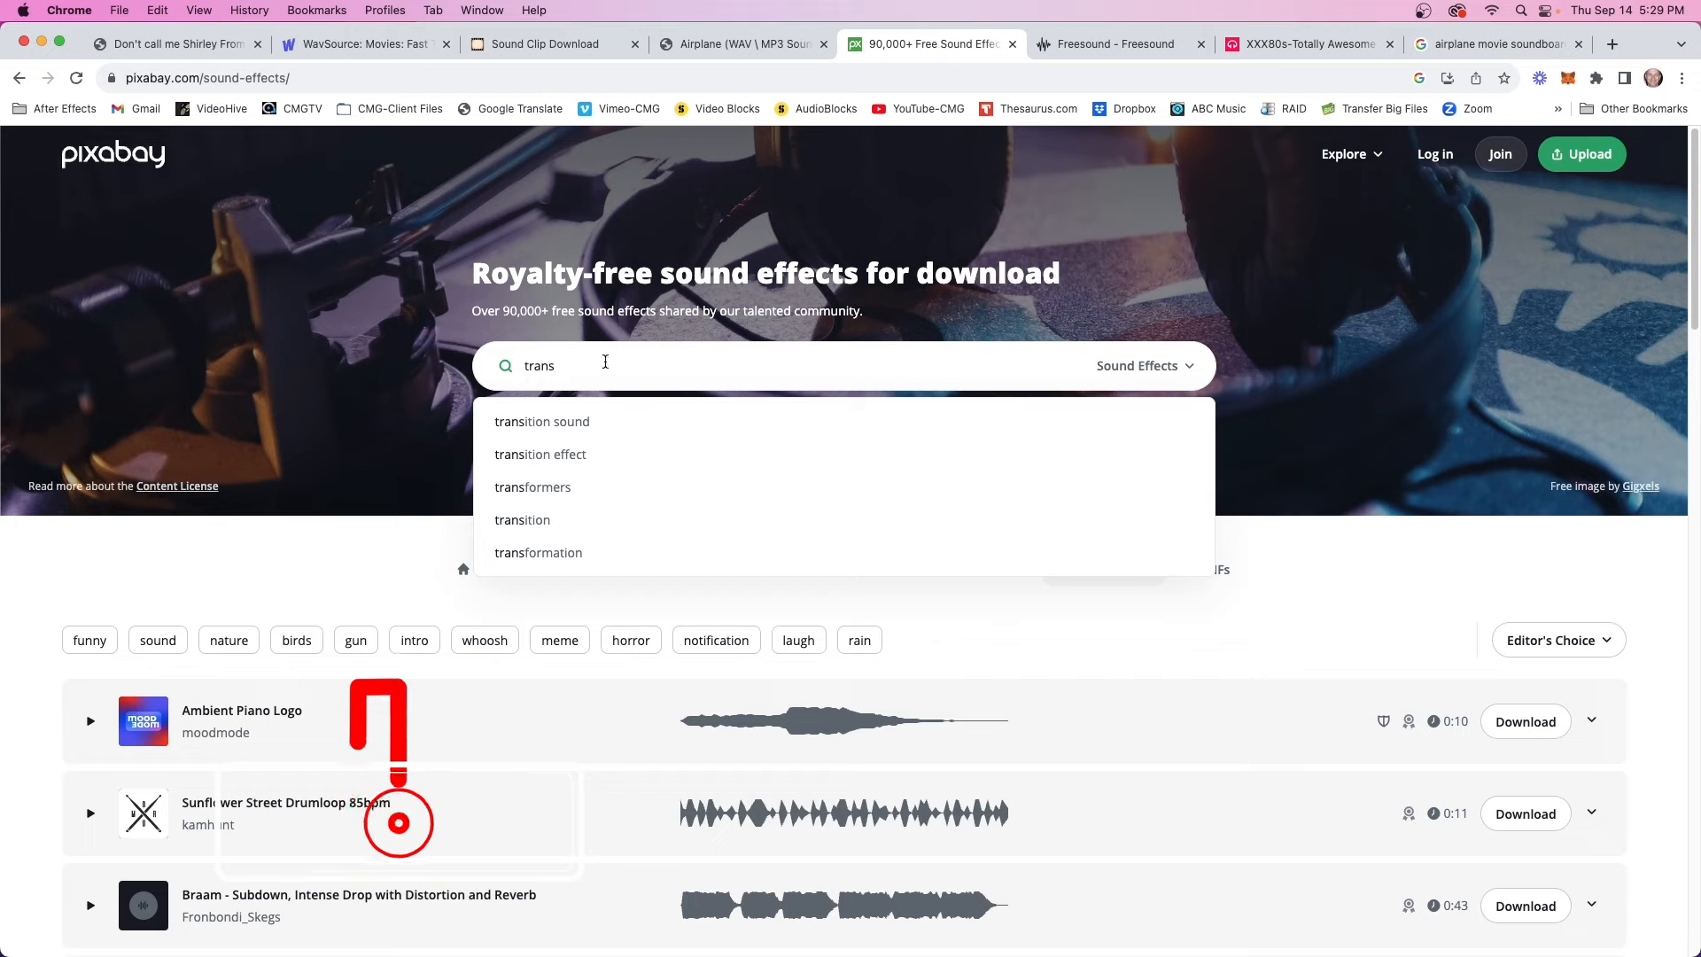
- Search Pixabay for "transition effect" sounds and Freesound for "radio imaging", and browse and preview the results
{"action": "left_click", "coordinate": [589, 455]}
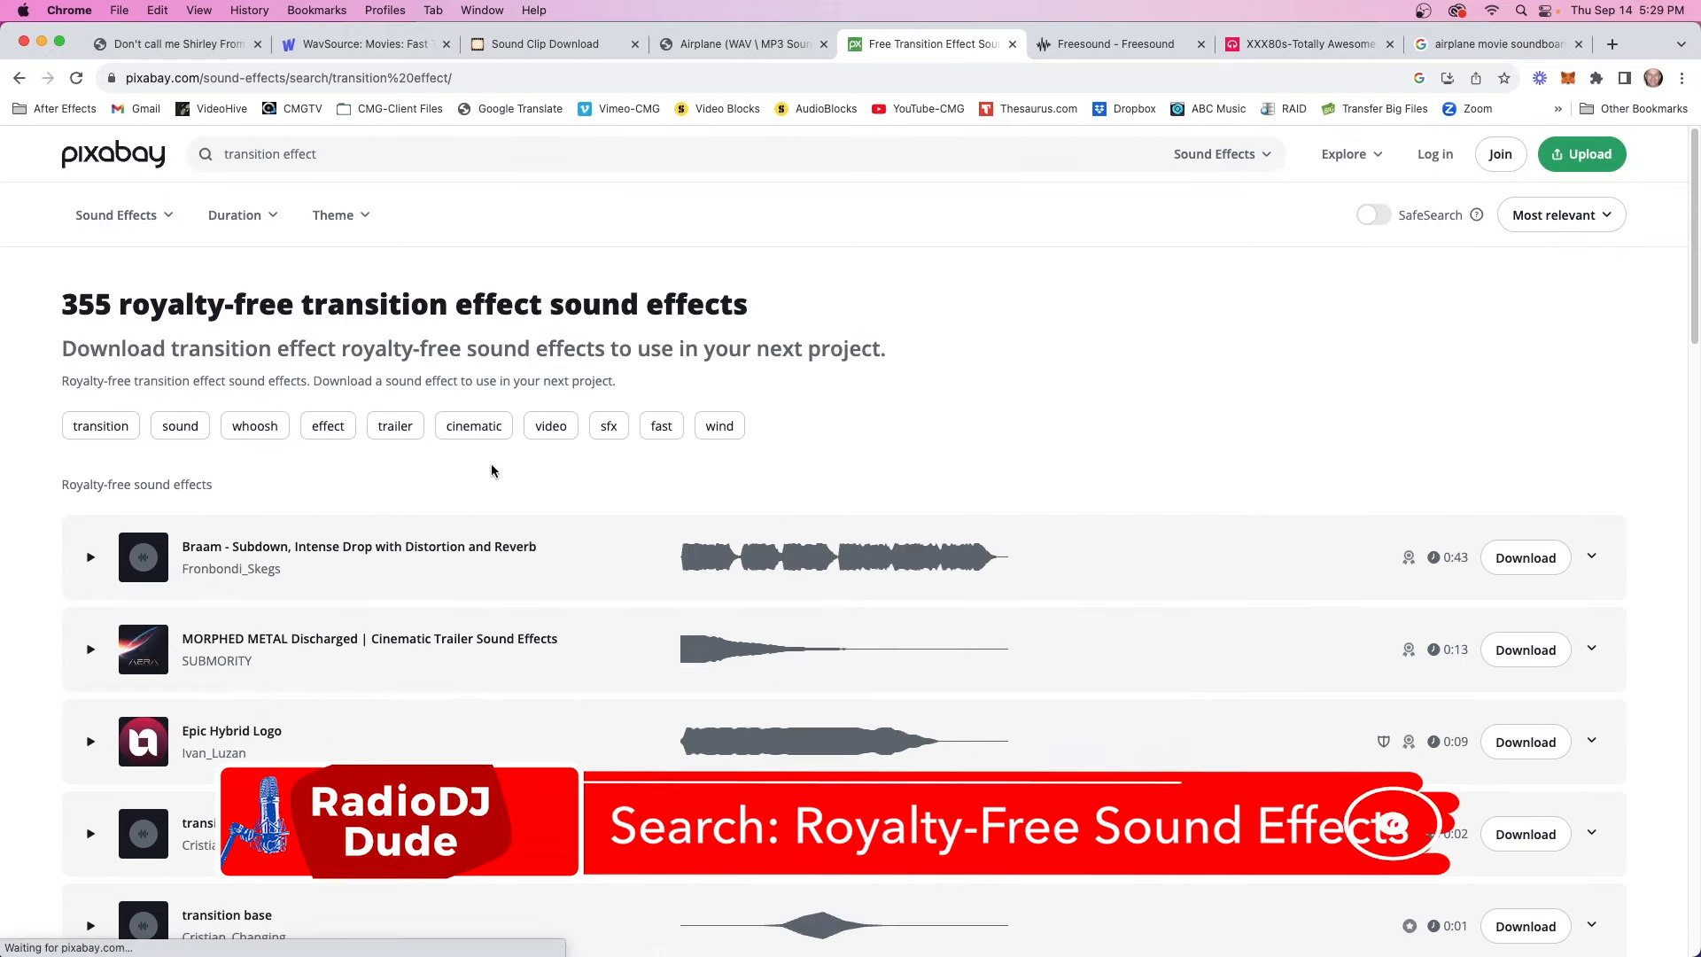
{"action": "scroll", "coordinate": [463, 633], "scroll_direction": "down", "scroll_amount": 5}
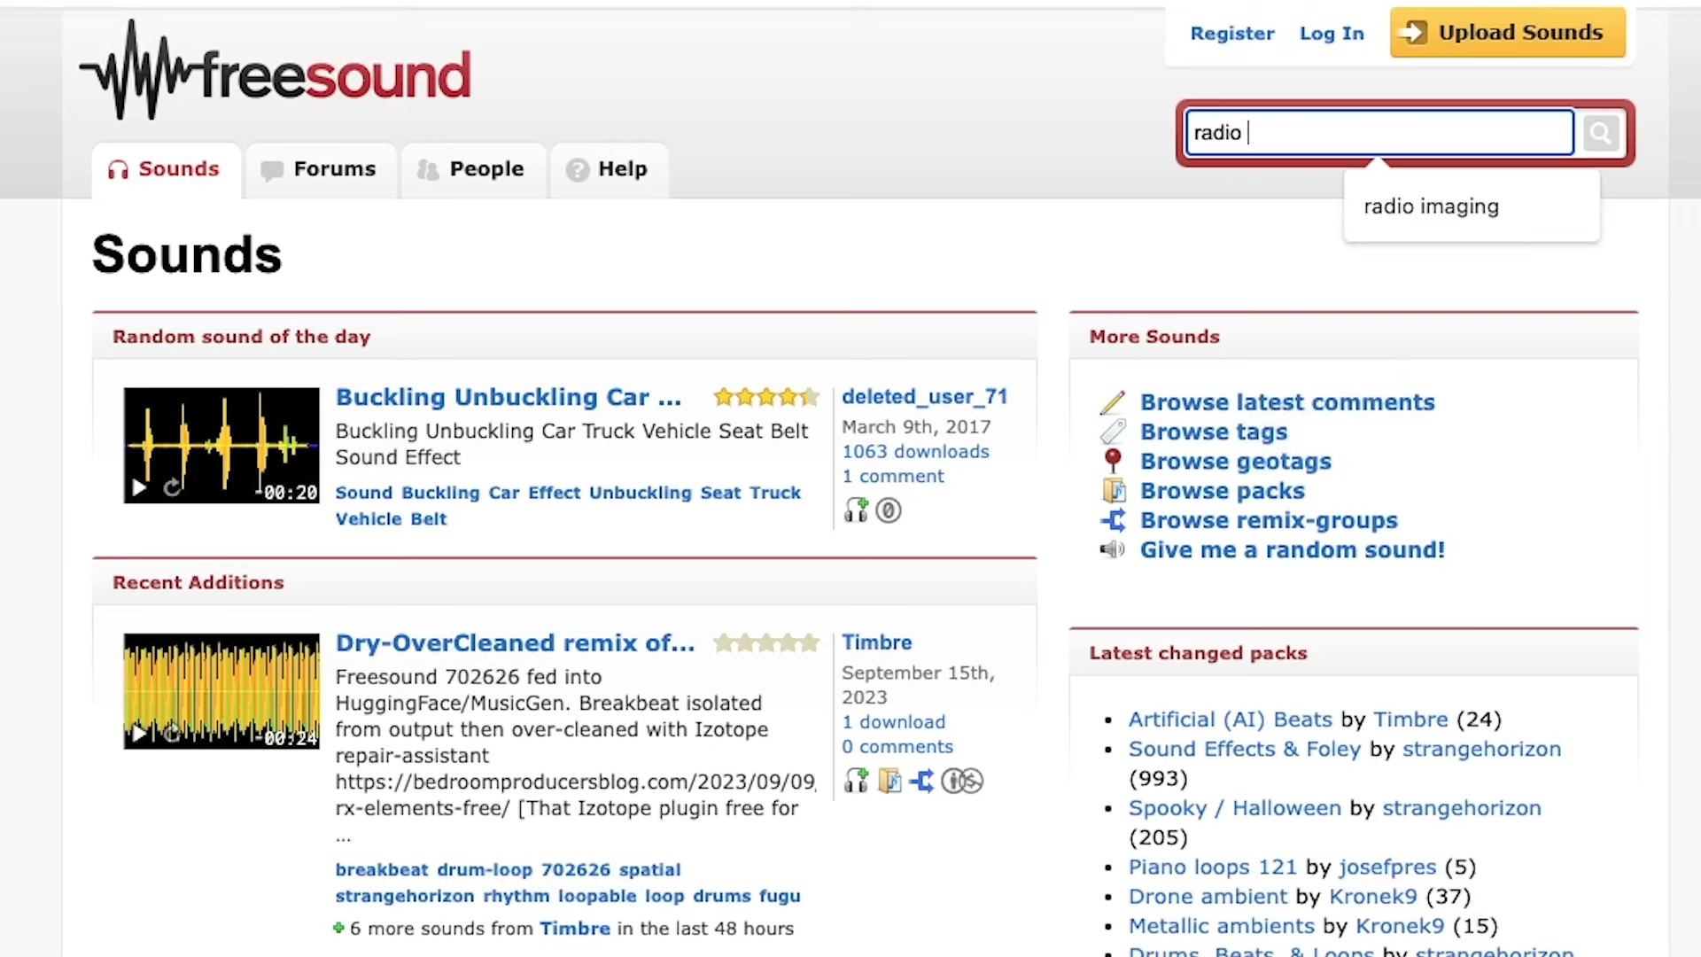
{"action": "left_click", "coordinate": [1535, 186]}
{"action": "key", "text": "Return"}
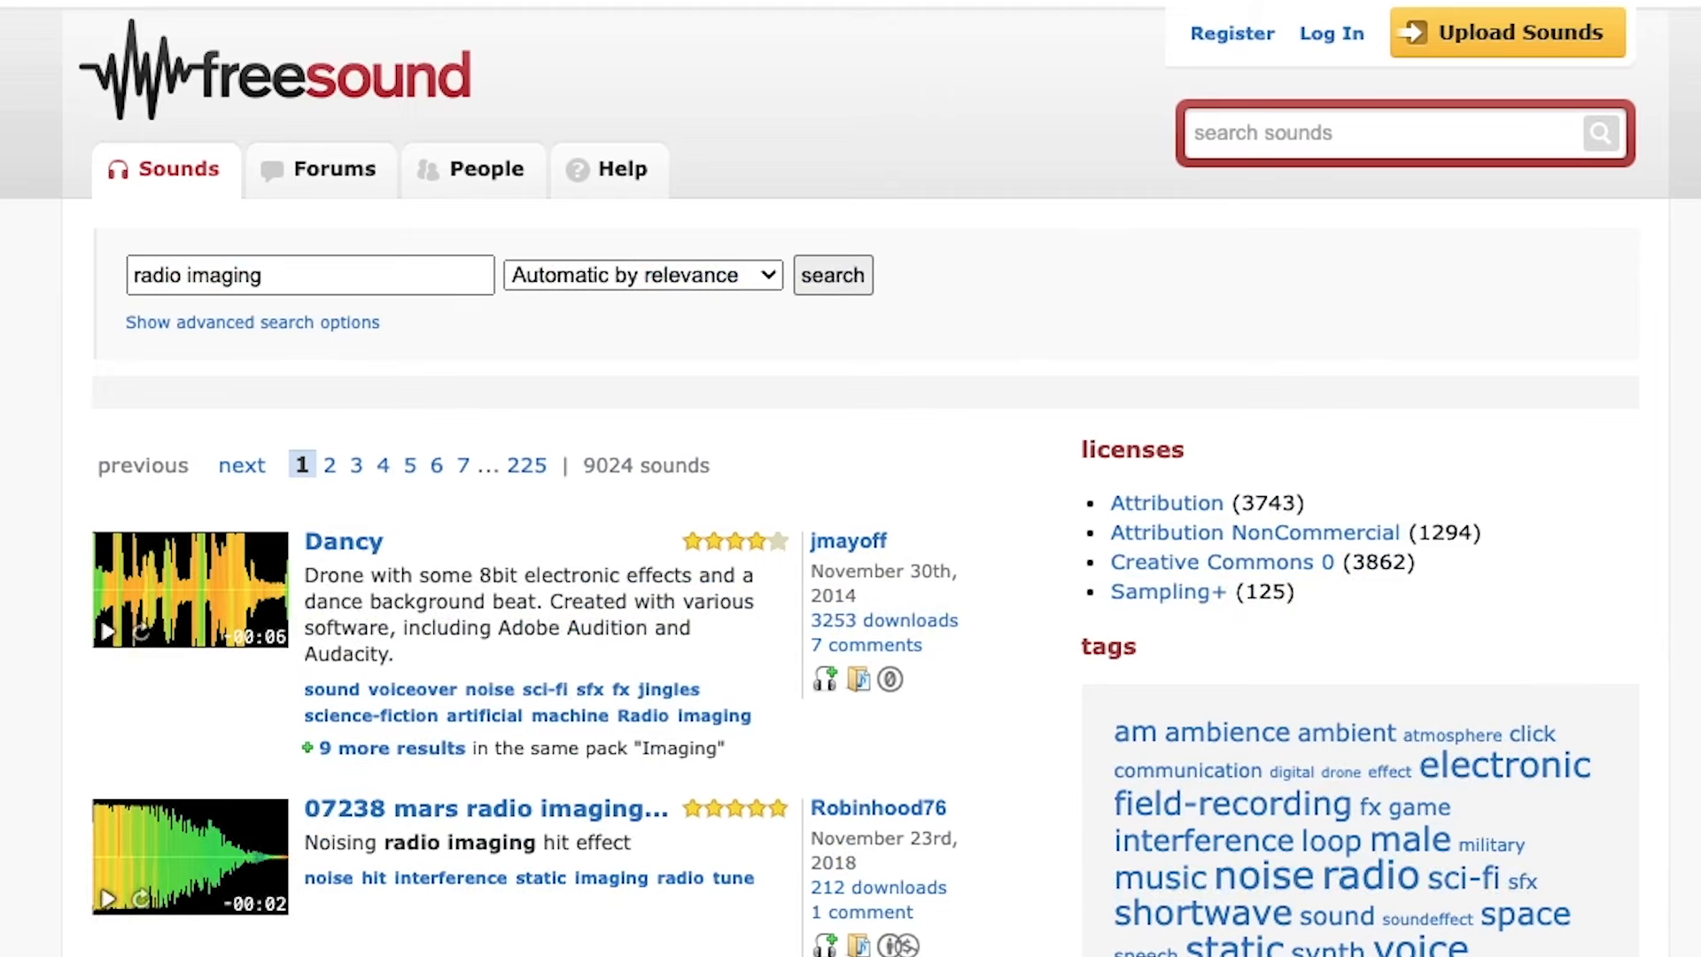
{"action": "scroll", "coordinate": [238, 849], "scroll_direction": "down", "scroll_amount": 10}
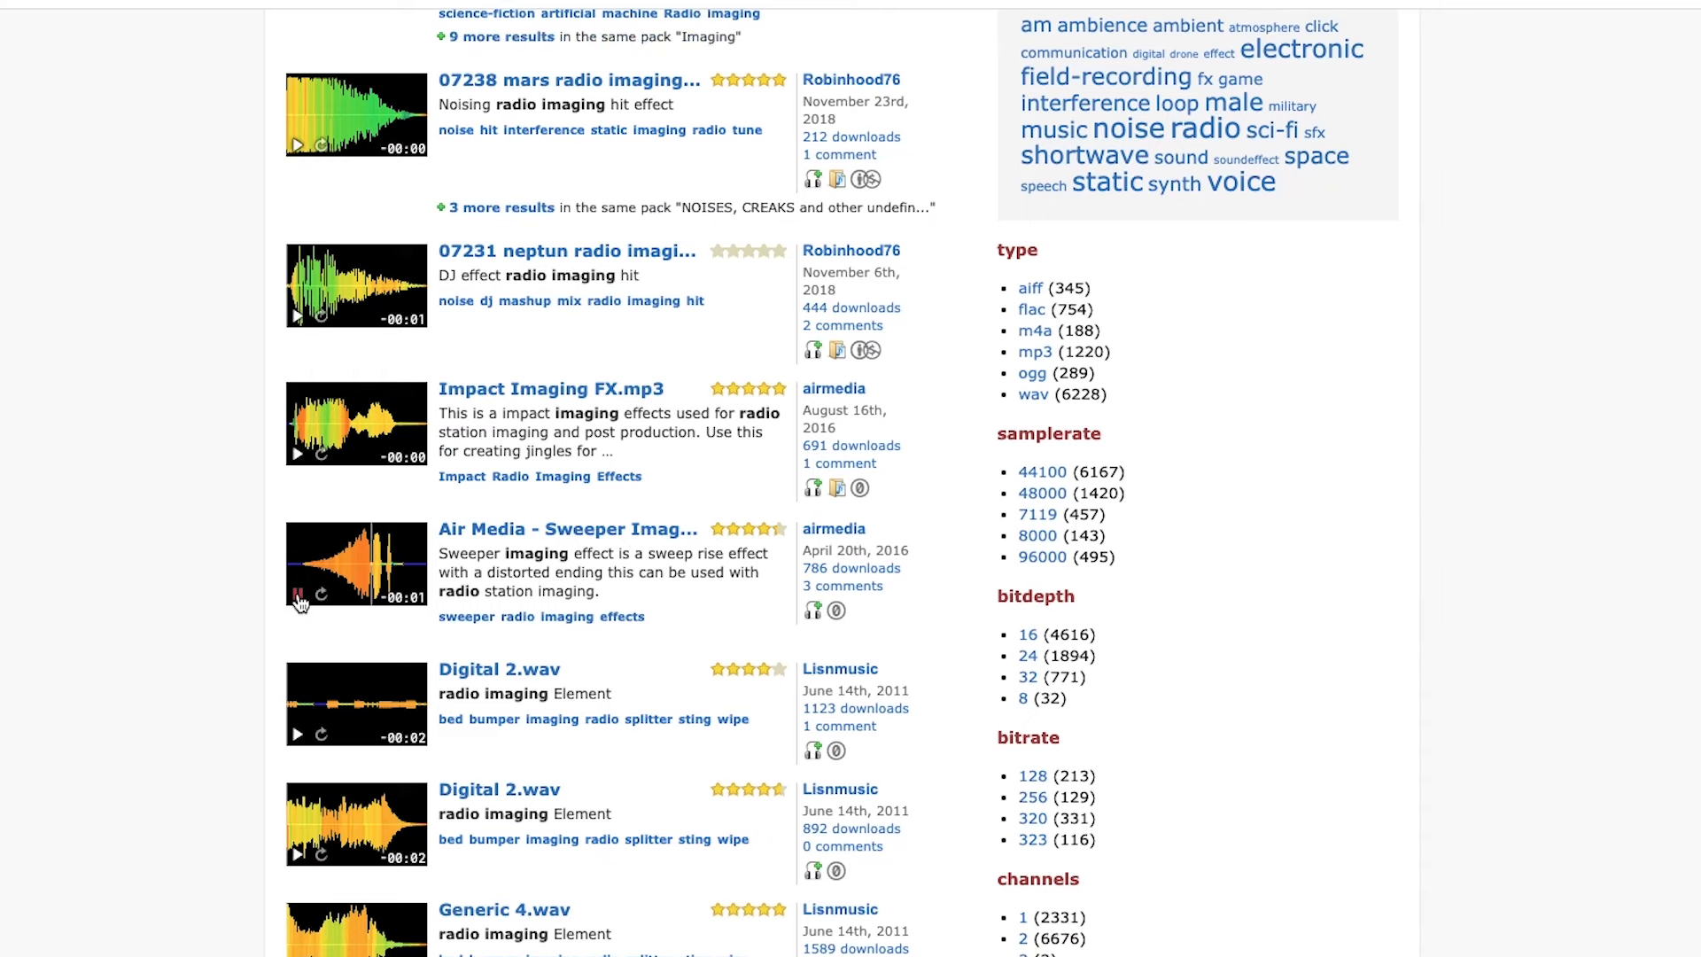
{"action": "scroll", "coordinate": [220, 862], "scroll_direction": "down", "scroll_amount": 4}
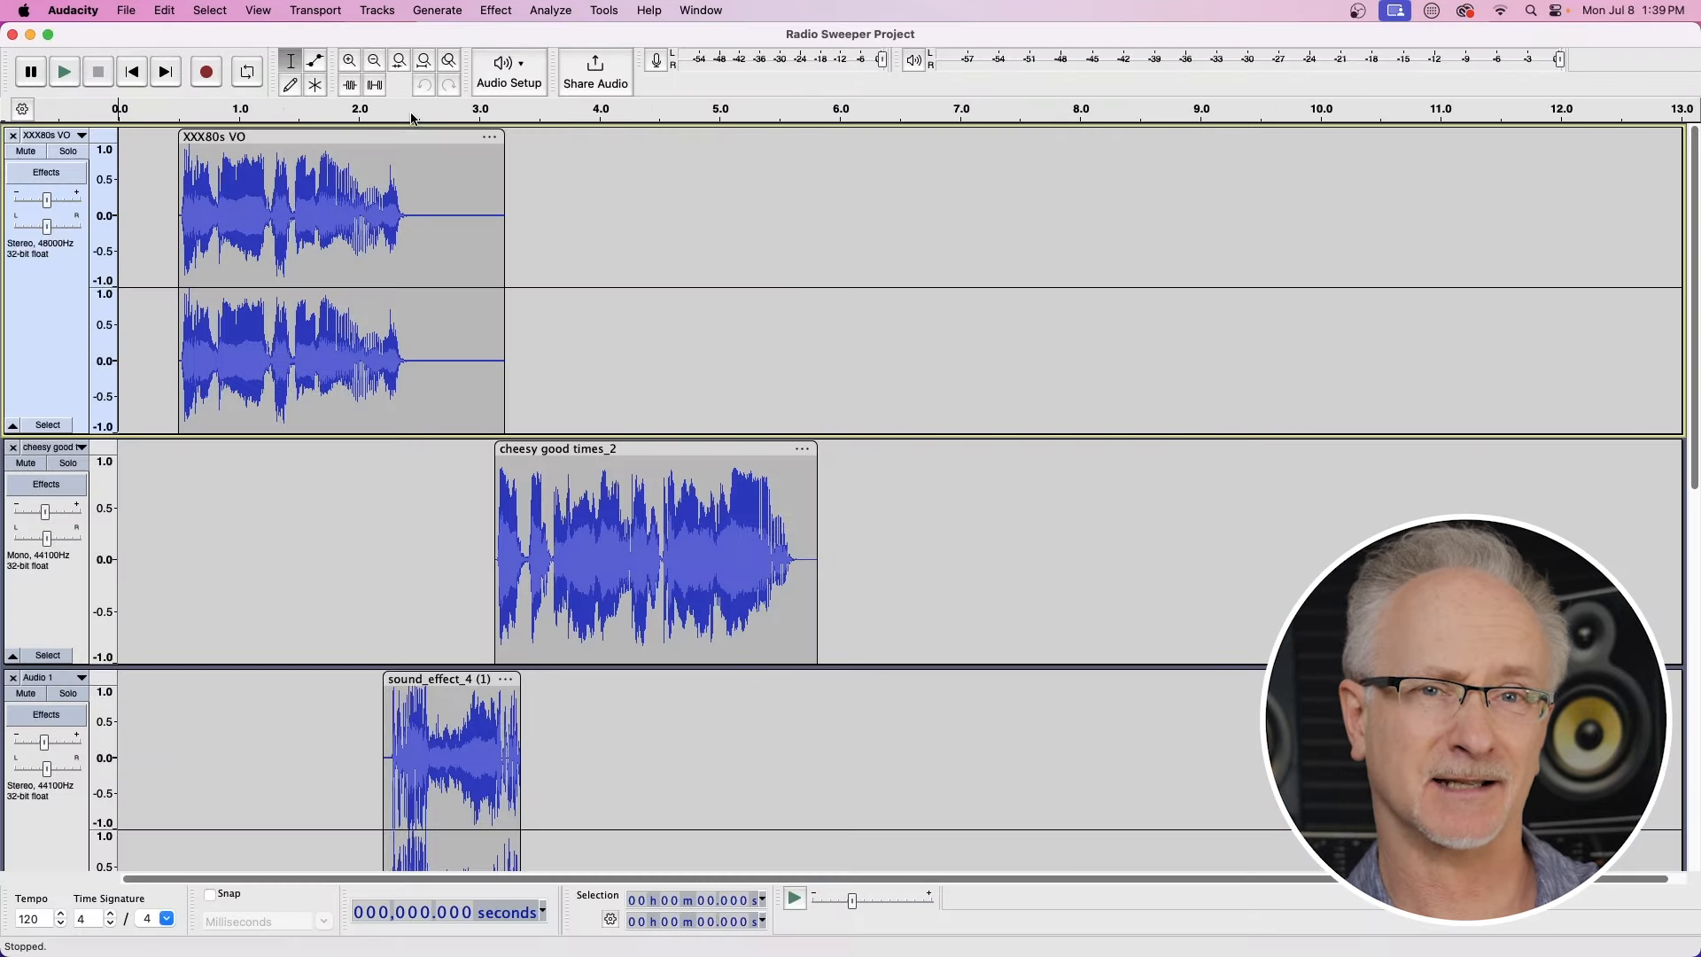
- Switch to the Radio Sweeper Project in Audacity and reduce the heights of the XXX80s VO, cheesy good times_2 and Audio 1 tracks
{"action": "scroll", "coordinate": [229, 469], "scroll_direction": "down", "scroll_amount": 10}
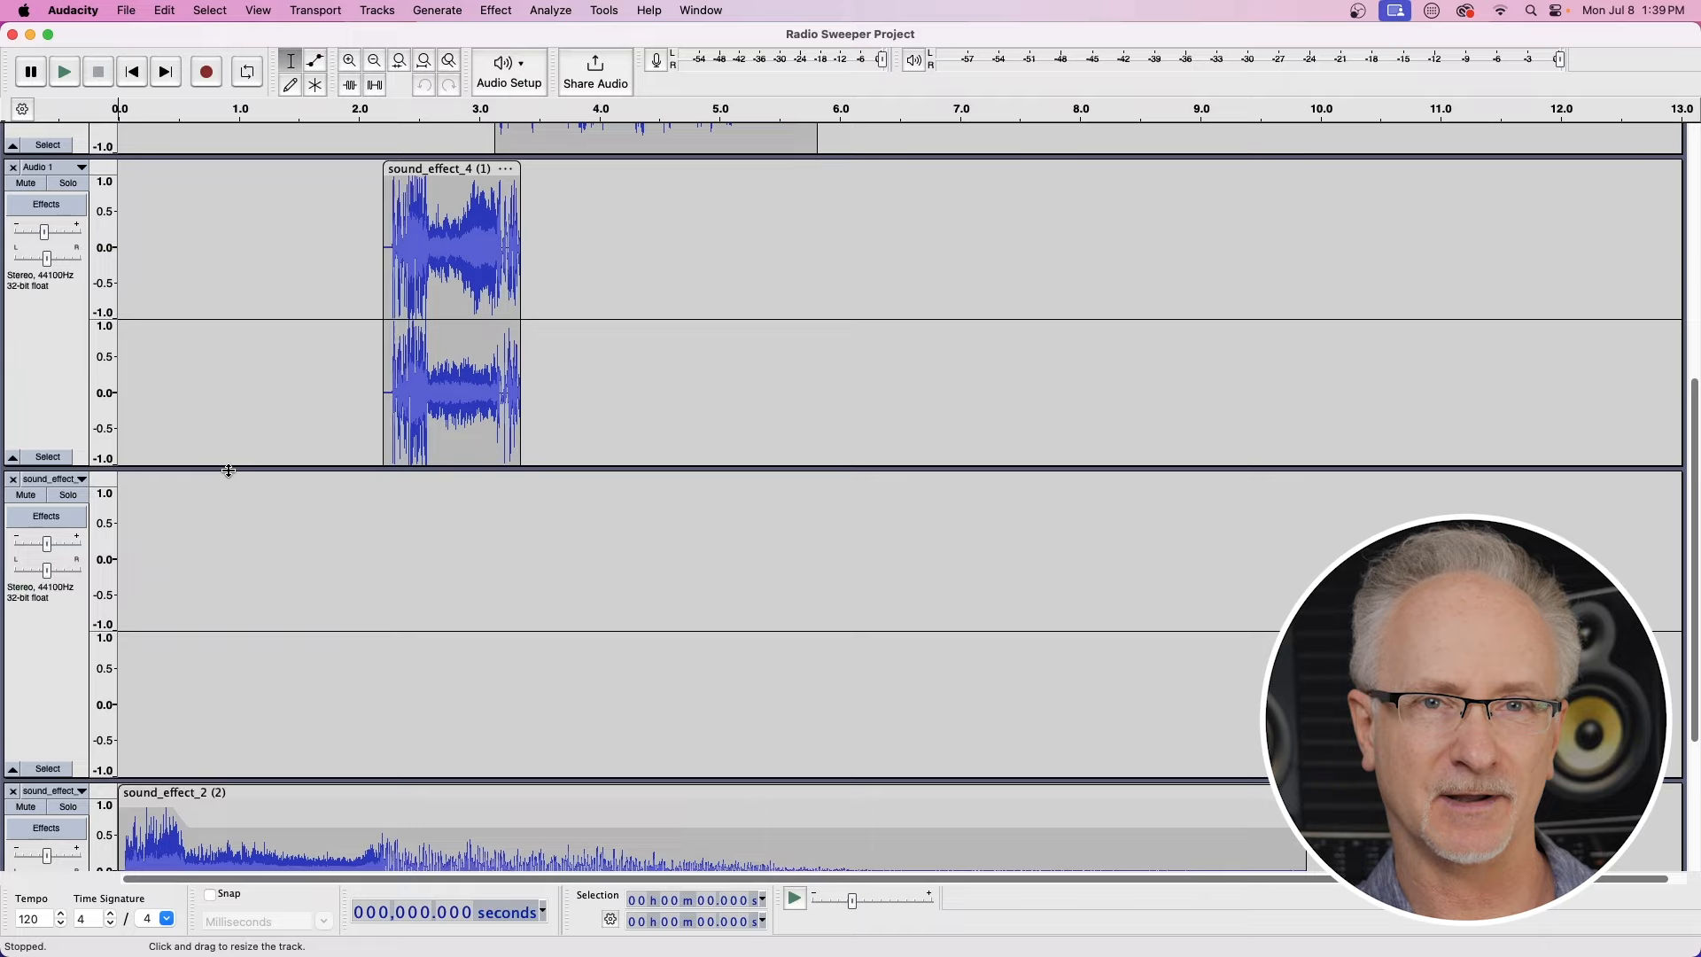
{"action": "scroll", "coordinate": [229, 470], "scroll_direction": "up", "scroll_amount": 10}
{"action": "left_click_drag", "start_coordinate": [240, 438], "coordinate": [246, 372]}
{"action": "left_click_drag", "start_coordinate": [225, 594], "coordinate": [232, 568]}
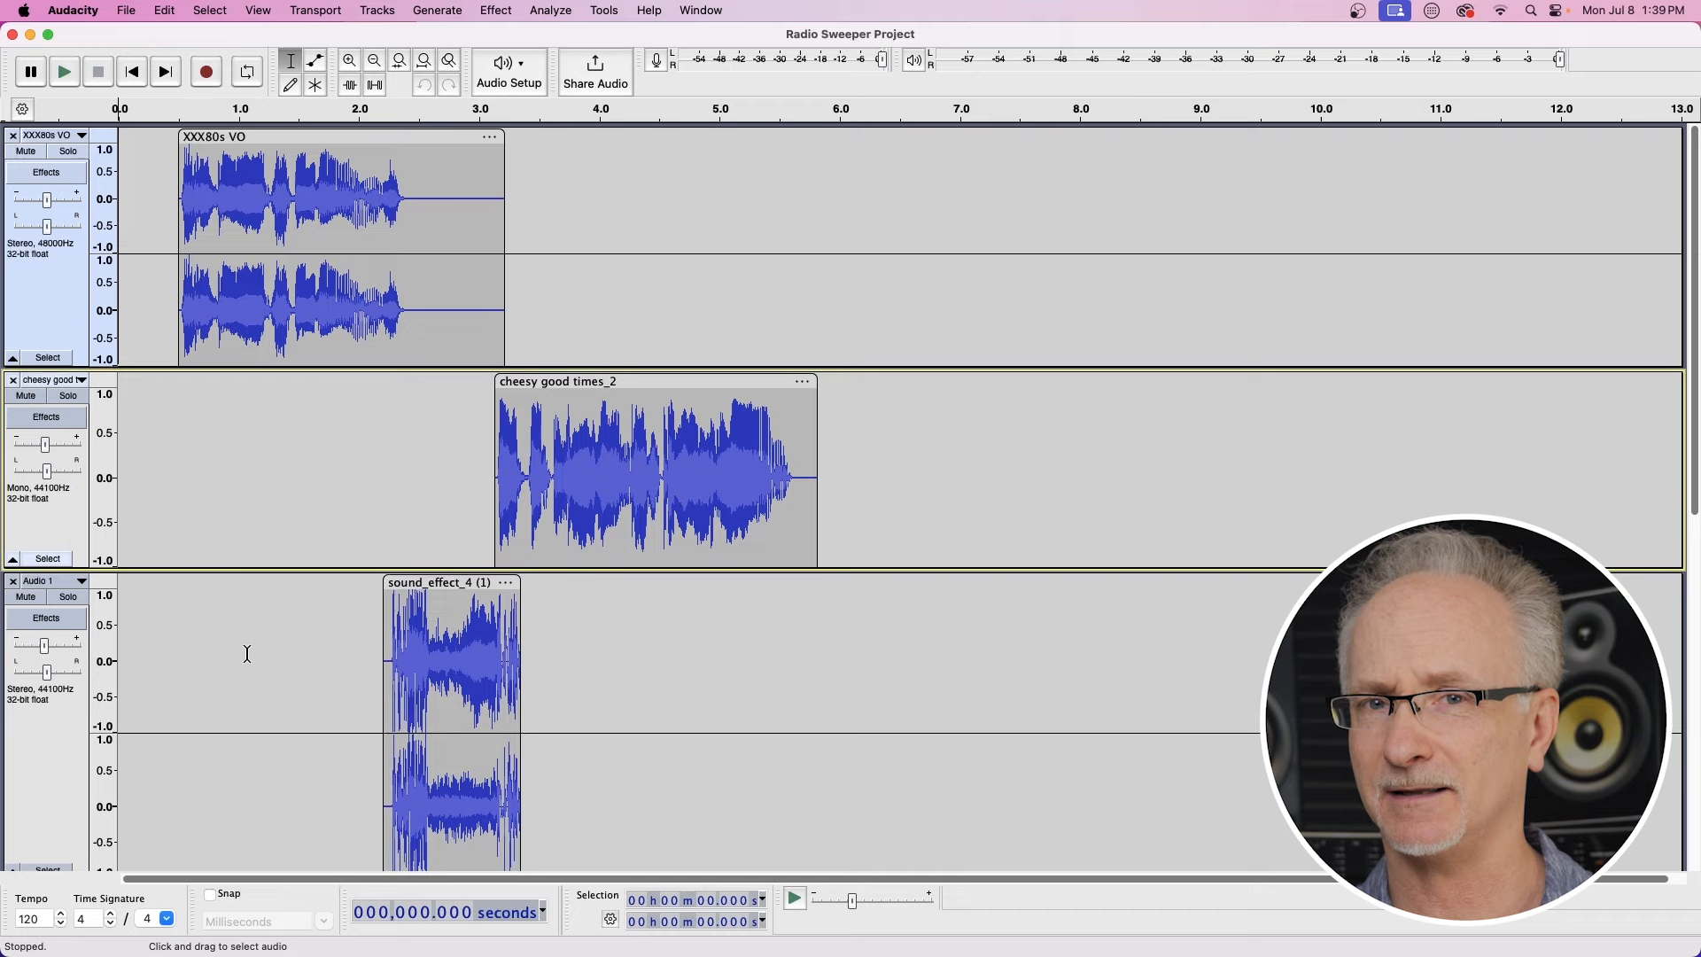
{"action": "scroll", "coordinate": [248, 654], "scroll_direction": "down", "scroll_amount": 5}
{"action": "left_click_drag", "start_coordinate": [251, 638], "coordinate": [254, 588]}
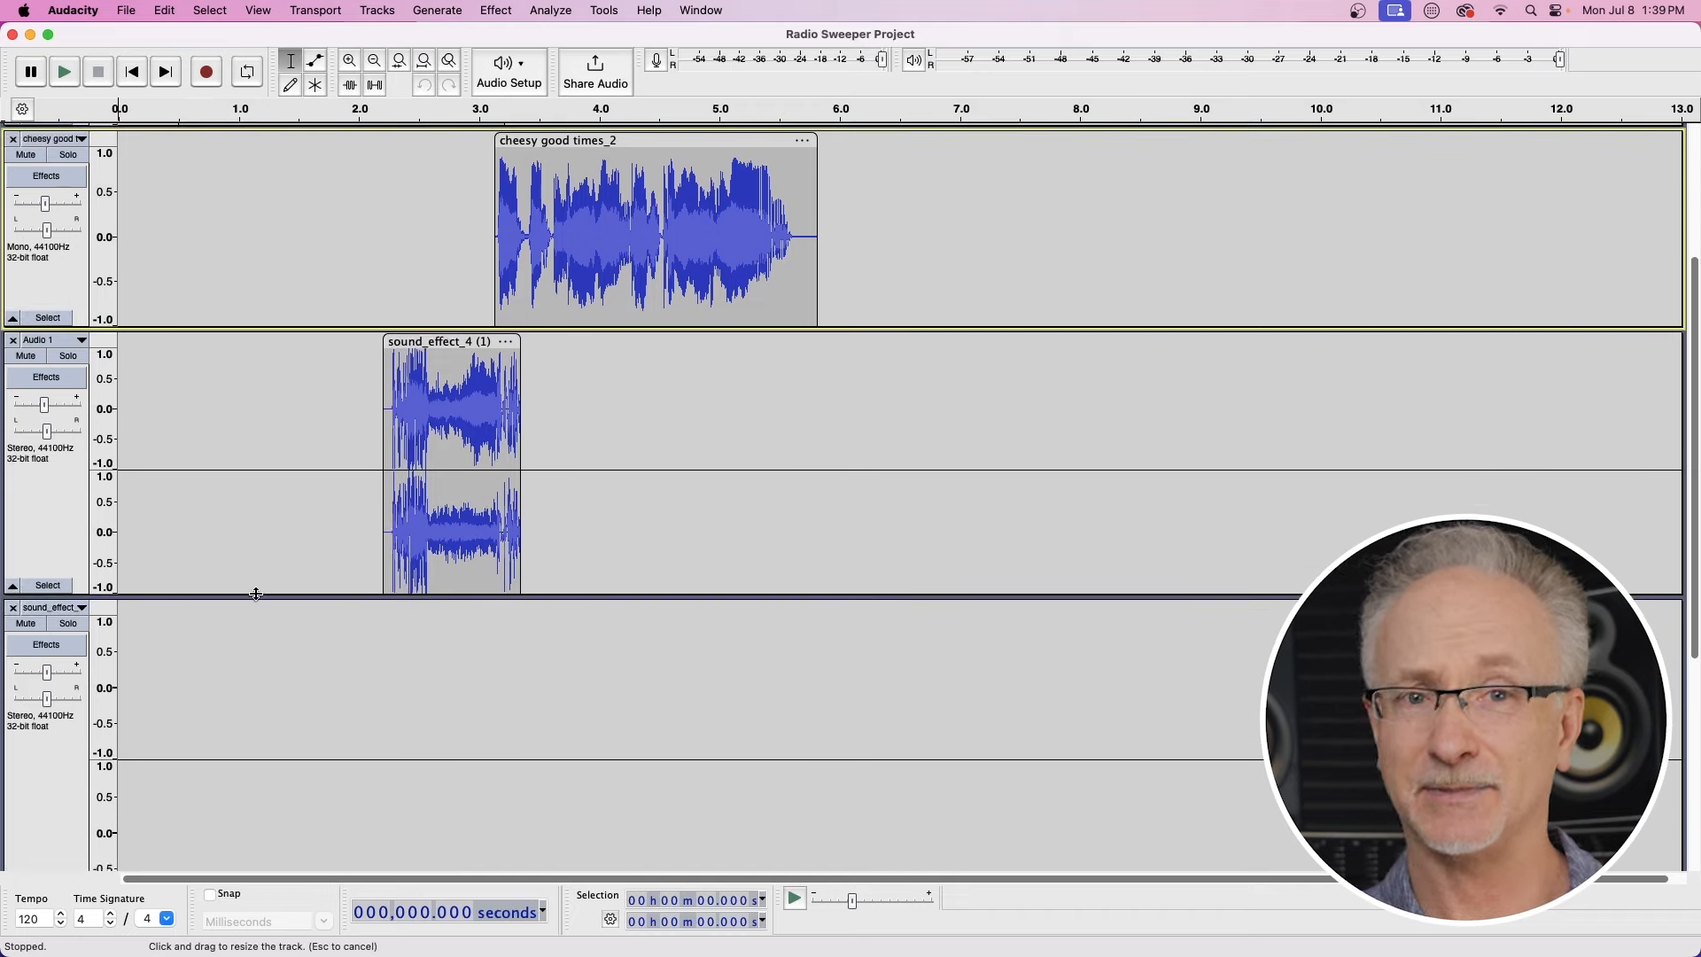
{"action": "scroll", "coordinate": [255, 587], "scroll_direction": "up", "scroll_amount": 5}
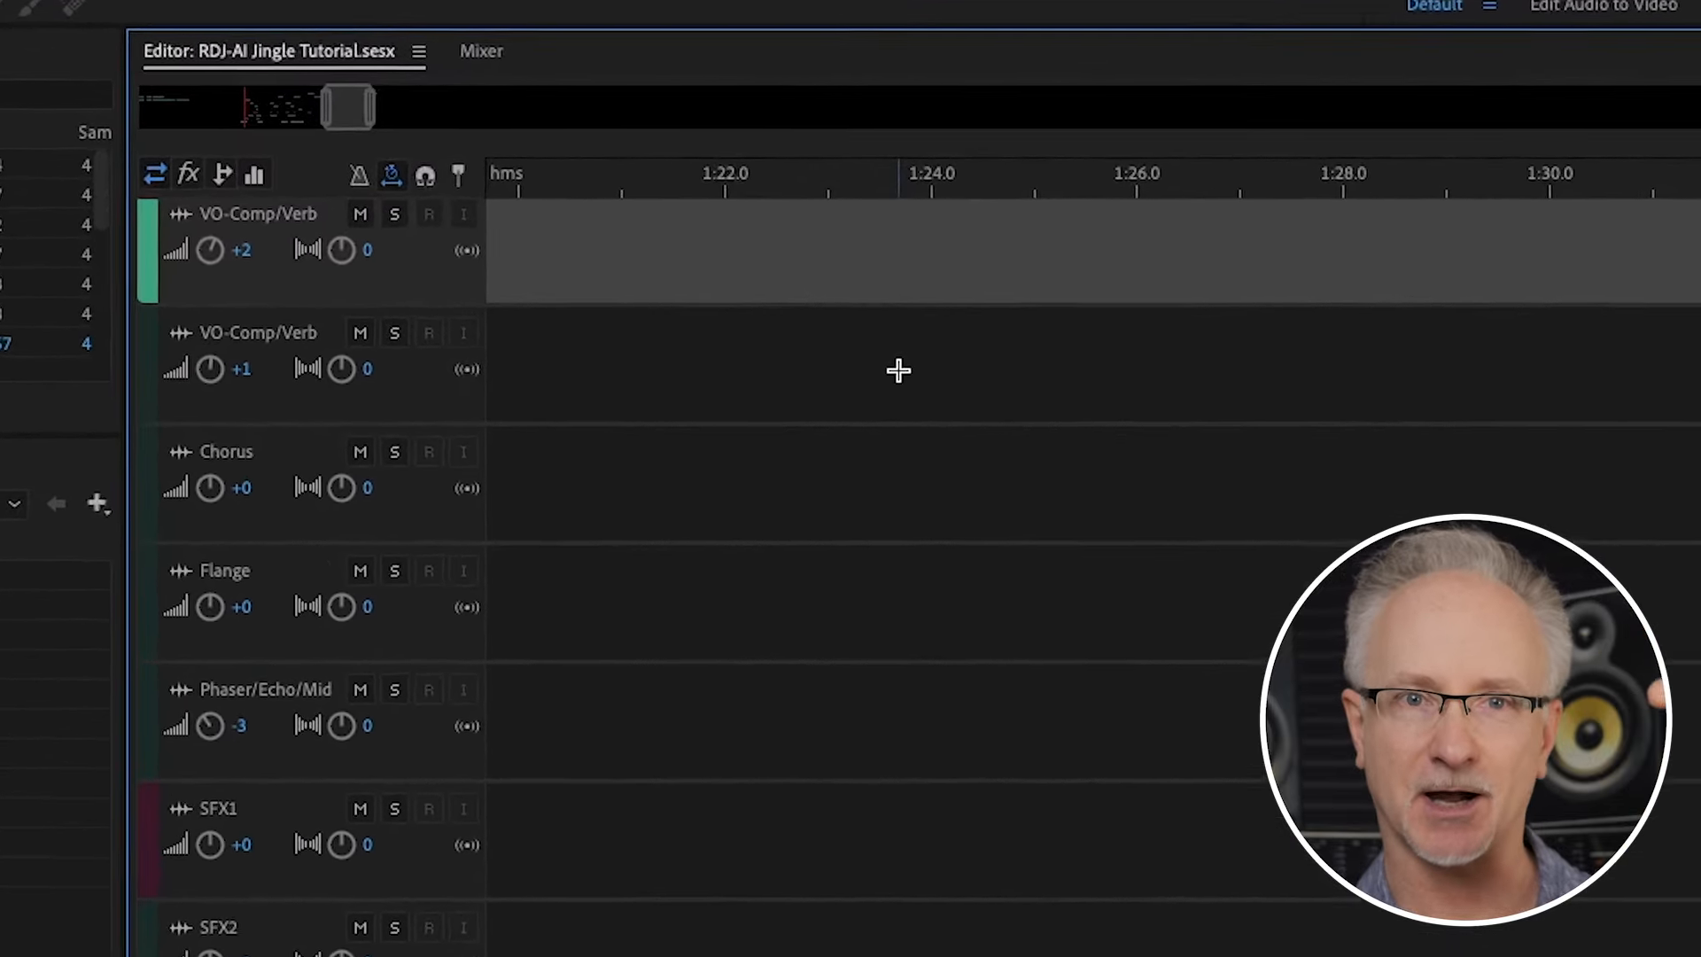
- Switch to Adobe Audition and go through the session's tracks from the second VO-Comp/Verb down to Music, with their effects racks shown
{"action": "left_click", "coordinate": [898, 370]}
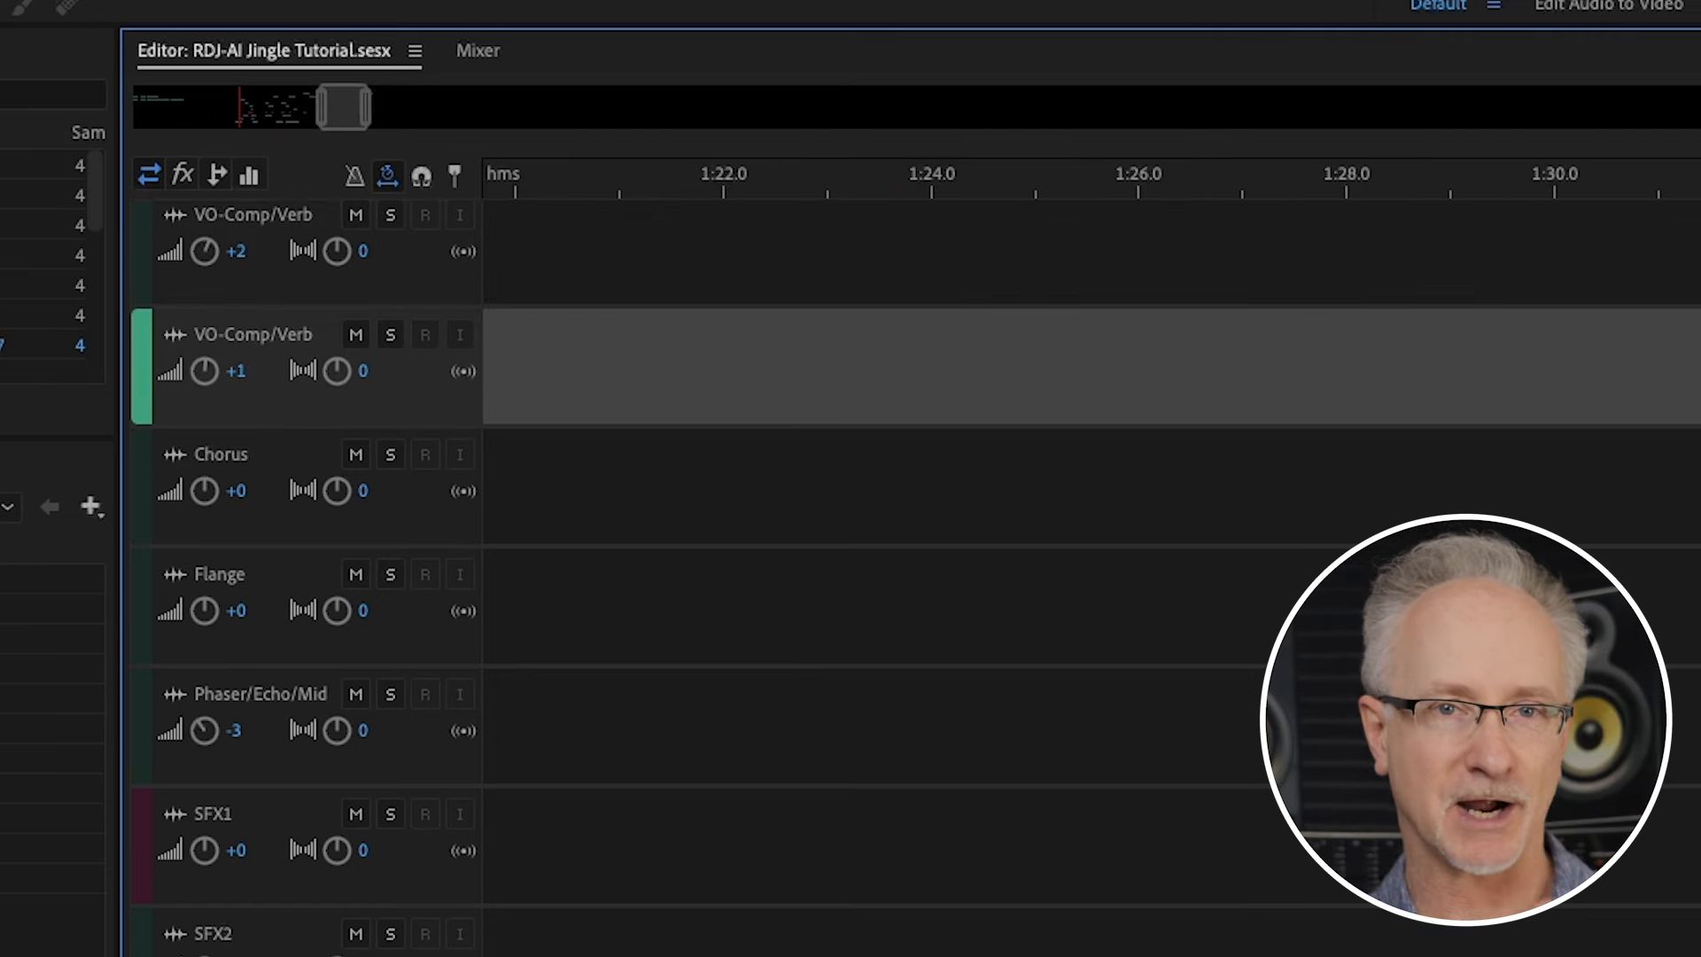
{"action": "left_click", "coordinate": [2, 462]}
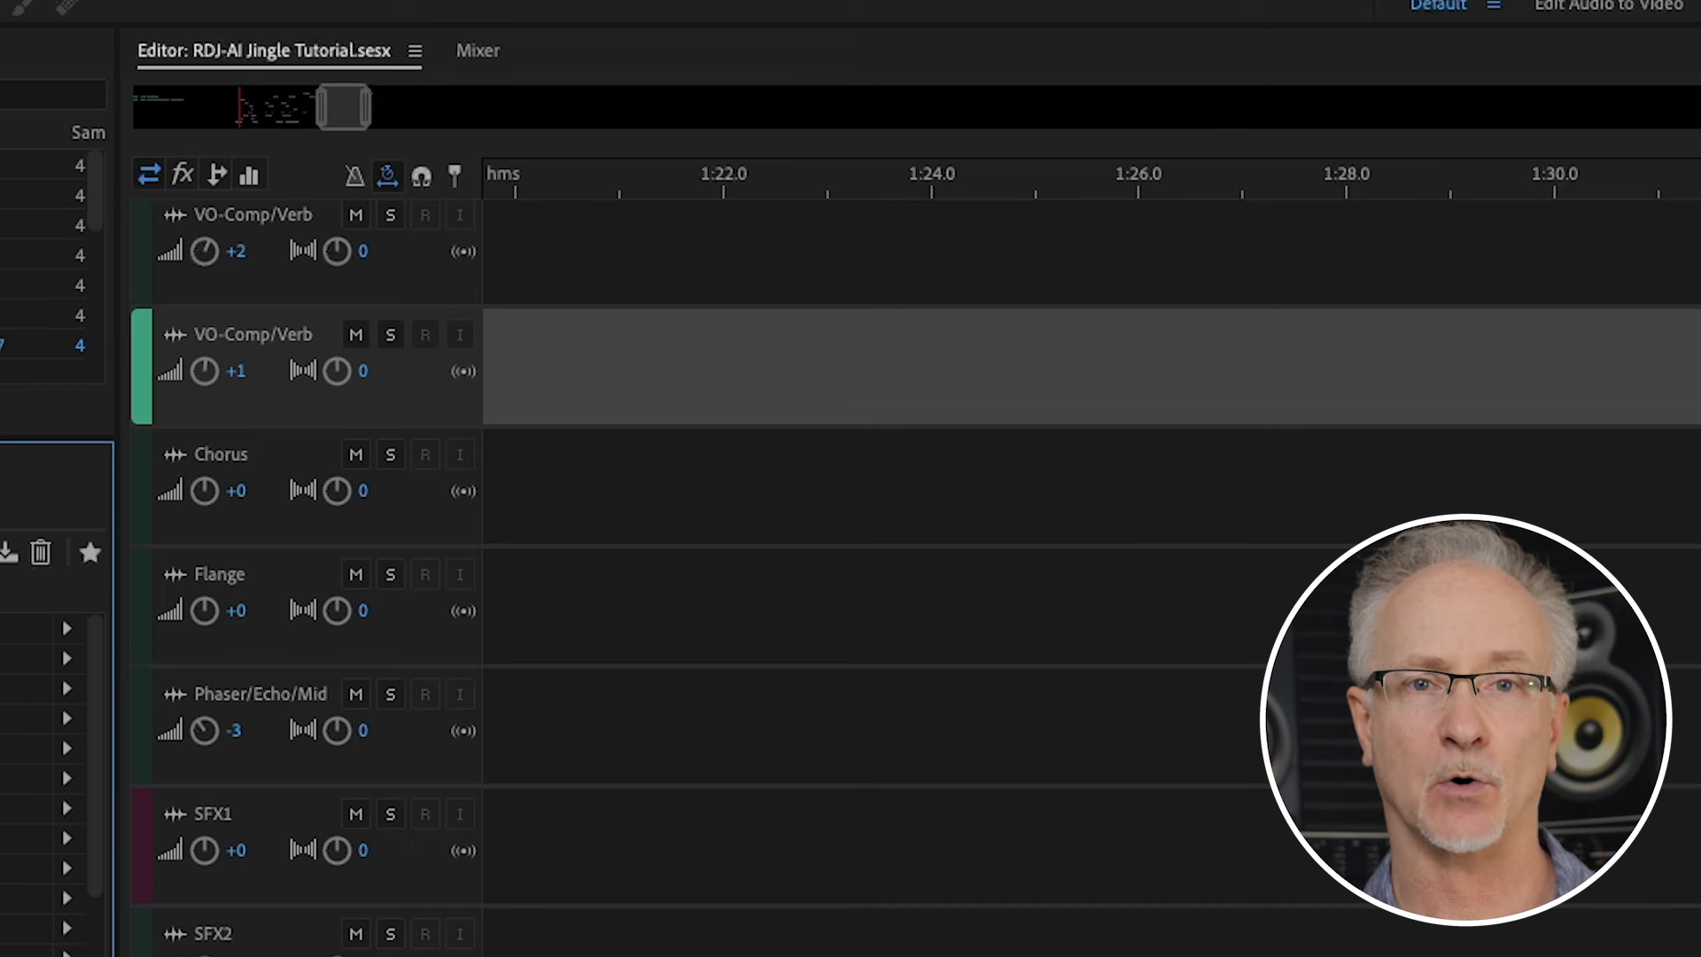
{"action": "left_click", "coordinate": [756, 470]}
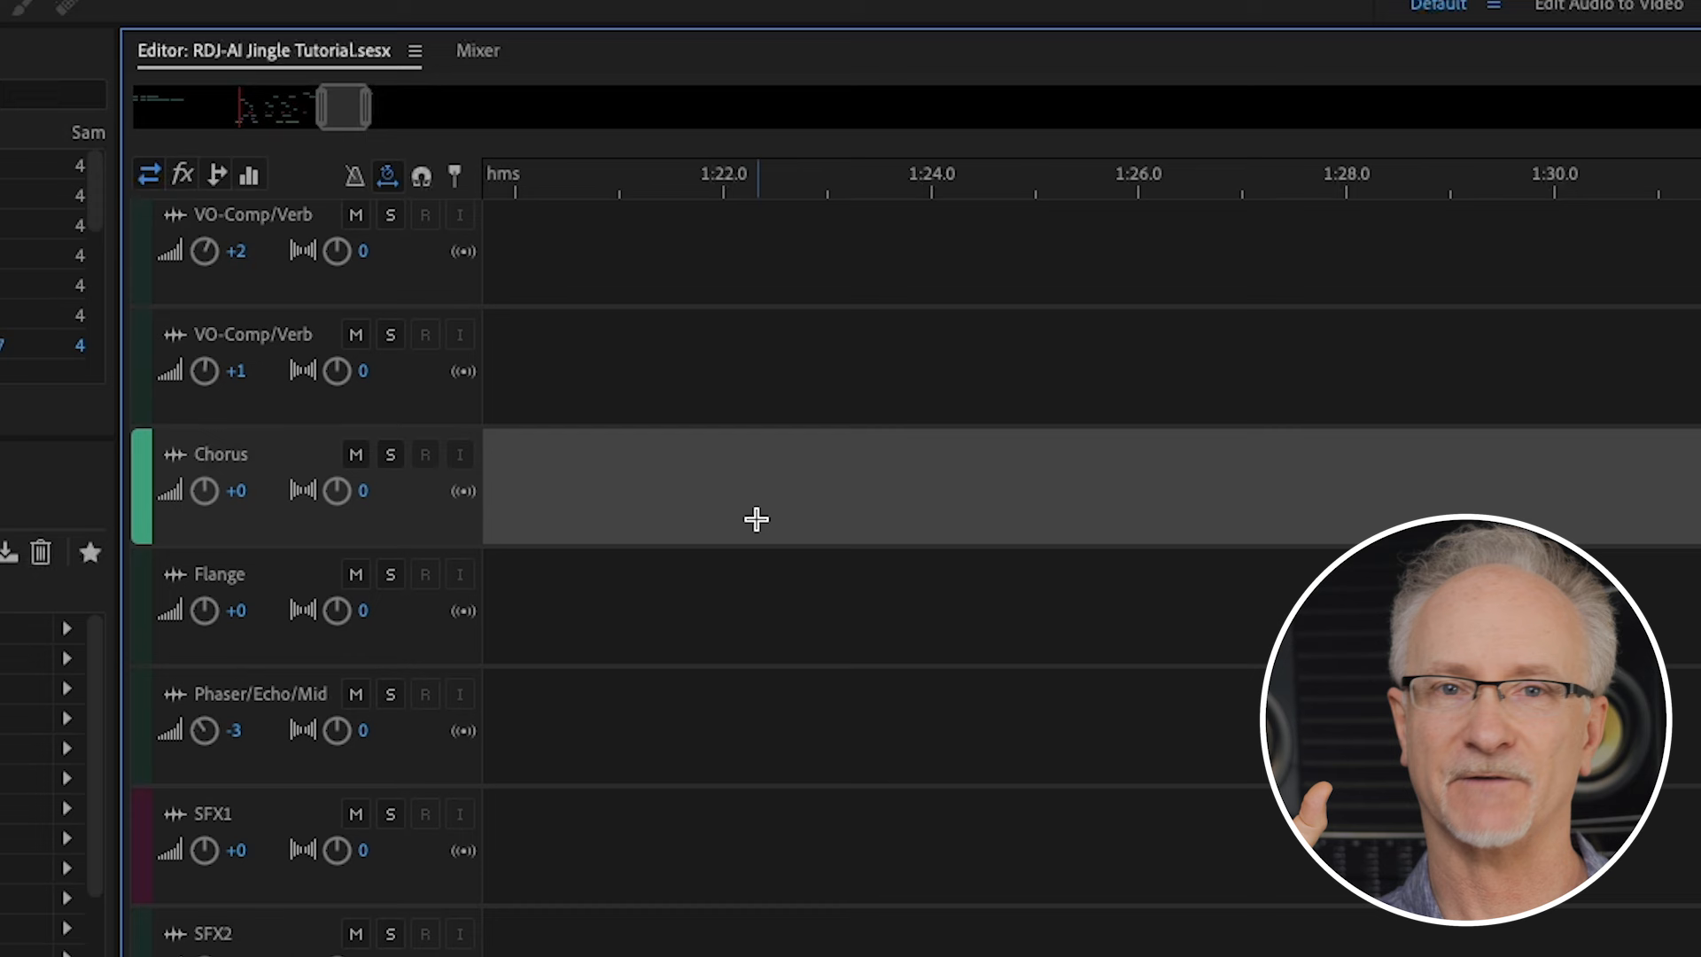
{"action": "left_click", "coordinate": [747, 599]}
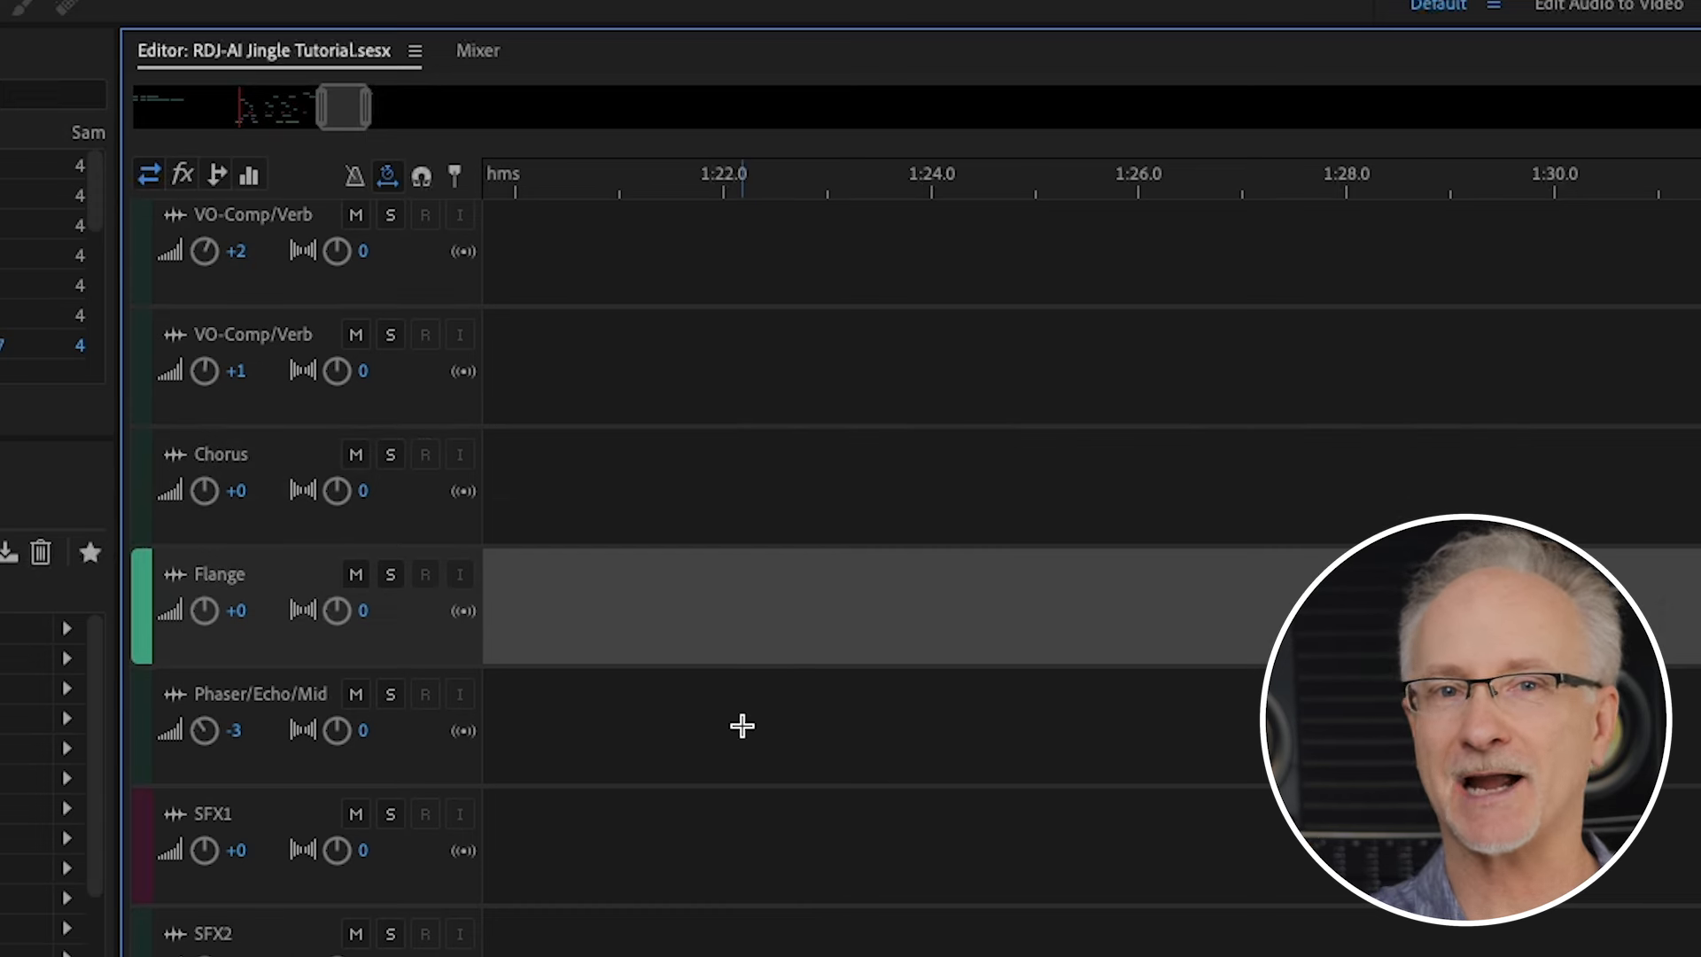
{"action": "left_click", "coordinate": [742, 727]}
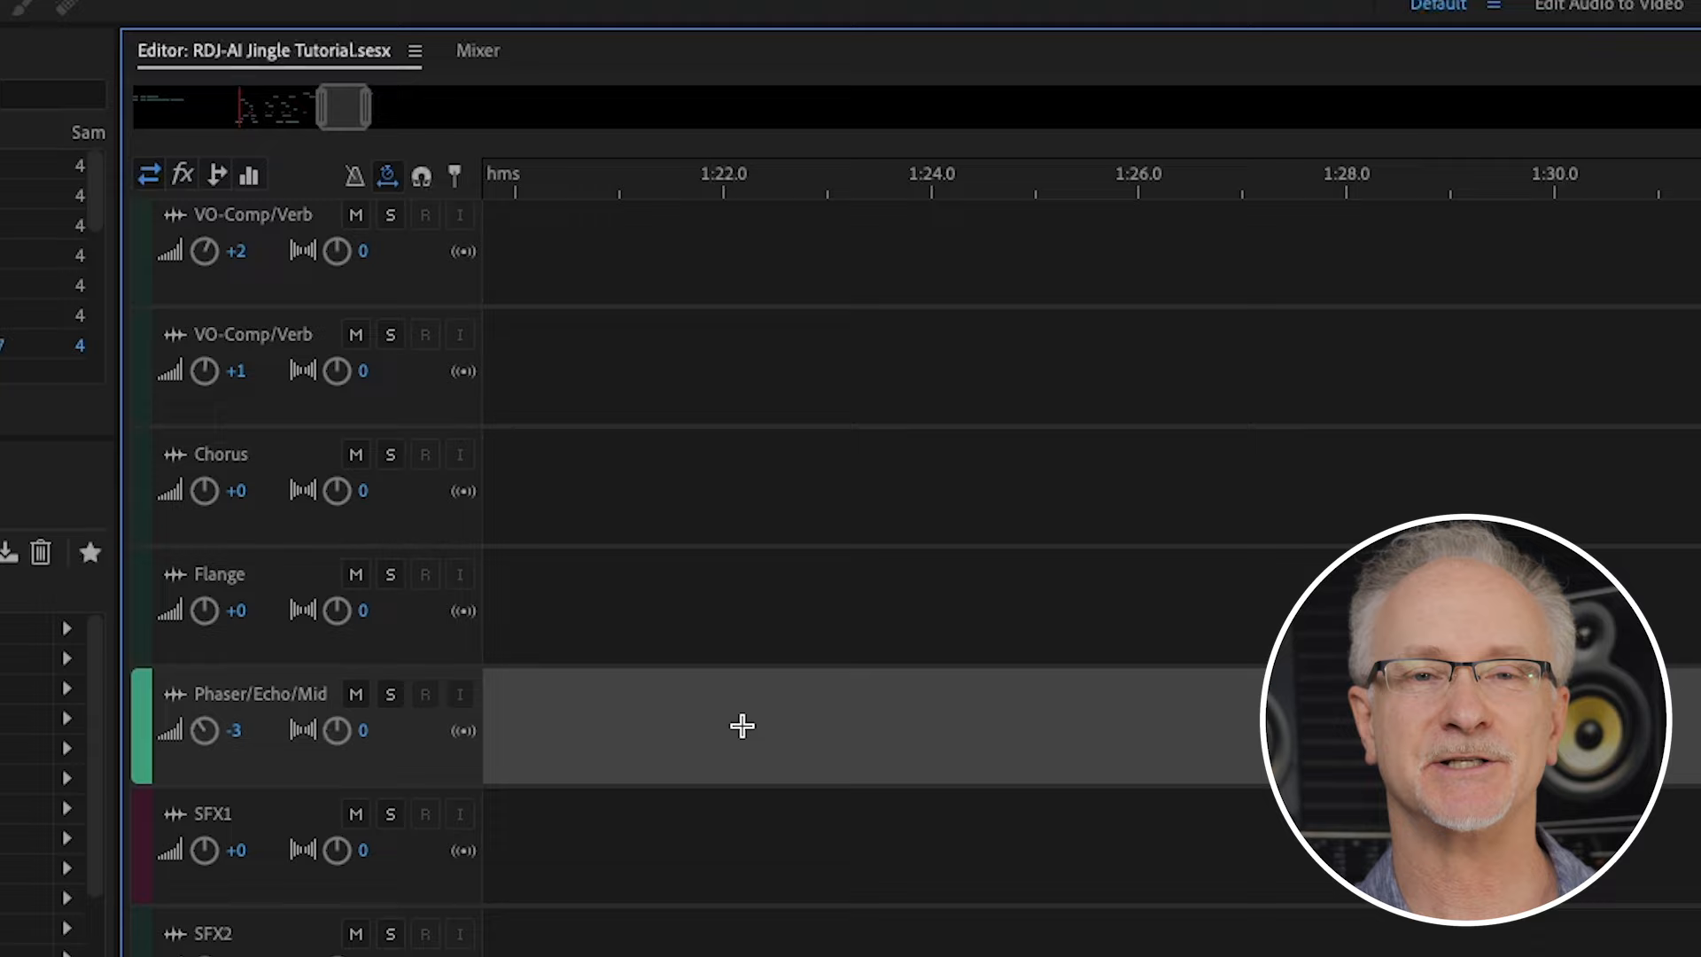
{"action": "left_click", "coordinate": [735, 847]}
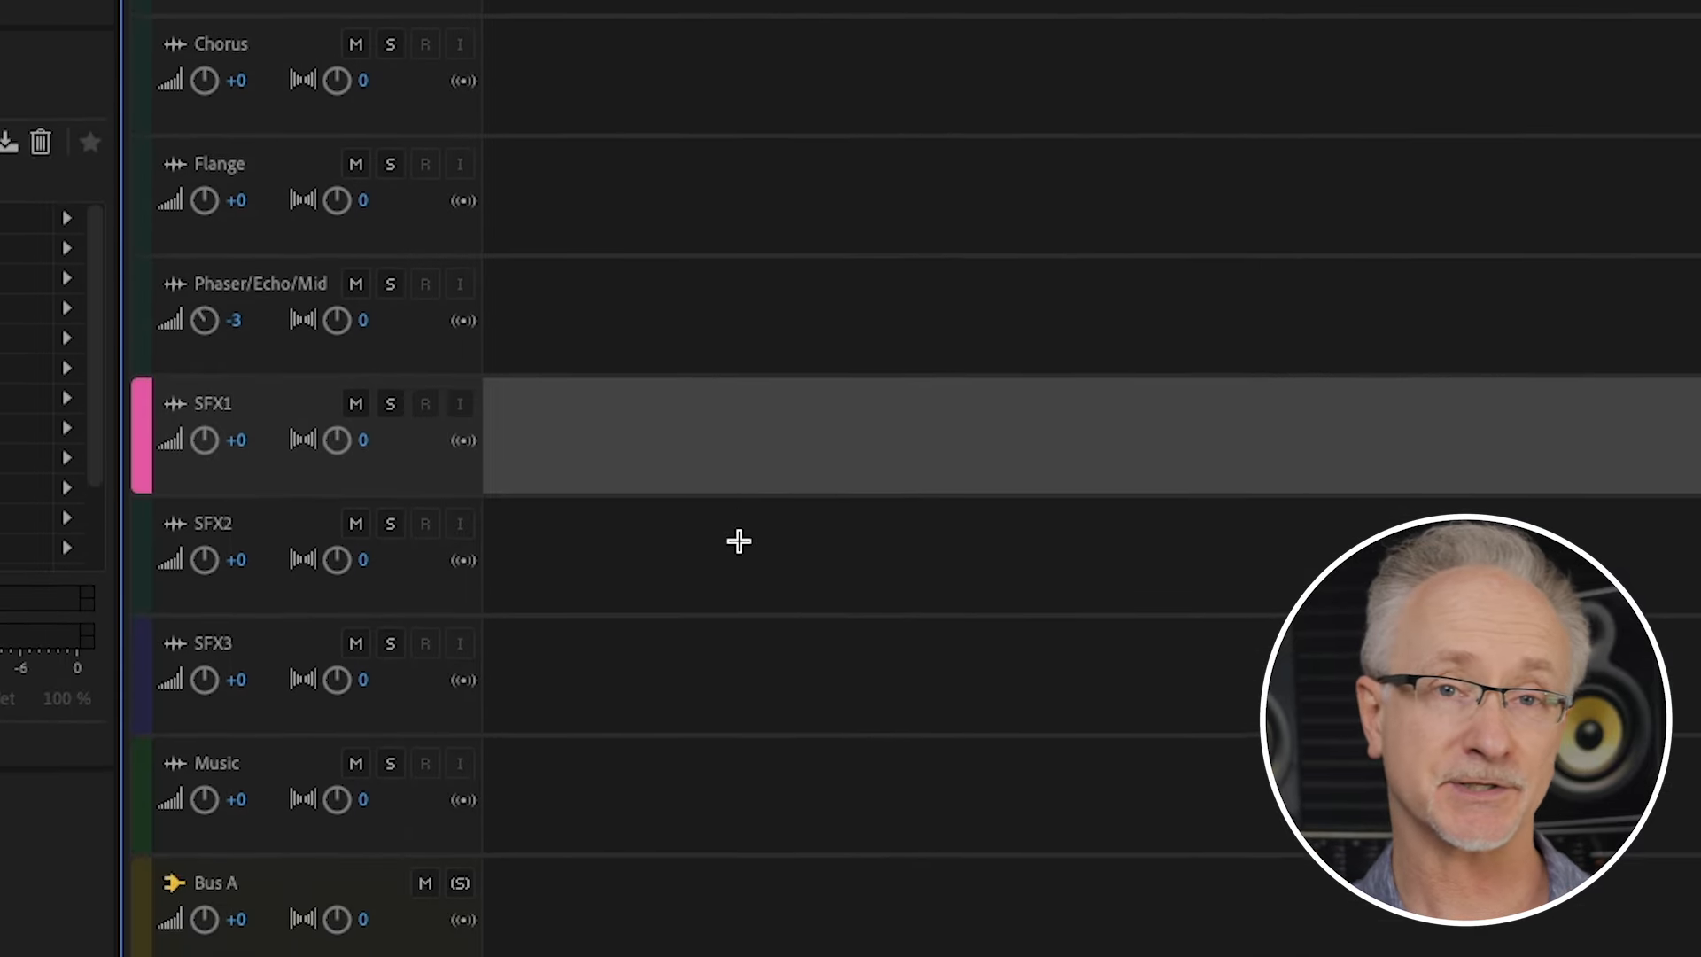
{"action": "left_click", "coordinate": [737, 557]}
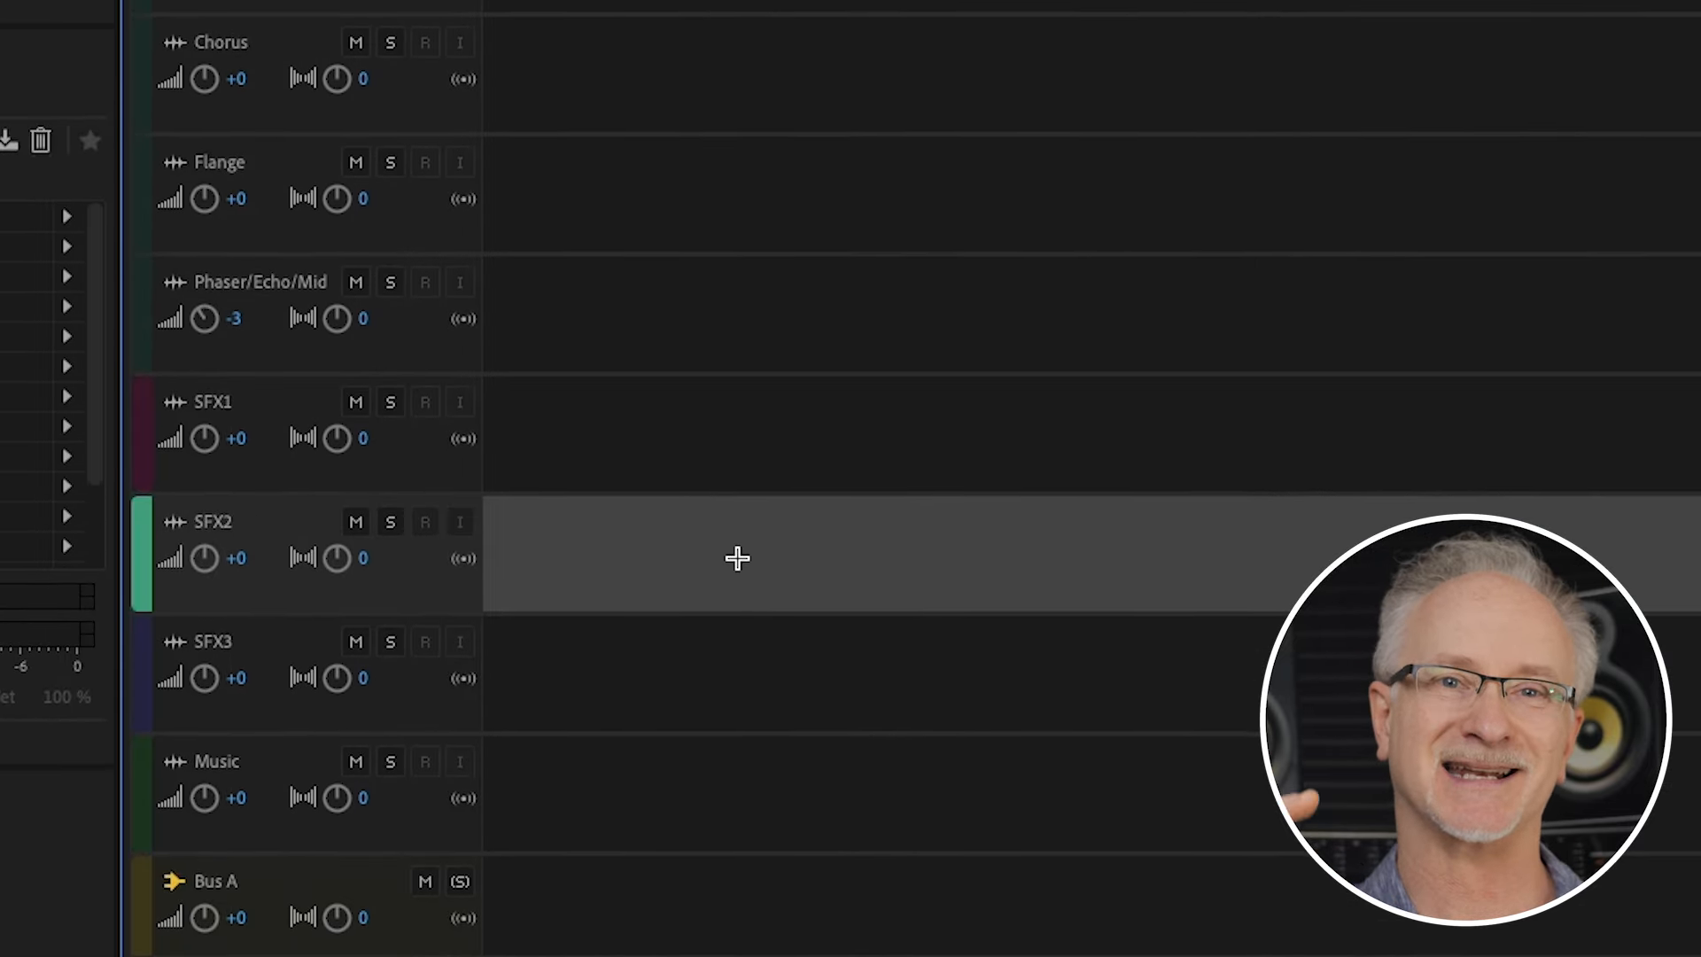
{"action": "left_click", "coordinate": [714, 638]}
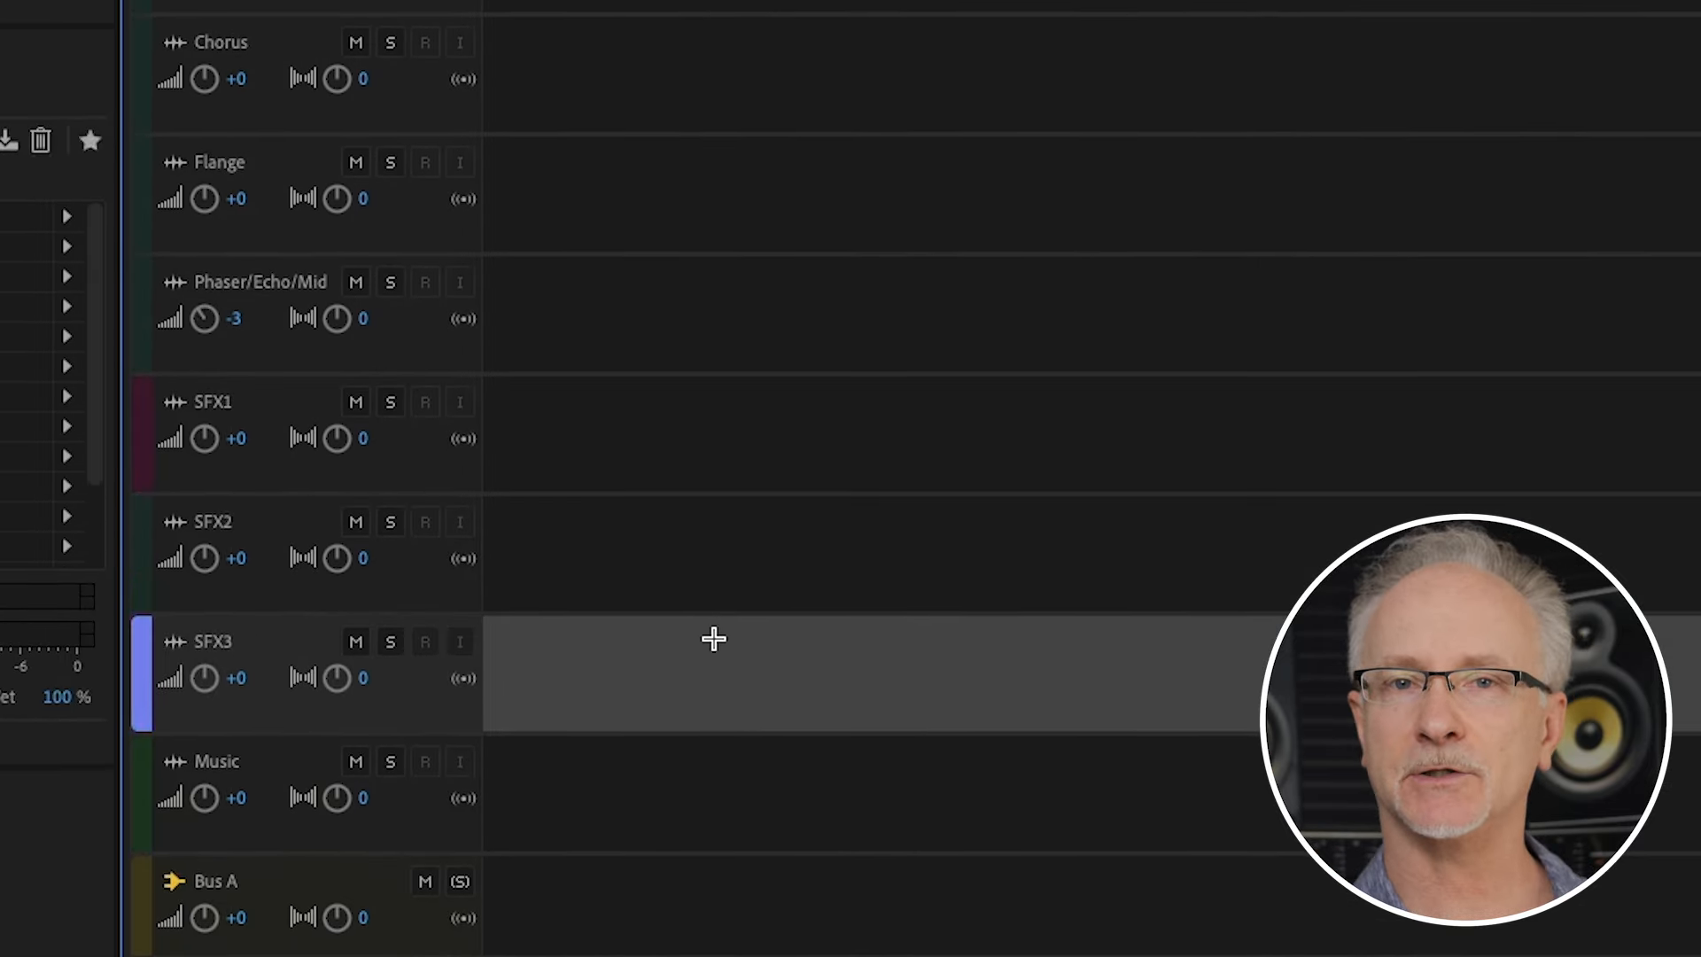
{"action": "left_click", "coordinate": [698, 801]}
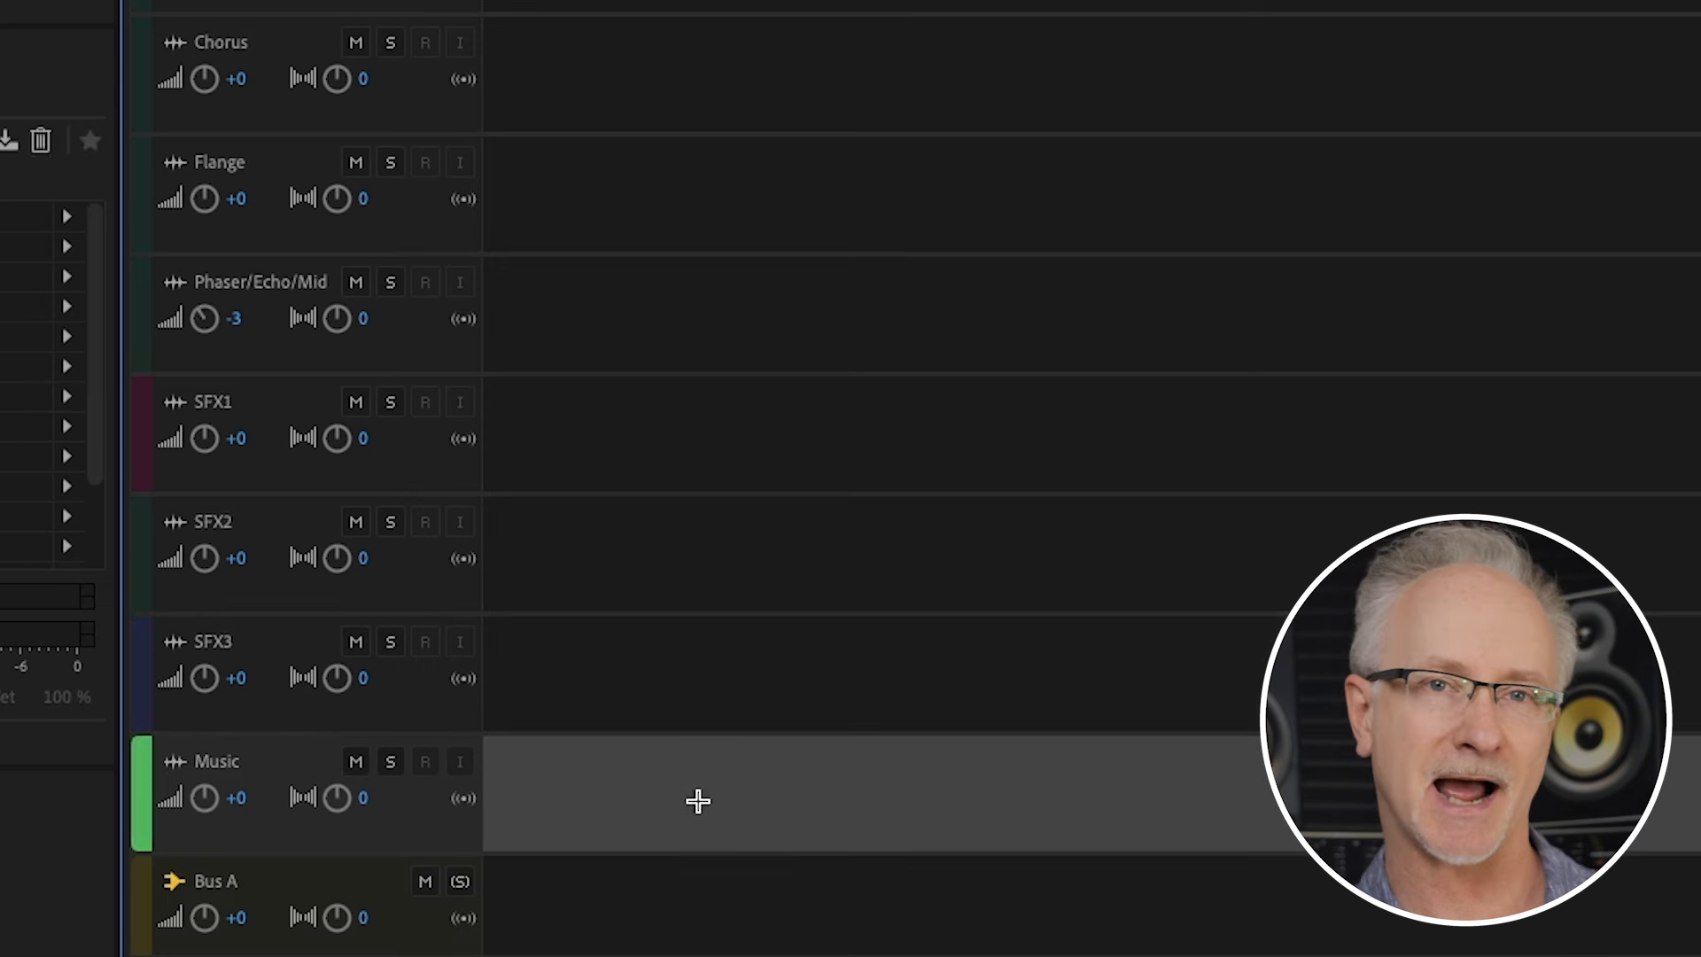
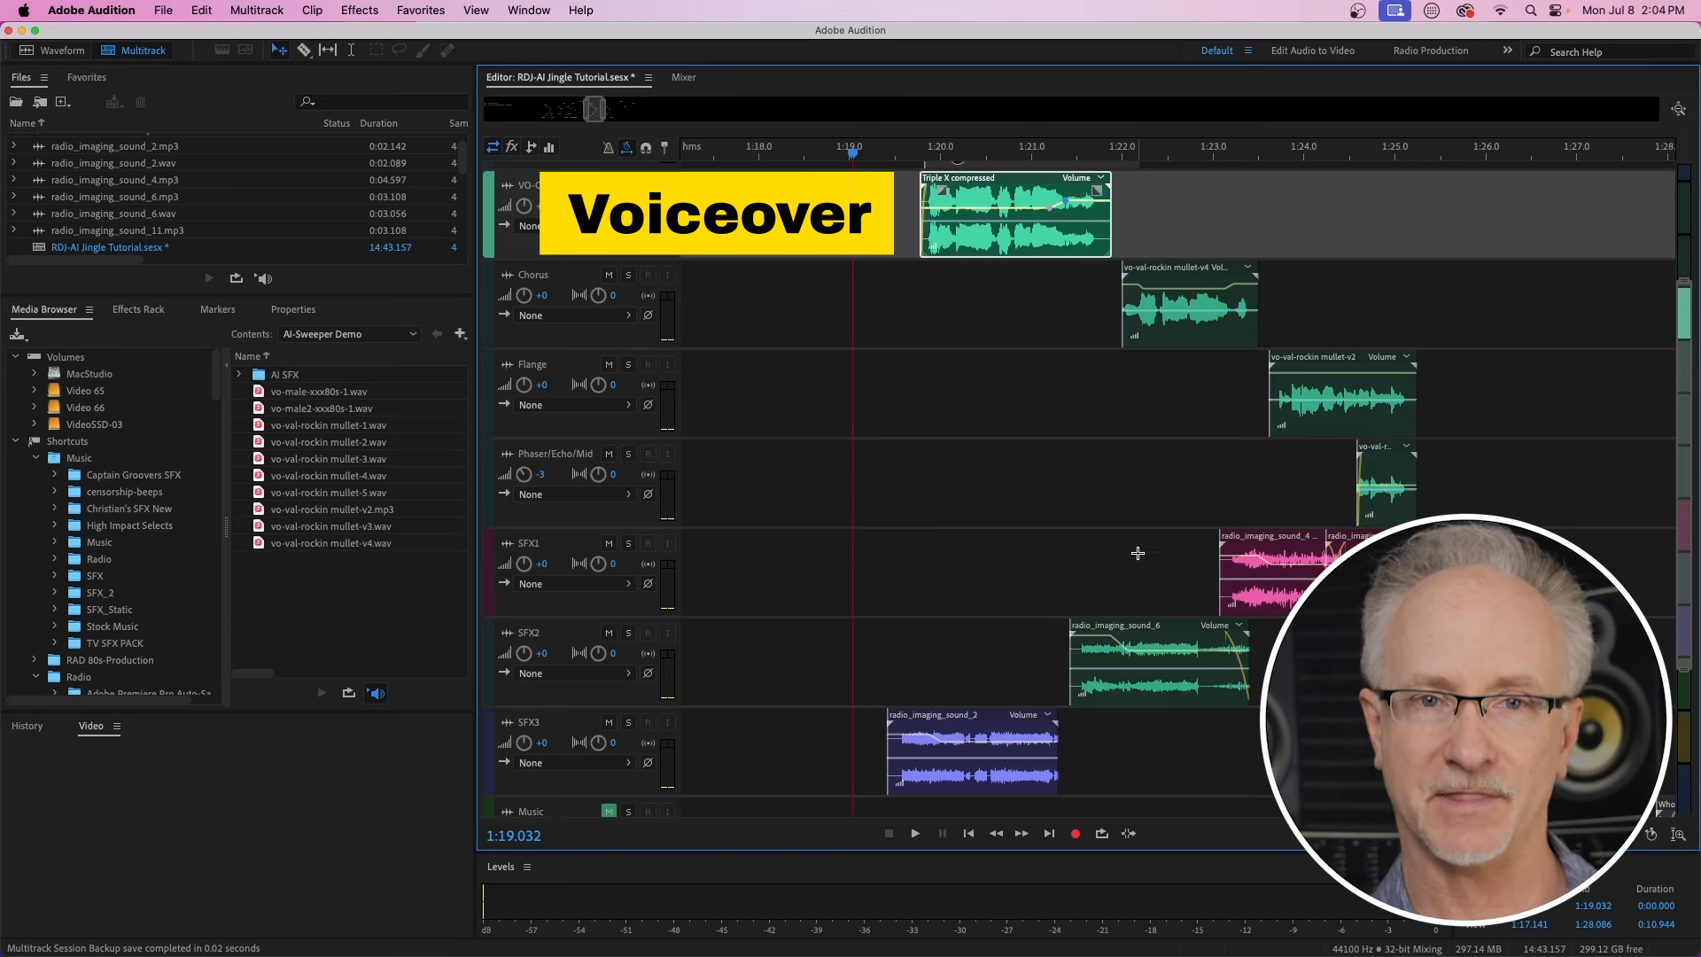
- Point out the radio_imaging_sound_6 clip on the SFX2 track by selecting it in the assembled sweeper
{"action": "left_click", "coordinate": [1139, 631]}
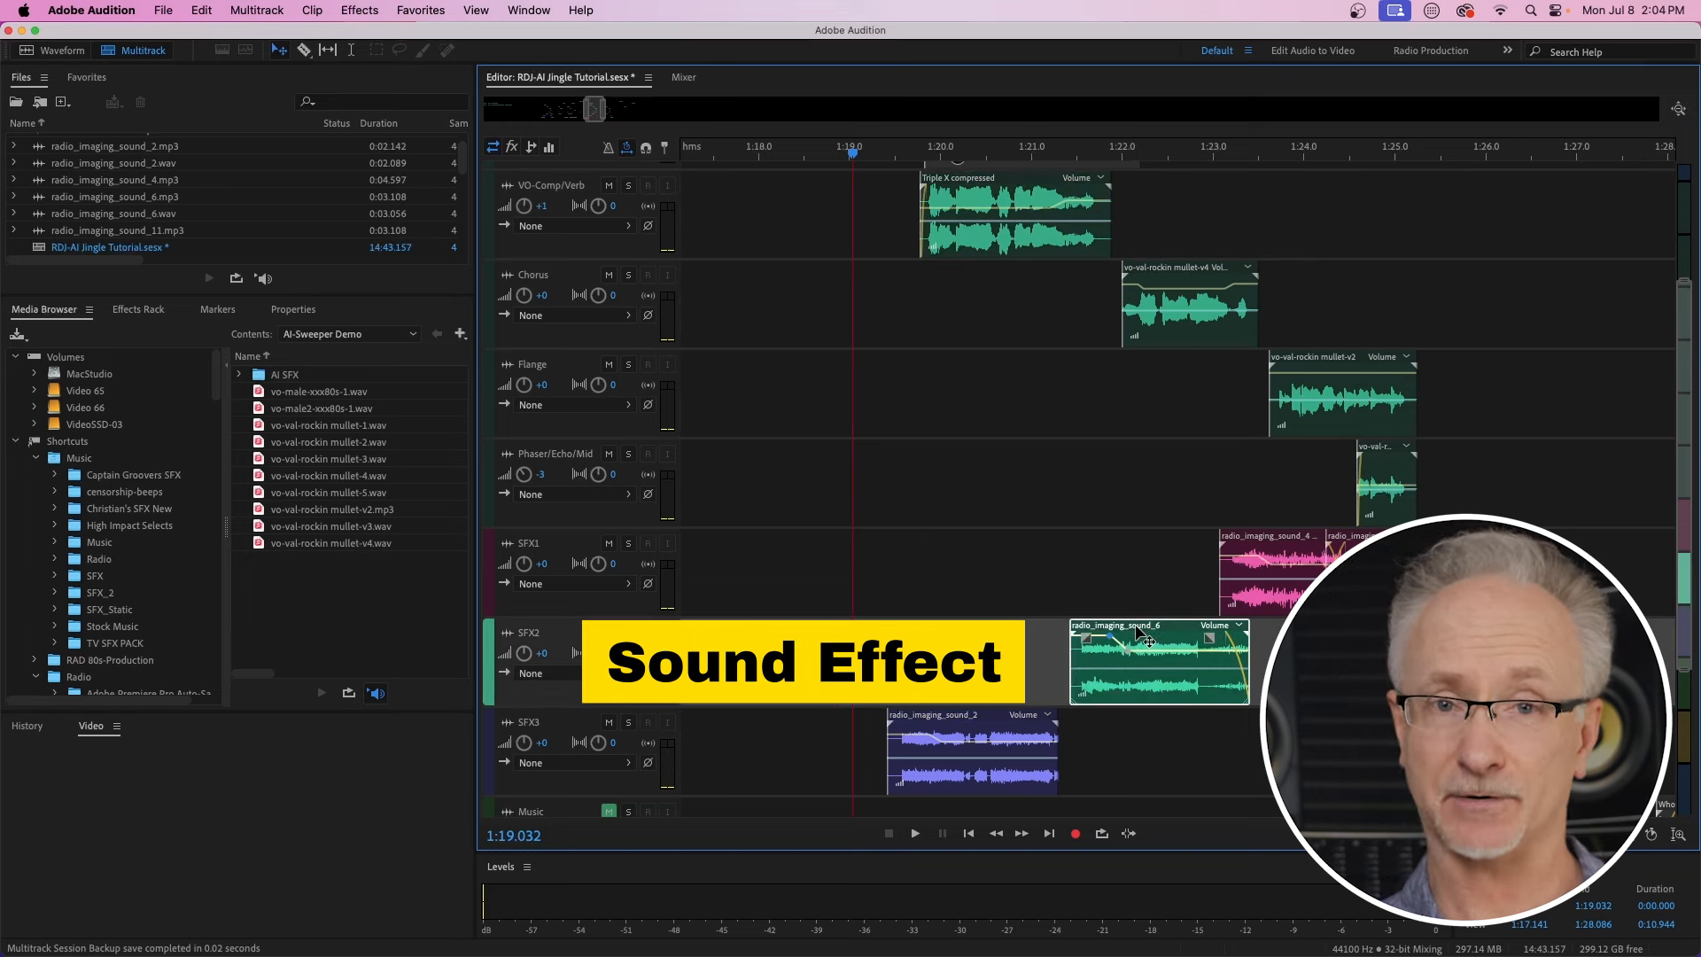
{"action": "left_click_drag", "start_coordinate": [1183, 229], "coordinate": [1427, 542]}
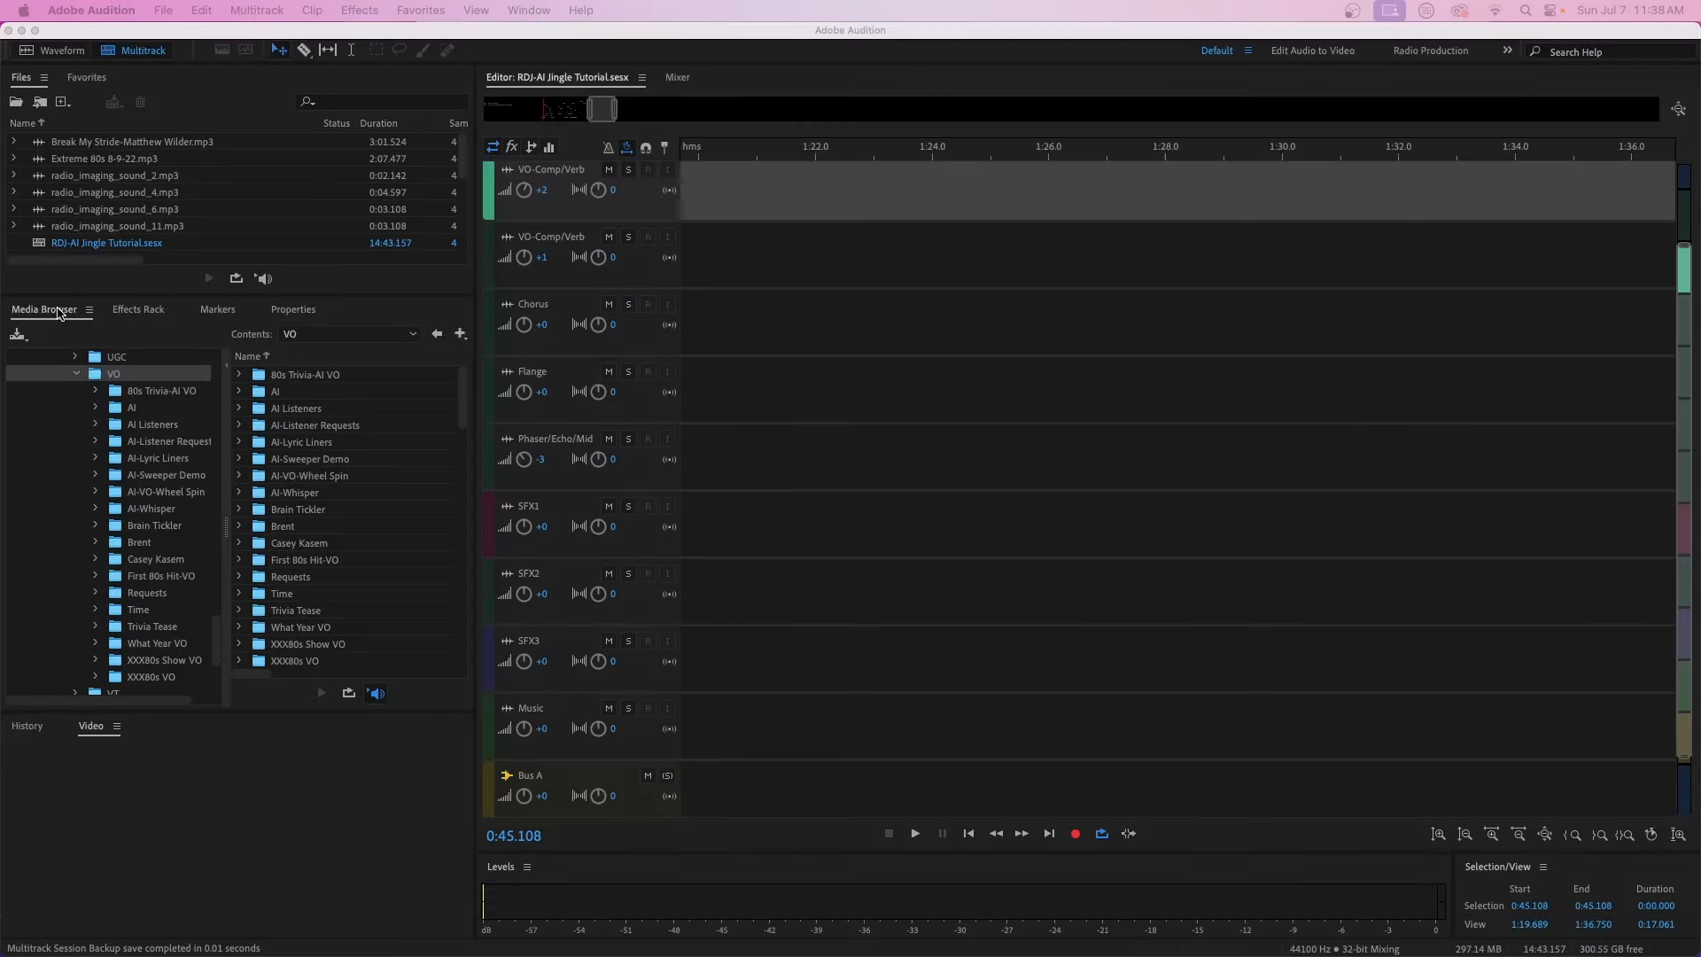
- Preview radio_imaging_sound_2.mp3 from the AI SFX folder in AI-Sweeper Demo and place it on the SFX1 track at about 1:29.6
{"action": "left_click", "coordinate": [58, 310]}
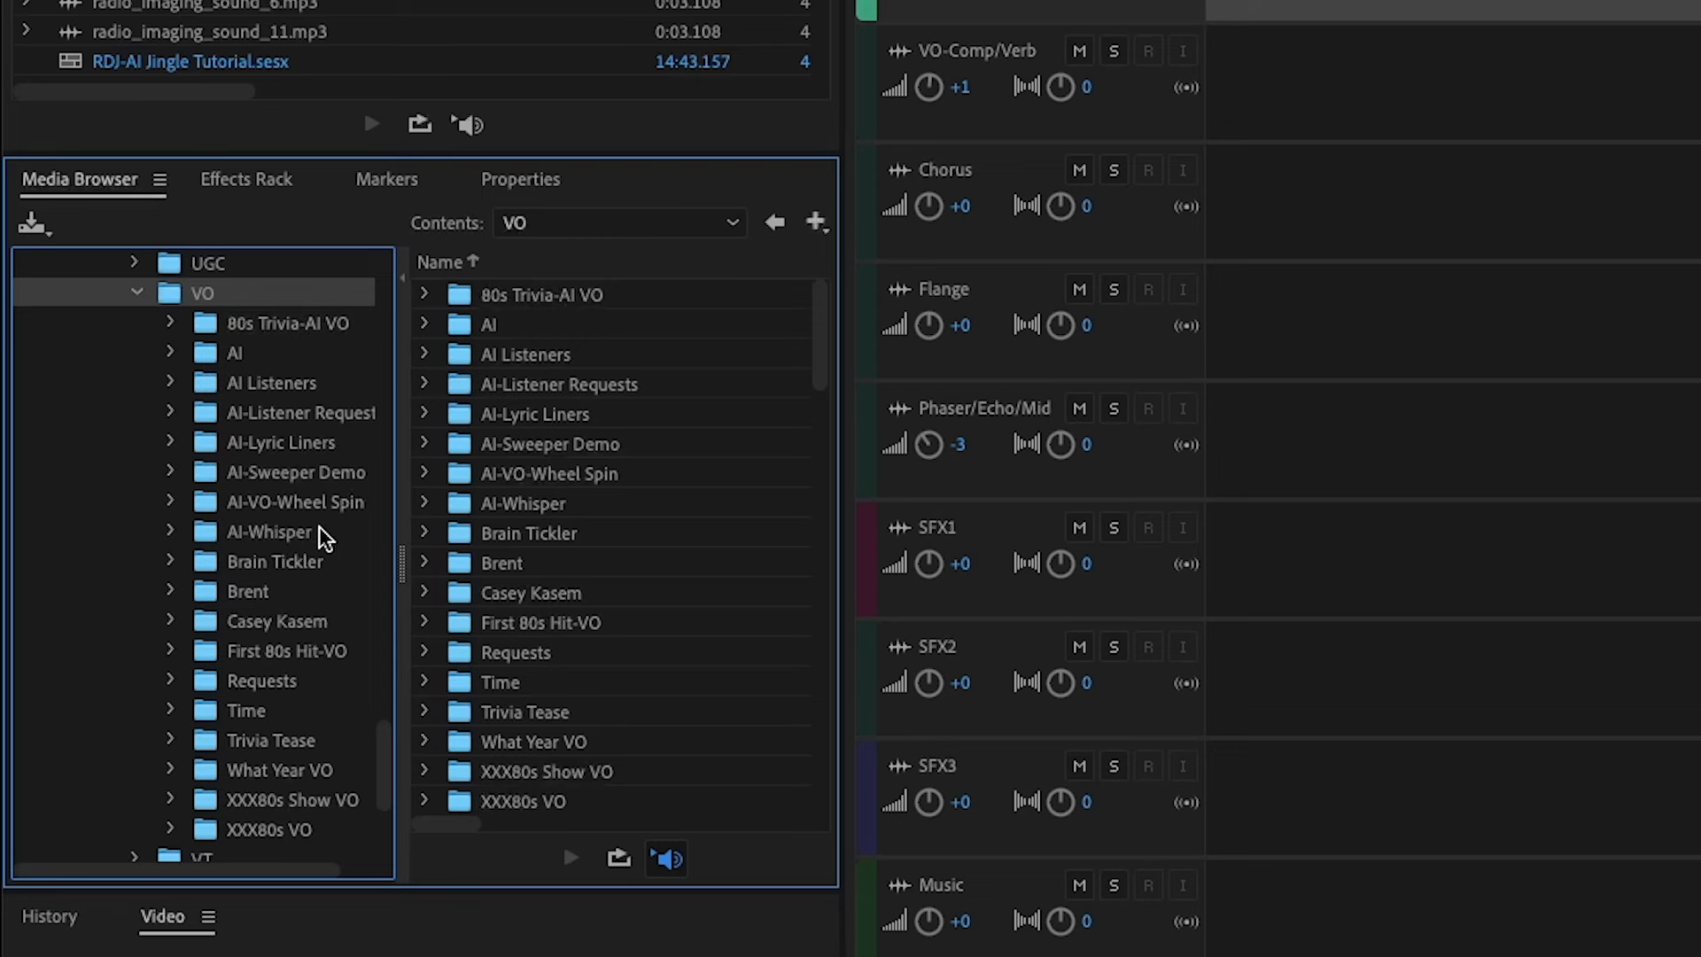
{"action": "left_click", "coordinate": [294, 478]}
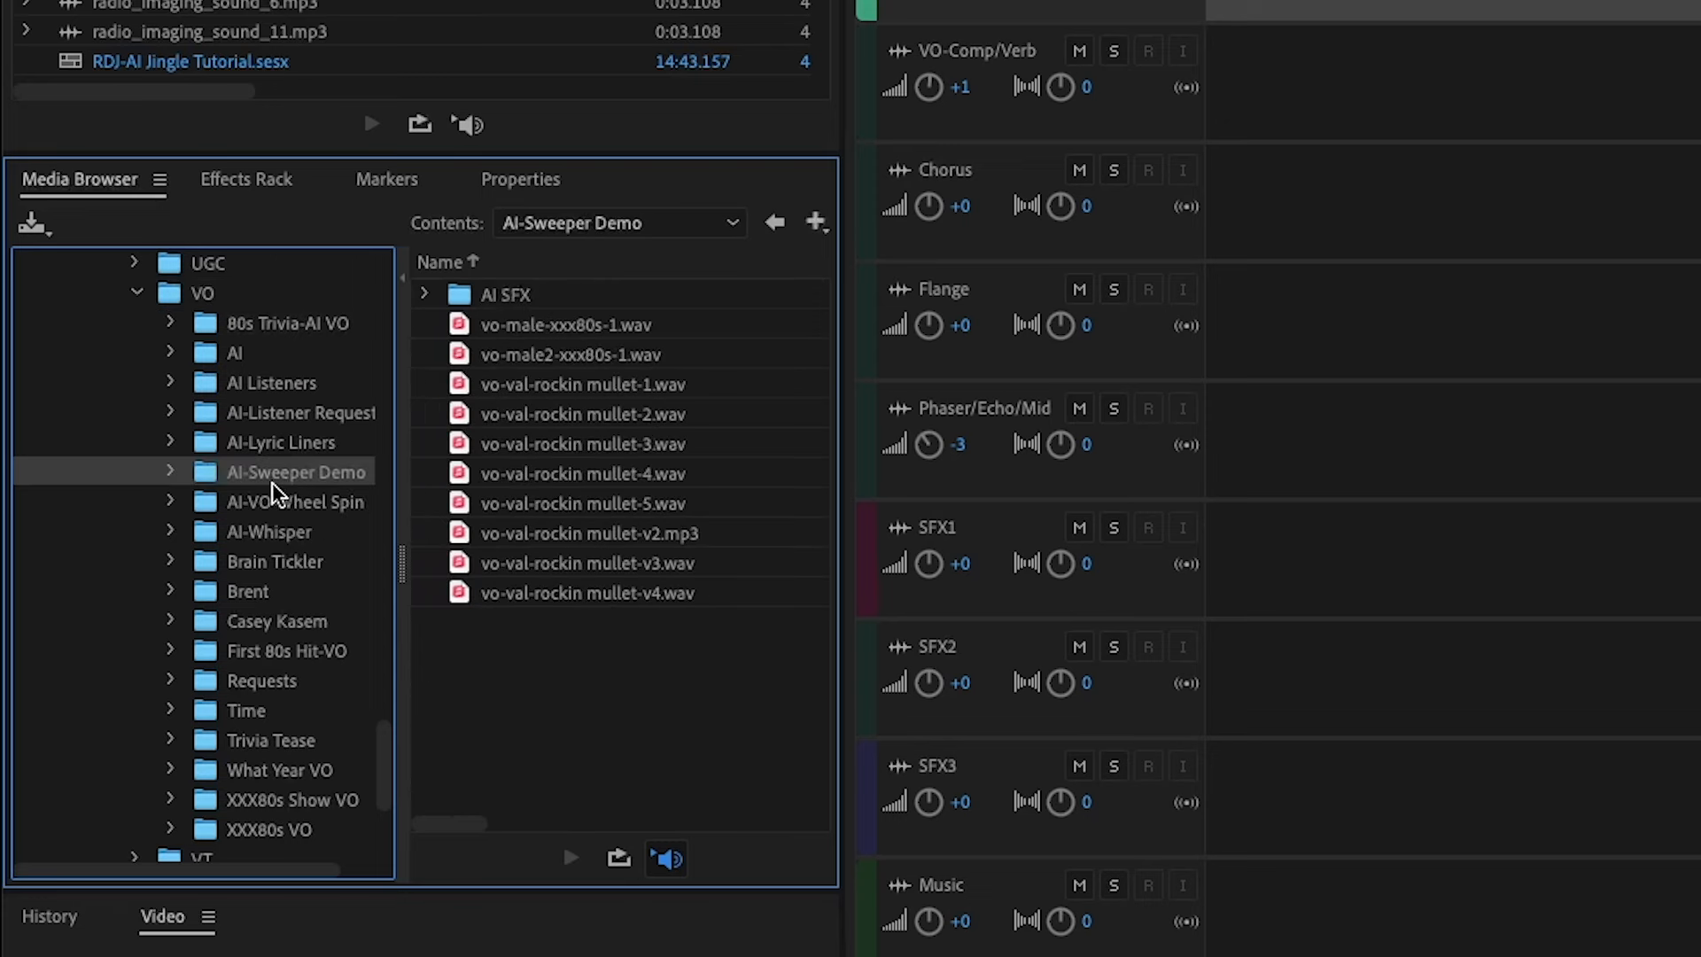
{"action": "left_click", "coordinate": [791, 385]}
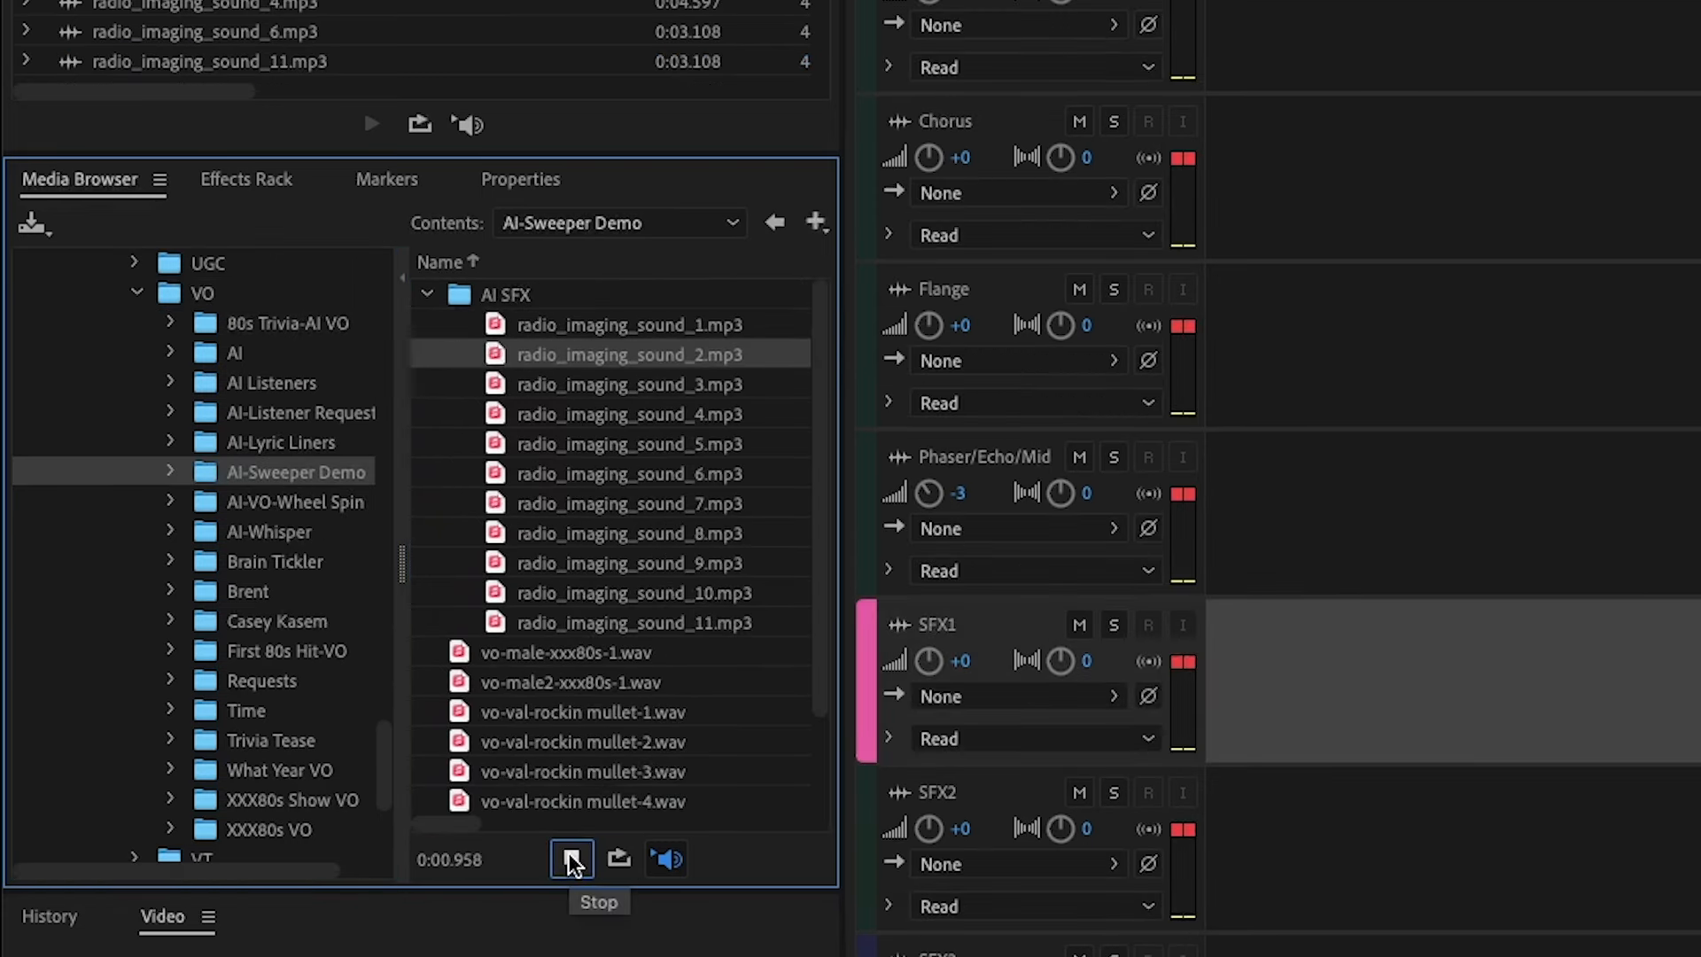
{"action": "left_click", "coordinate": [571, 857]}
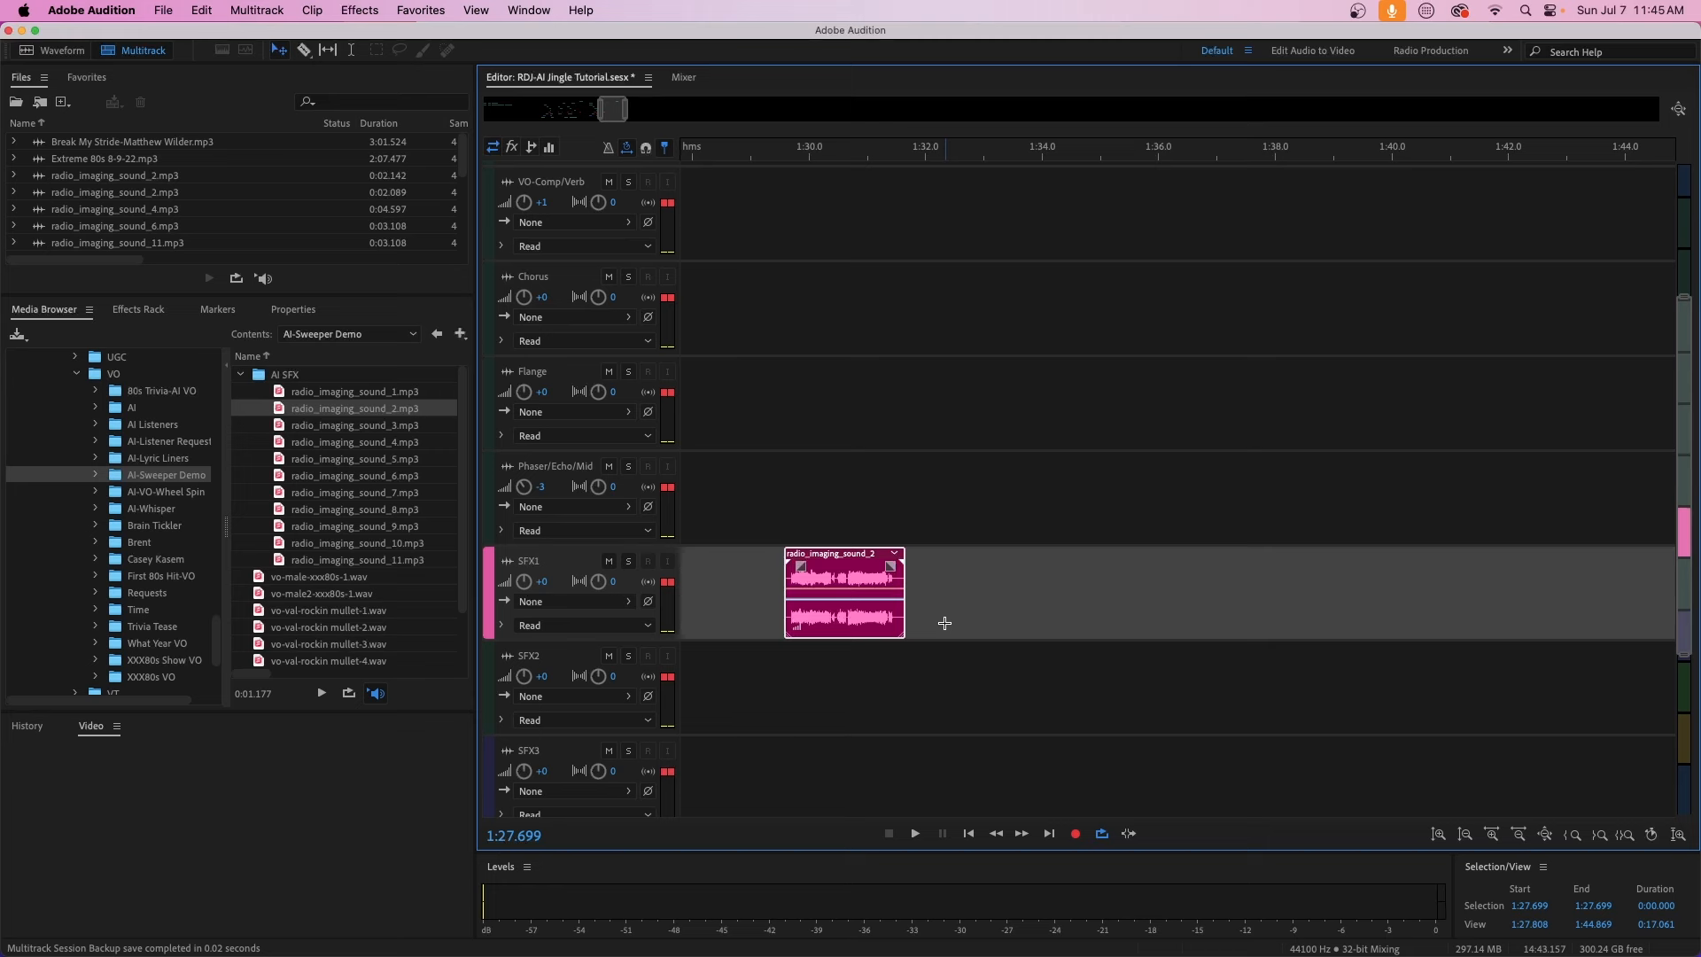
- Place vo-male2-xxx80s-1.wav on the first VO-Comp/Verb track at about 1:30.3, overlapping the sound effect
{"action": "left_click", "coordinate": [781, 156]}
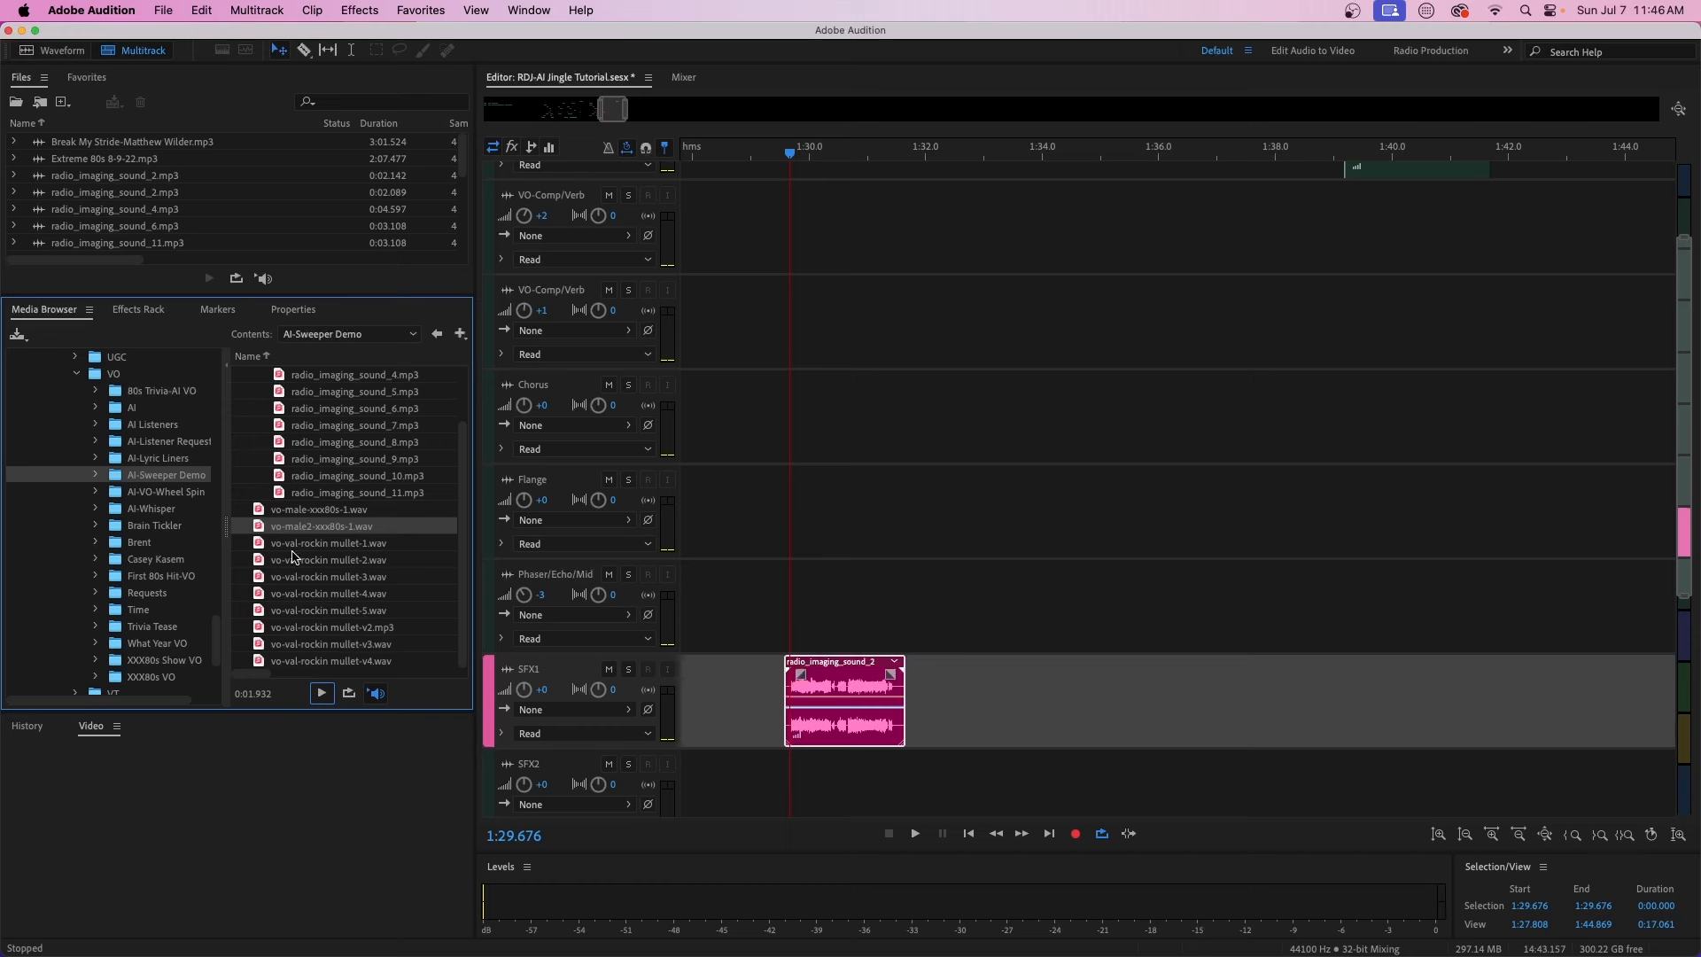
{"action": "left_click_drag", "start_coordinate": [268, 520], "coordinate": [826, 237]}
{"action": "left_click_drag", "start_coordinate": [959, 237], "coordinate": [876, 213]}
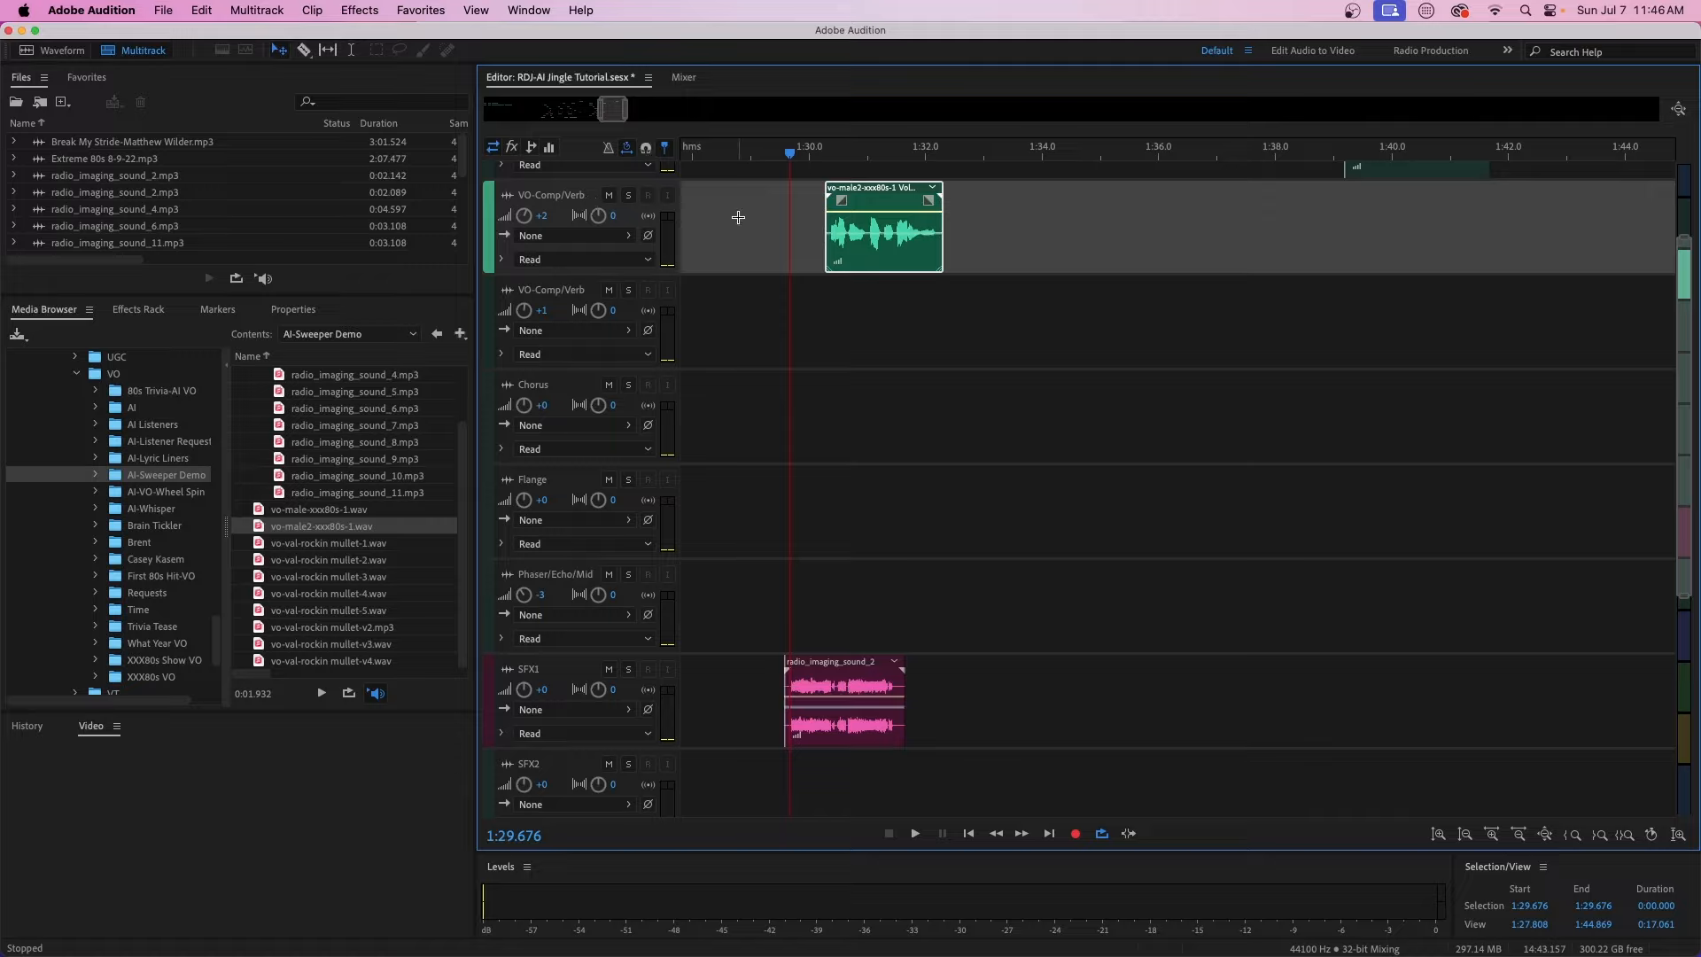
- Show the track effects of the first VO-Comp/Verb track and examine its Parametric Equalizer and Dynamics entries
{"action": "left_click", "coordinate": [138, 312]}
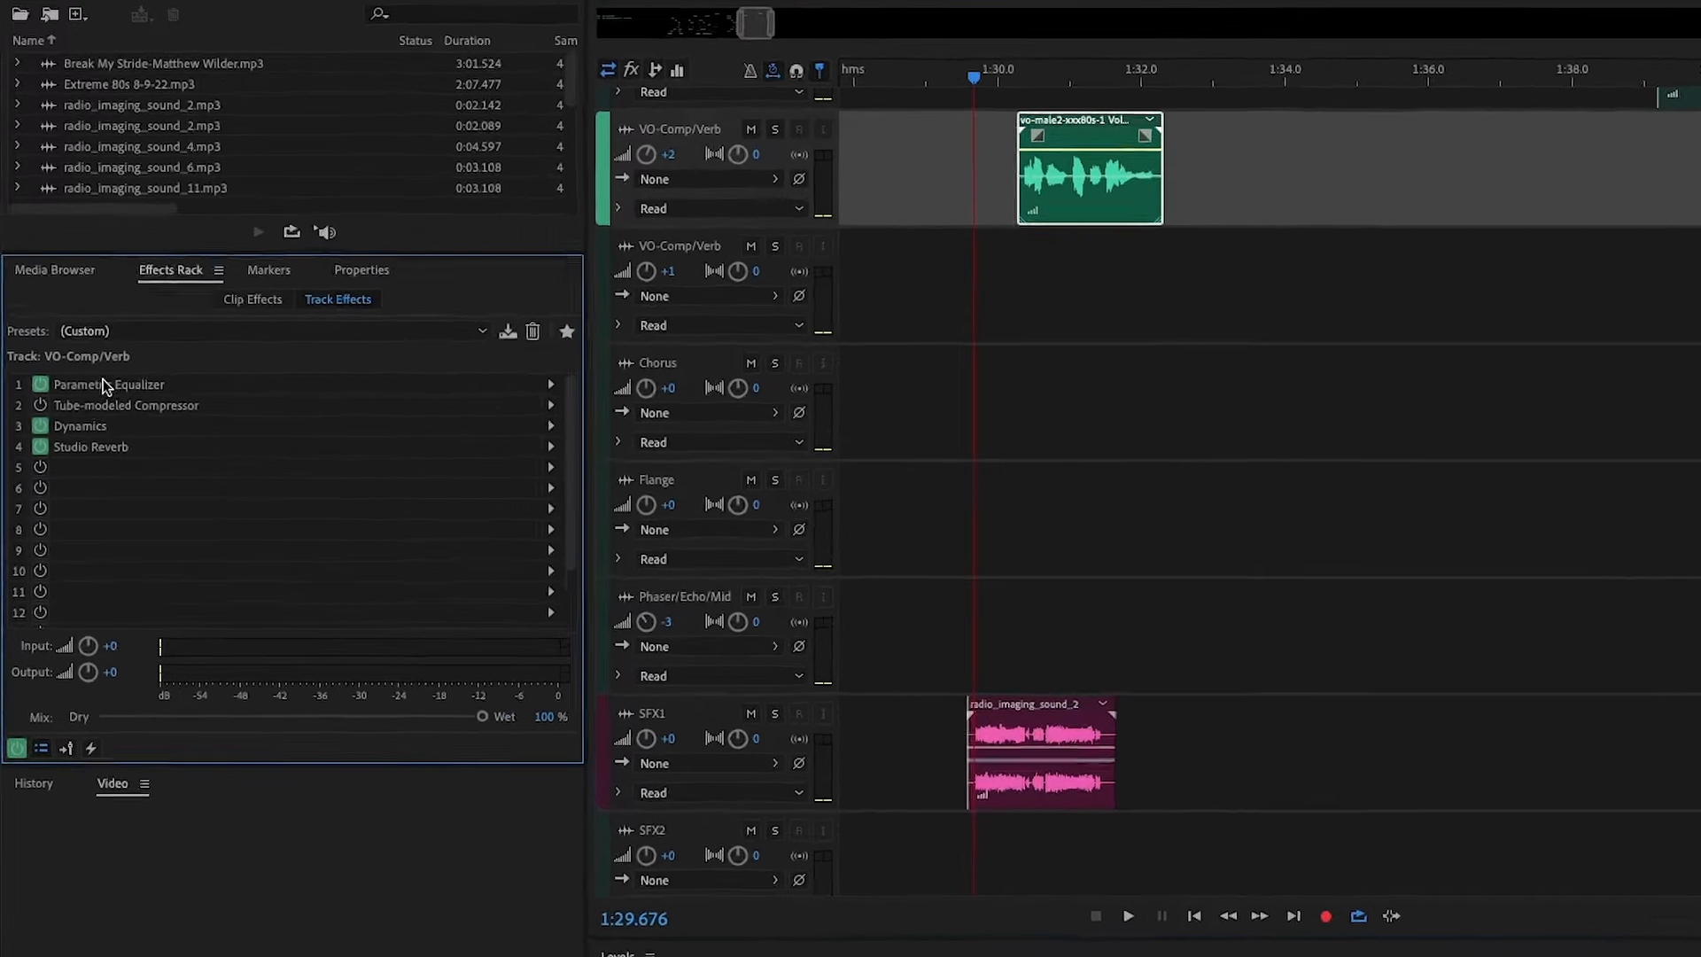
{"action": "left_click", "coordinate": [100, 403]}
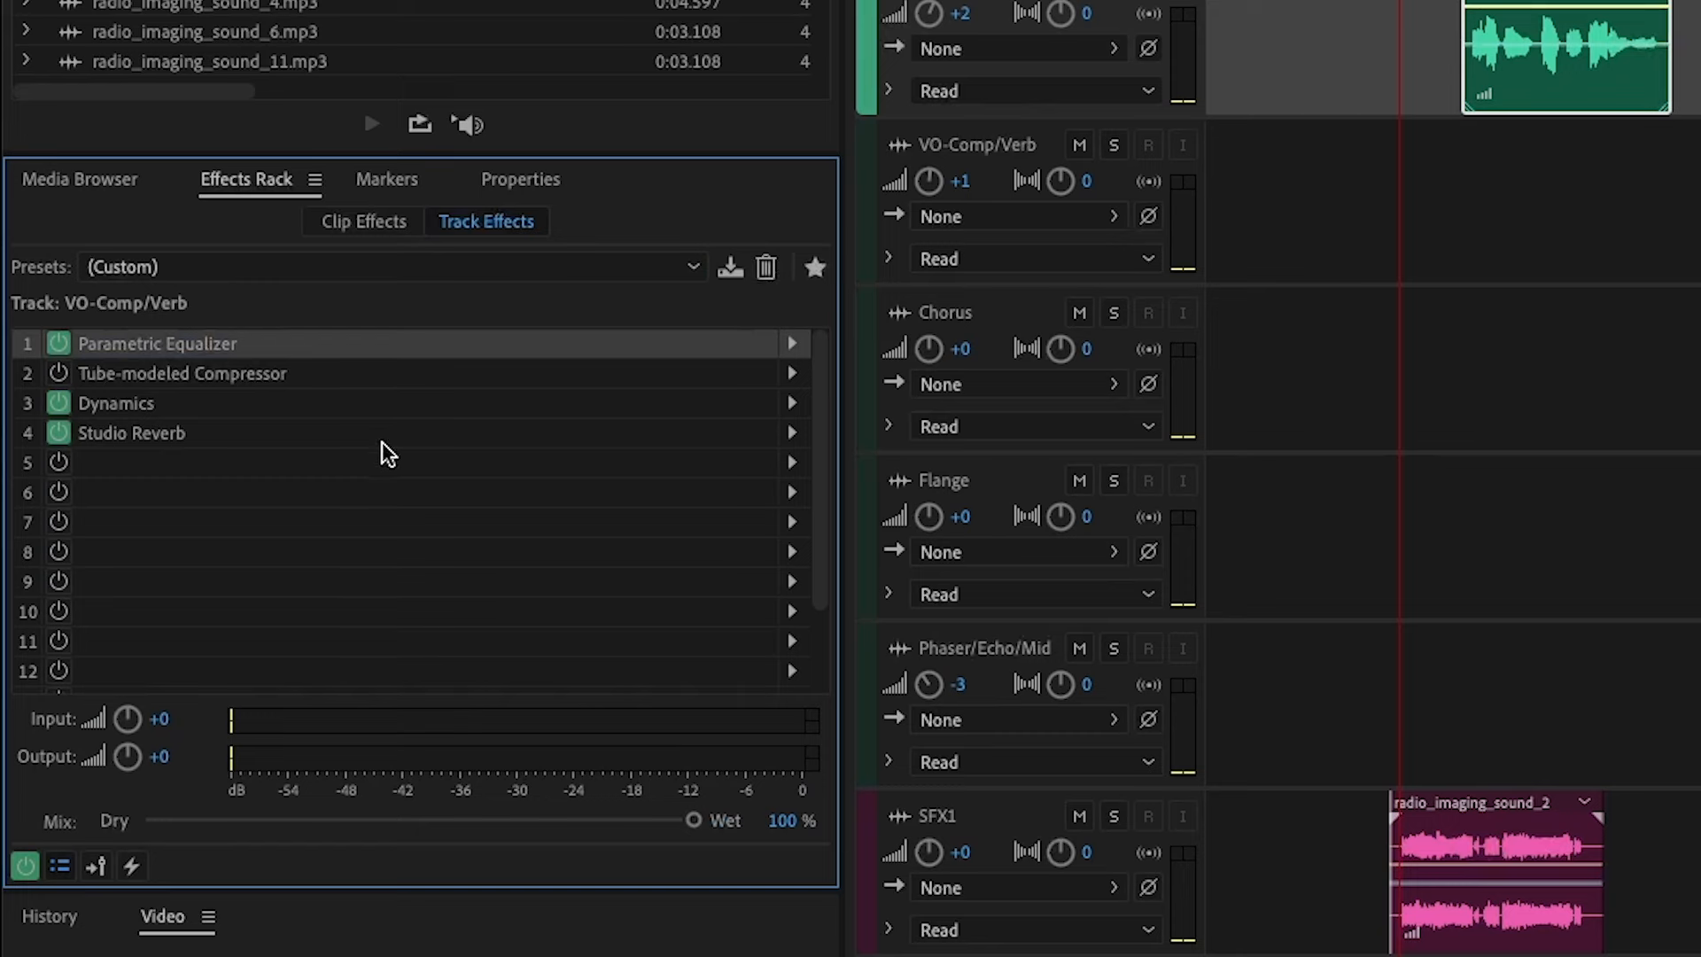
{"action": "left_click_drag", "start_coordinate": [1555, 4], "coordinate": [1541, 4]}
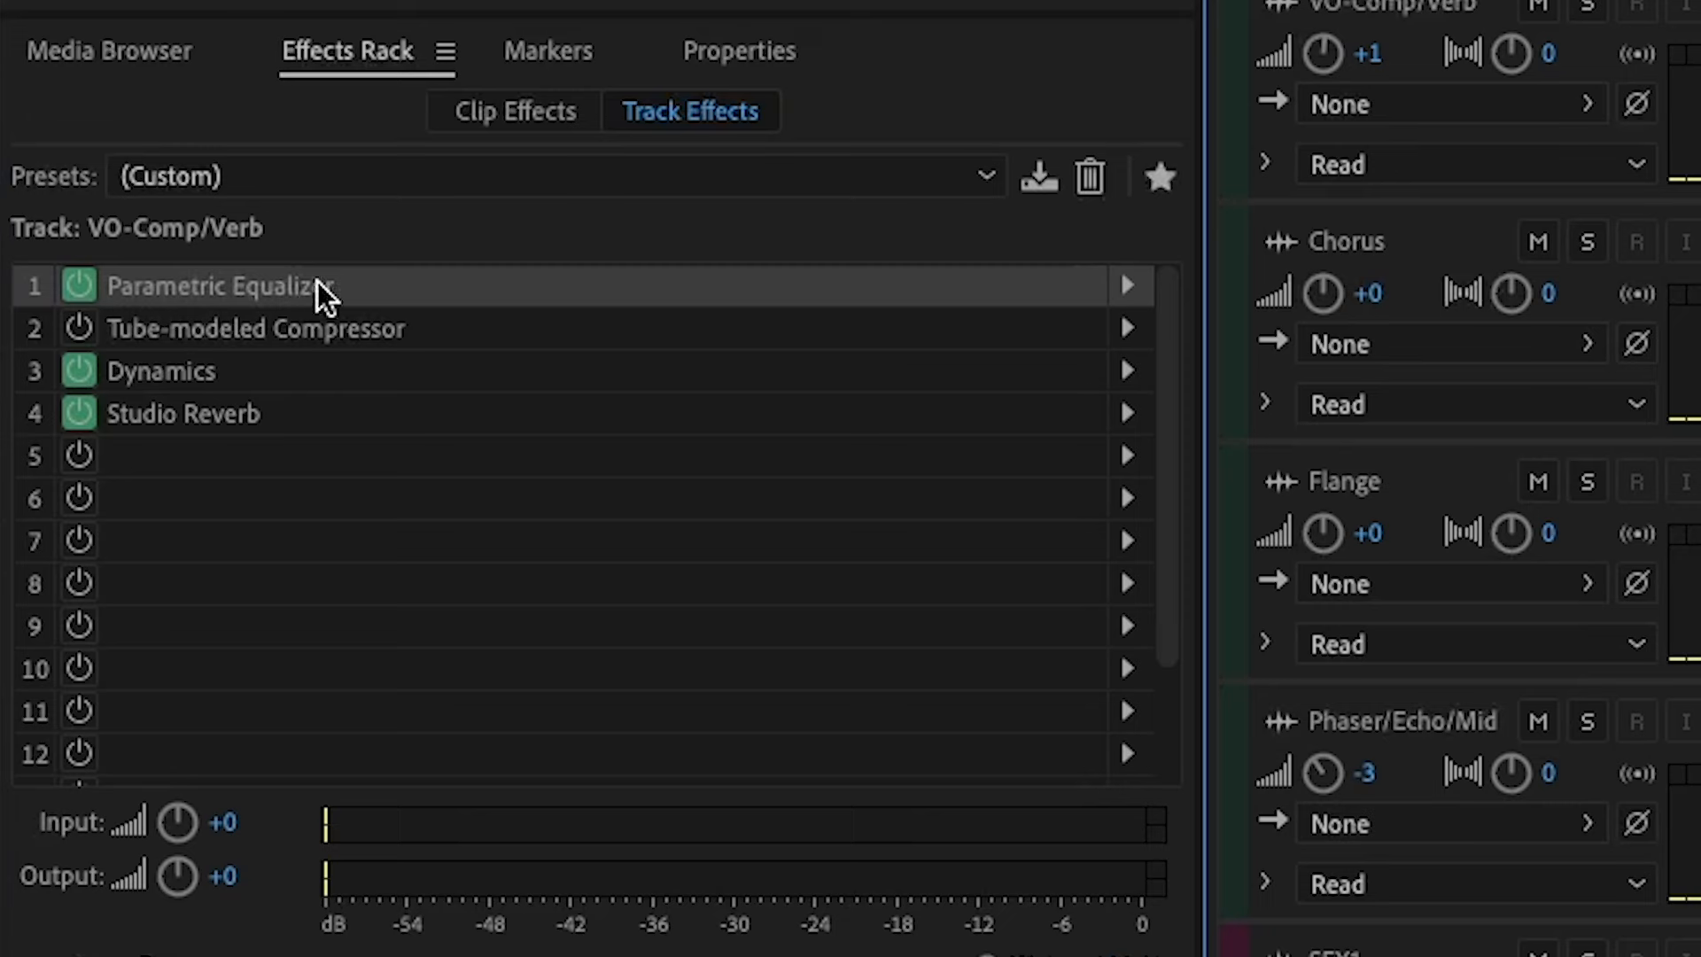
{"action": "left_click", "coordinate": [192, 379]}
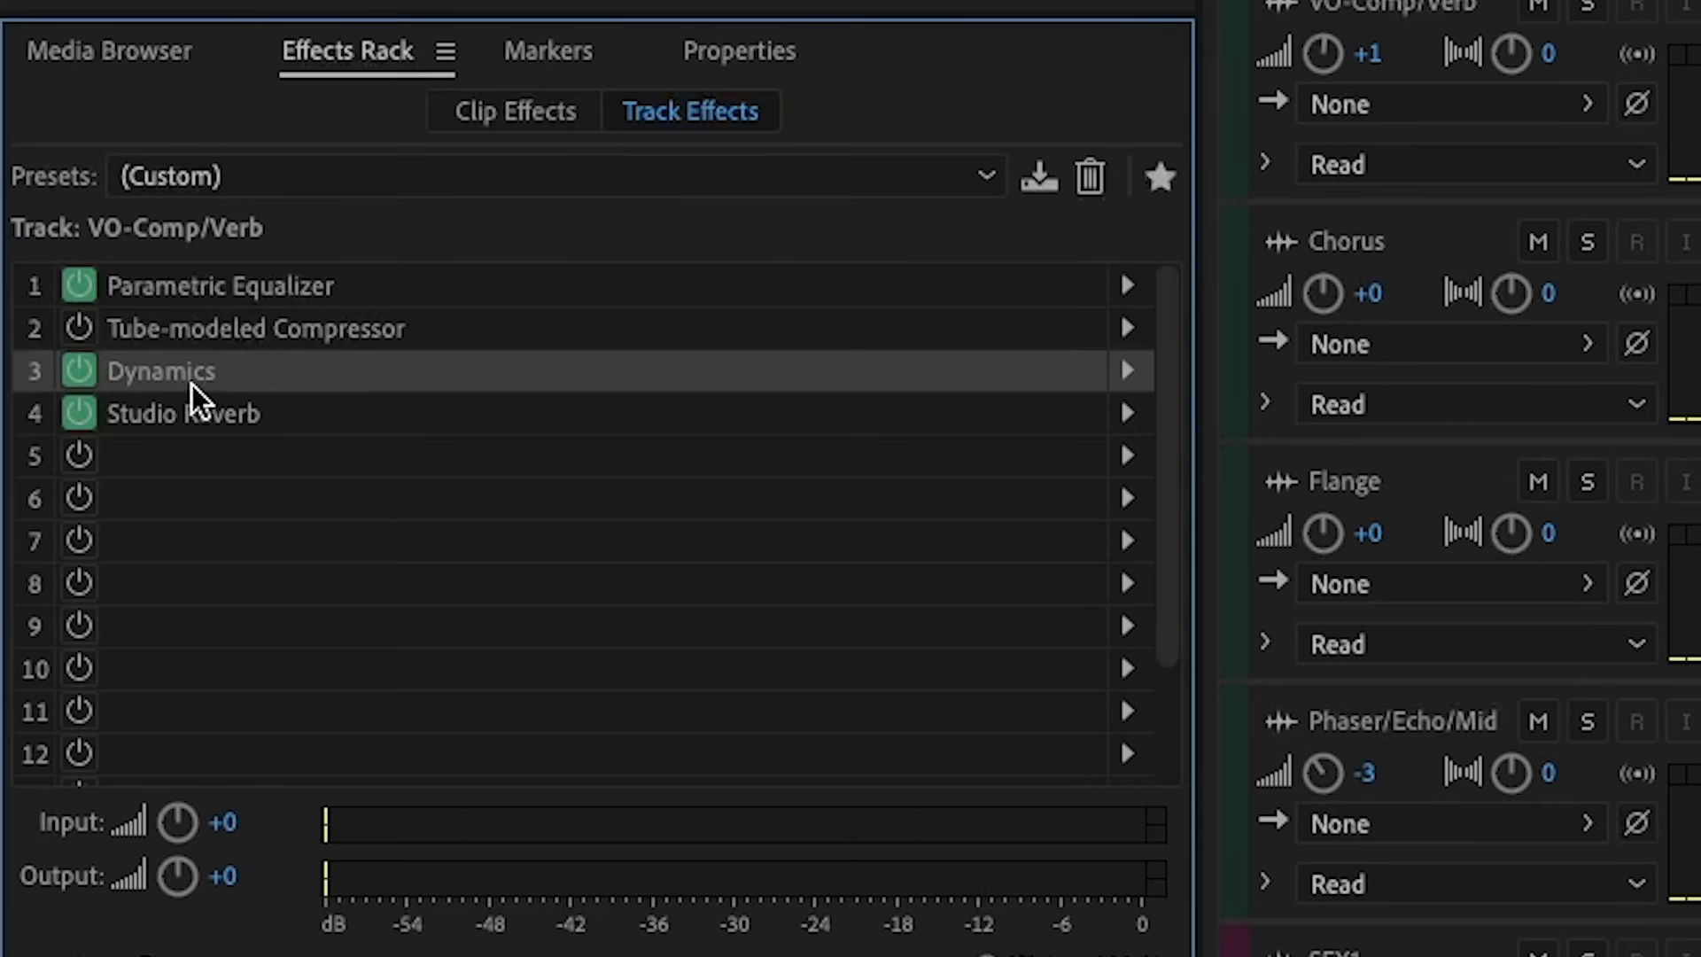
- Examine the Dynamics compressor and Studio Reverb settings used on the first VO-Comp/Verb track
{"action": "double_click", "coordinate": [191, 381]}
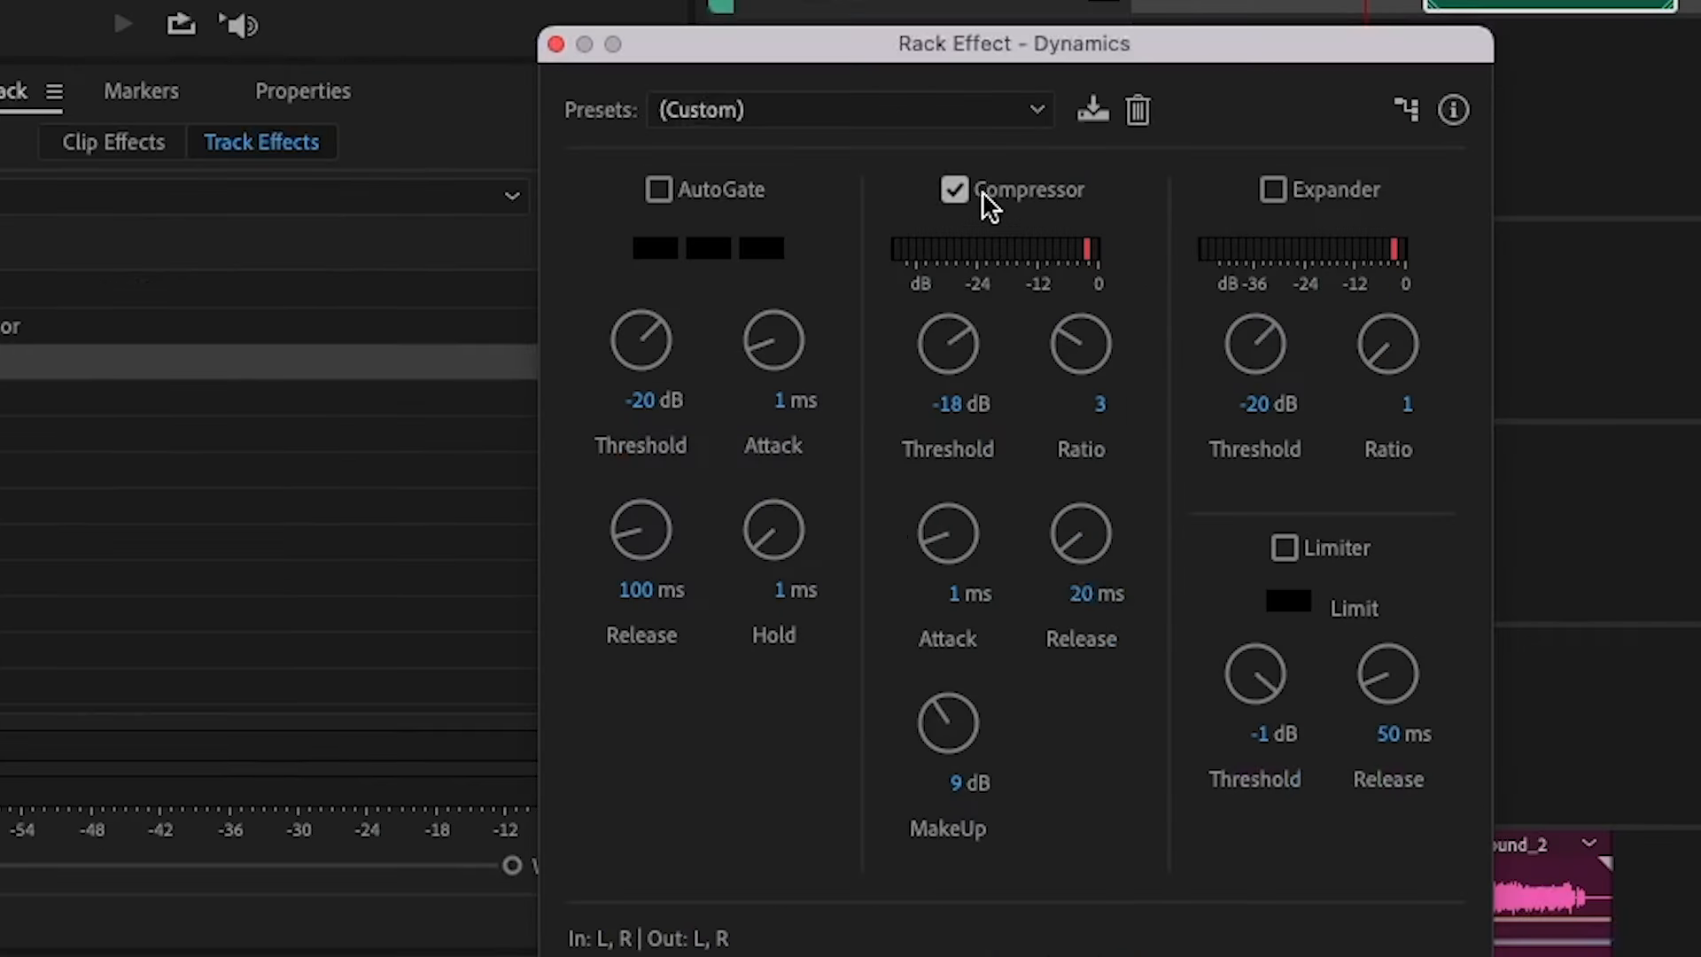
{"action": "left_click", "coordinate": [555, 45]}
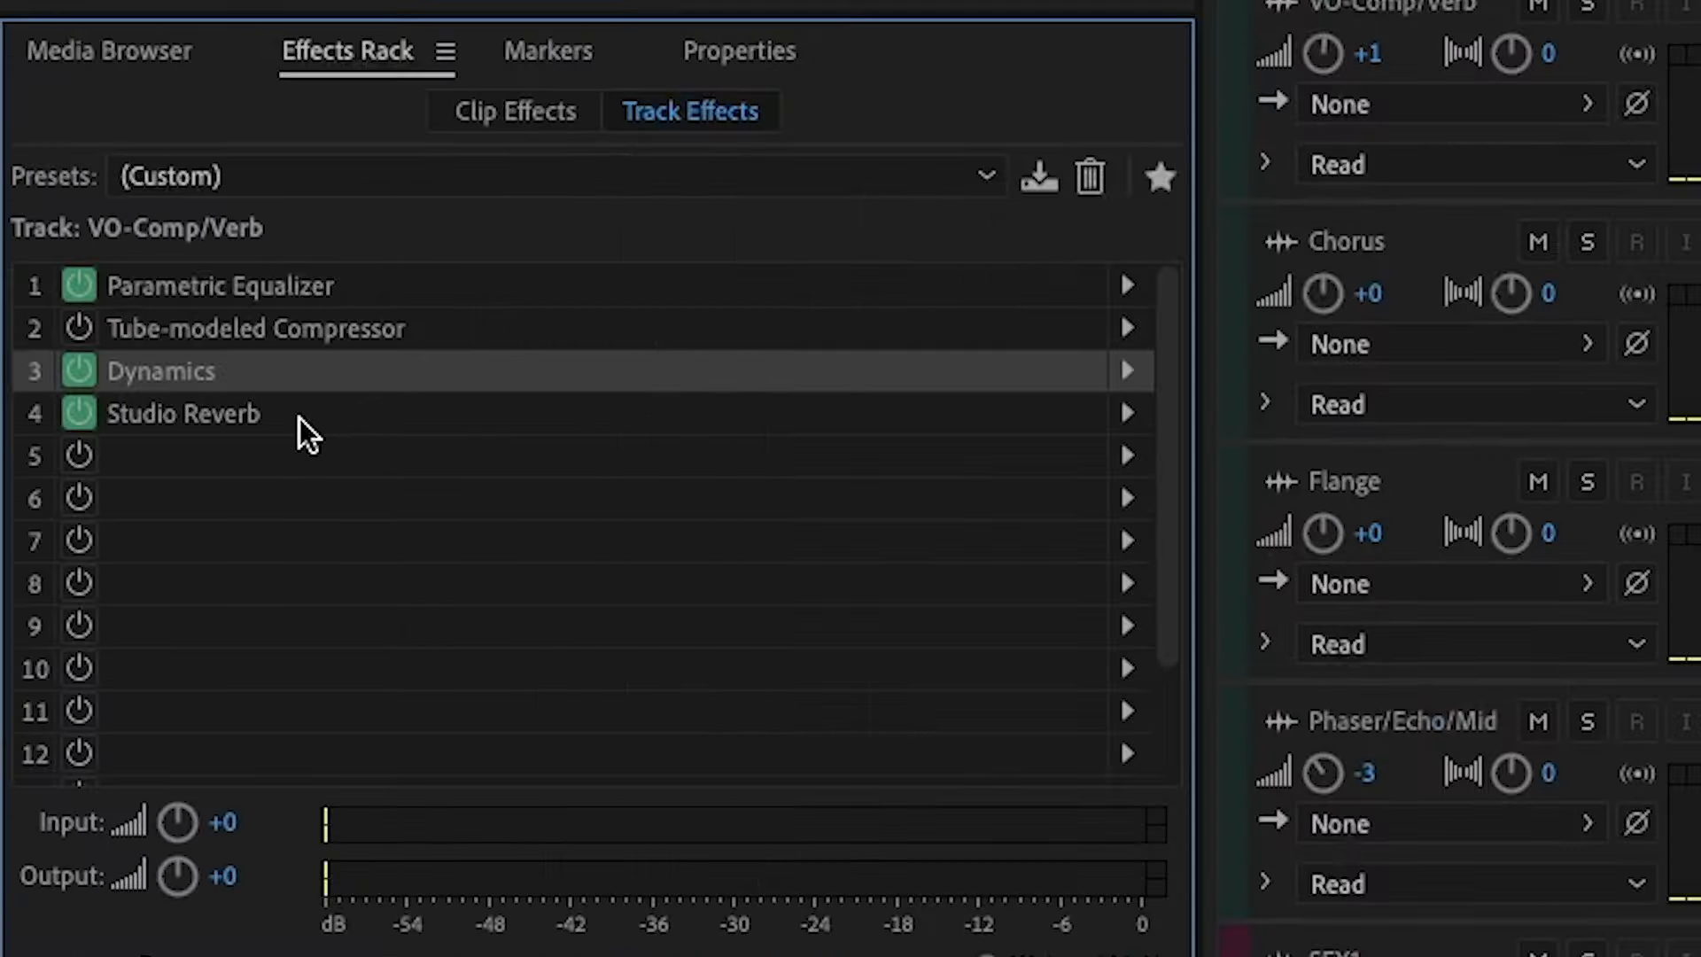
{"action": "left_click", "coordinate": [306, 433]}
{"action": "left_click_drag", "start_coordinate": [1084, 56], "coordinate": [903, 42]}
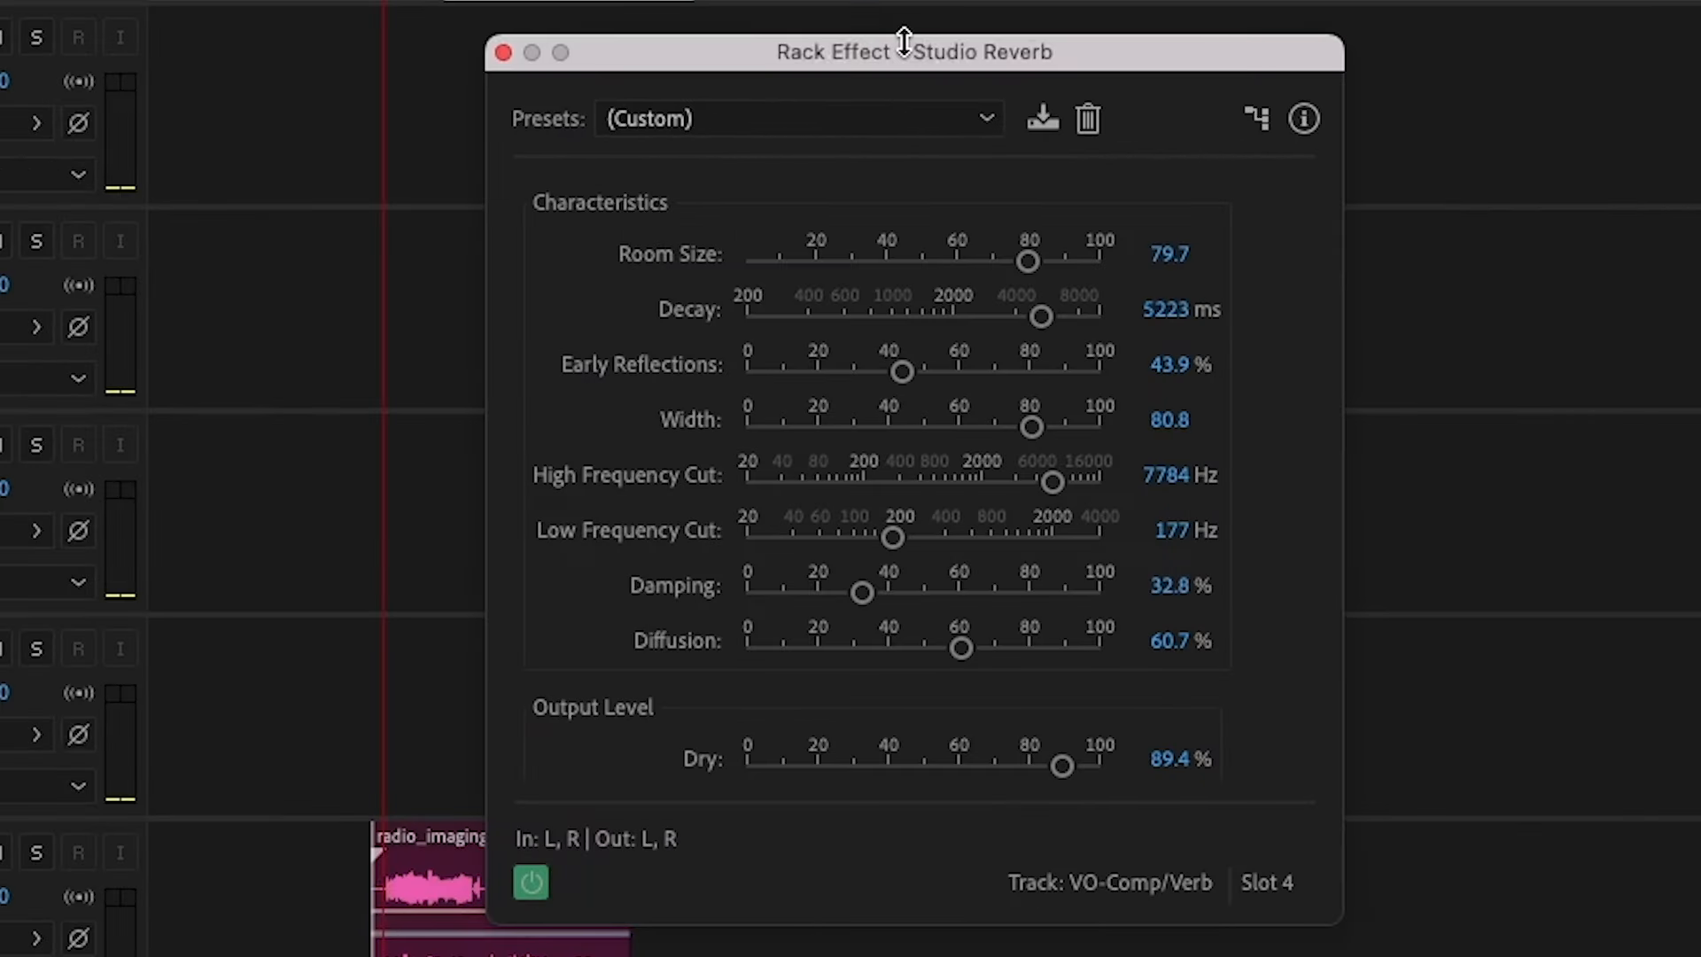
{"action": "left_click", "coordinate": [508, 56]}
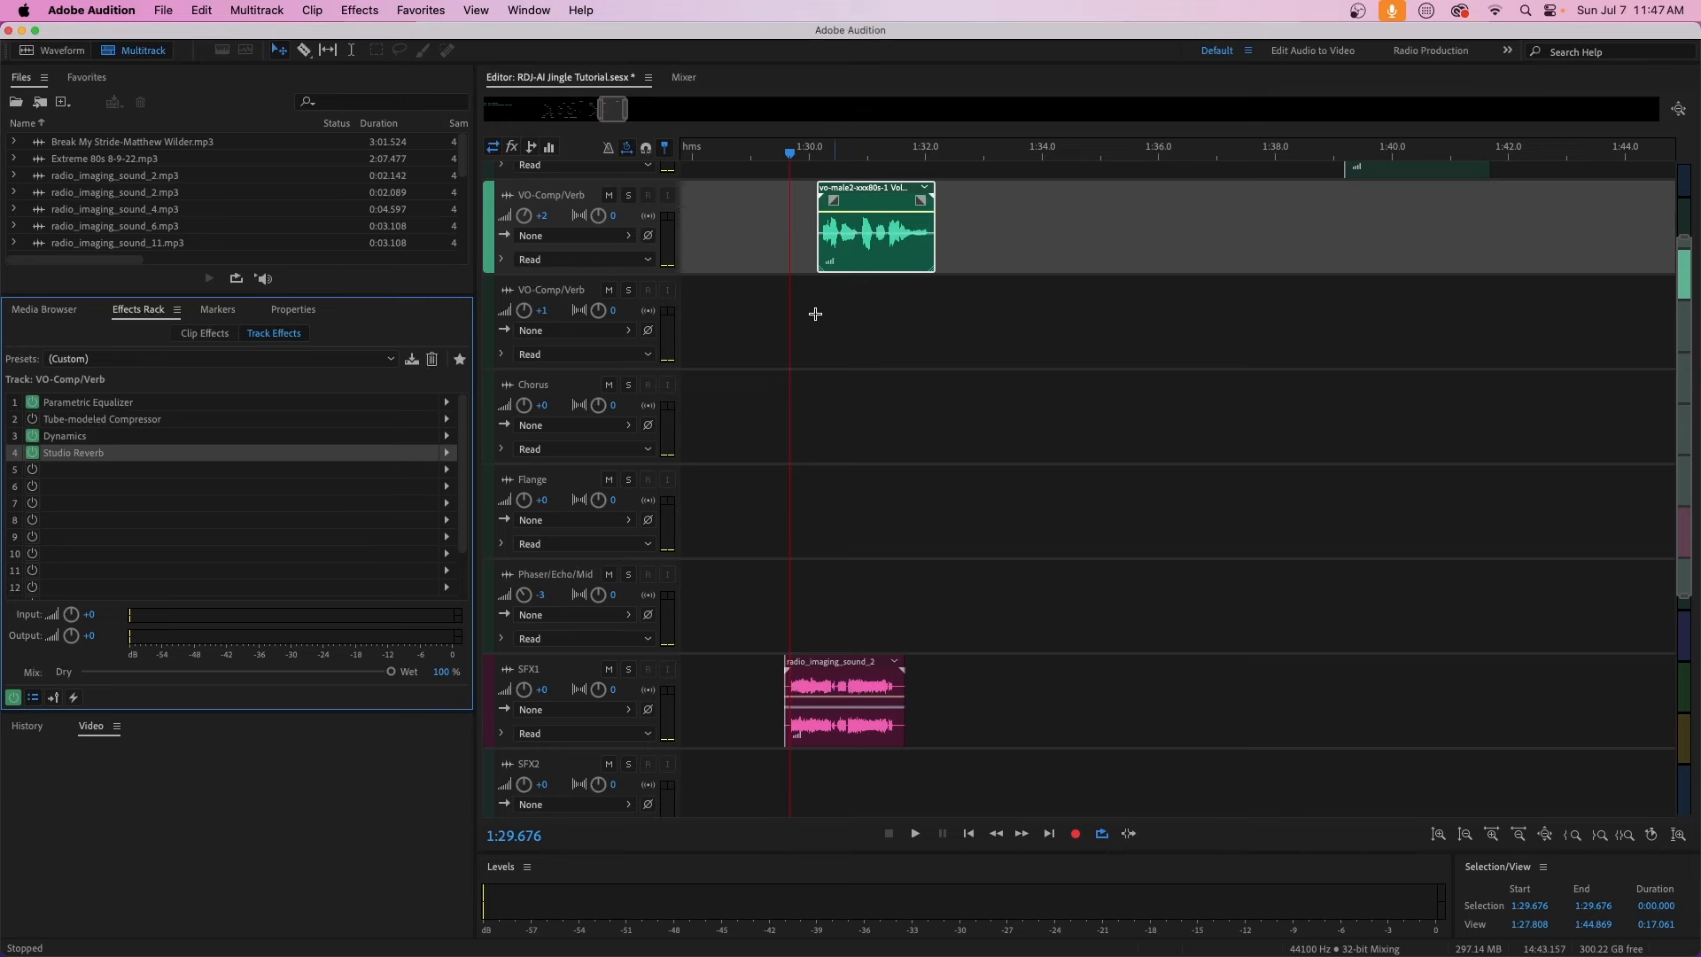
- Examine the track's Parametric Equalizer curve and toggle its high-pass band off and on
{"action": "double_click", "coordinate": [104, 406]}
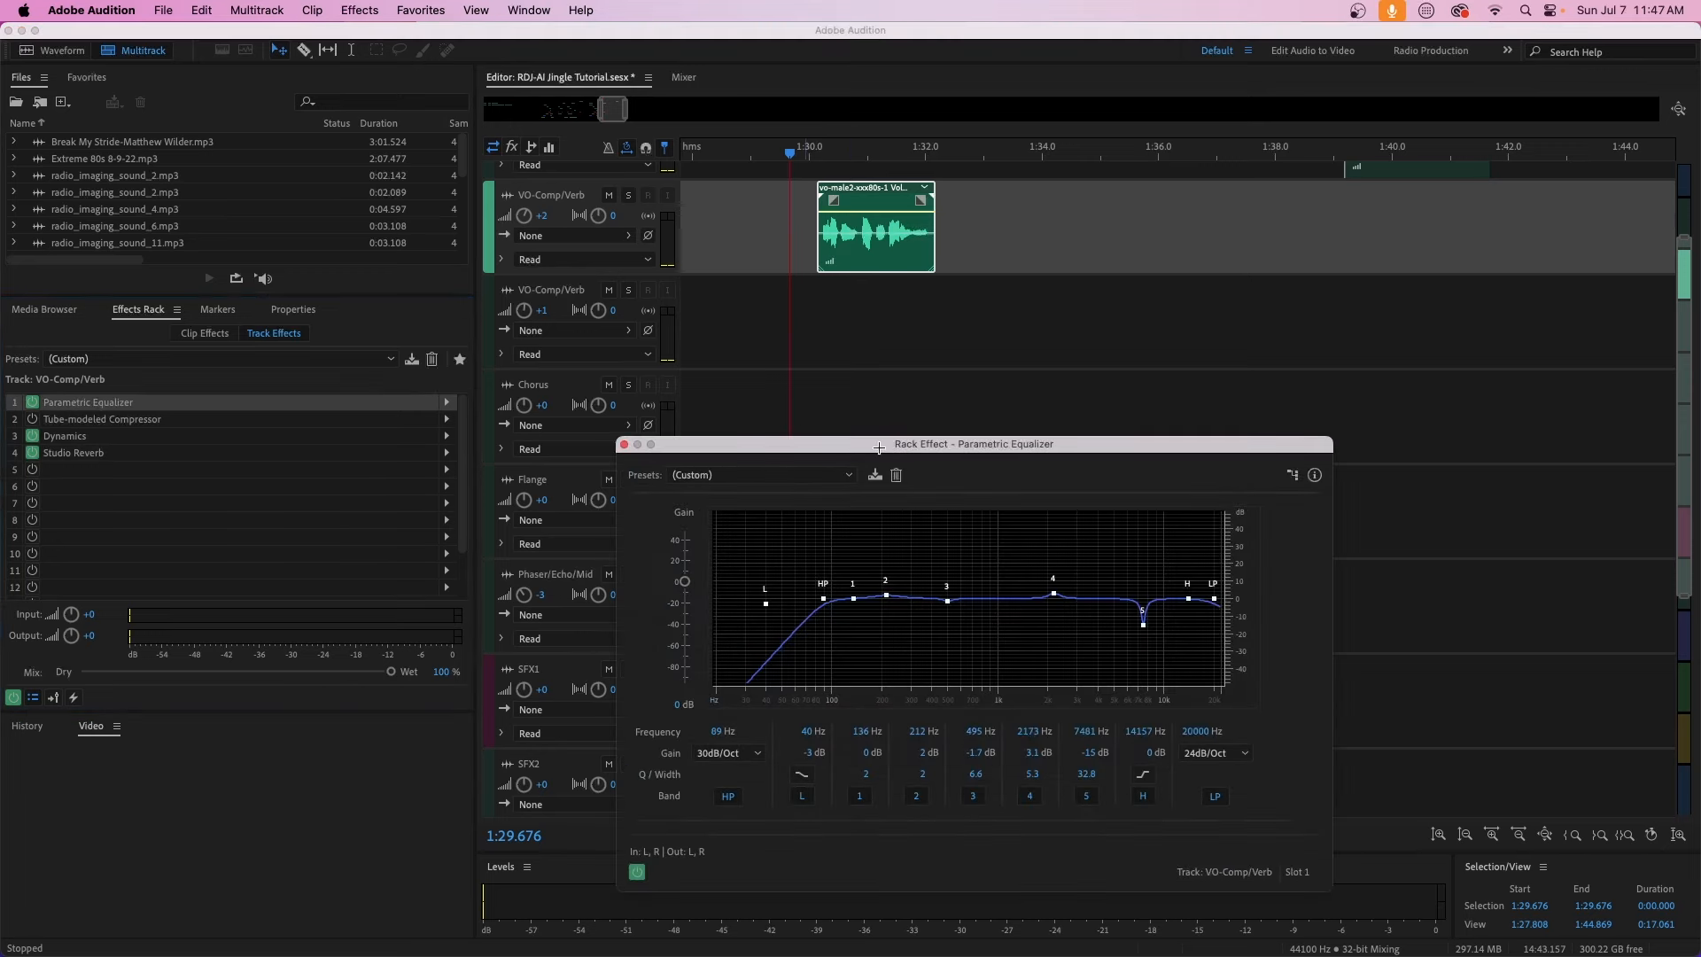
{"action": "left_click_drag", "start_coordinate": [953, 446], "coordinate": [787, 272]}
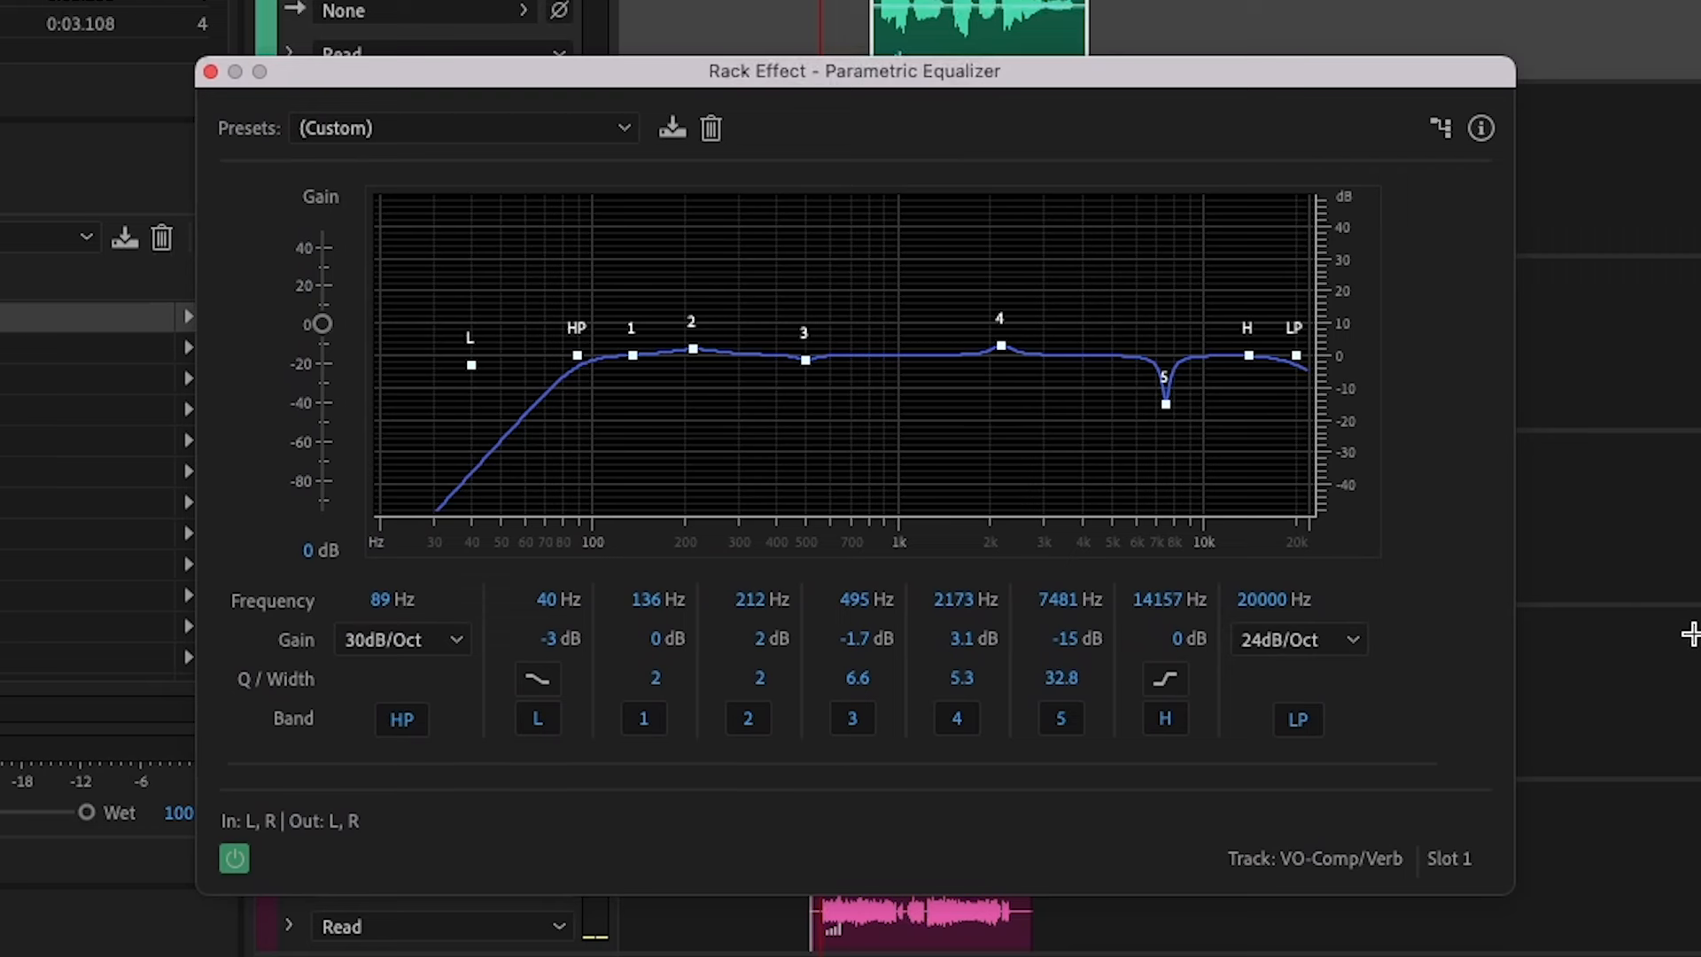
{"action": "left_click", "coordinate": [404, 719]}
{"action": "left_click", "coordinate": [404, 719]}
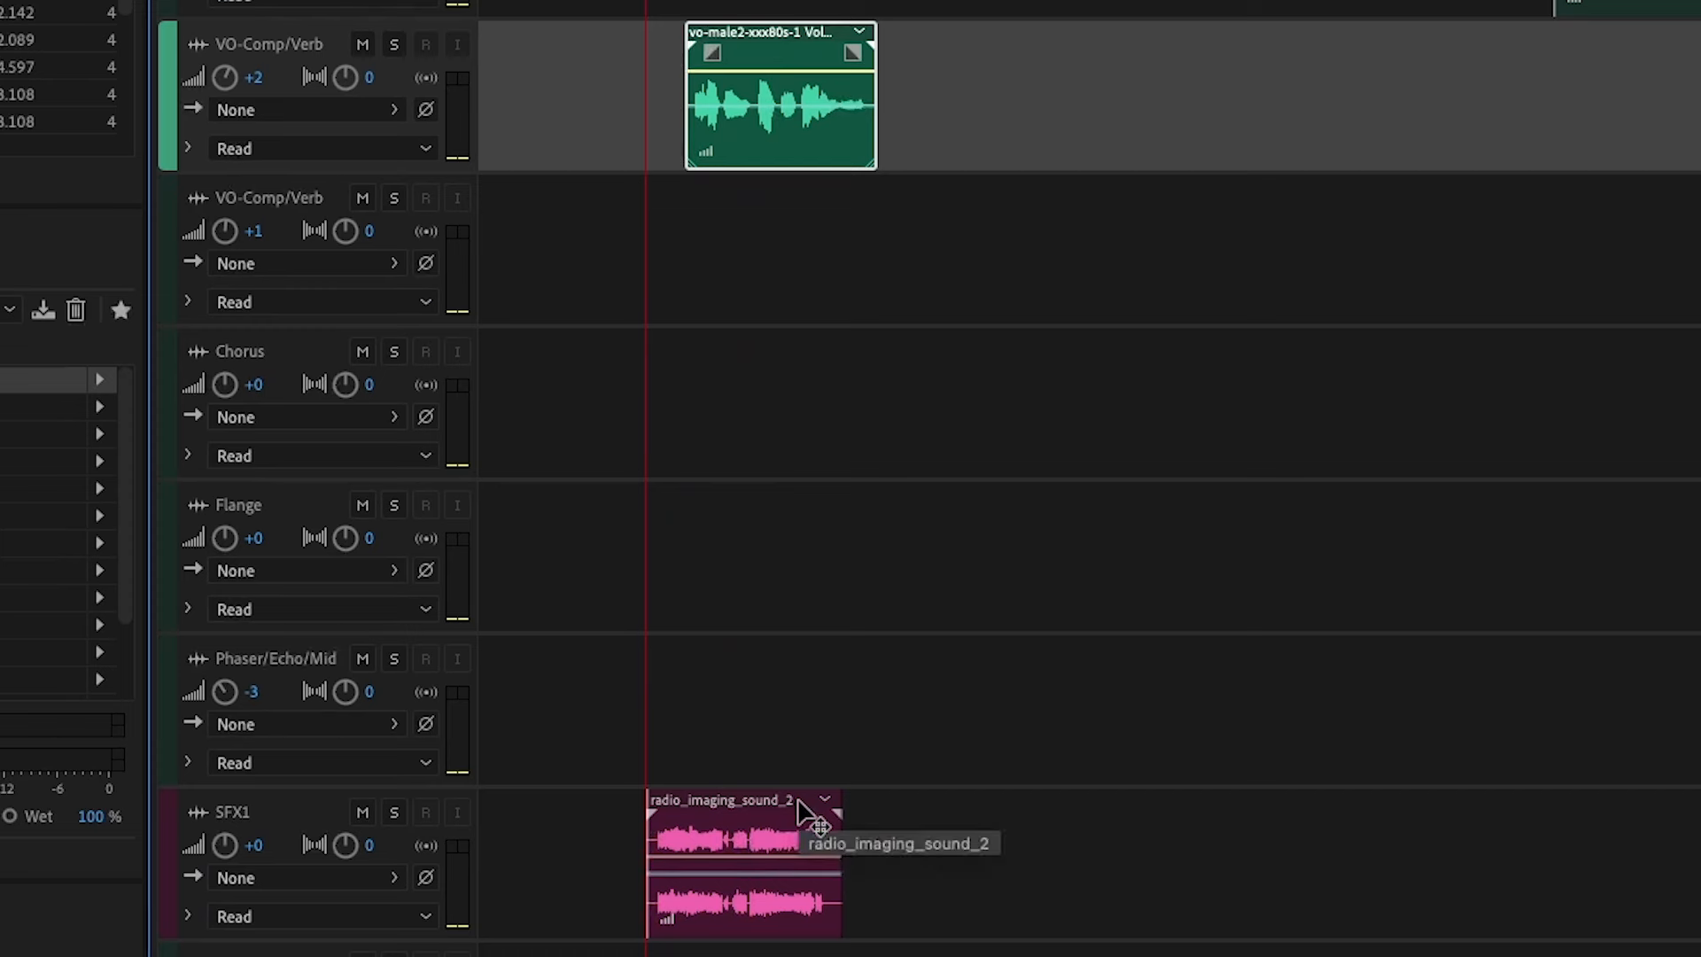
- Listen to the voice with the sound effect and raise the volume envelope of radio_imaging_sound_2 on the SFX1 track
{"action": "key", "text": "space"}
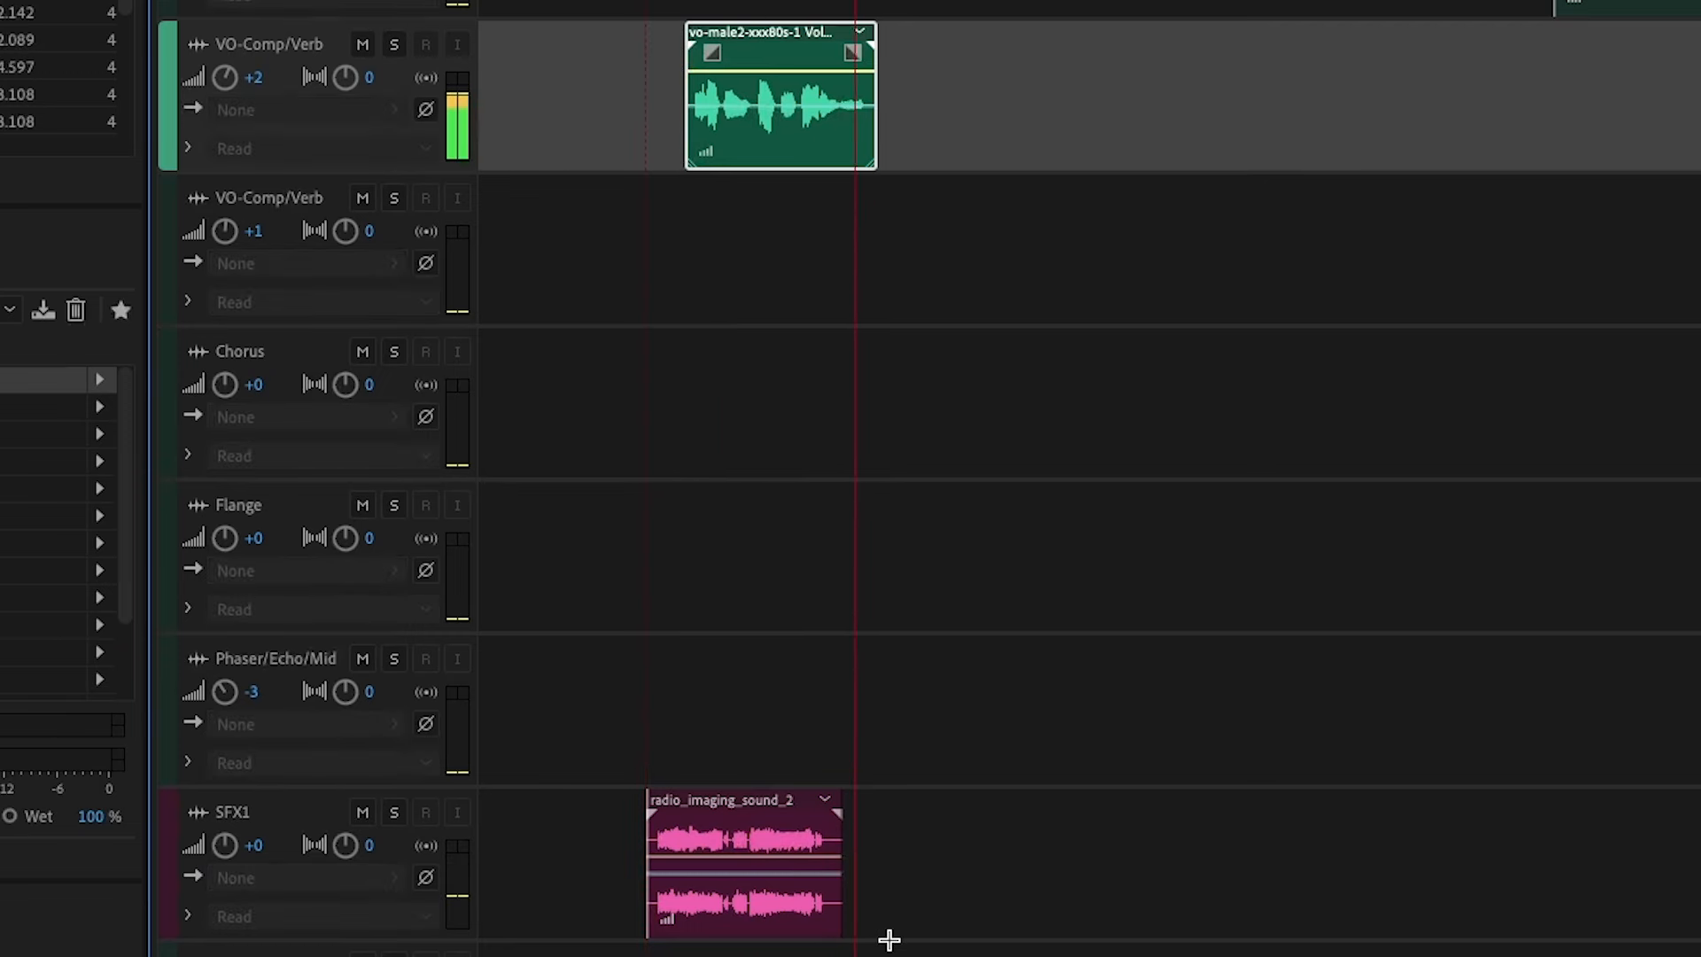
{"action": "key", "text": "space"}
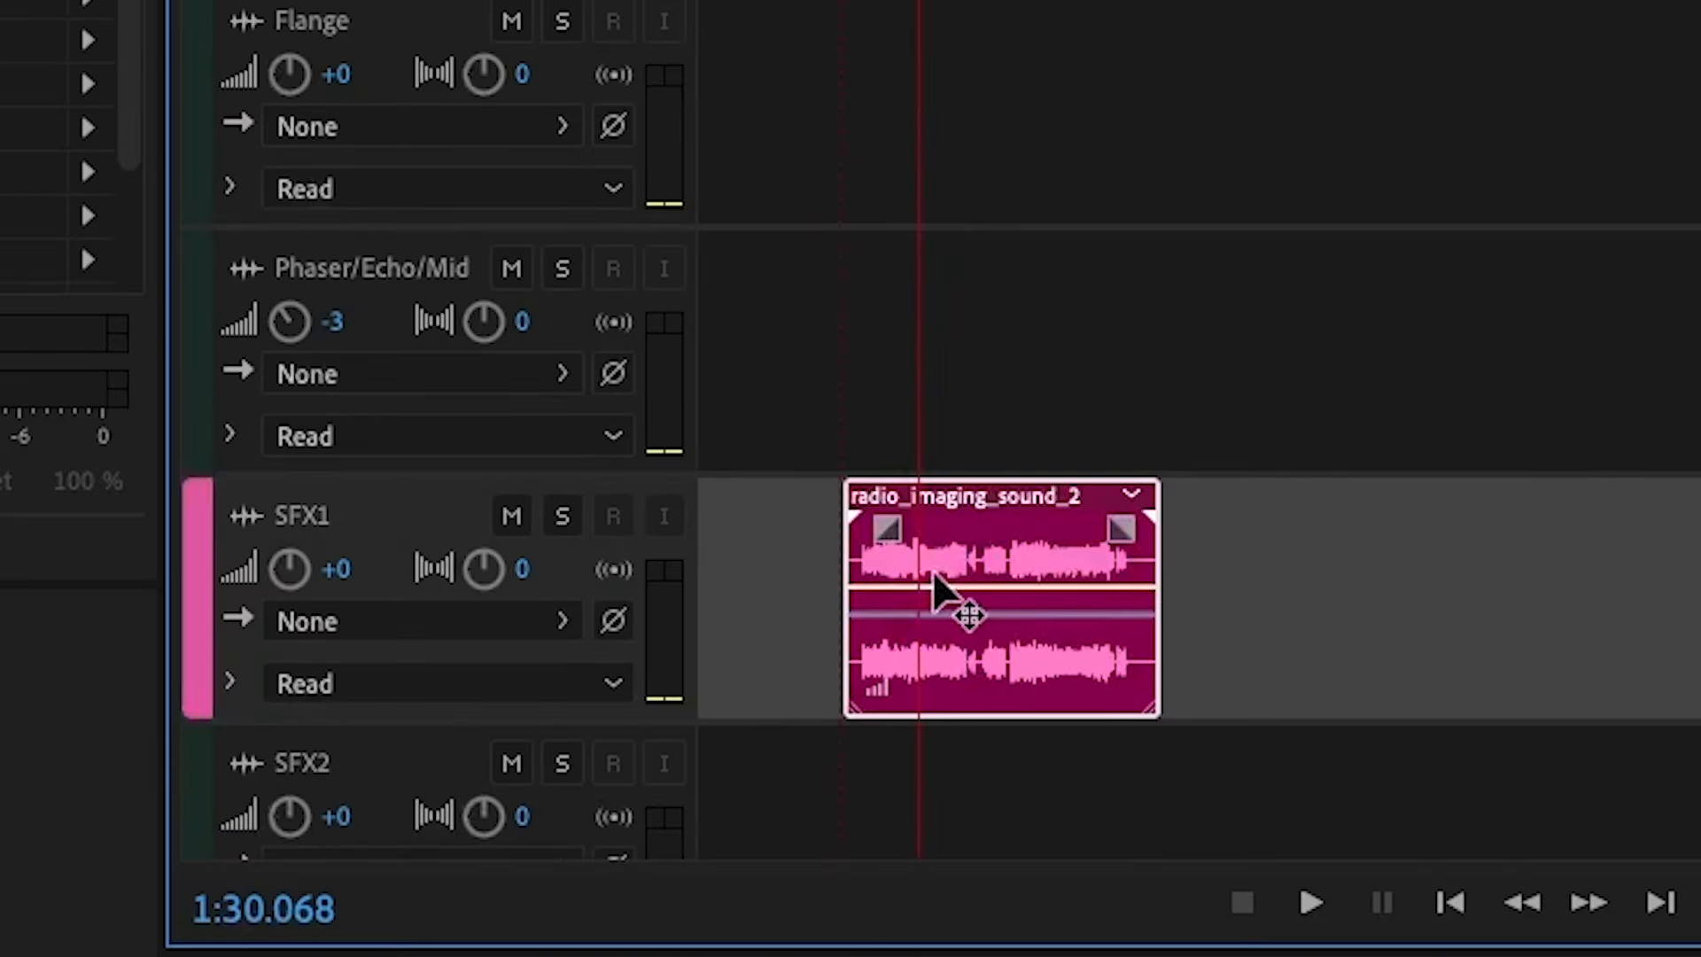
{"action": "left_click_drag", "start_coordinate": [704, 856], "coordinate": [706, 844]}
{"action": "left_click_drag", "start_coordinate": [940, 569], "coordinate": [939, 567]}
{"action": "left_click", "coordinate": [859, 1]}
{"action": "key", "text": "space"}
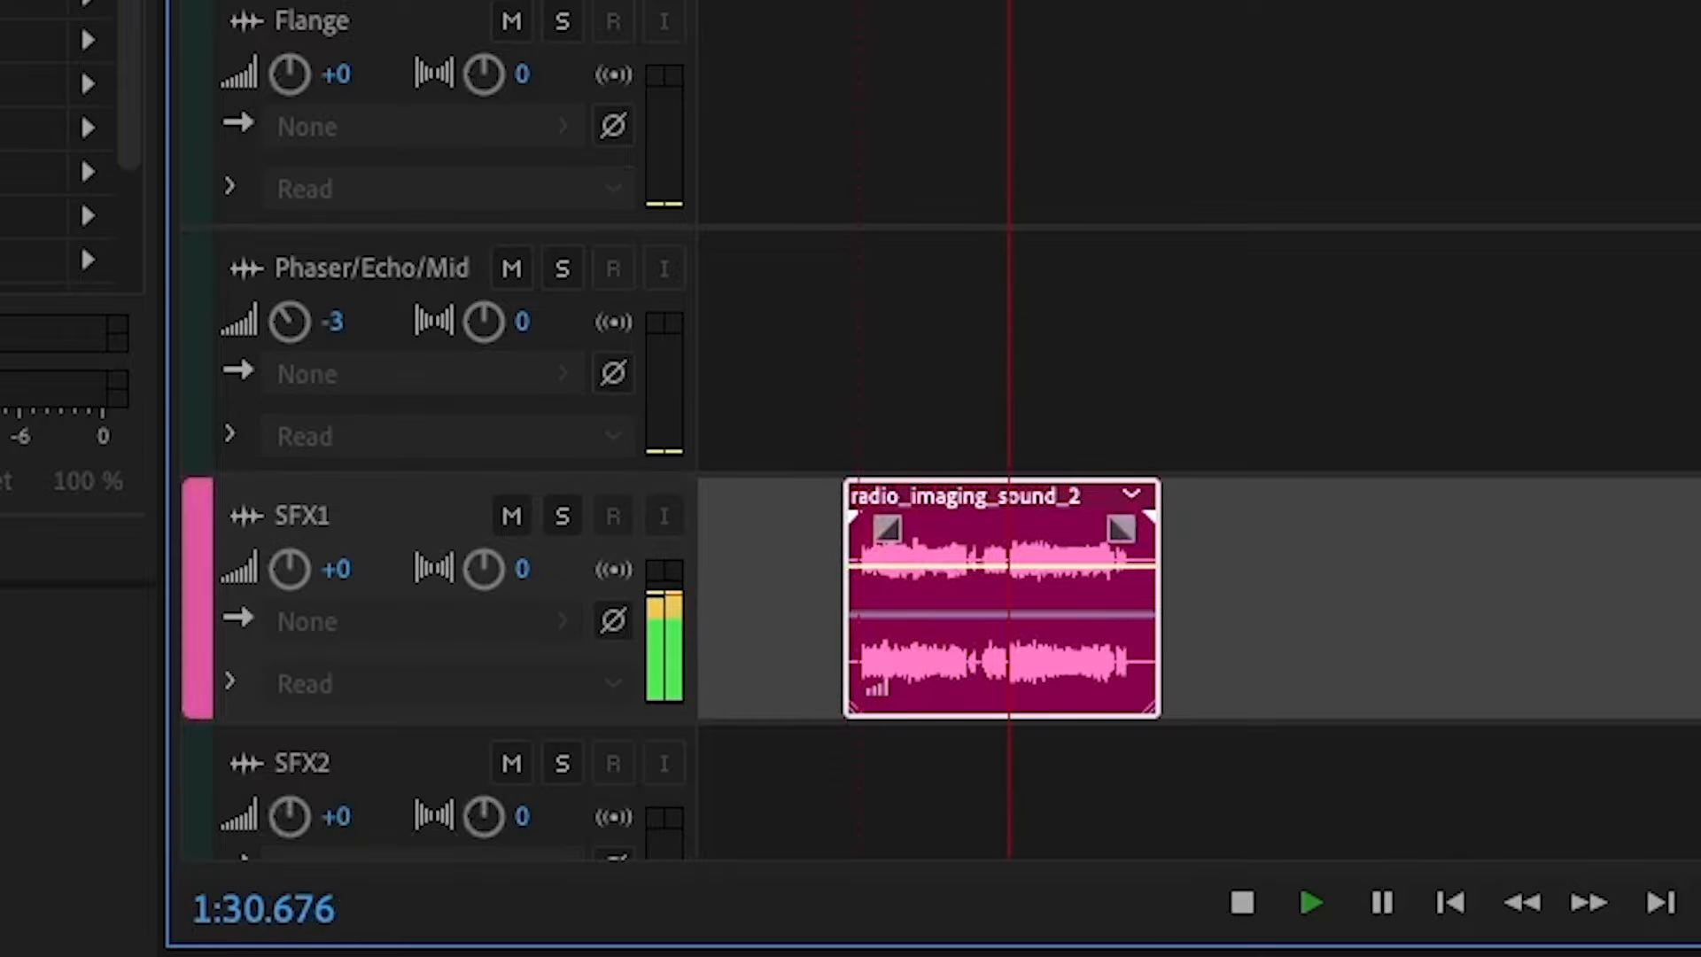
{"action": "key", "text": "space"}
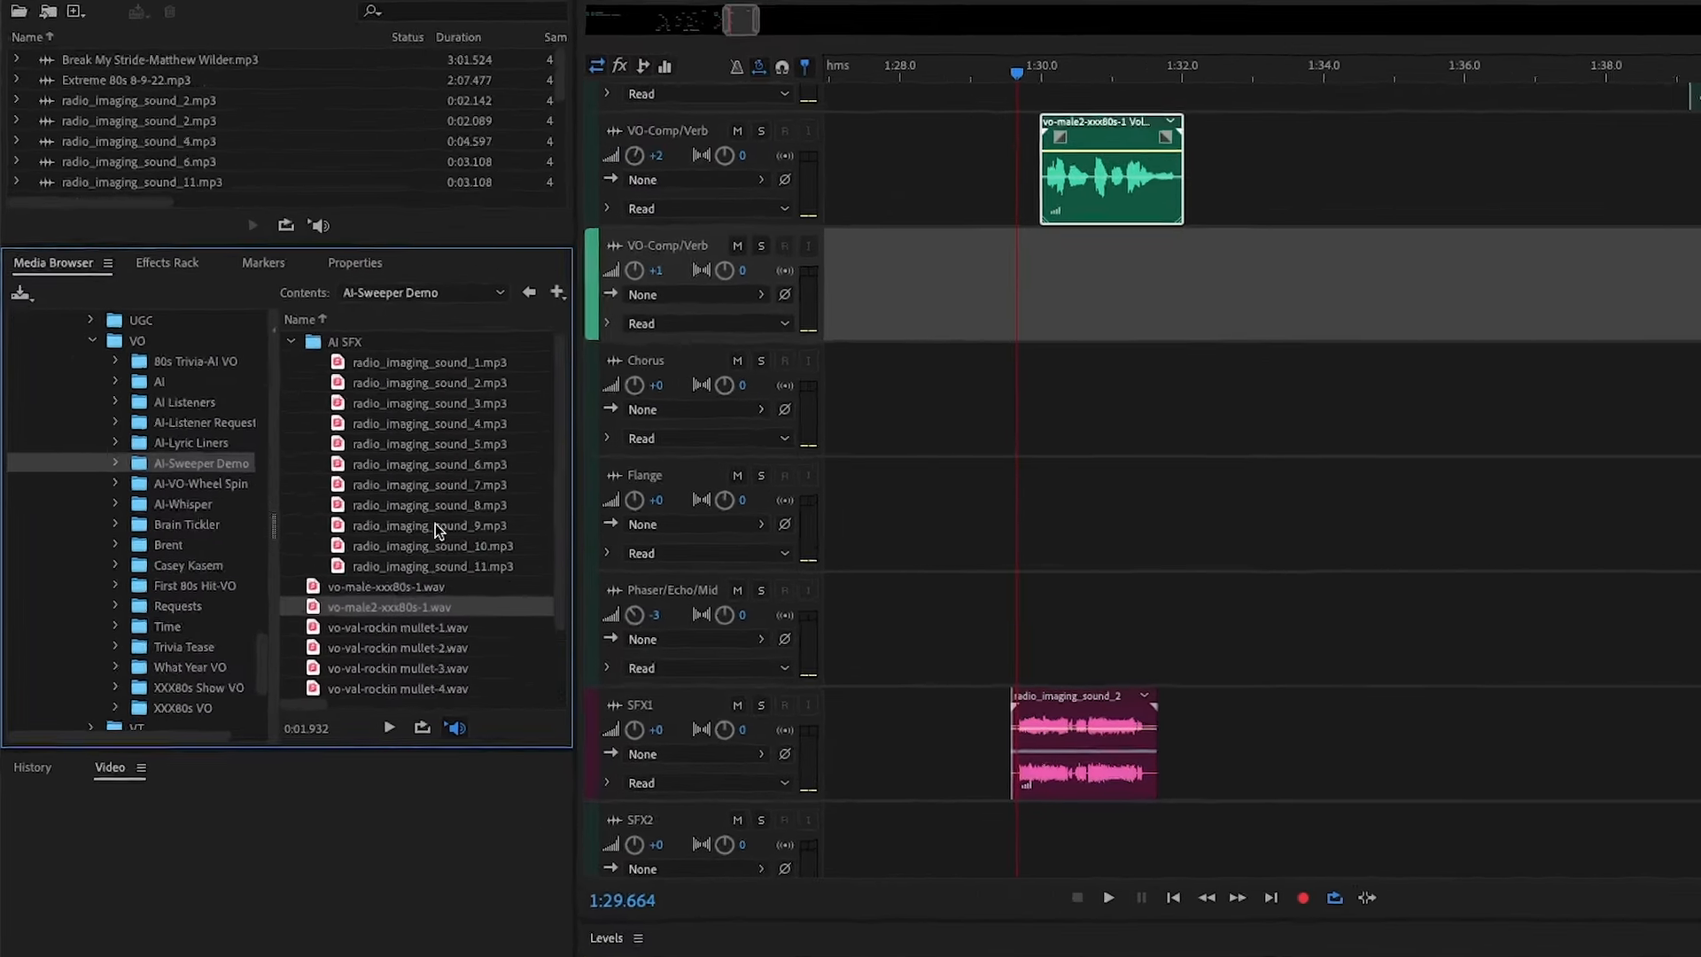
- Preview radio_imaging_sound_6.mp3 and radio_imaging_sound_7.mp3, and place radio_imaging_sound_6.mp3 on the SFX2 track at about 1:31.6
{"action": "left_click", "coordinate": [430, 465]}
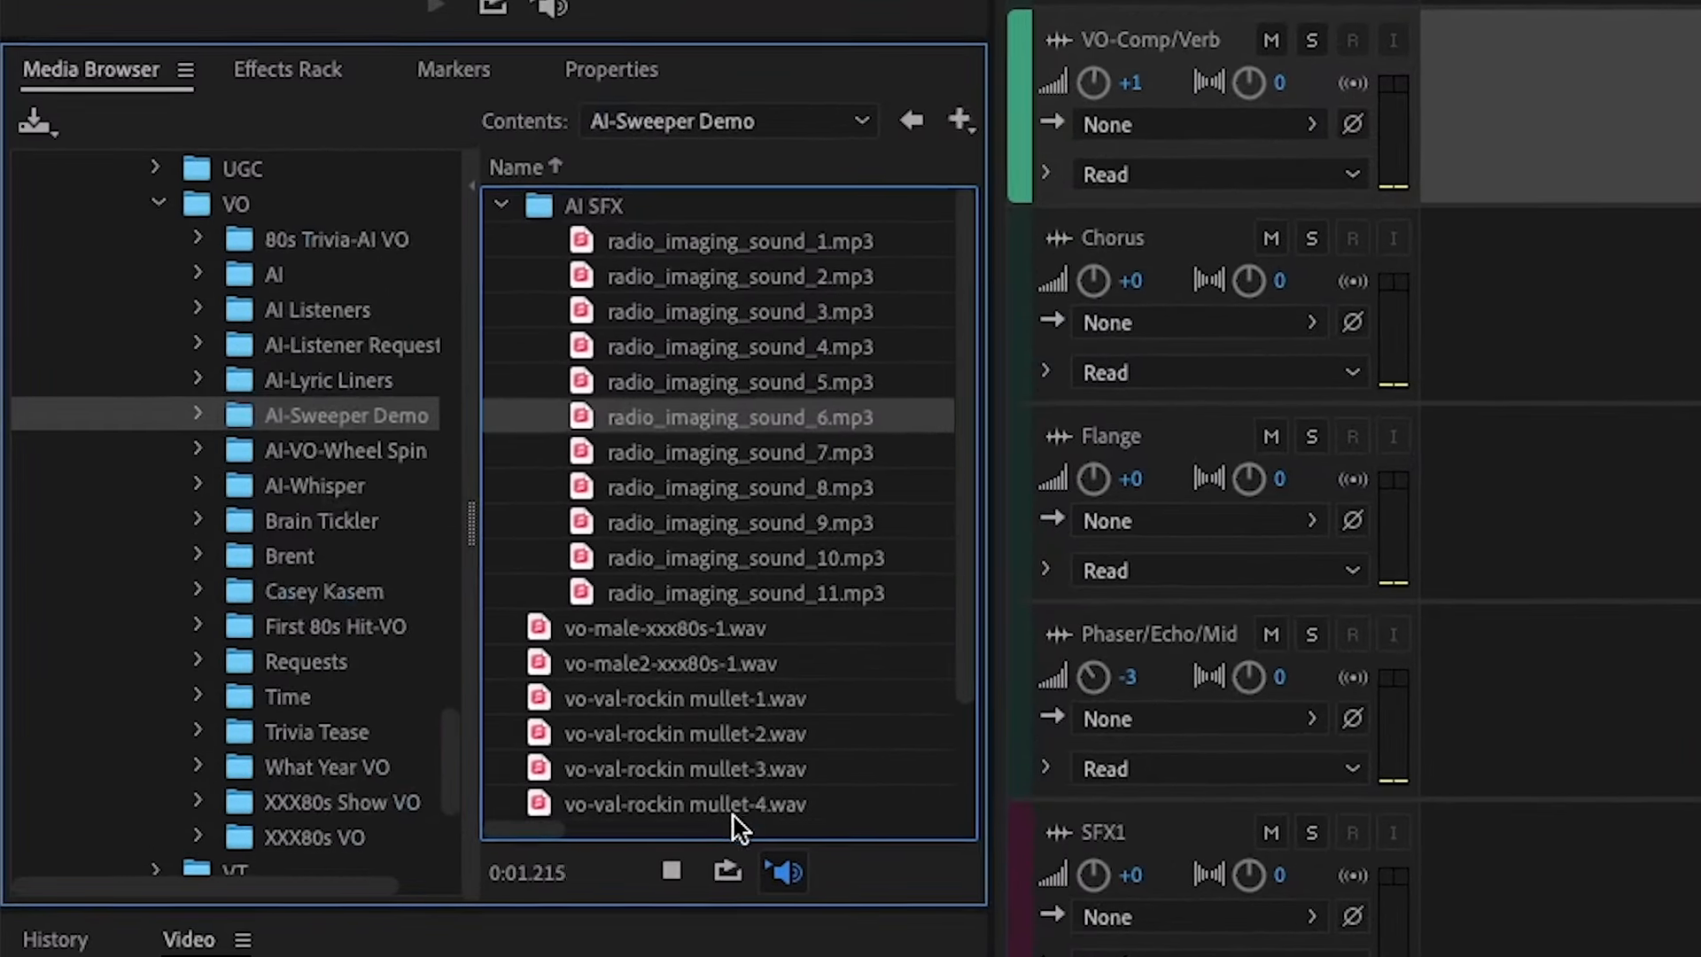
{"action": "left_click", "coordinate": [705, 458]}
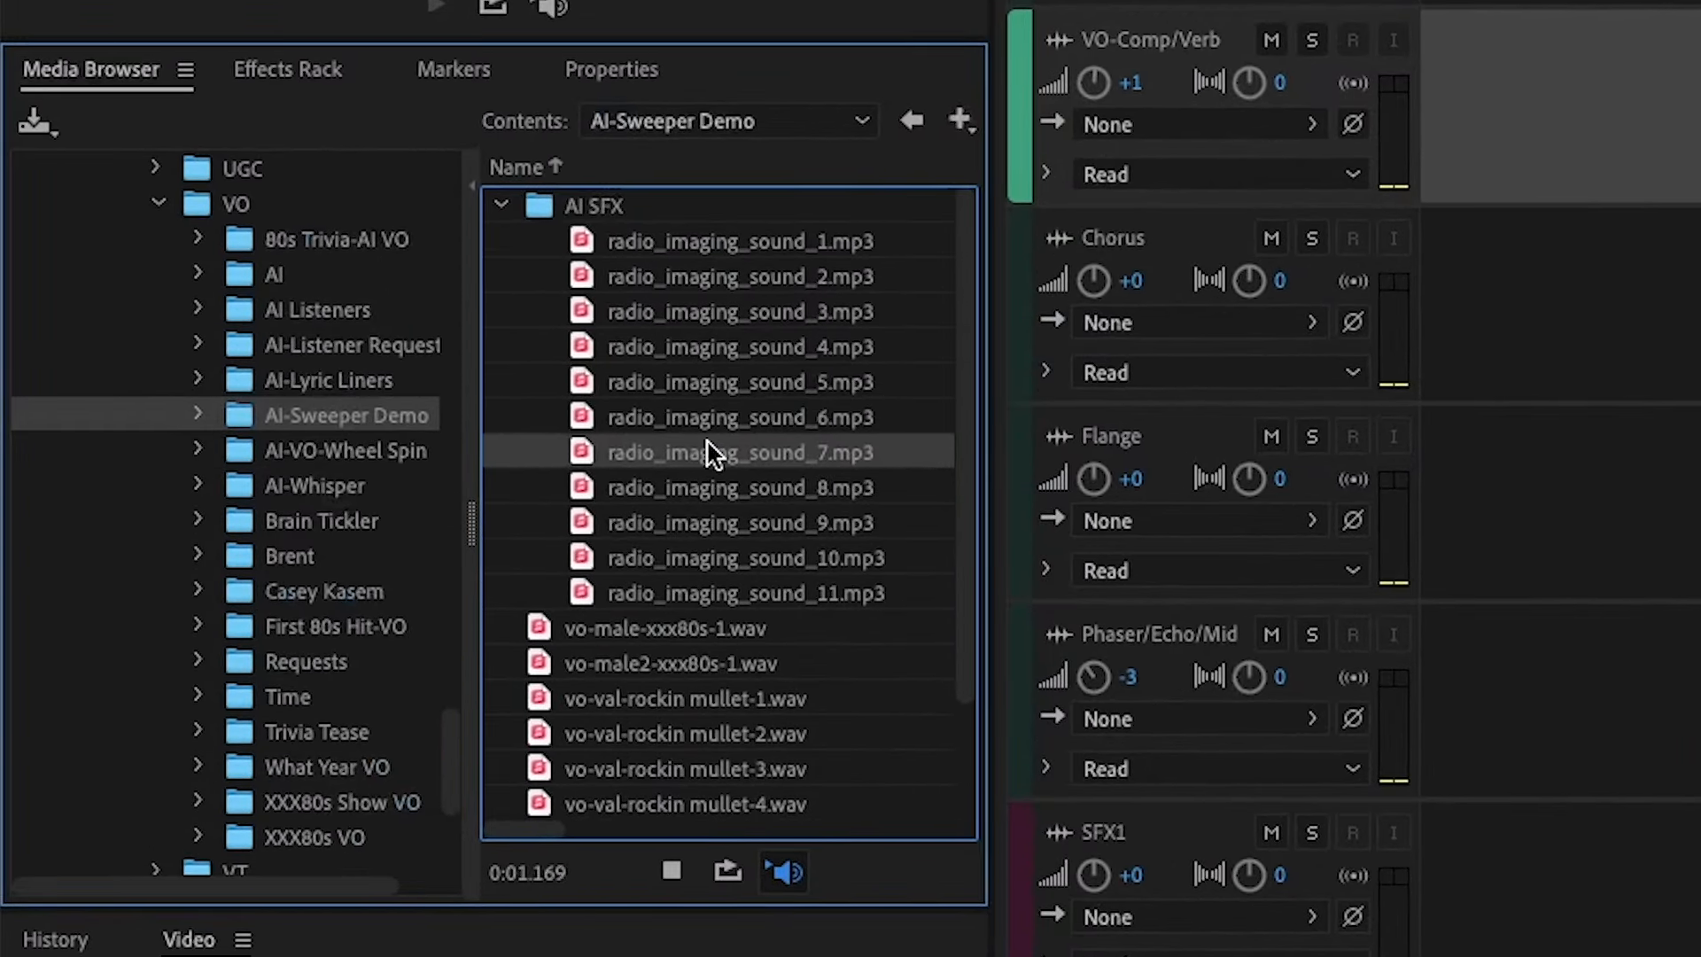
{"action": "left_click", "coordinate": [711, 420]}
{"action": "left_click", "coordinate": [671, 871]}
{"action": "left_click_drag", "start_coordinate": [576, 416], "coordinate": [1700, 956]}
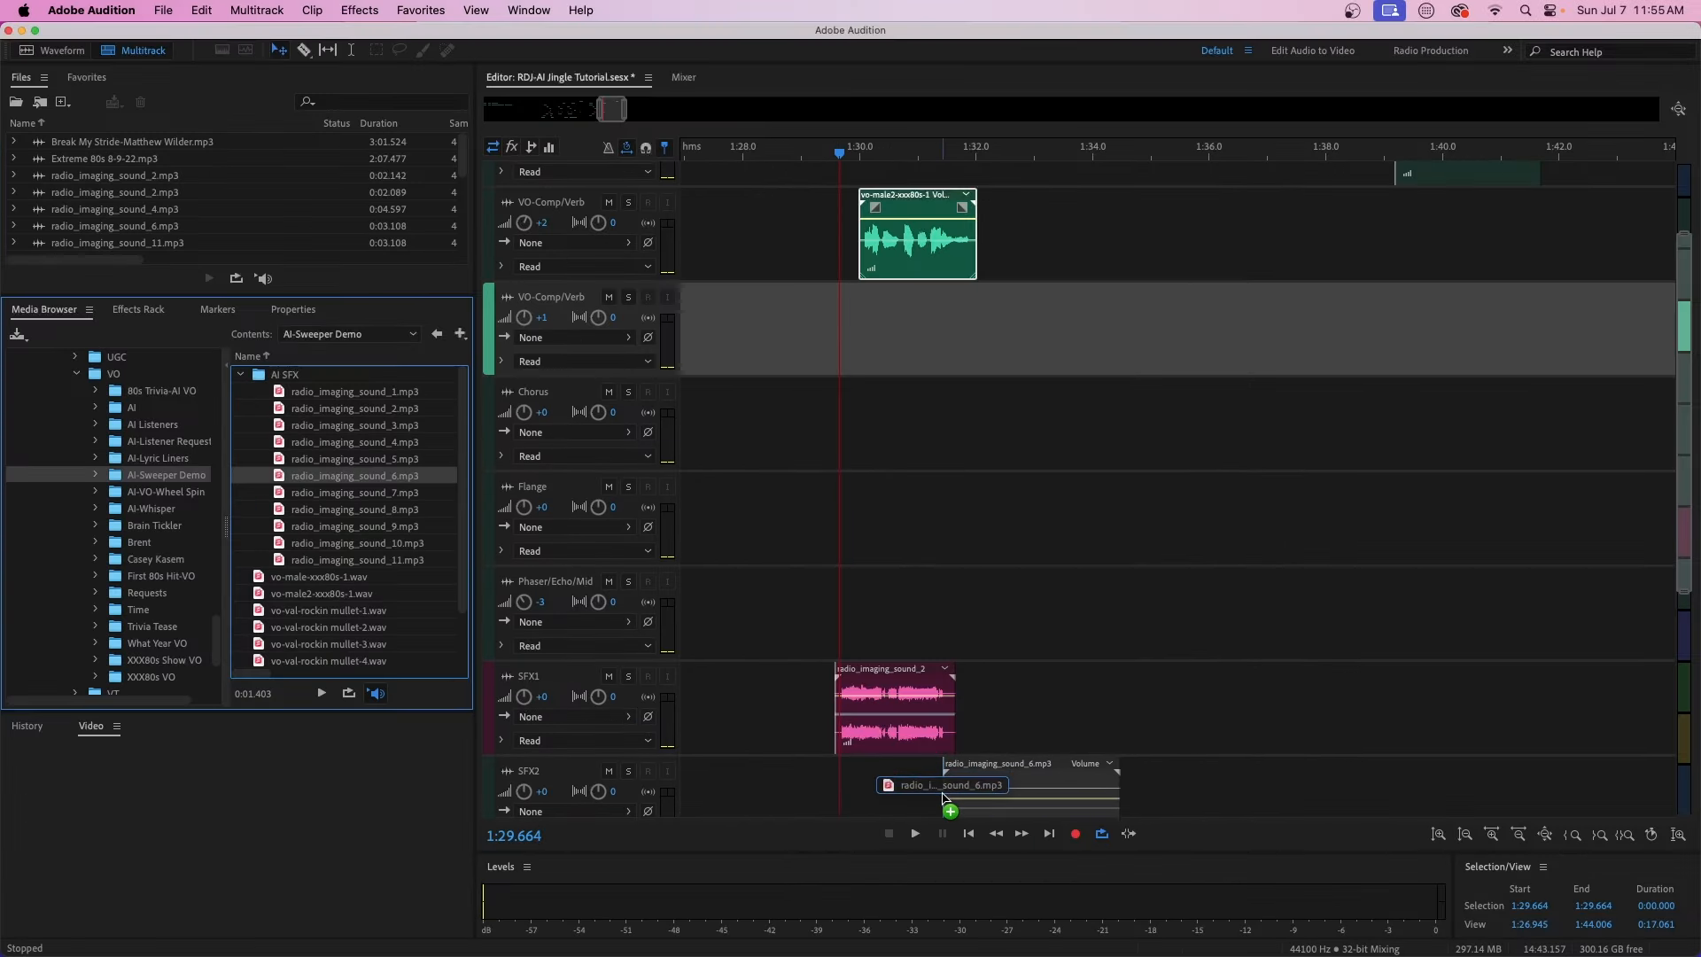
{"action": "left_click_drag", "start_coordinate": [945, 798], "coordinate": [951, 798]}
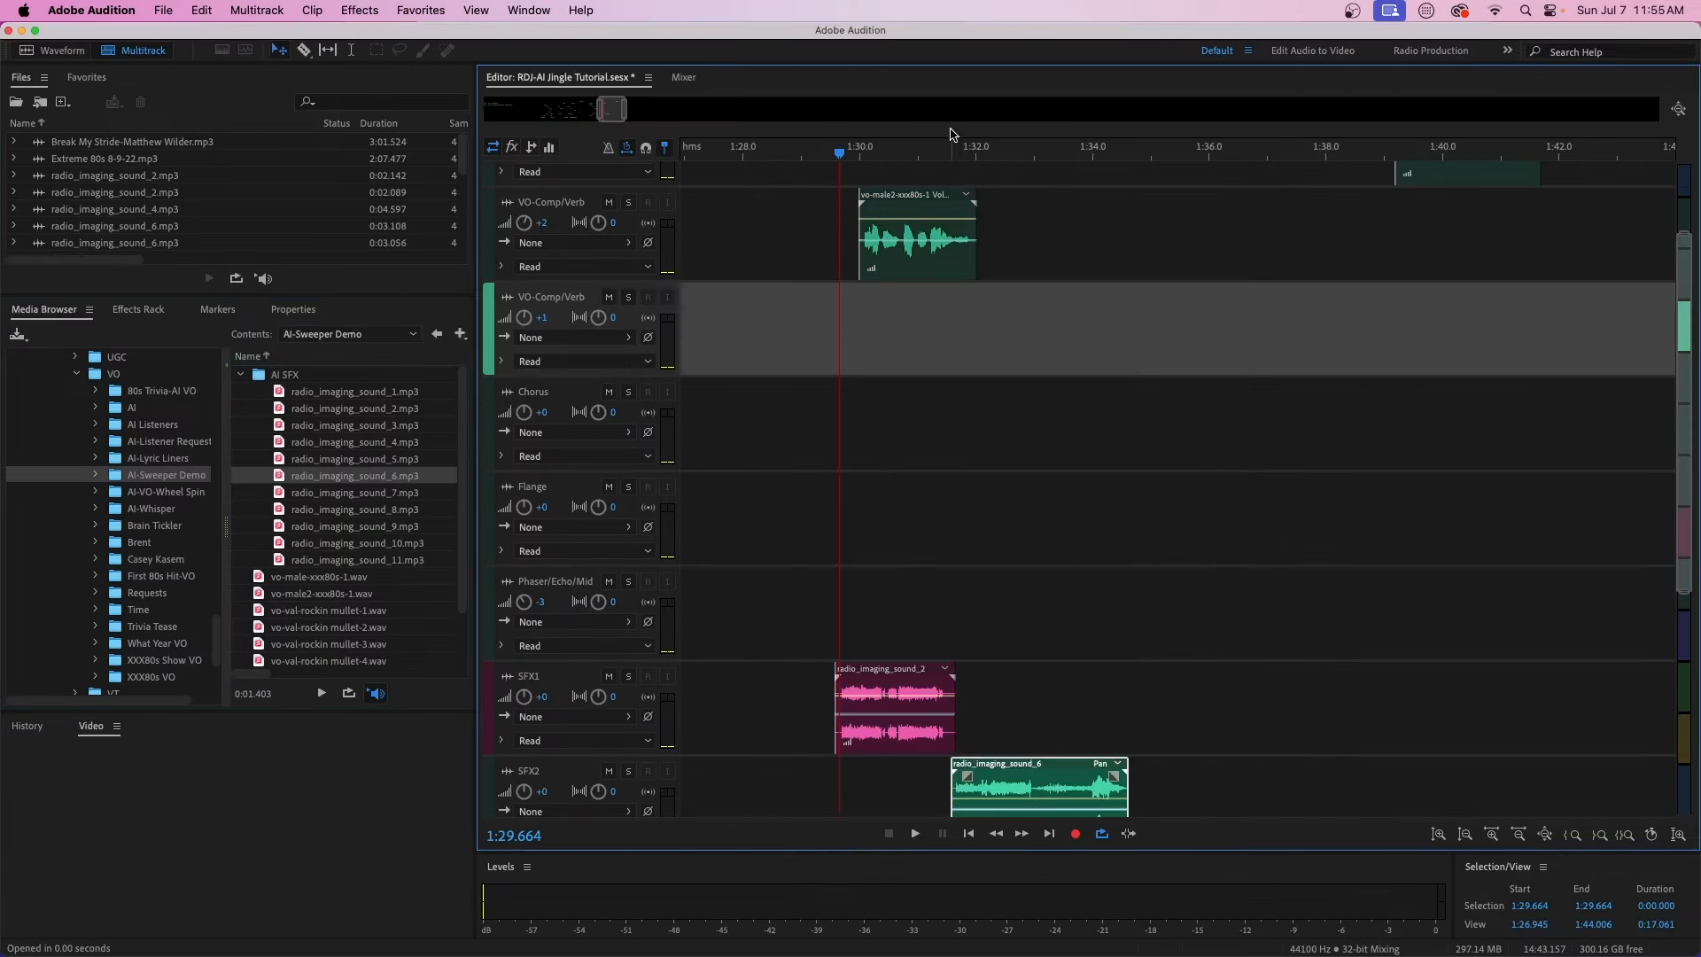
- Boost the tail of the vo-male2-xxx80s-1 clip with volume keyframes at about 1:31.4 and 1:31.6, and play the clip back
{"action": "left_click", "coordinate": [935, 153]}
{"action": "scroll", "coordinate": [963, 187], "scroll_direction": "up", "scroll_amount": 2}
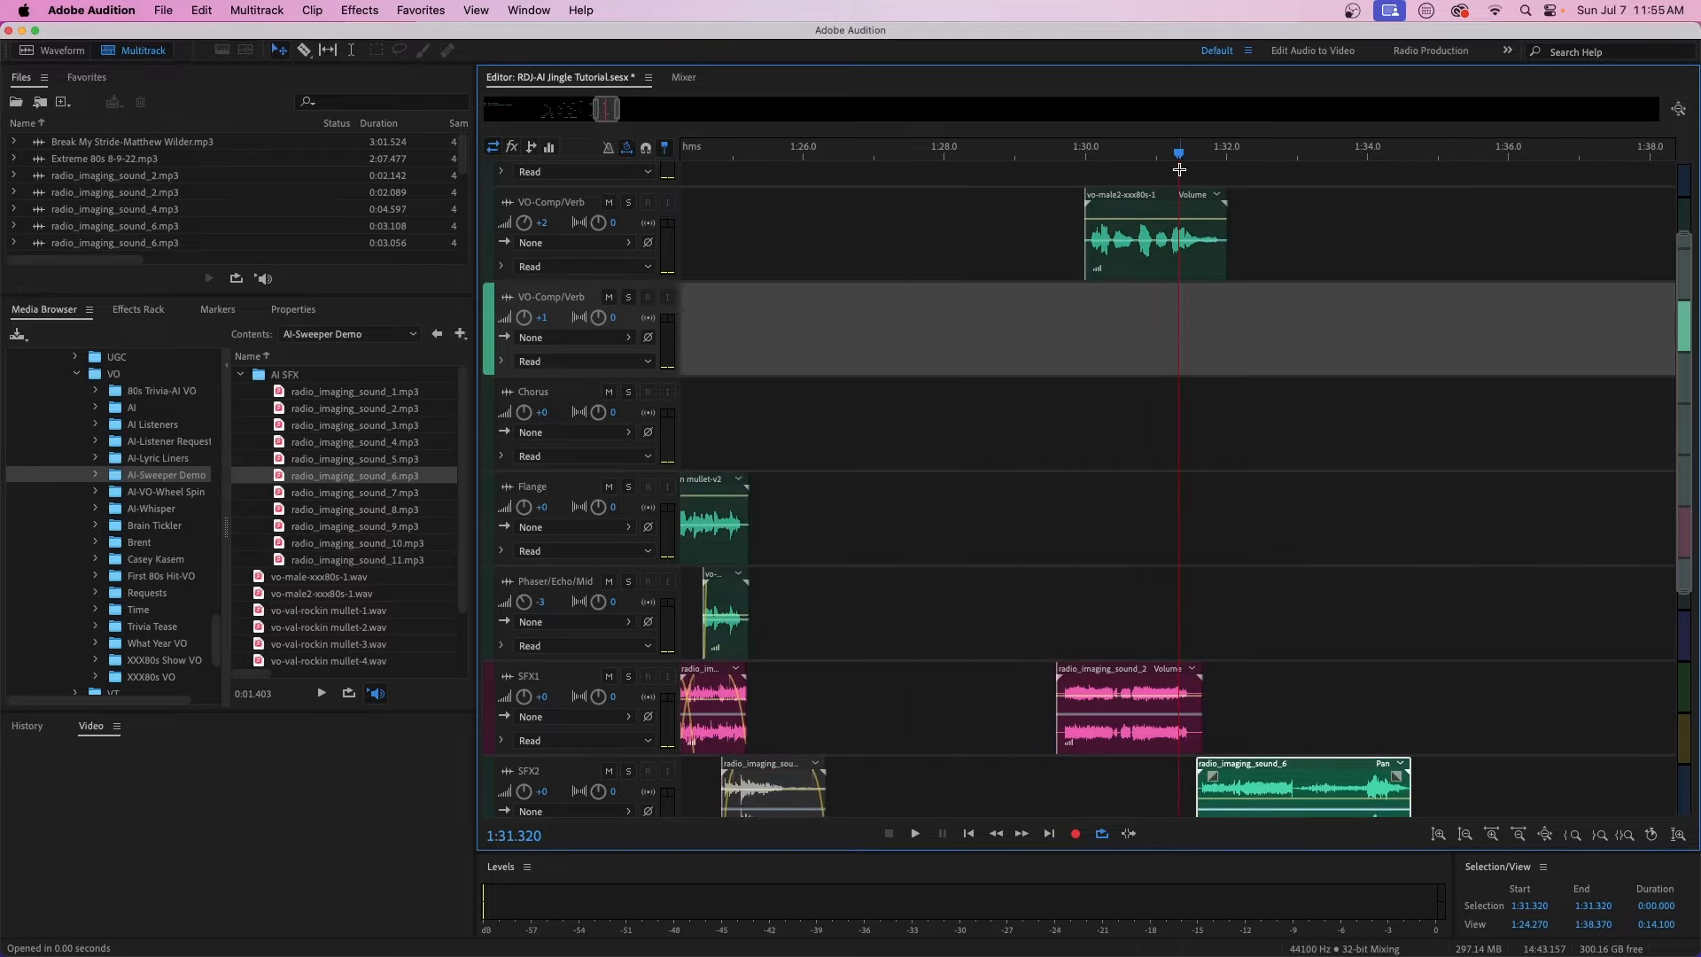
{"action": "scroll", "coordinate": [1181, 169], "scroll_direction": "up", "scroll_amount": 2}
{"action": "scroll", "coordinate": [1271, 220], "scroll_direction": "up", "scroll_amount": 1}
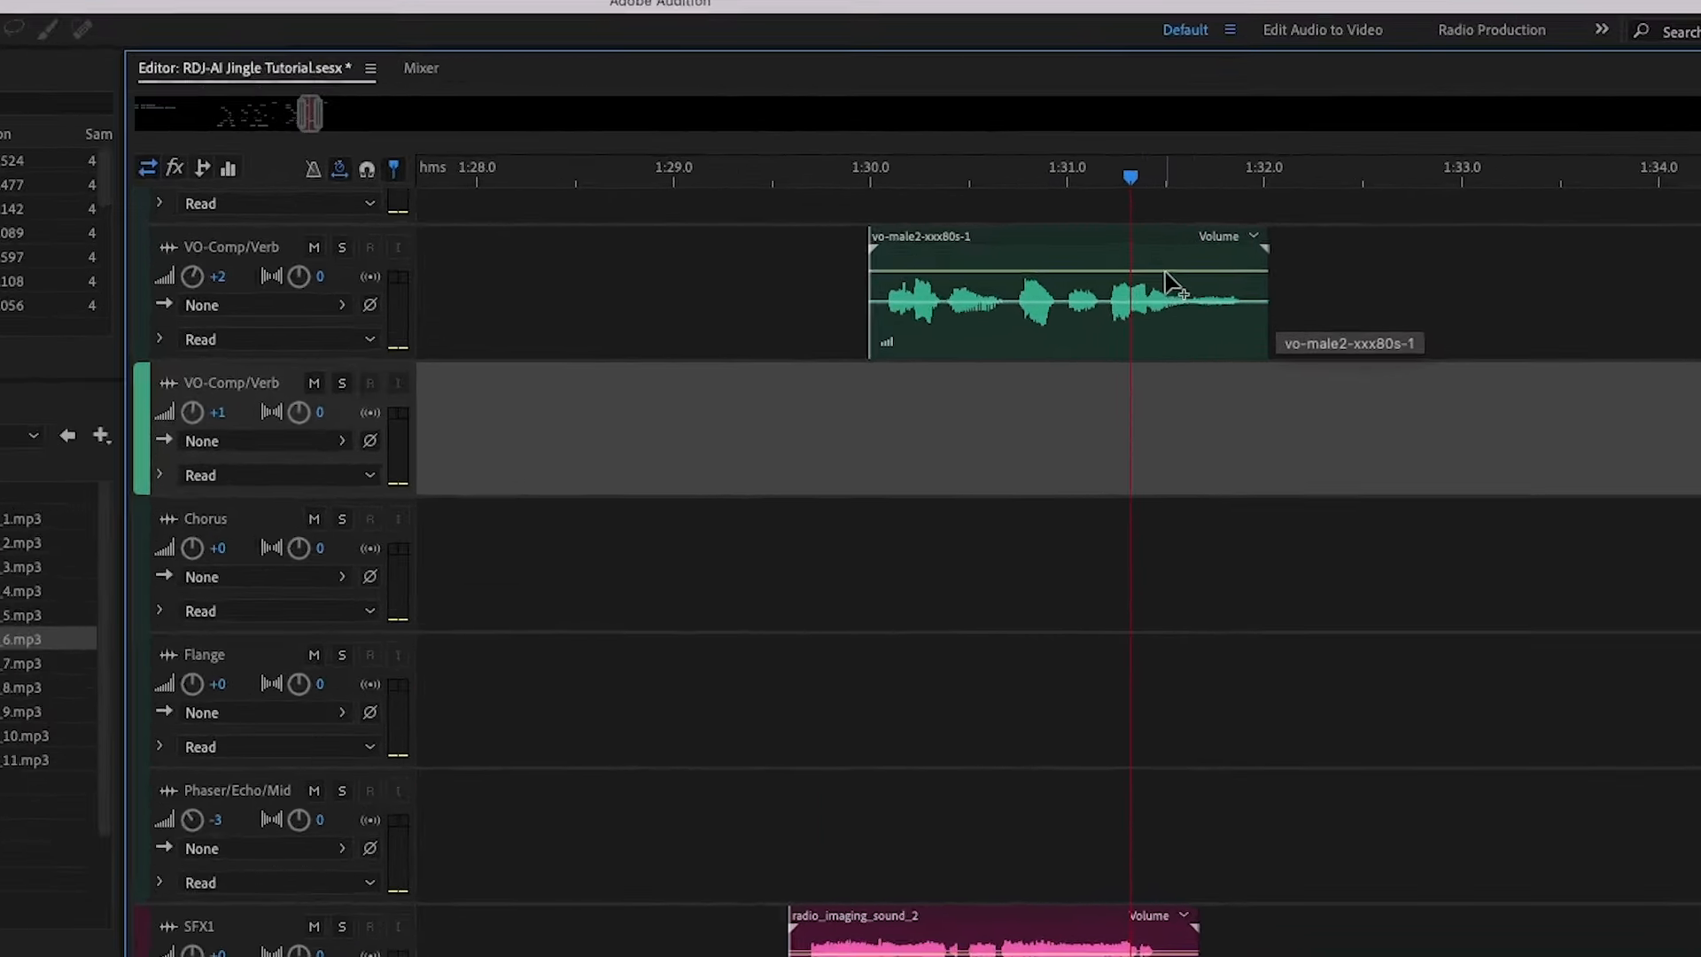
{"action": "left_click", "coordinate": [1153, 271]}
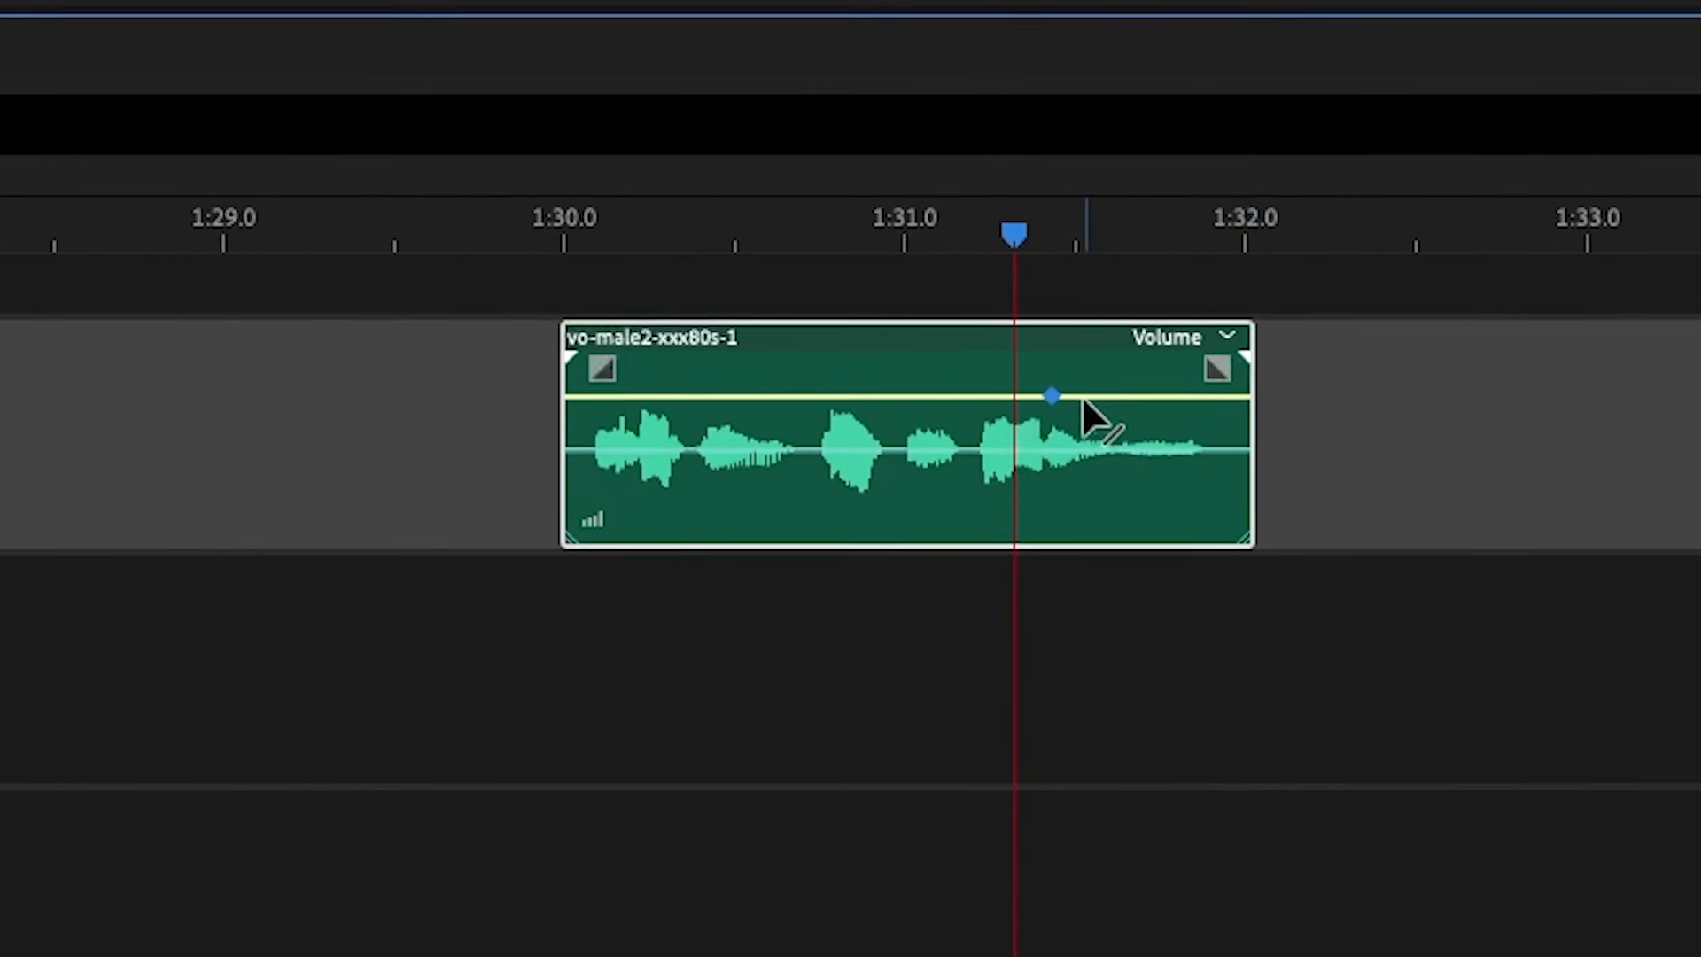
{"action": "left_click", "coordinate": [1094, 396]}
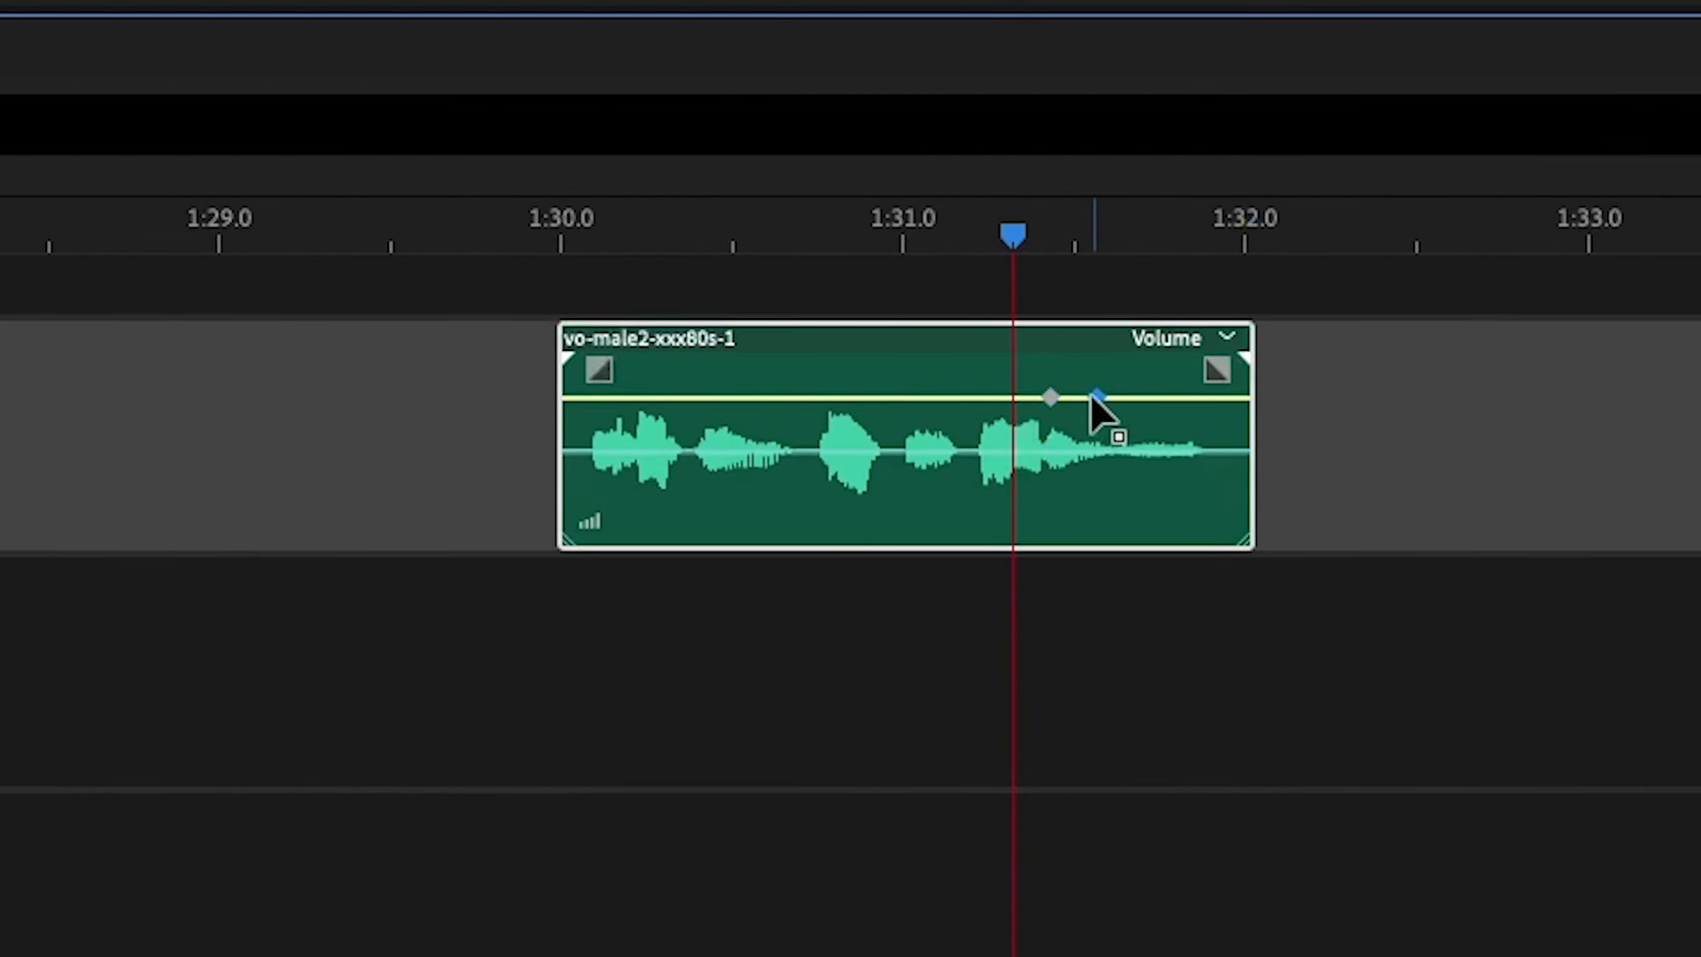
{"action": "left_click_drag", "start_coordinate": [1094, 396], "coordinate": [1093, 365]}
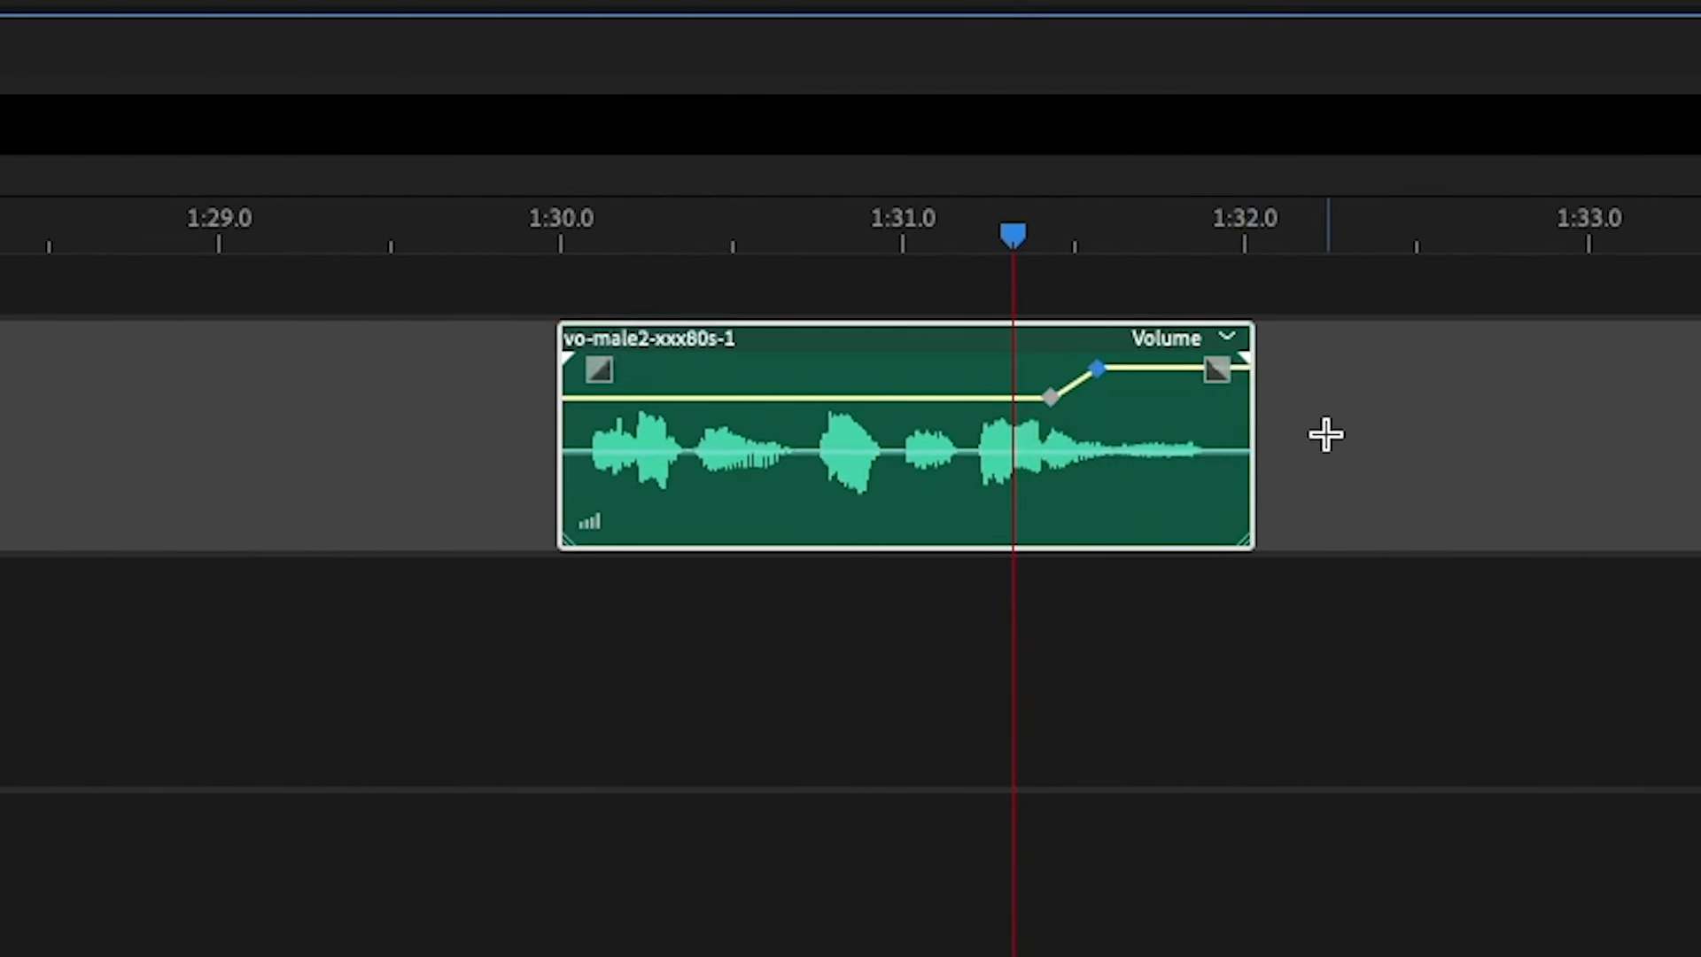
{"action": "left_click", "coordinate": [588, 238]}
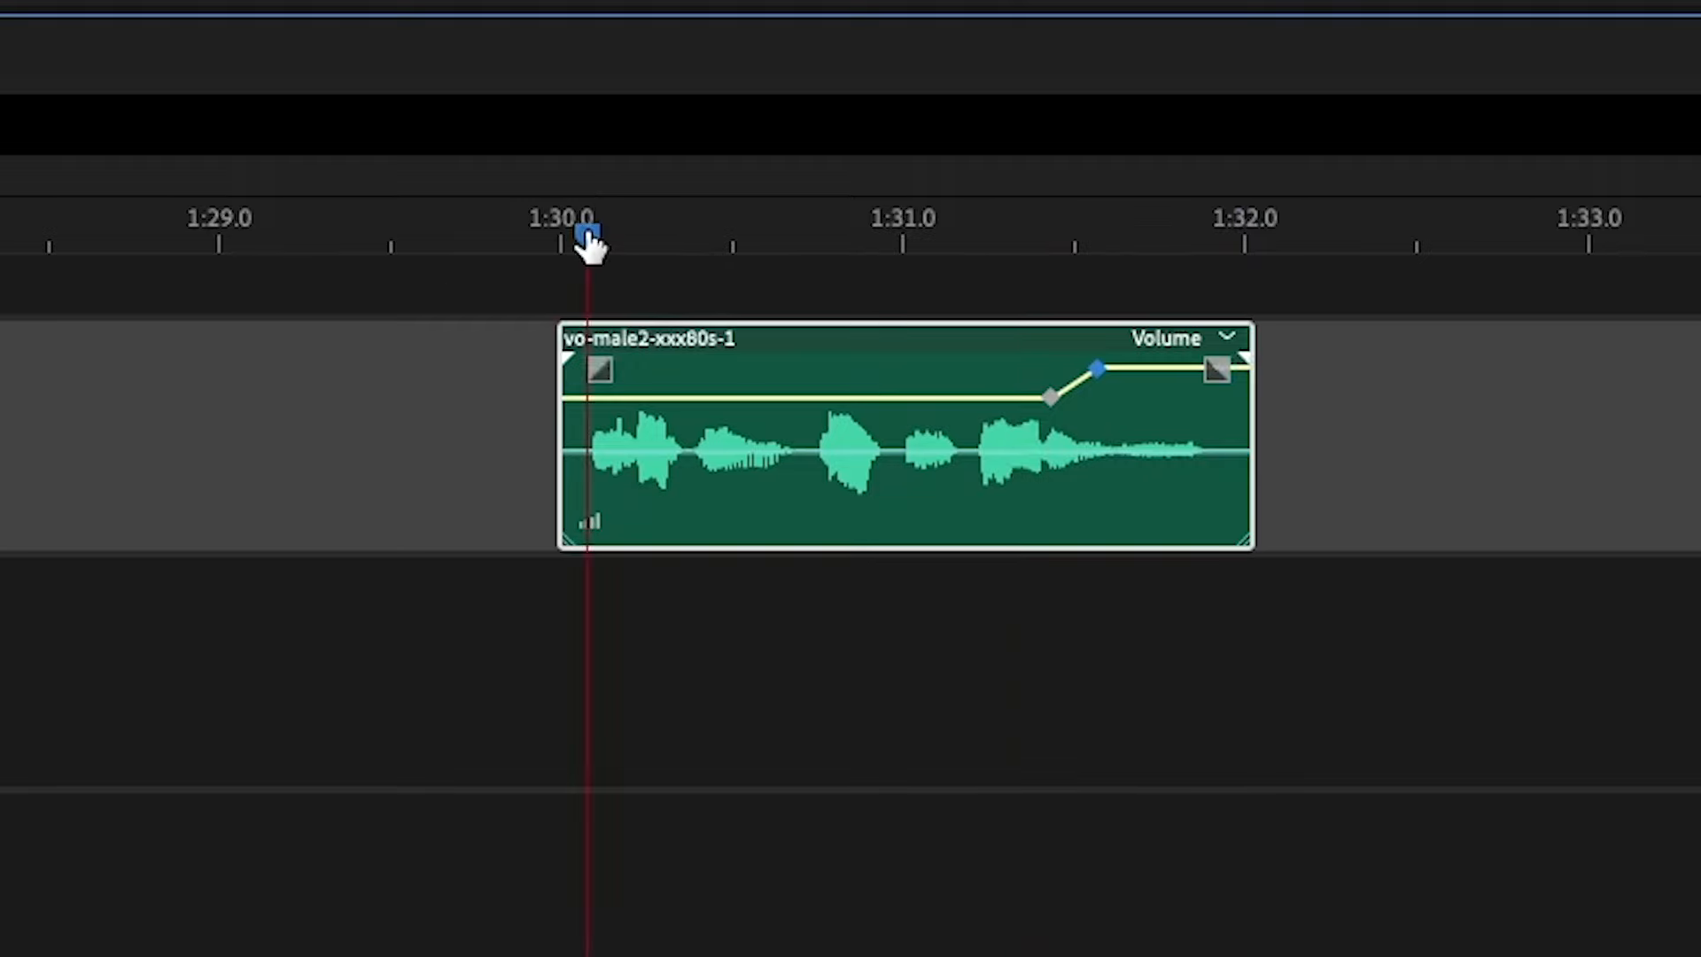
{"action": "key", "text": "space"}
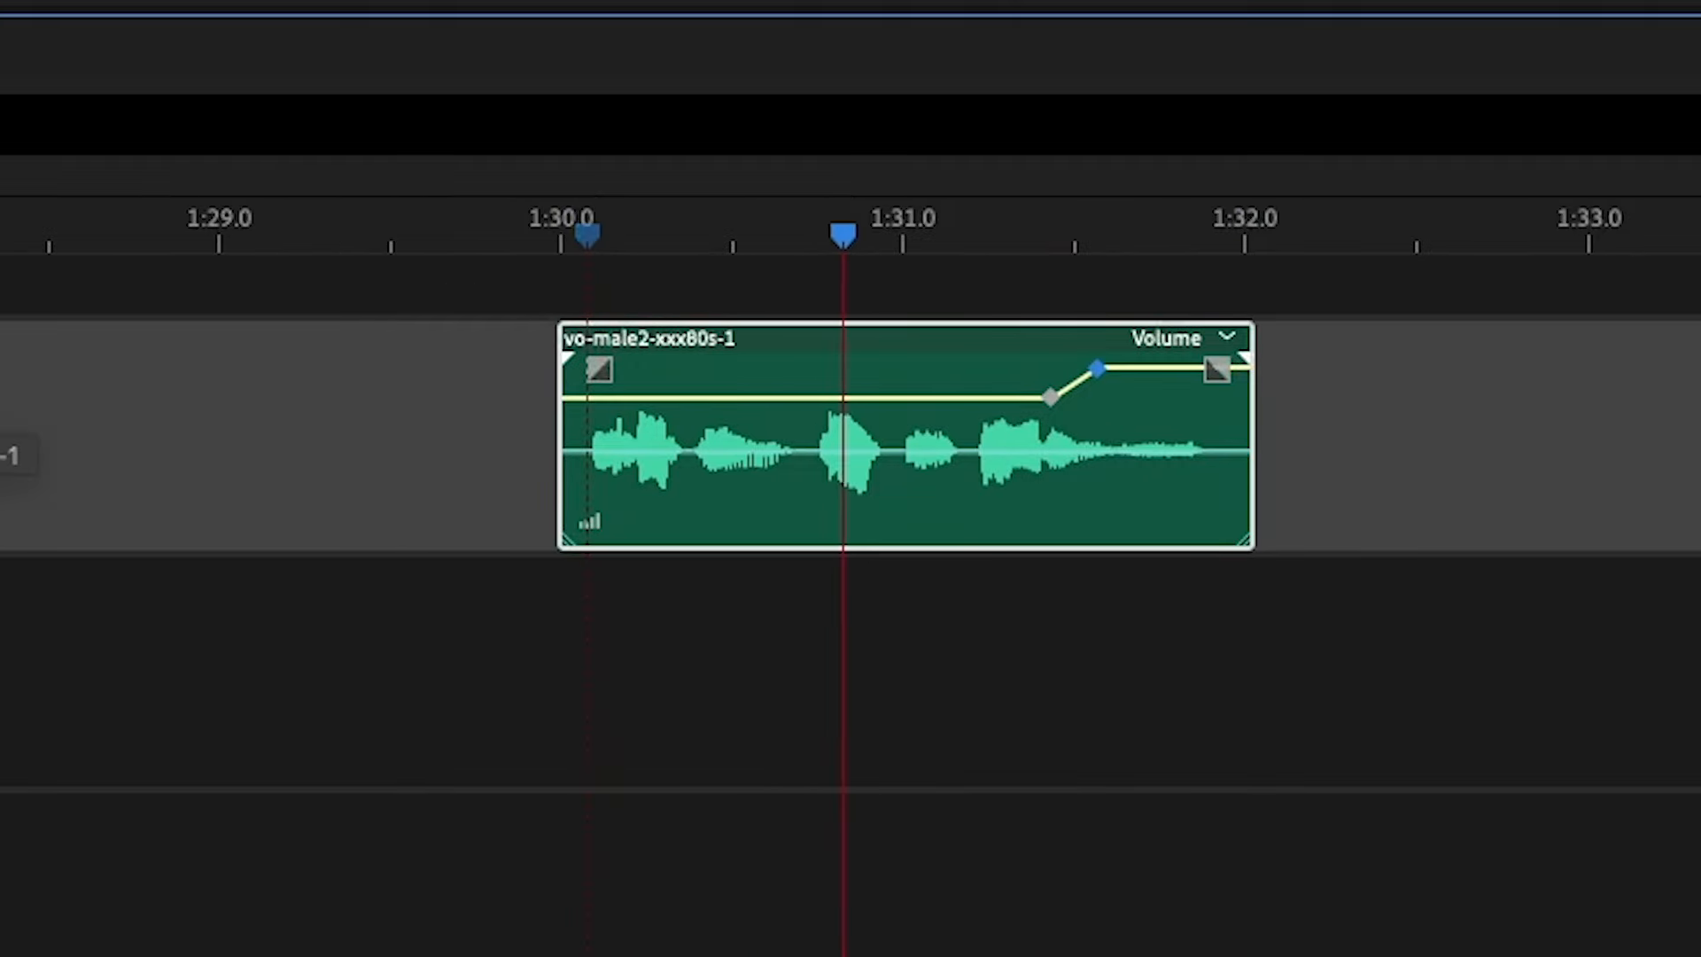
{"action": "key", "text": "space"}
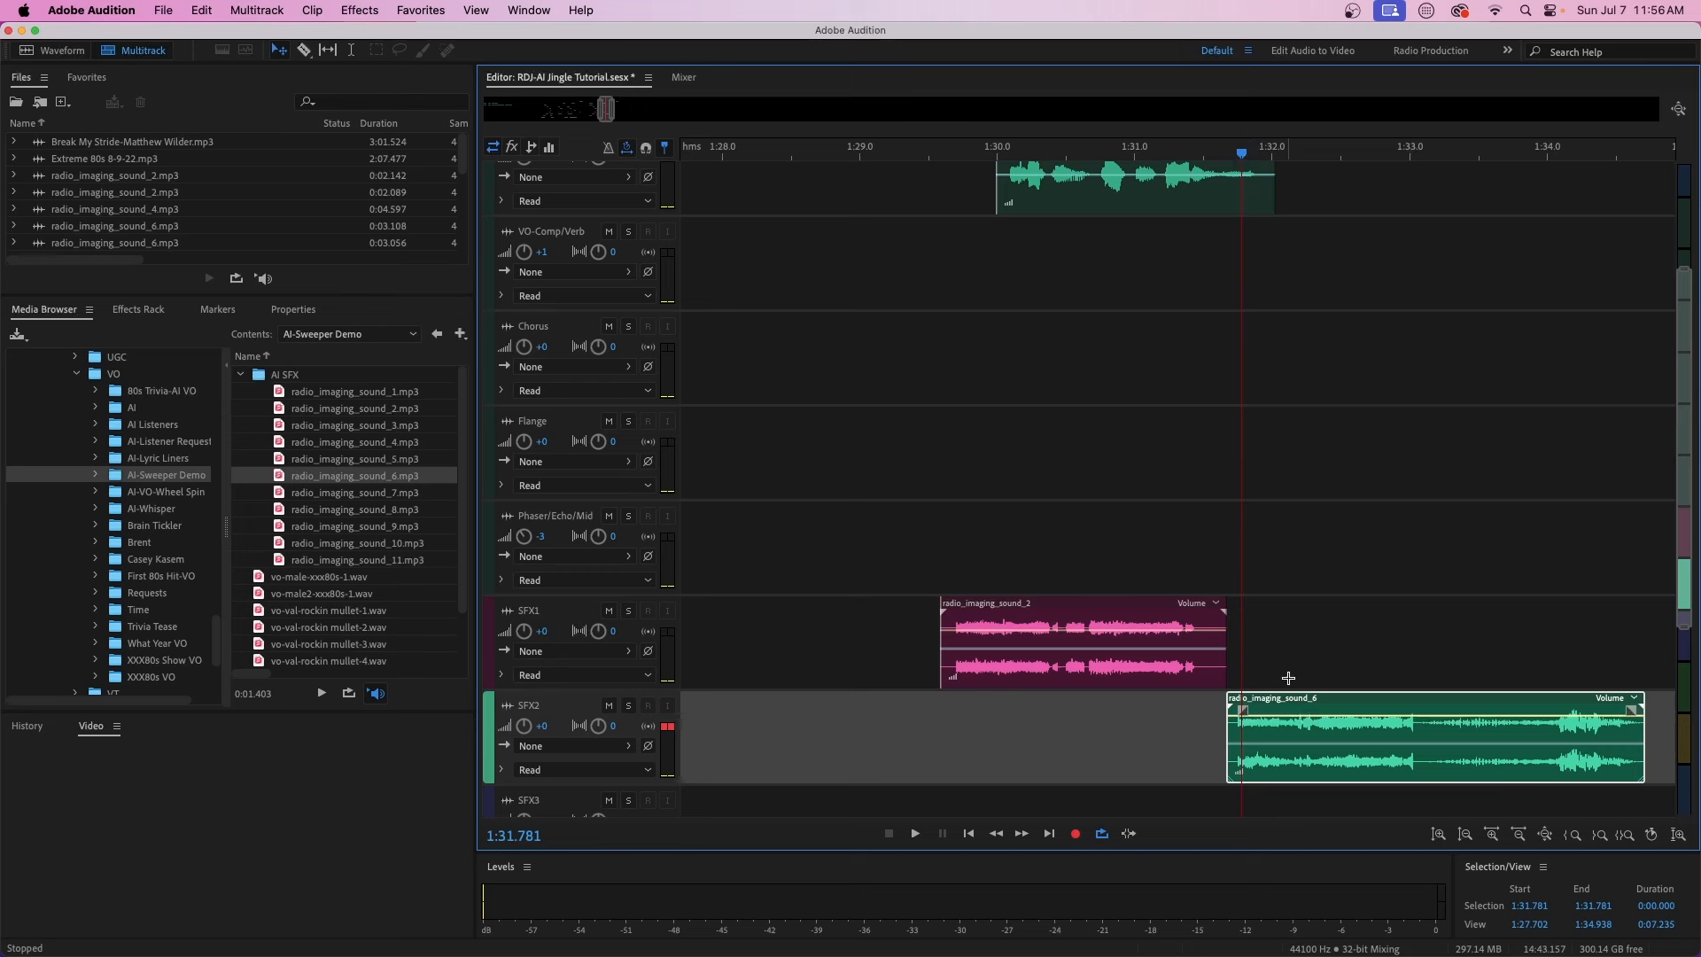
- Shift the radio_imaging_sound_6 clip on SFX2 slightly earlier to about 1:31.6 and play the sequence
{"action": "left_click_drag", "start_coordinate": [1289, 701], "coordinate": [1282, 701]}
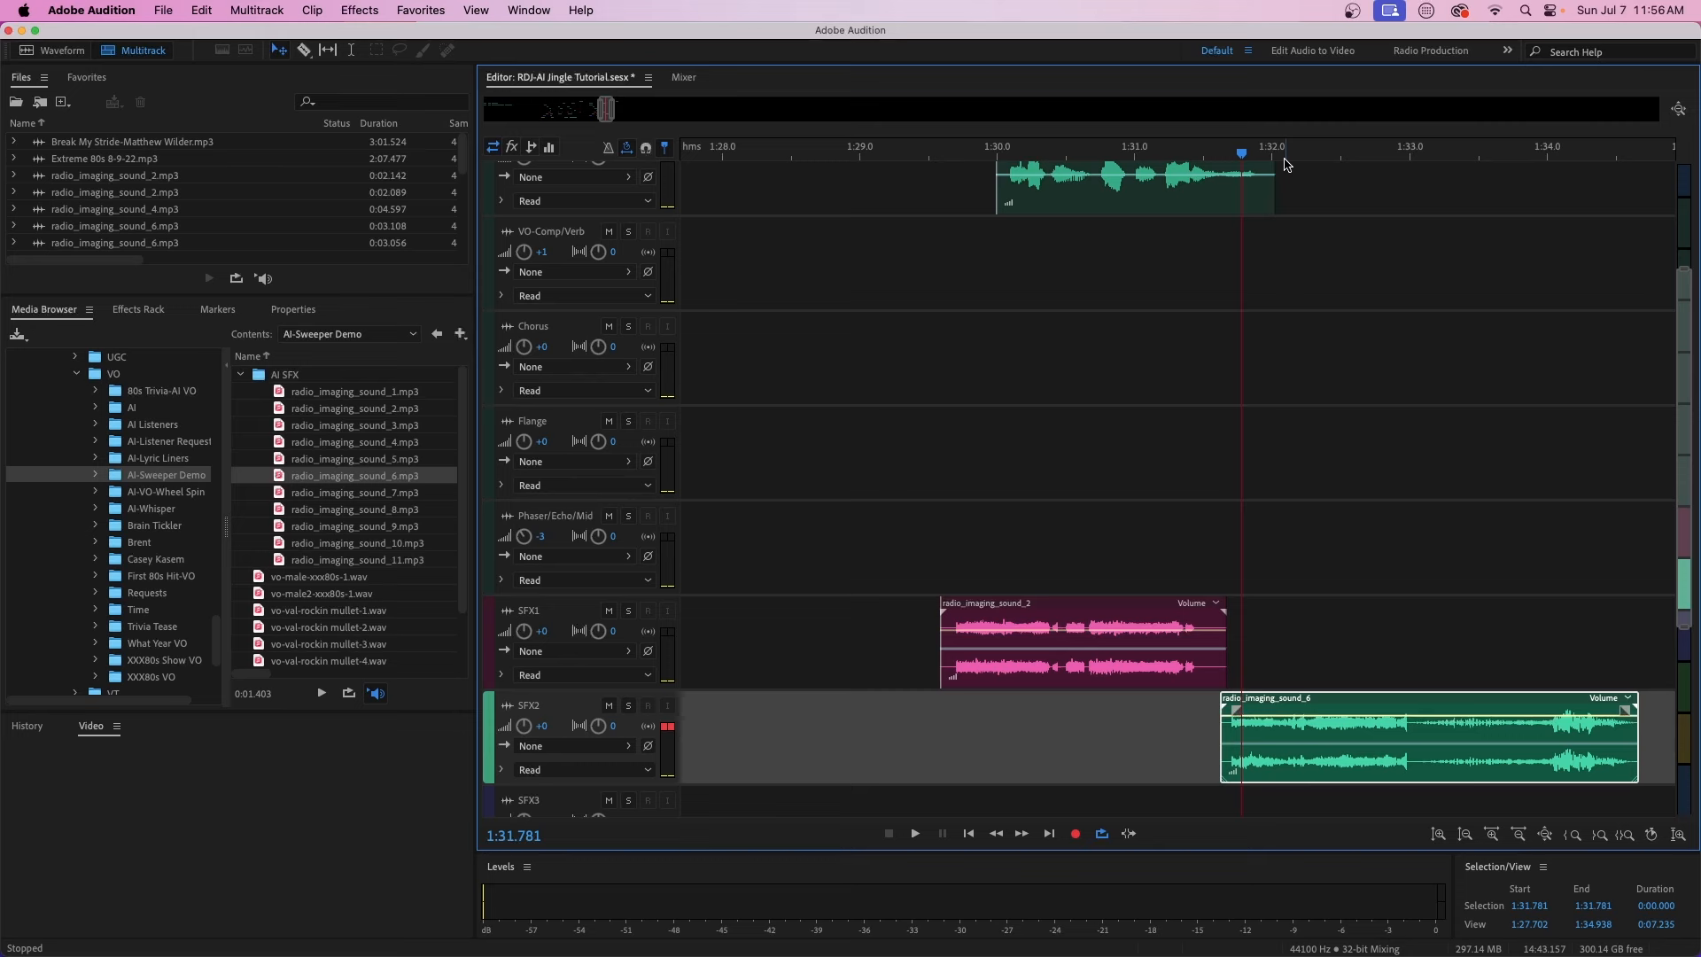
{"action": "left_click", "coordinate": [946, 157]}
{"action": "key", "text": "space"}
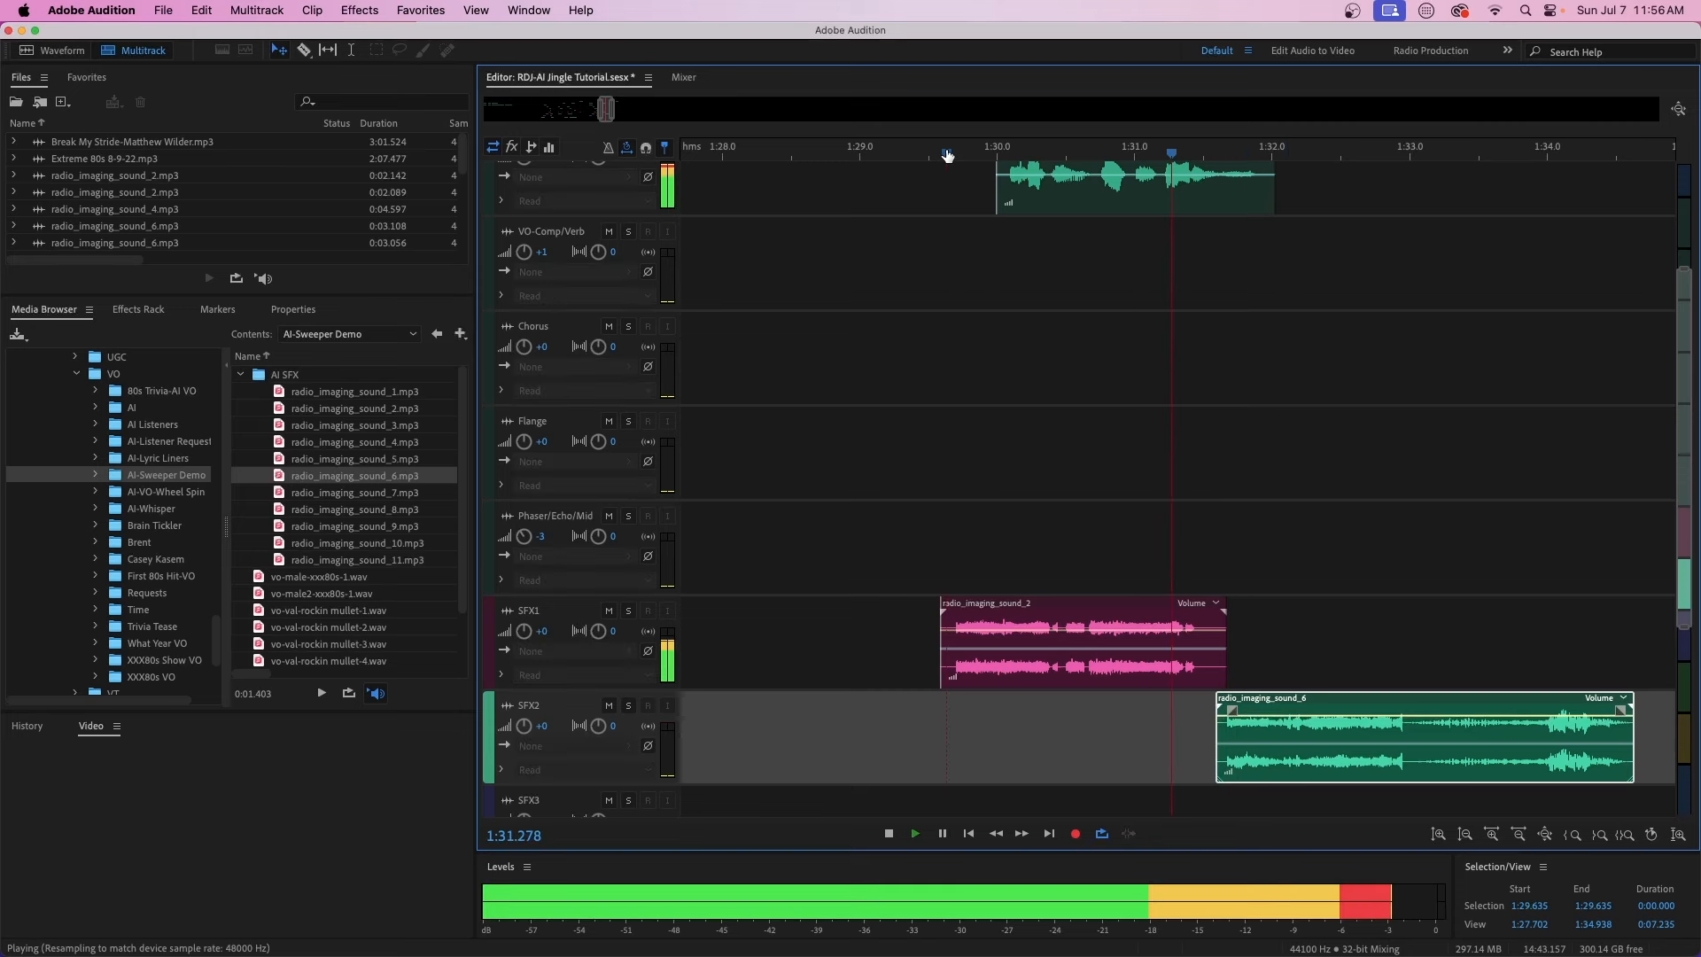
{"action": "key", "text": "space"}
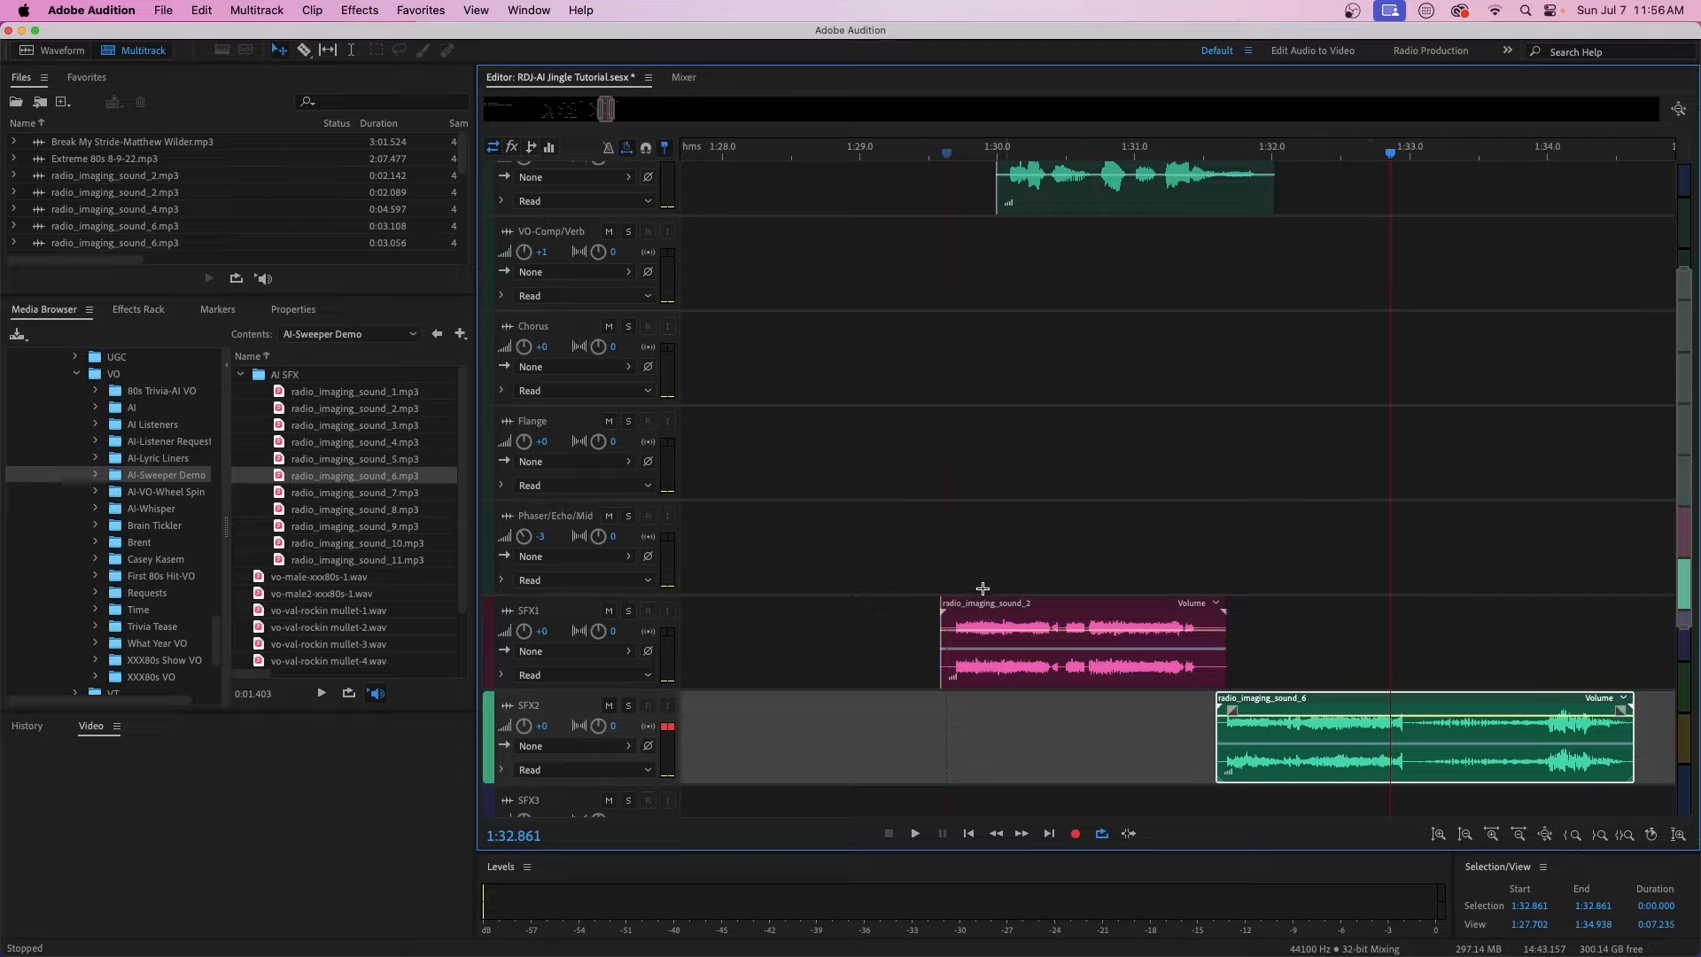
- Duck radio_imaging_sound_2 on SFX1 under the voice with volume keyframes at about 1:30.0 and 1:30.2, raising its opening level slightly
{"action": "left_click", "coordinate": [994, 631]}
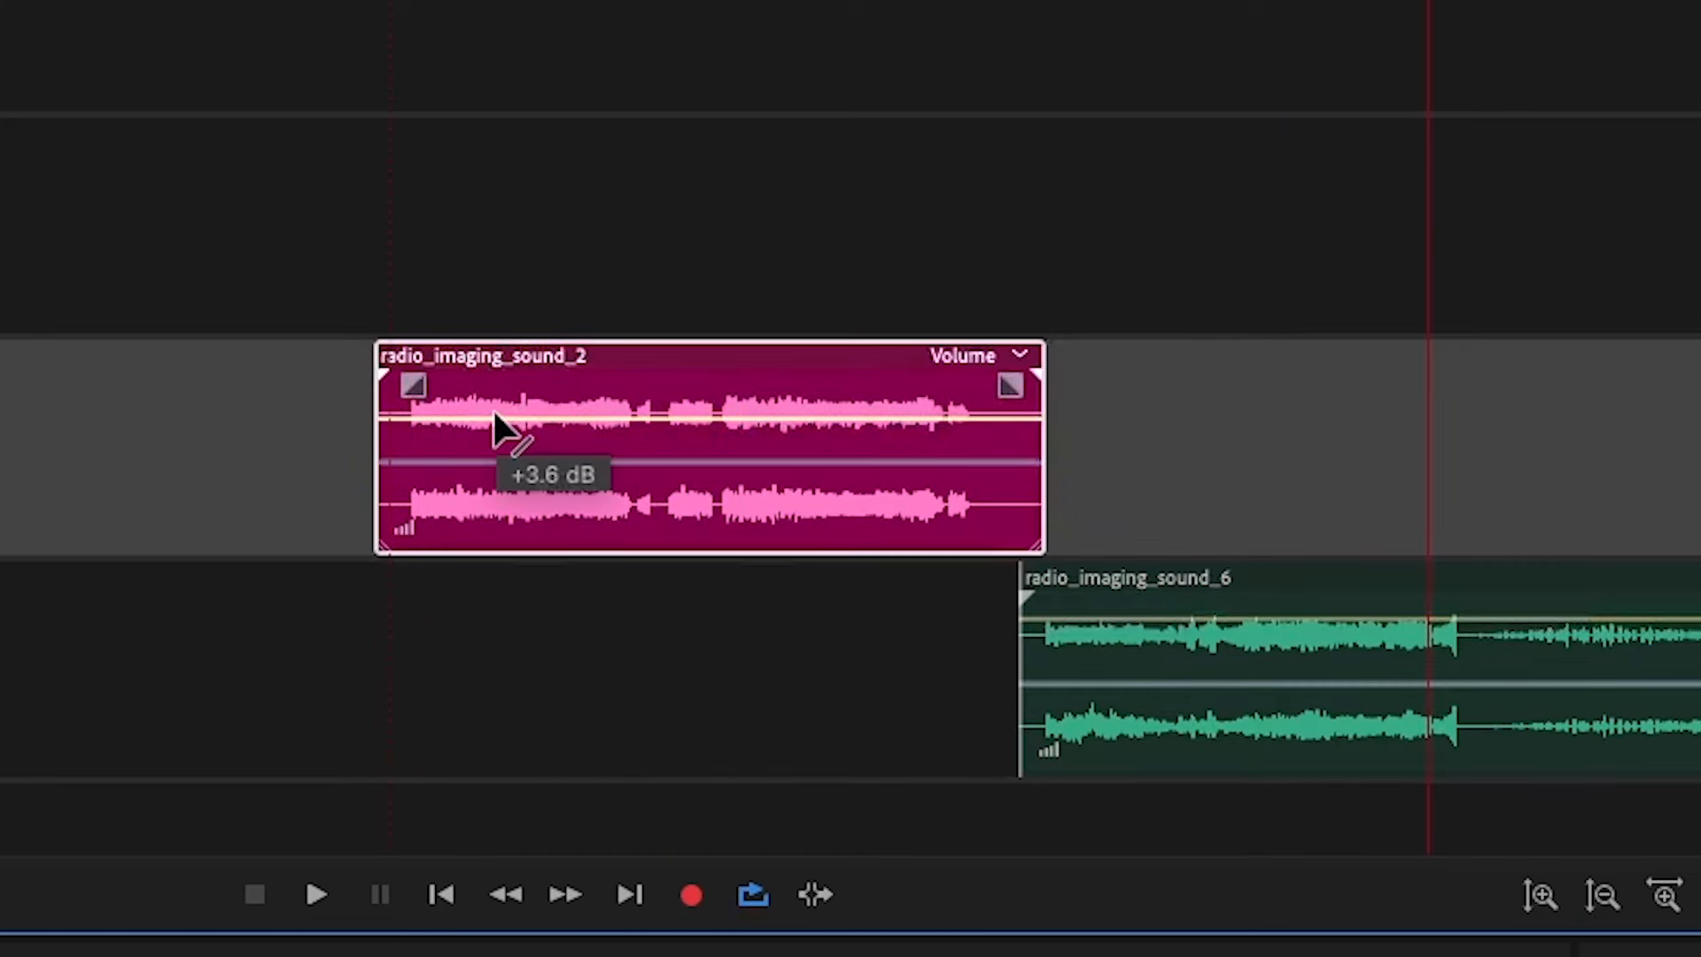
{"action": "left_click_drag", "start_coordinate": [494, 413], "coordinate": [494, 407]}
{"action": "left_click", "coordinate": [529, 4]}
{"action": "mouse_move", "coordinate": [568, 411]}
{"action": "left_mouse_down"}
{"action": "mouse_move", "coordinate": [570, 443]}
{"action": "mouse_move", "coordinate": [566, 423]}
{"action": "left_mouse_up"}
- Play the assembled voice and sound effects from about 1:29.6 to check the volume balance
{"action": "left_click", "coordinate": [941, 155]}
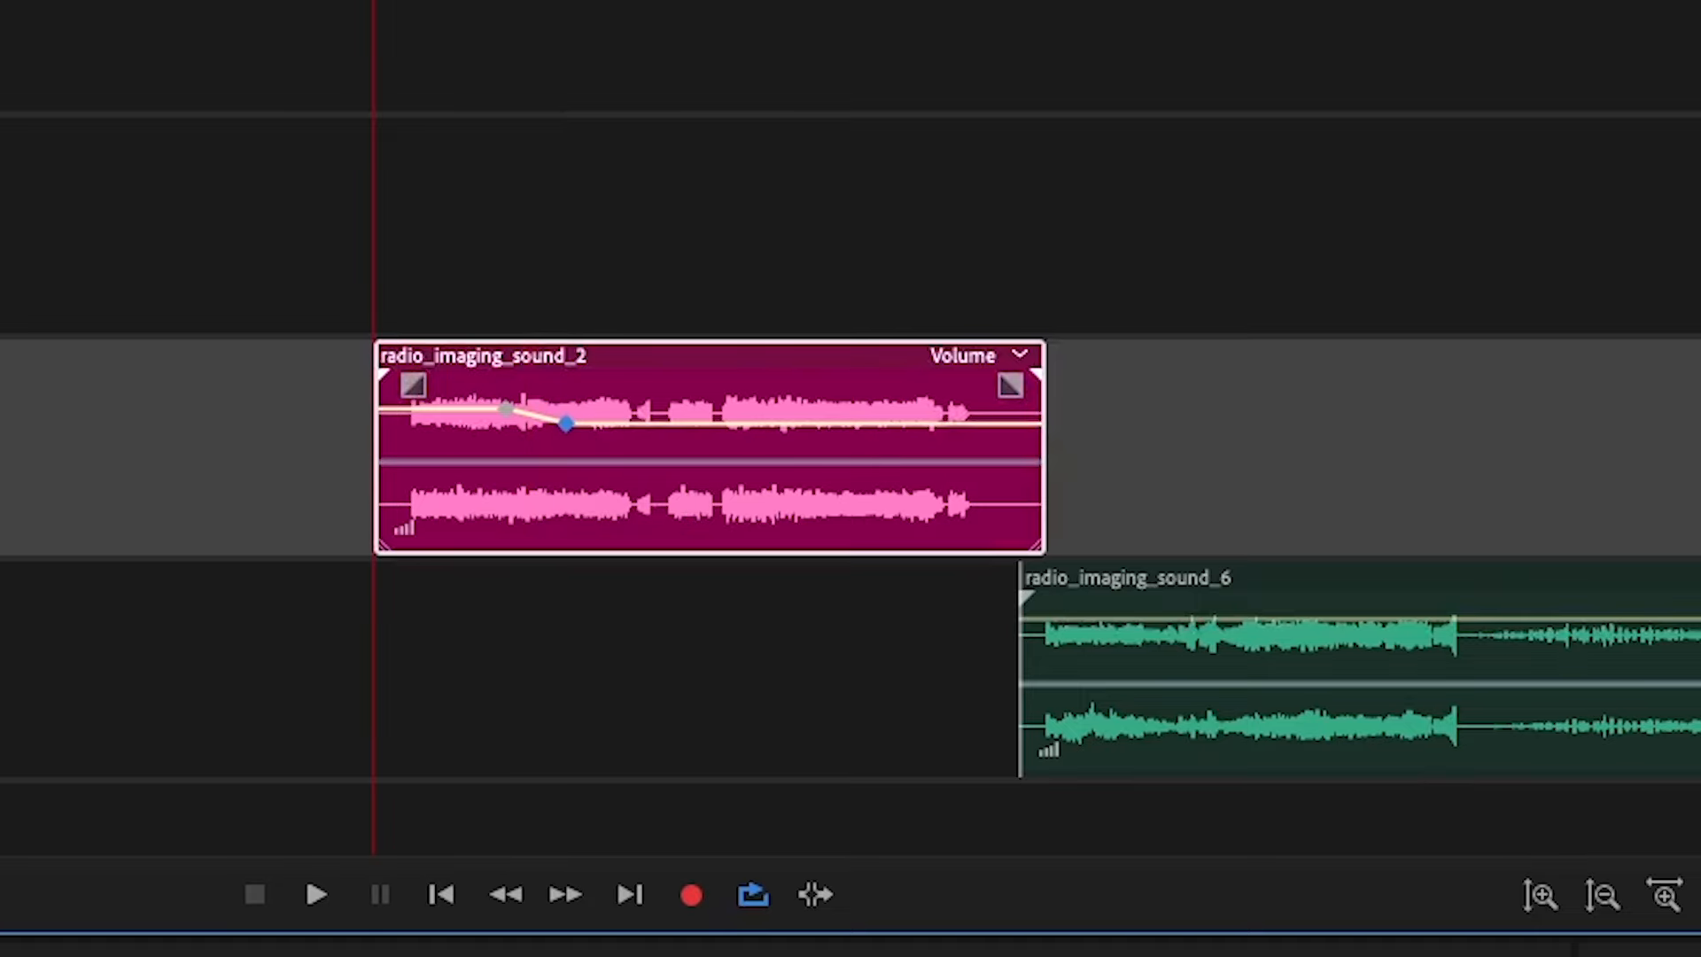
{"action": "key", "text": "space"}
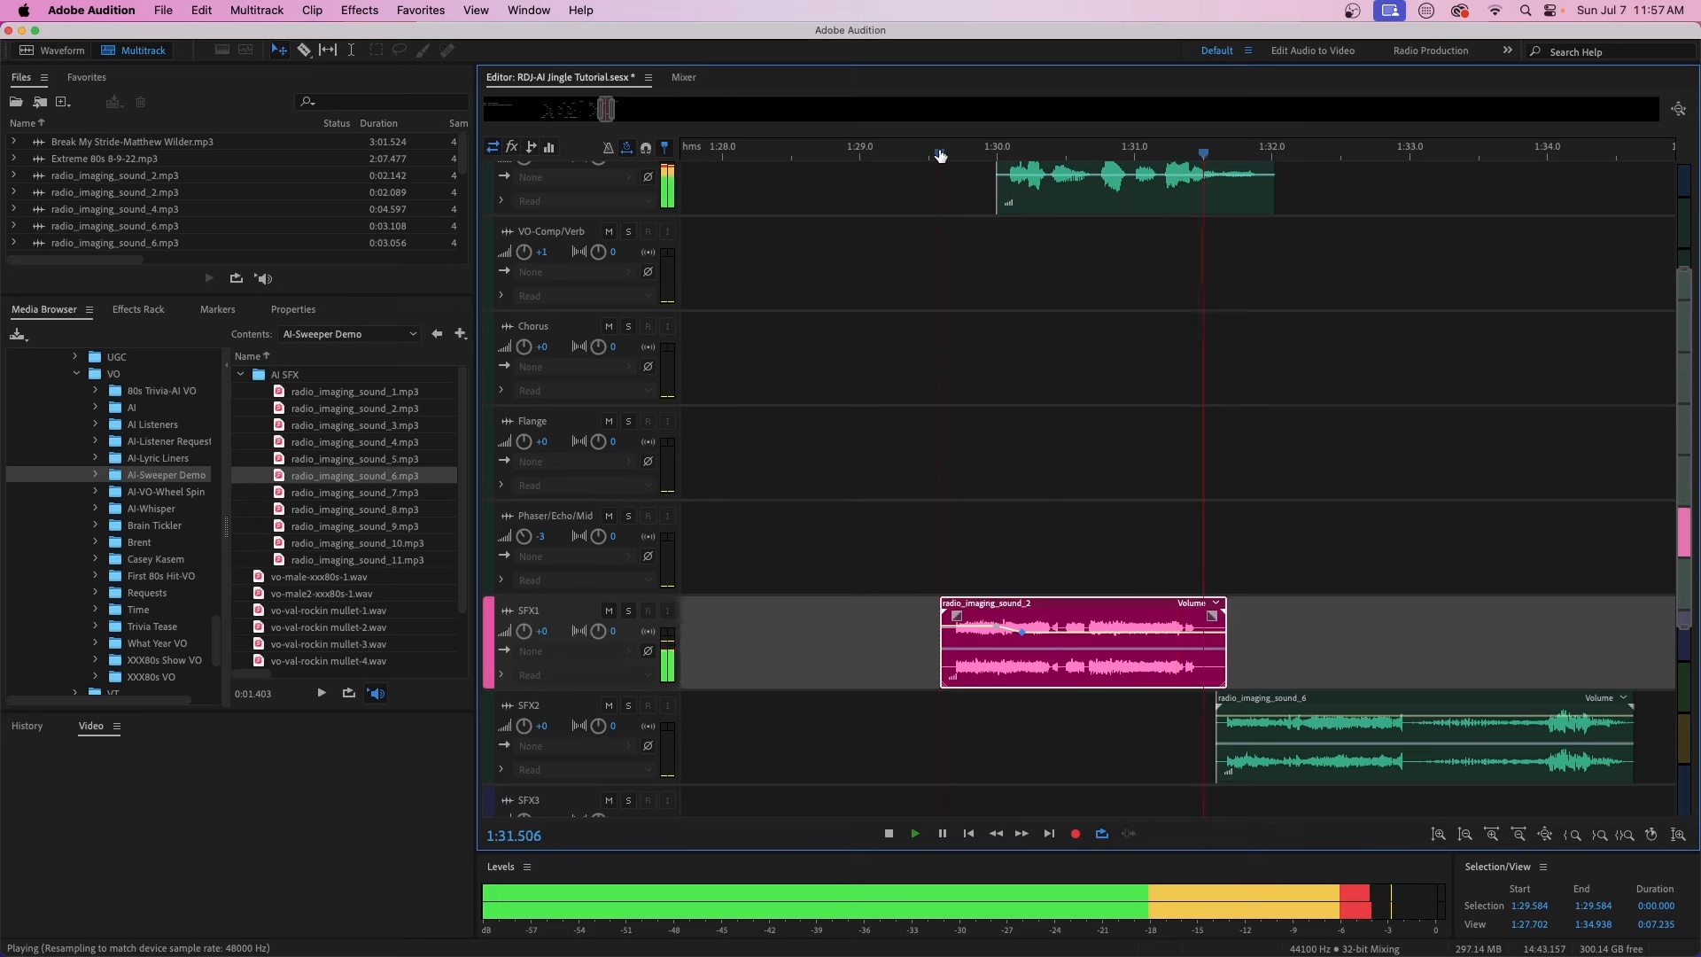
{"action": "key", "text": "space"}
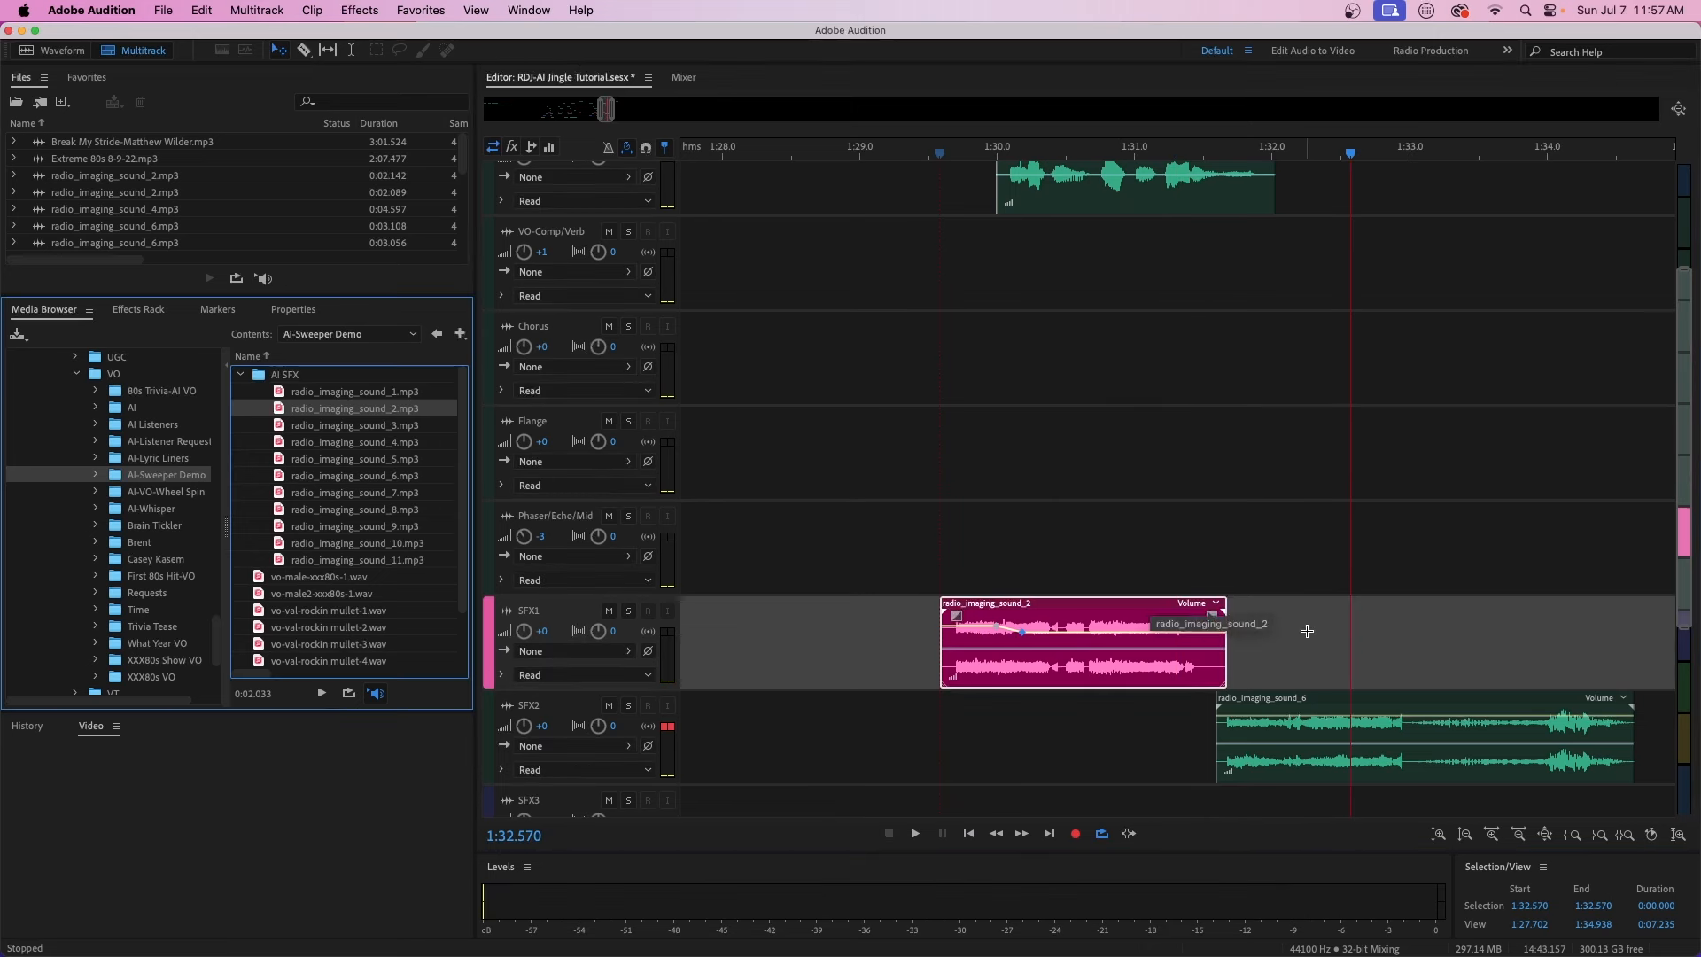
{"action": "left_click", "coordinate": [956, 153]}
{"action": "key", "text": "space"}
{"action": "key", "text": "space"}
- Preview the vo-val-rockin mullet voice takes in the AI-Sweeper Demo folder, including takes 3 and 4
{"action": "scroll", "coordinate": [957, 399], "scroll_direction": "up", "scroll_amount": 3}
{"action": "scroll", "coordinate": [383, 556], "scroll_direction": "down", "scroll_amount": 4}
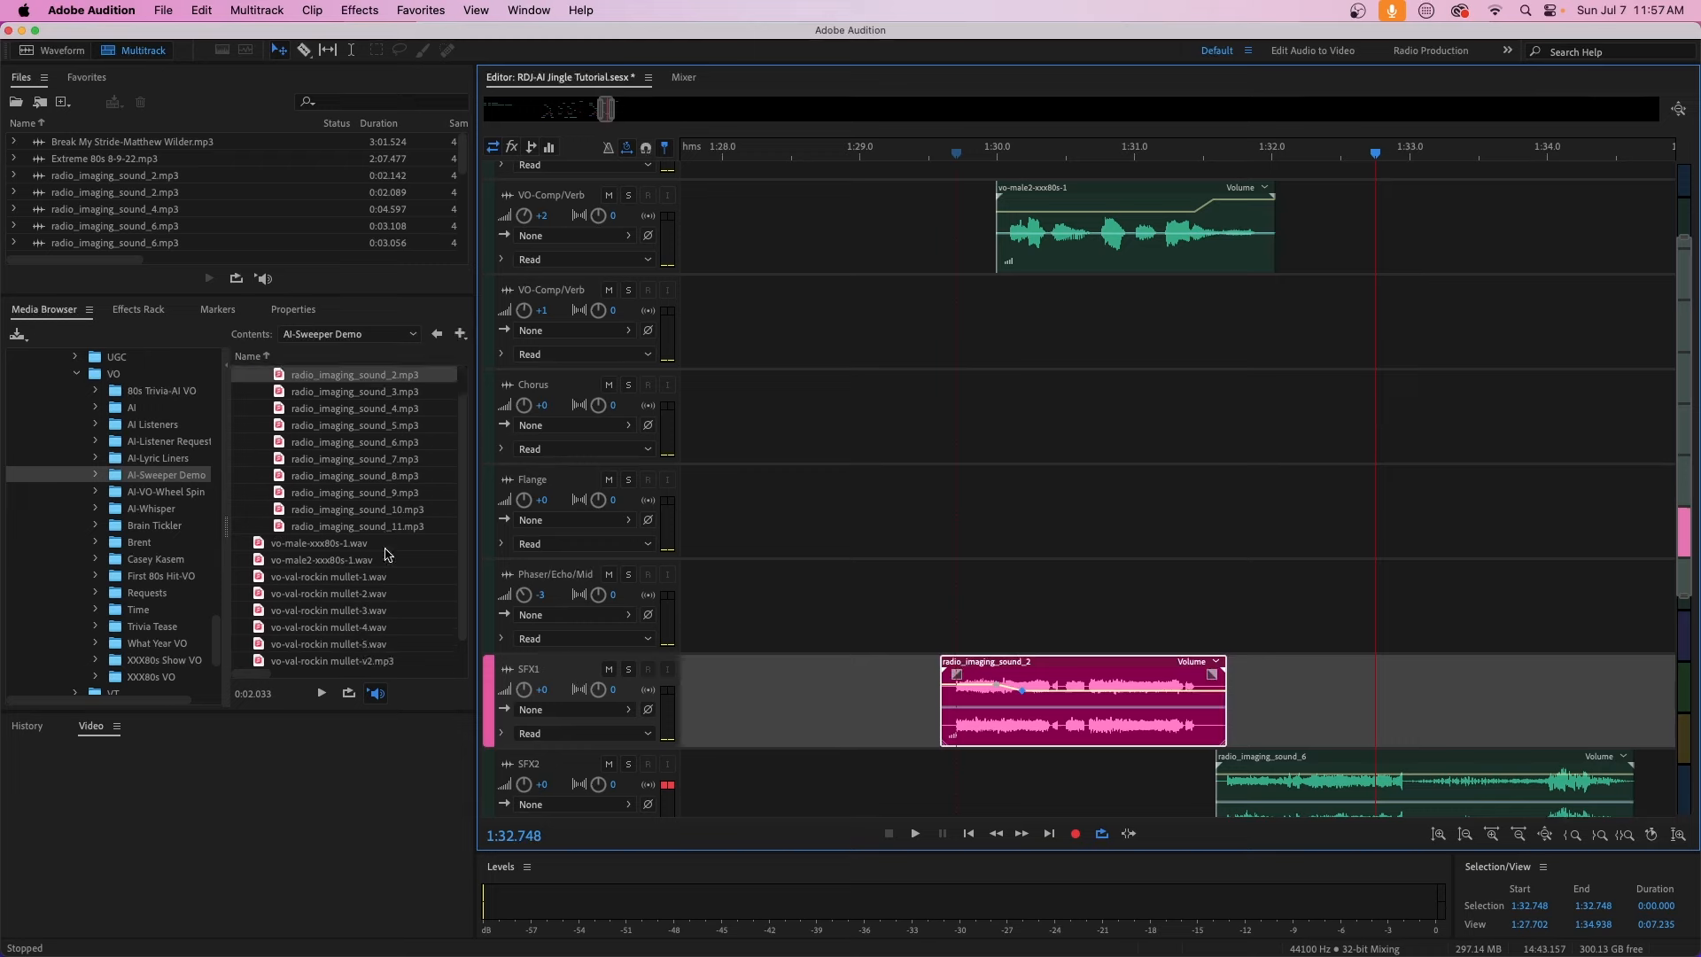
{"action": "left_click", "coordinate": [344, 576]}
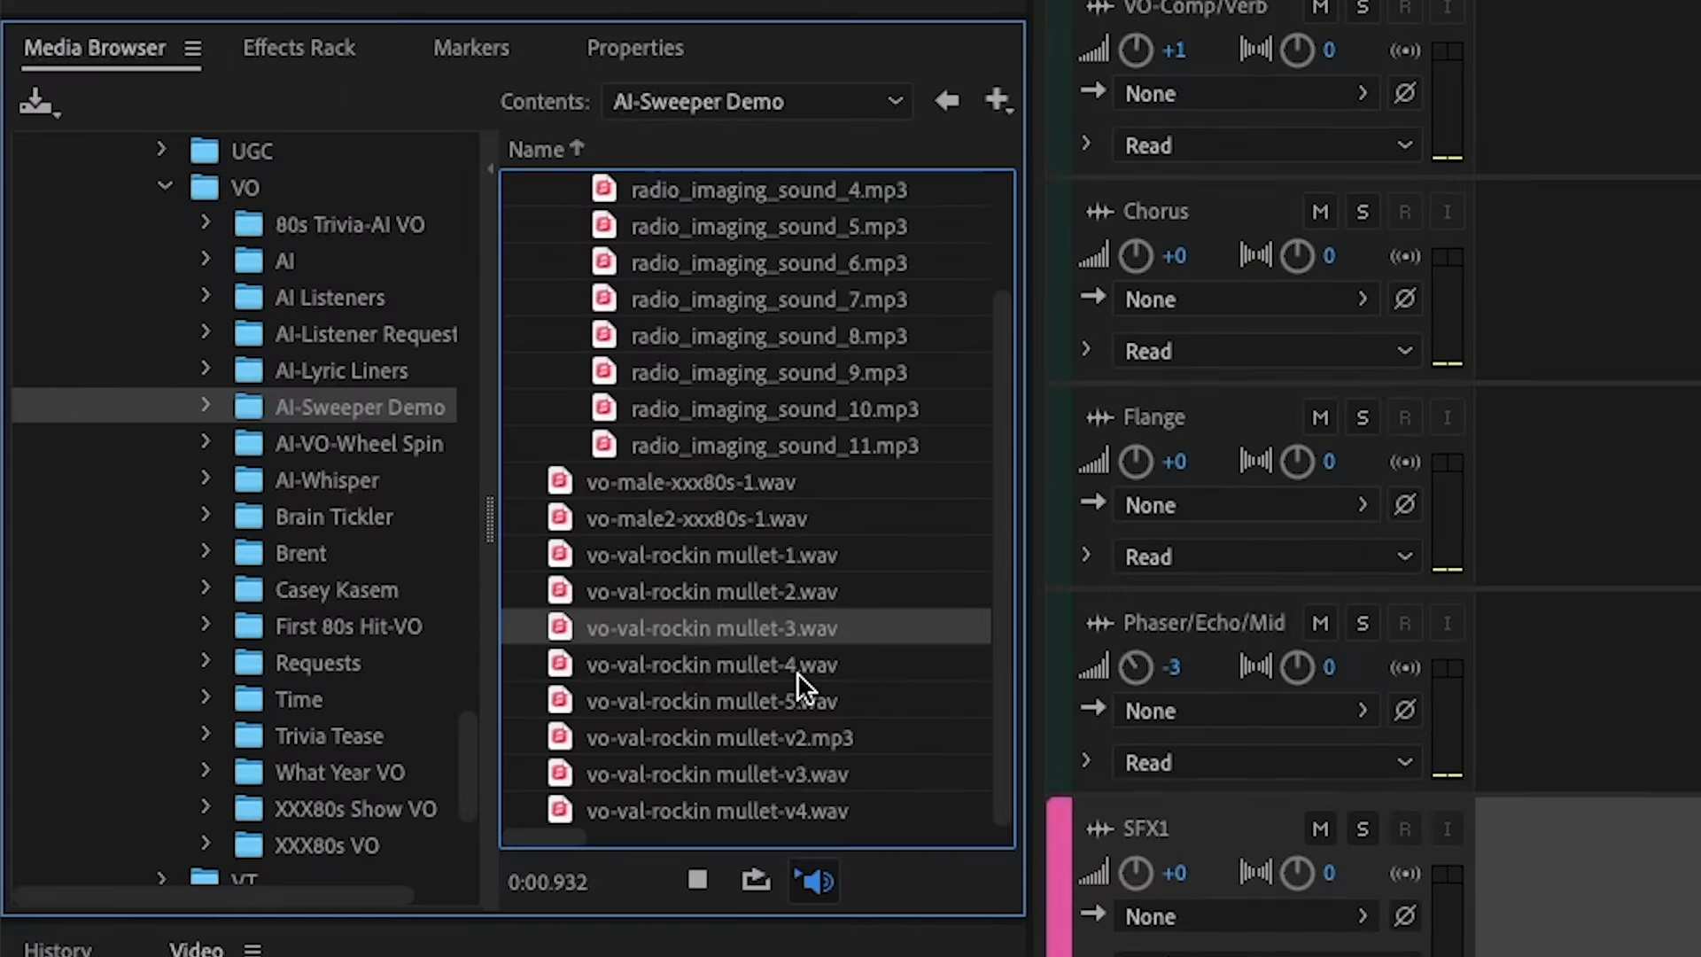
{"action": "left_click", "coordinate": [797, 668]}
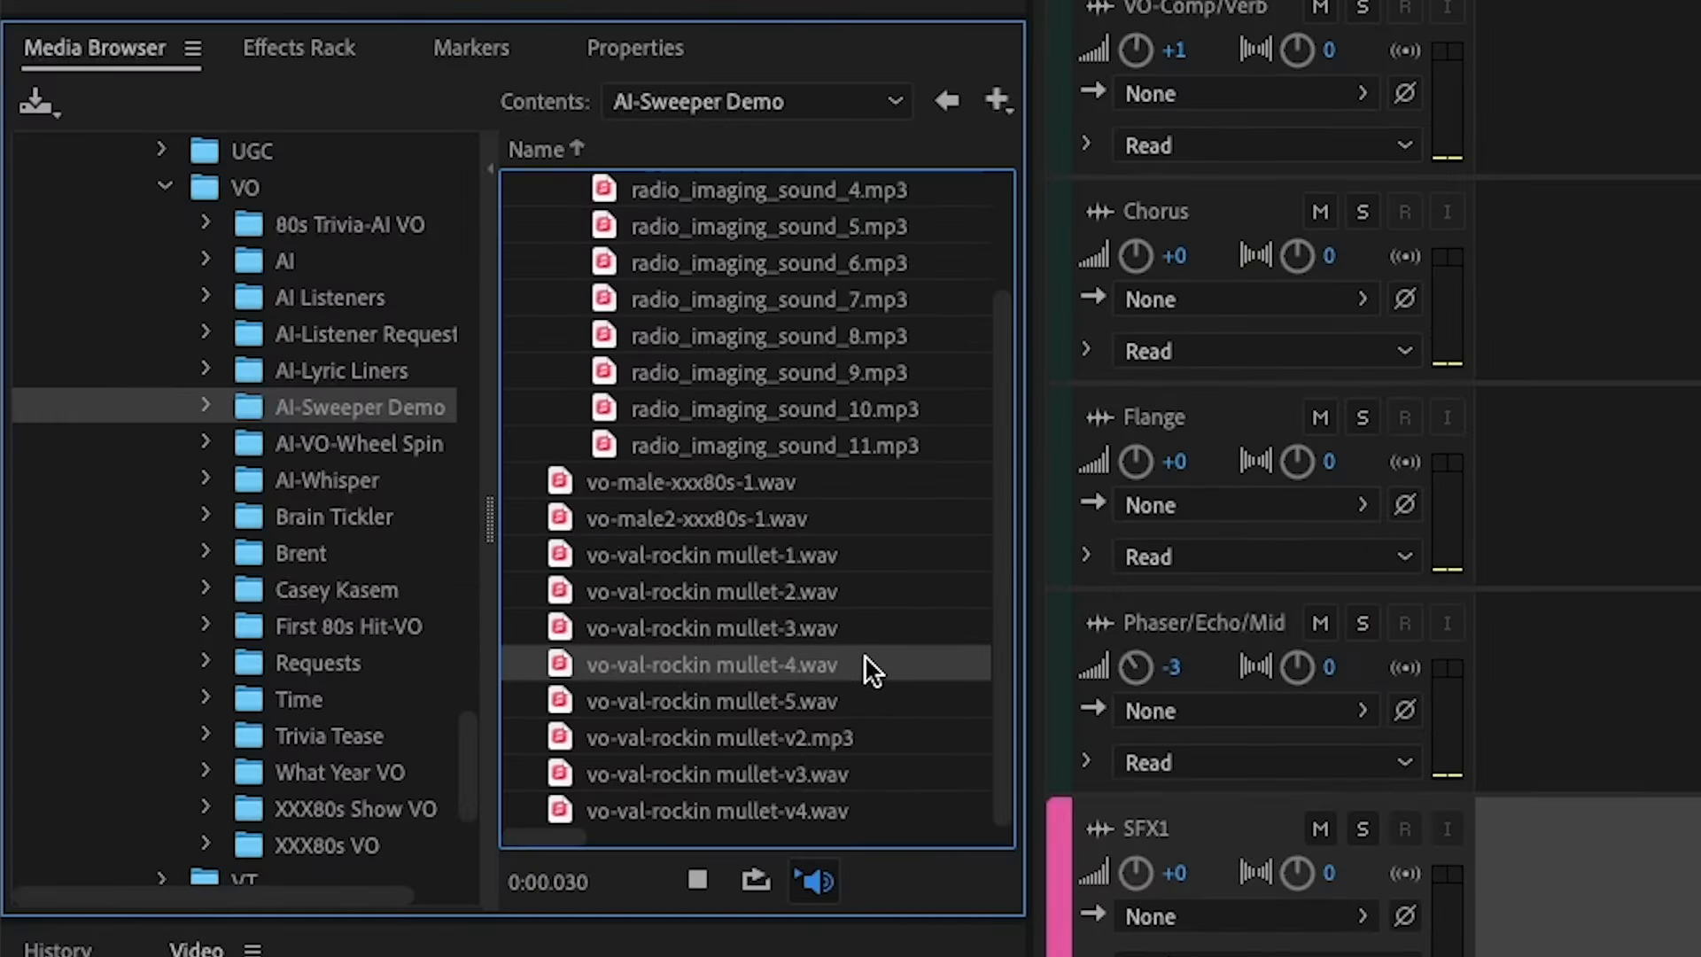